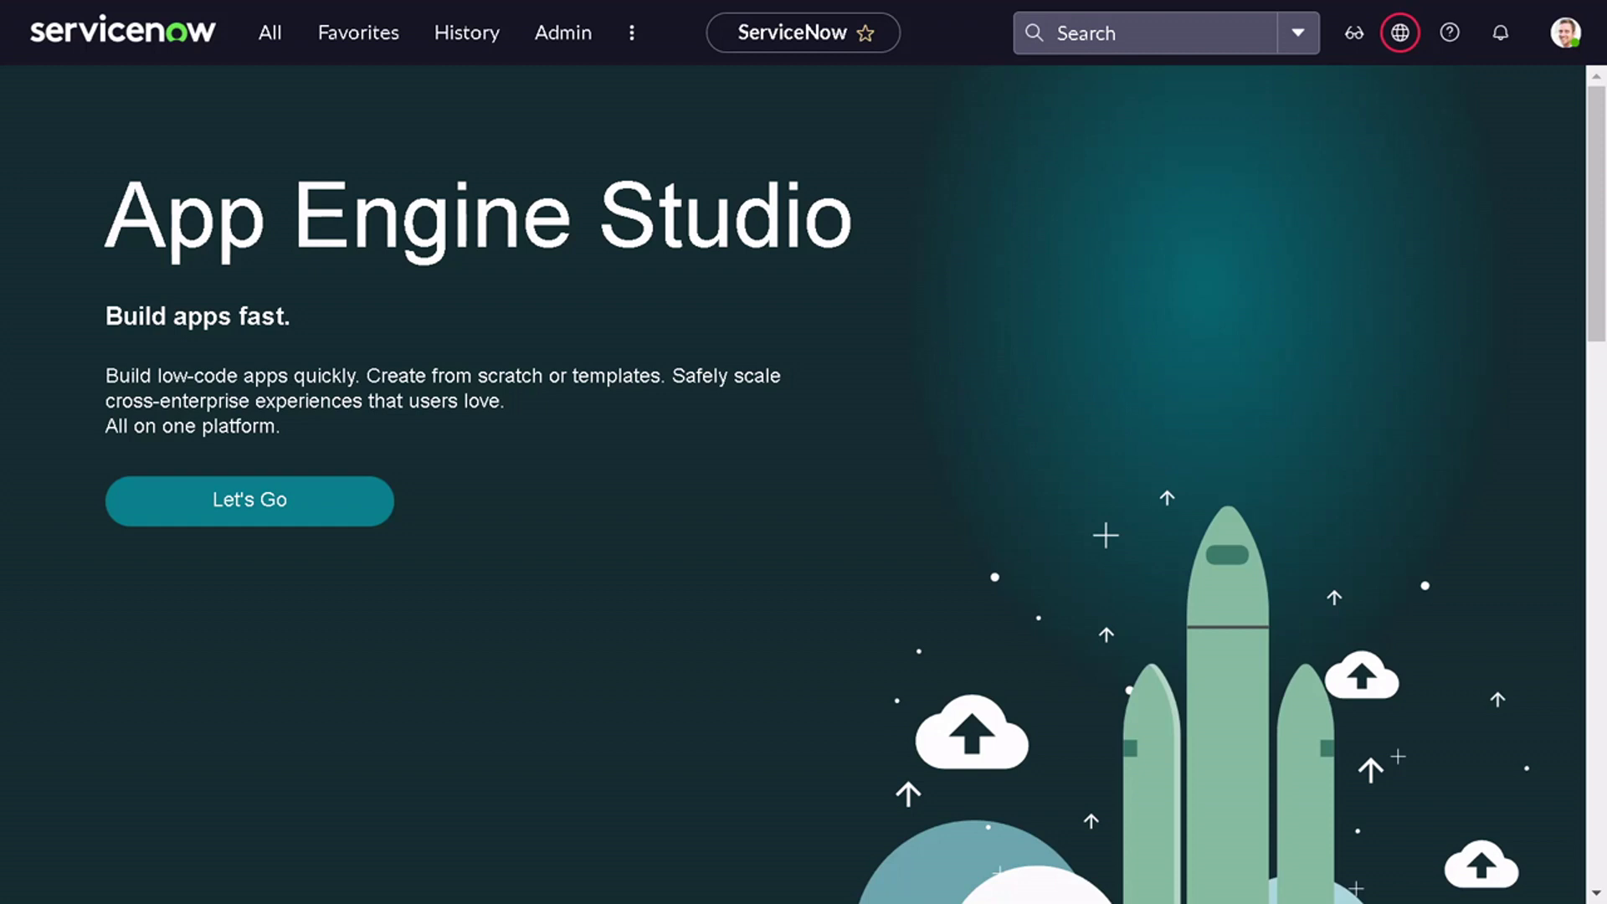
- Find the MeetUp Parking application's Participants list and open a blank new Meetup Participants record
left_click(285, 46)
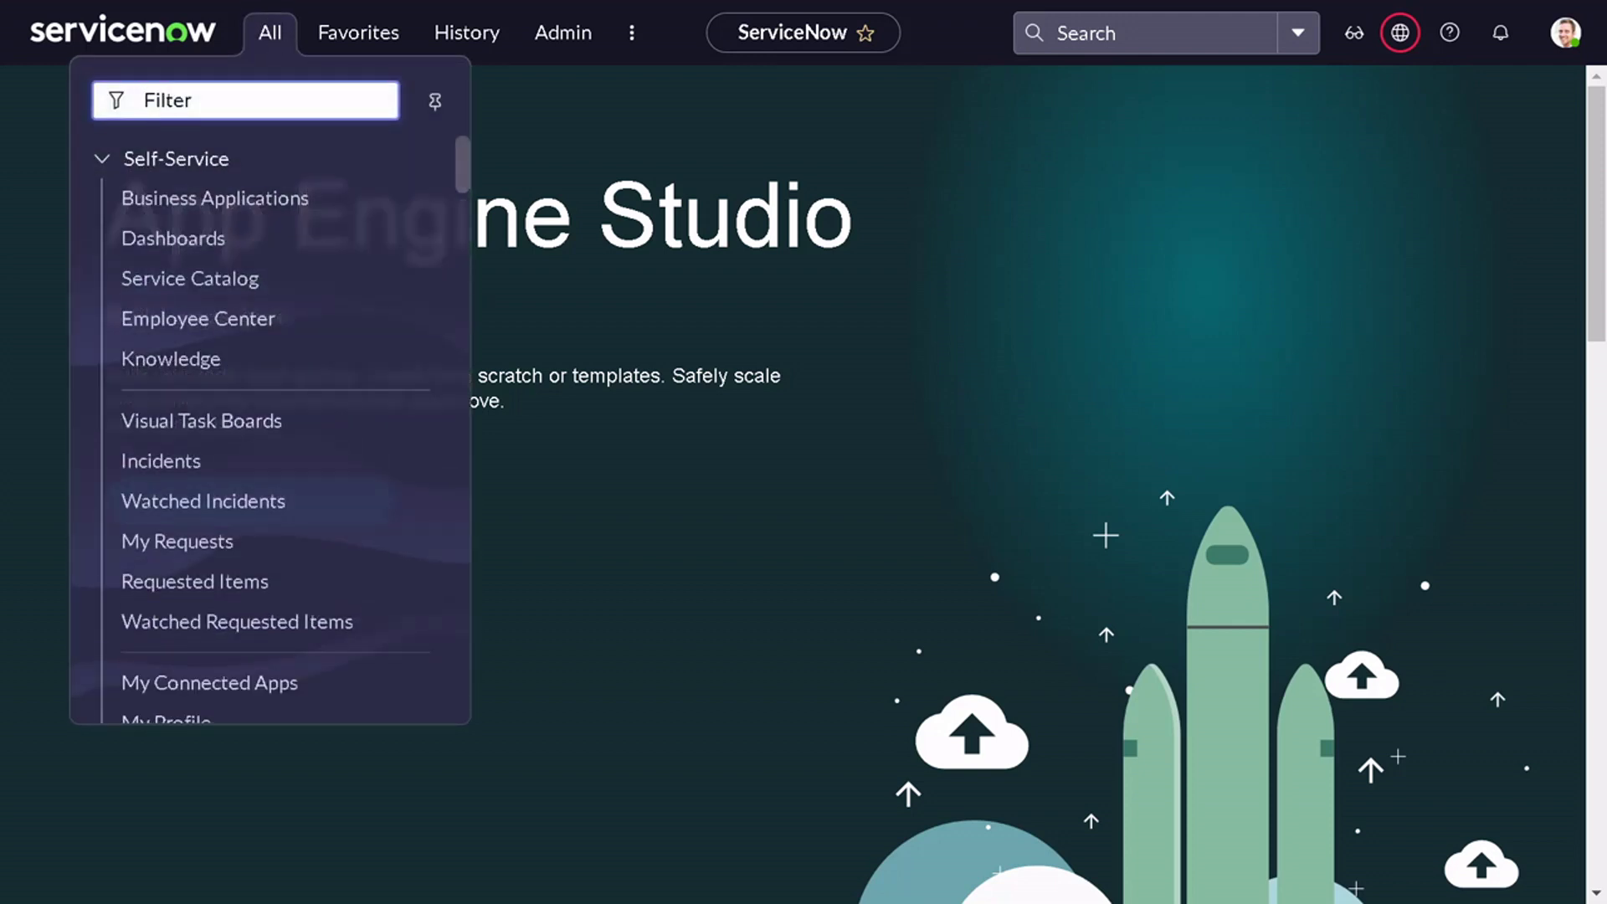
type("parki")
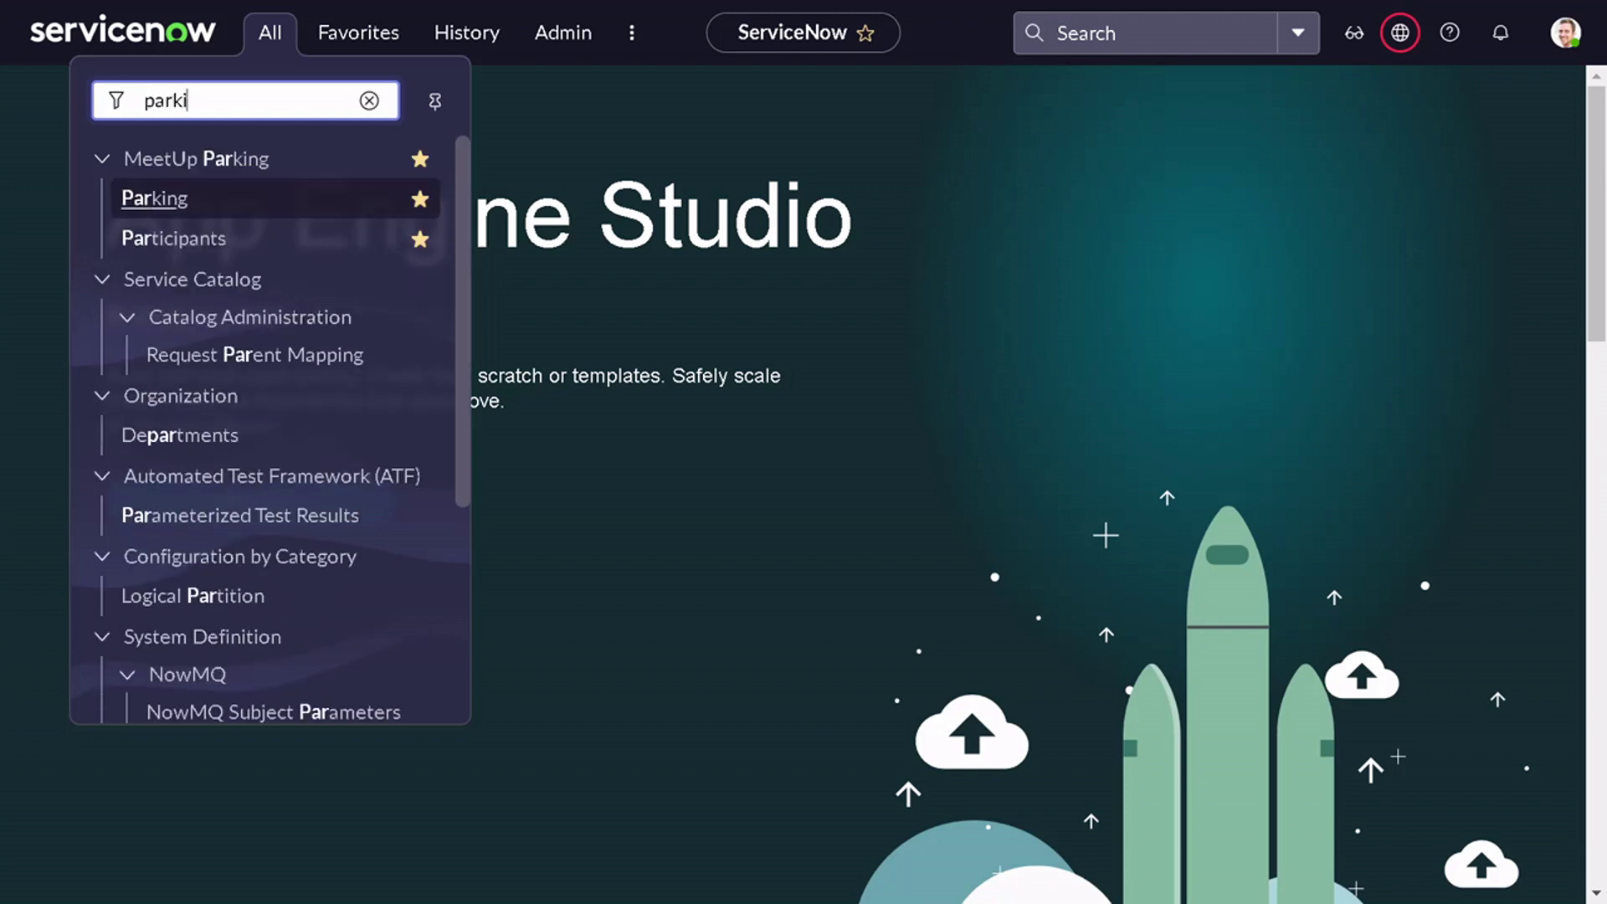
left_click(242, 244)
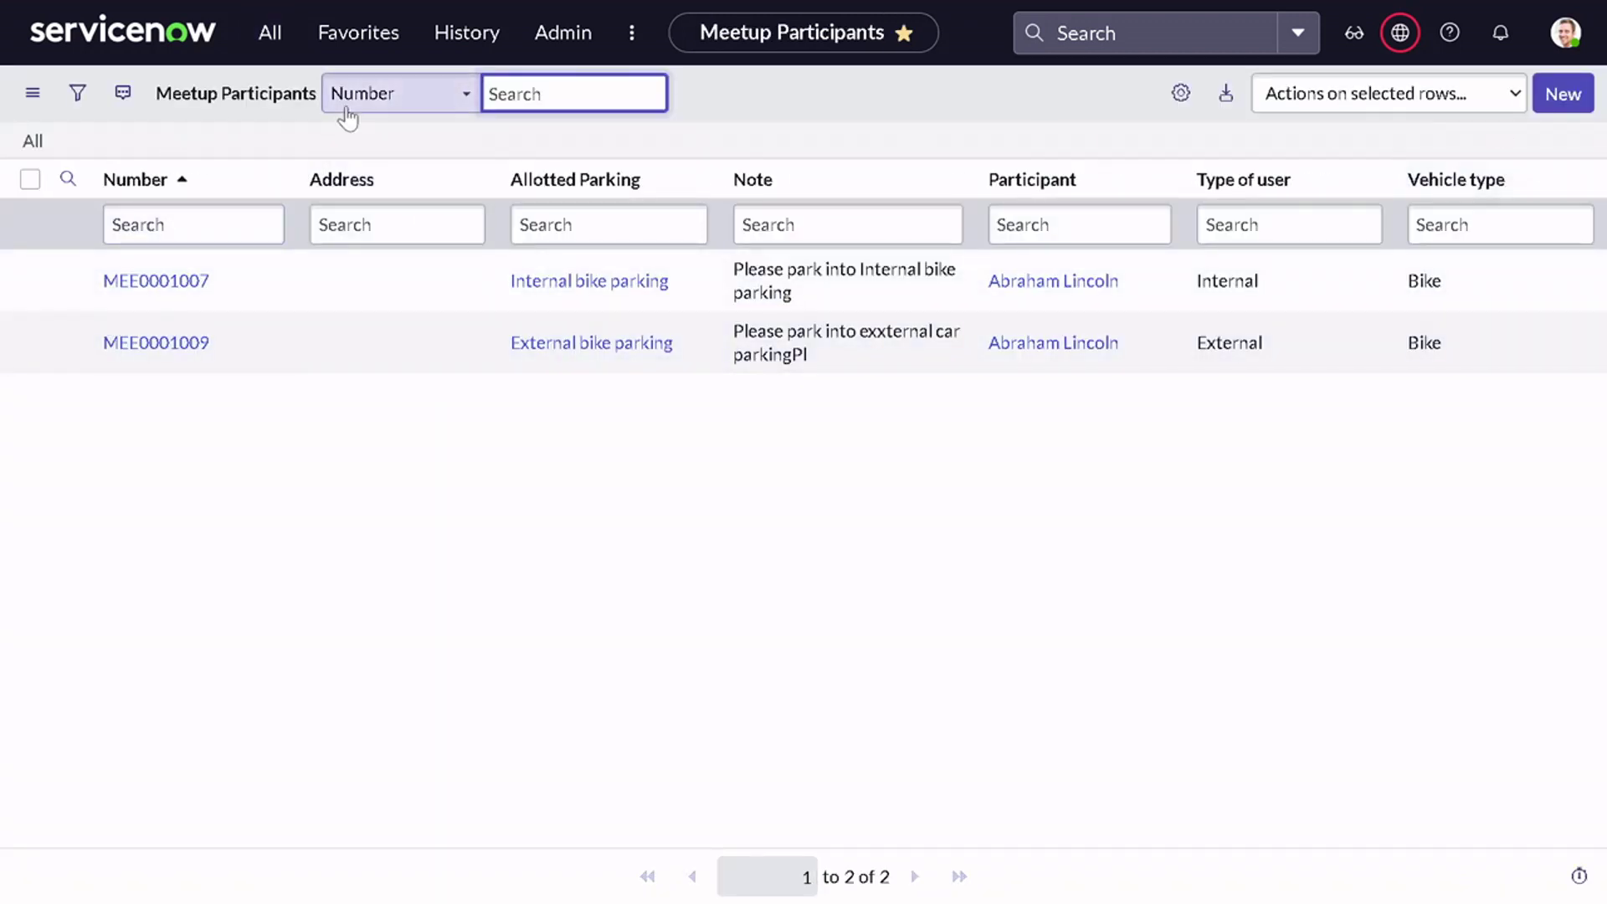
left_click(1543, 94)
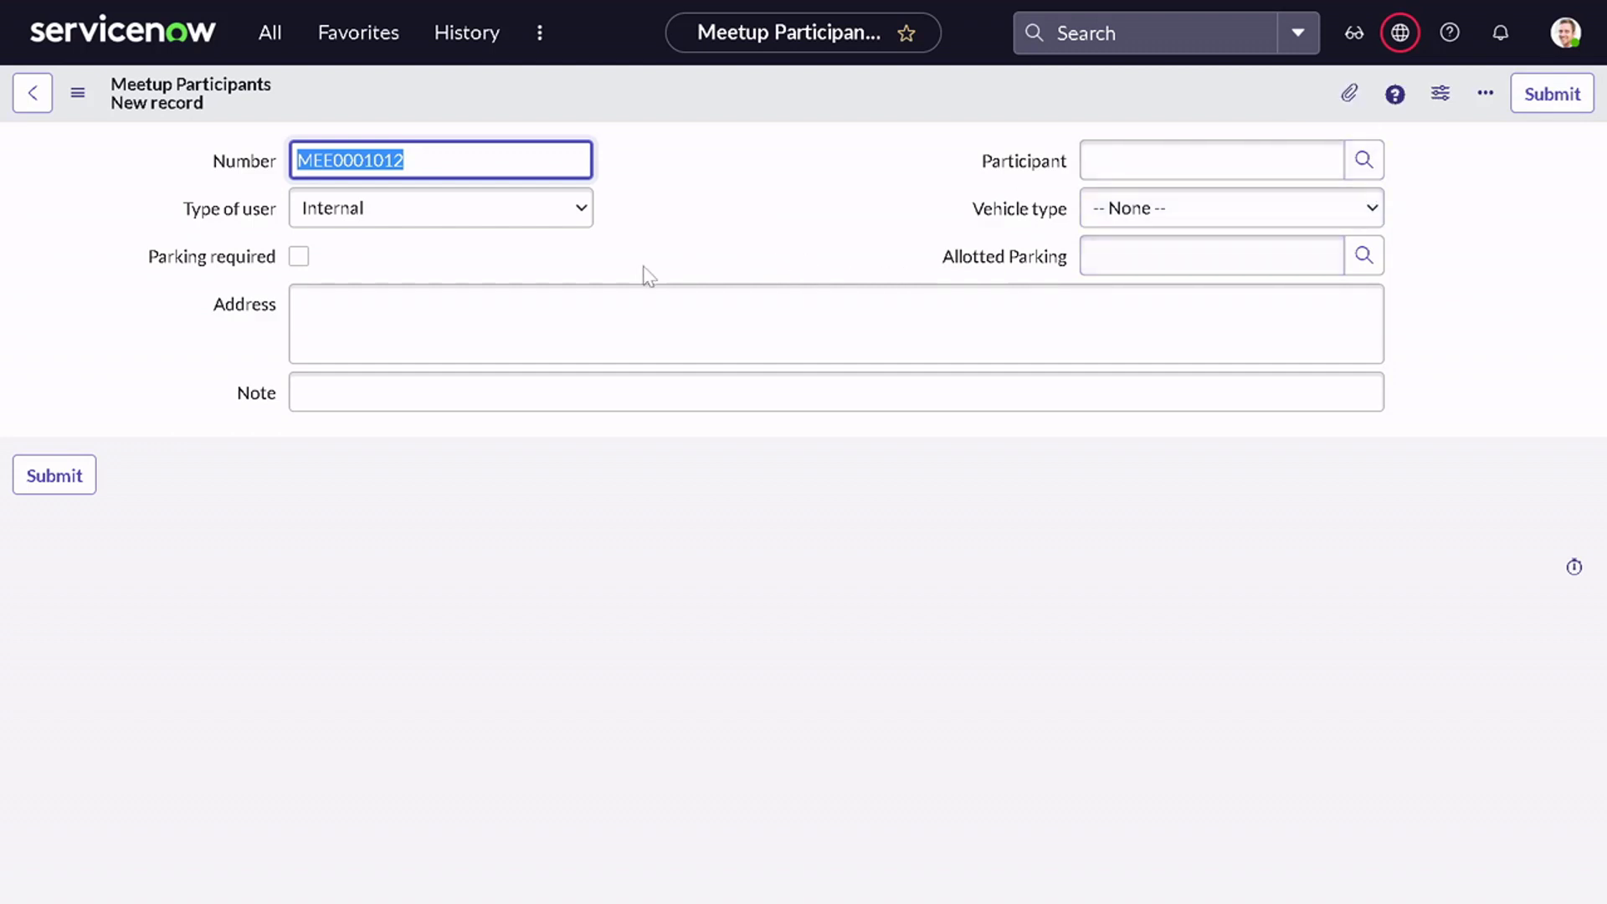
- Examine the available choices for Type of user and Vehicle type on the new participant form
left_click(517, 224)
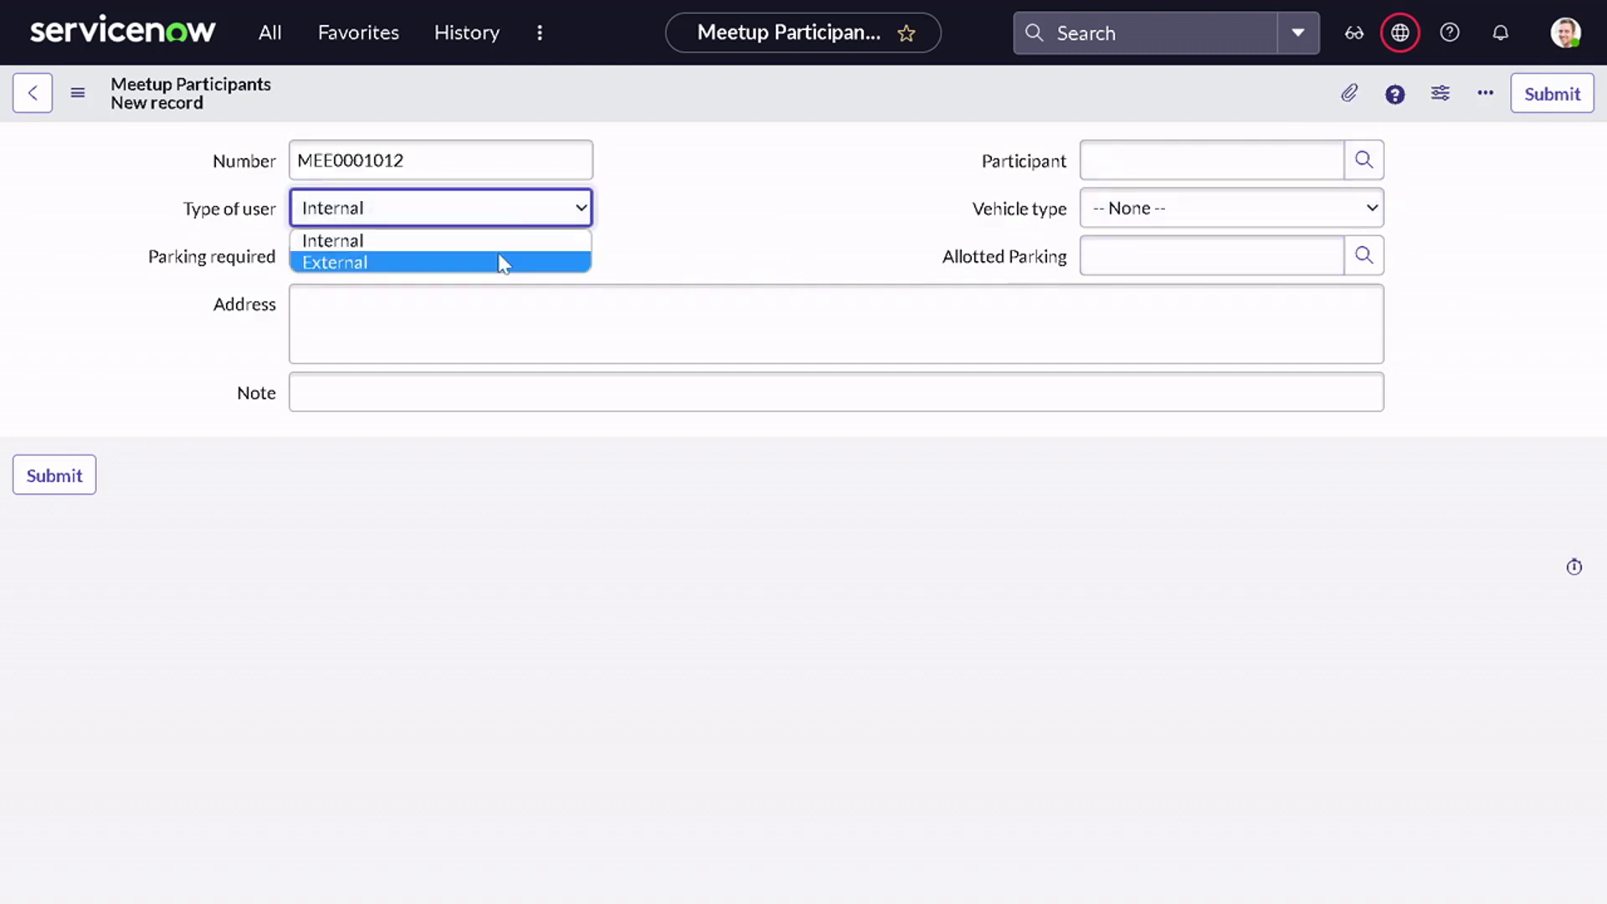
left_click(720, 224)
left_click(1179, 216)
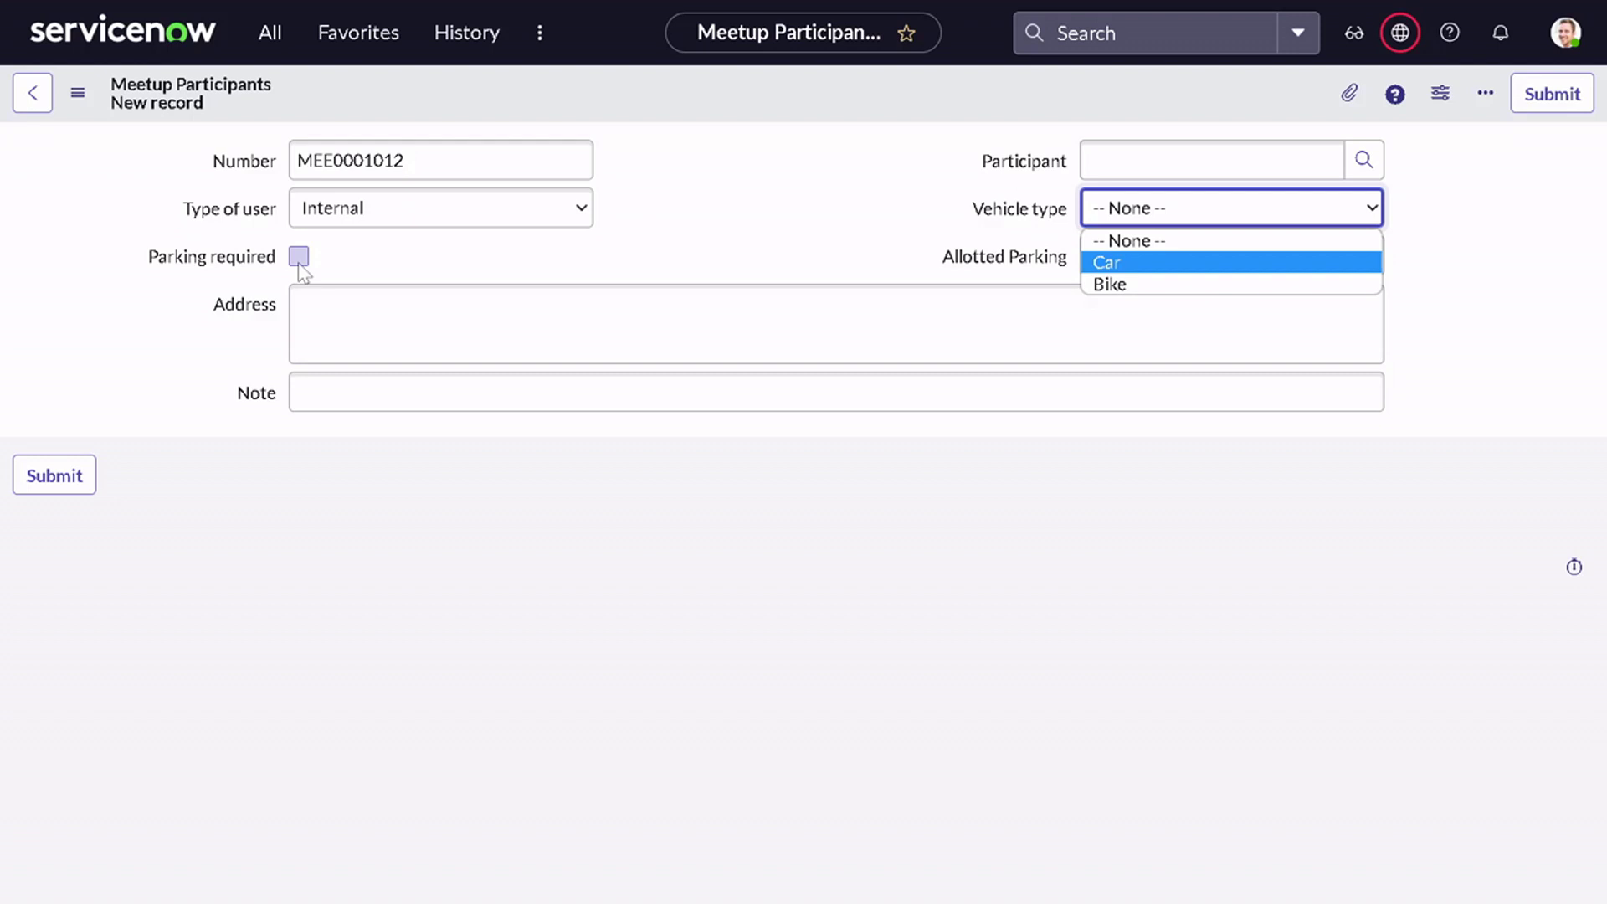
left_click(672, 263)
left_click(672, 264)
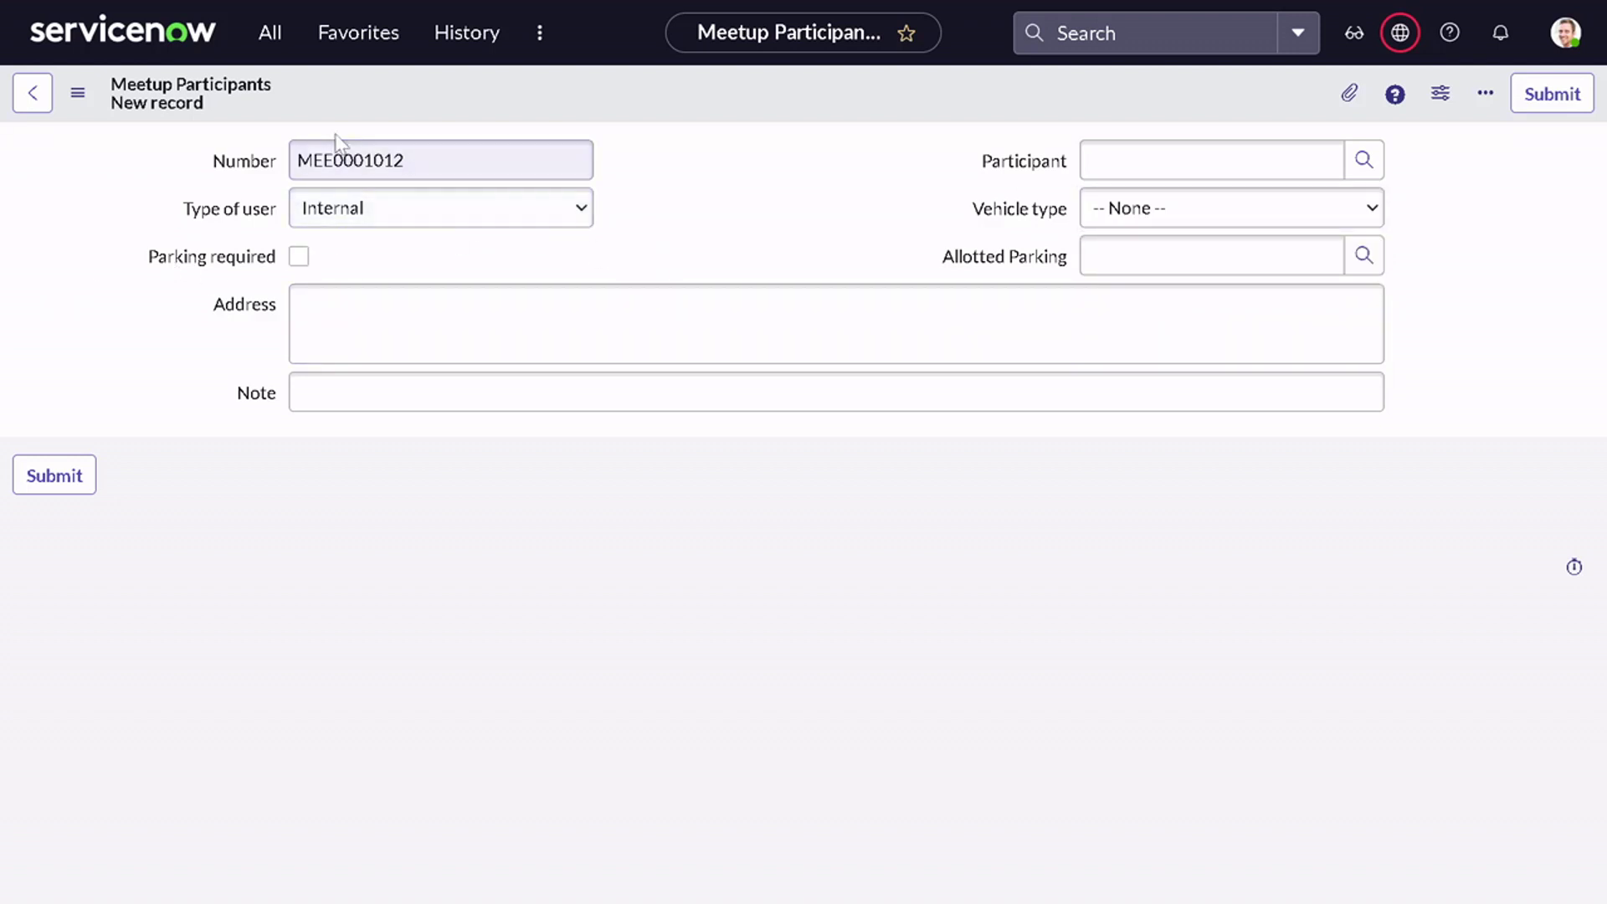
- Find the service catalog's Record Producers list and start a new record producer
left_click(273, 30)
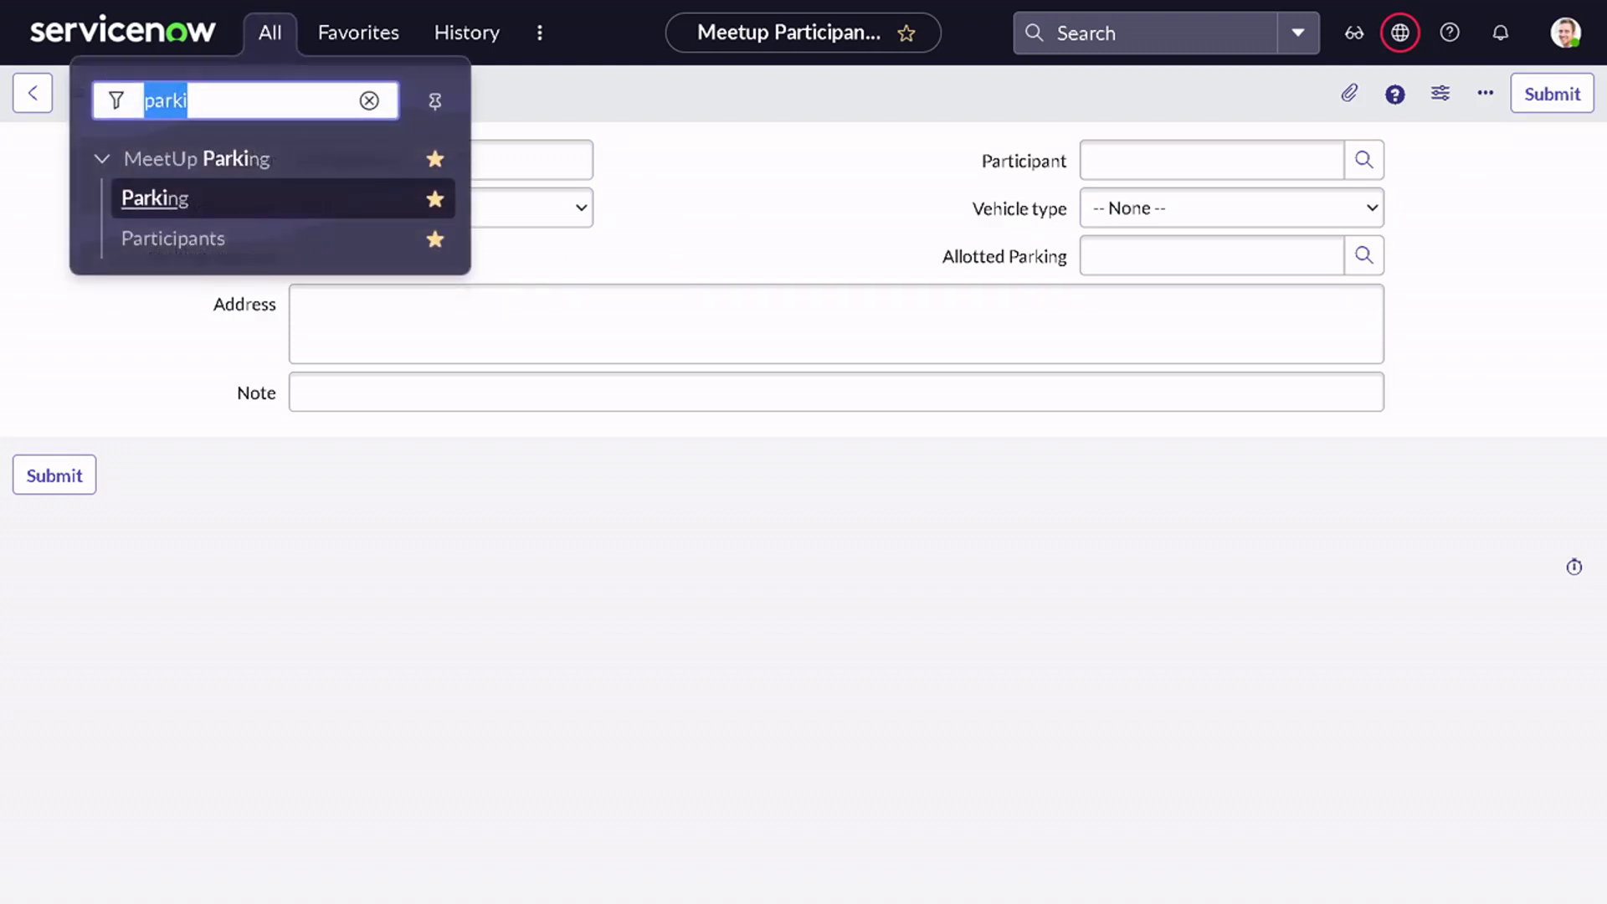
key("BackSpace")
type("re")
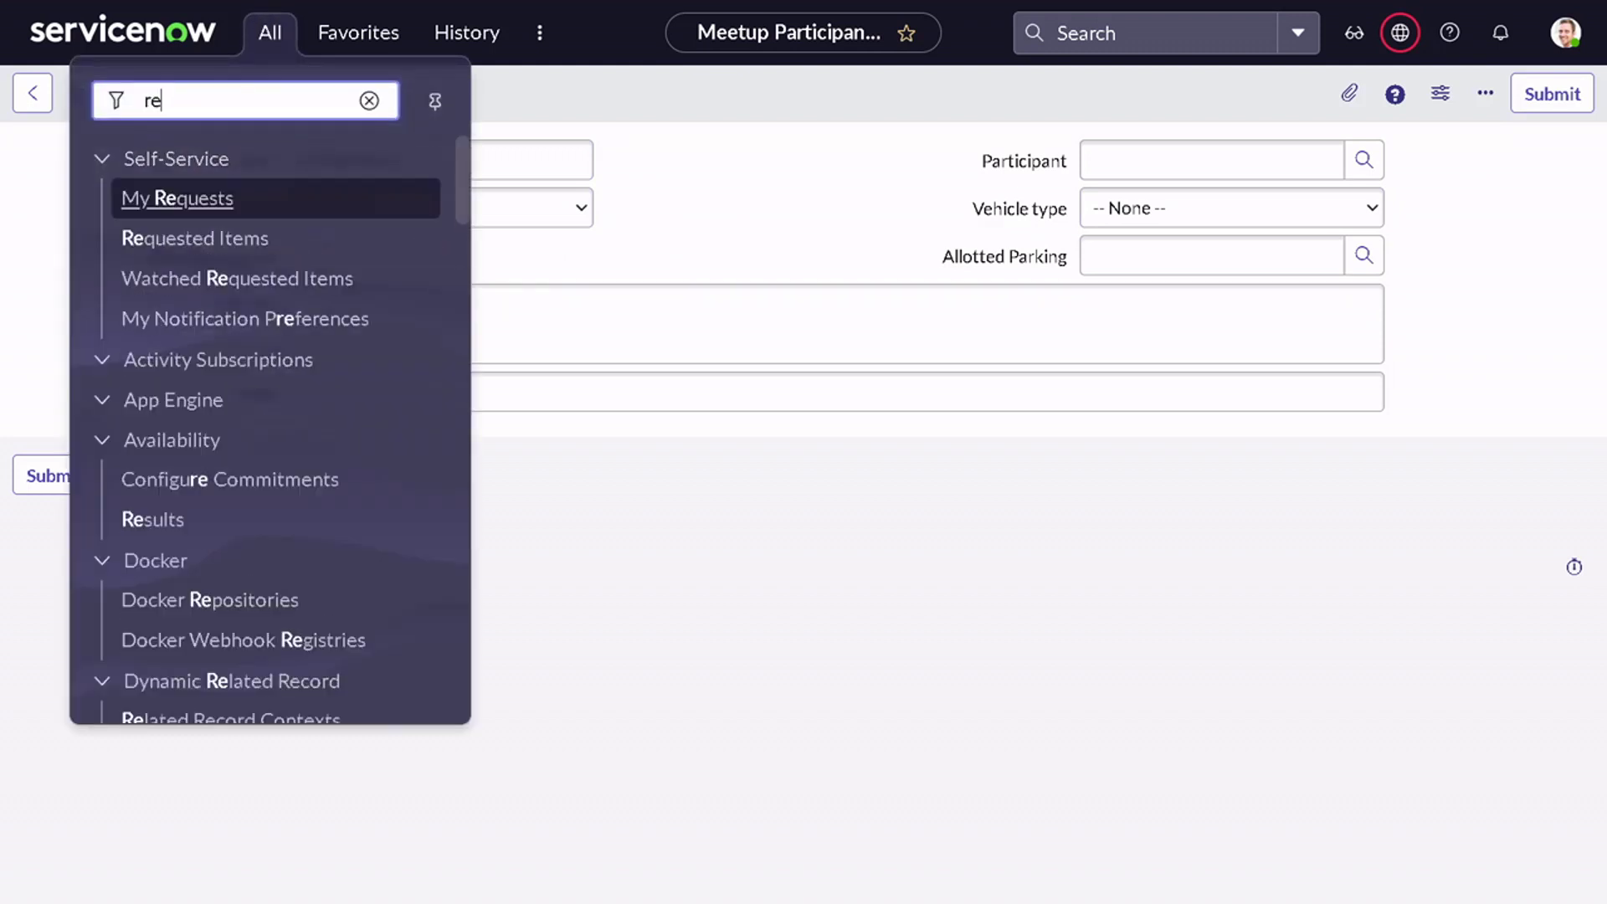
type("cord pro")
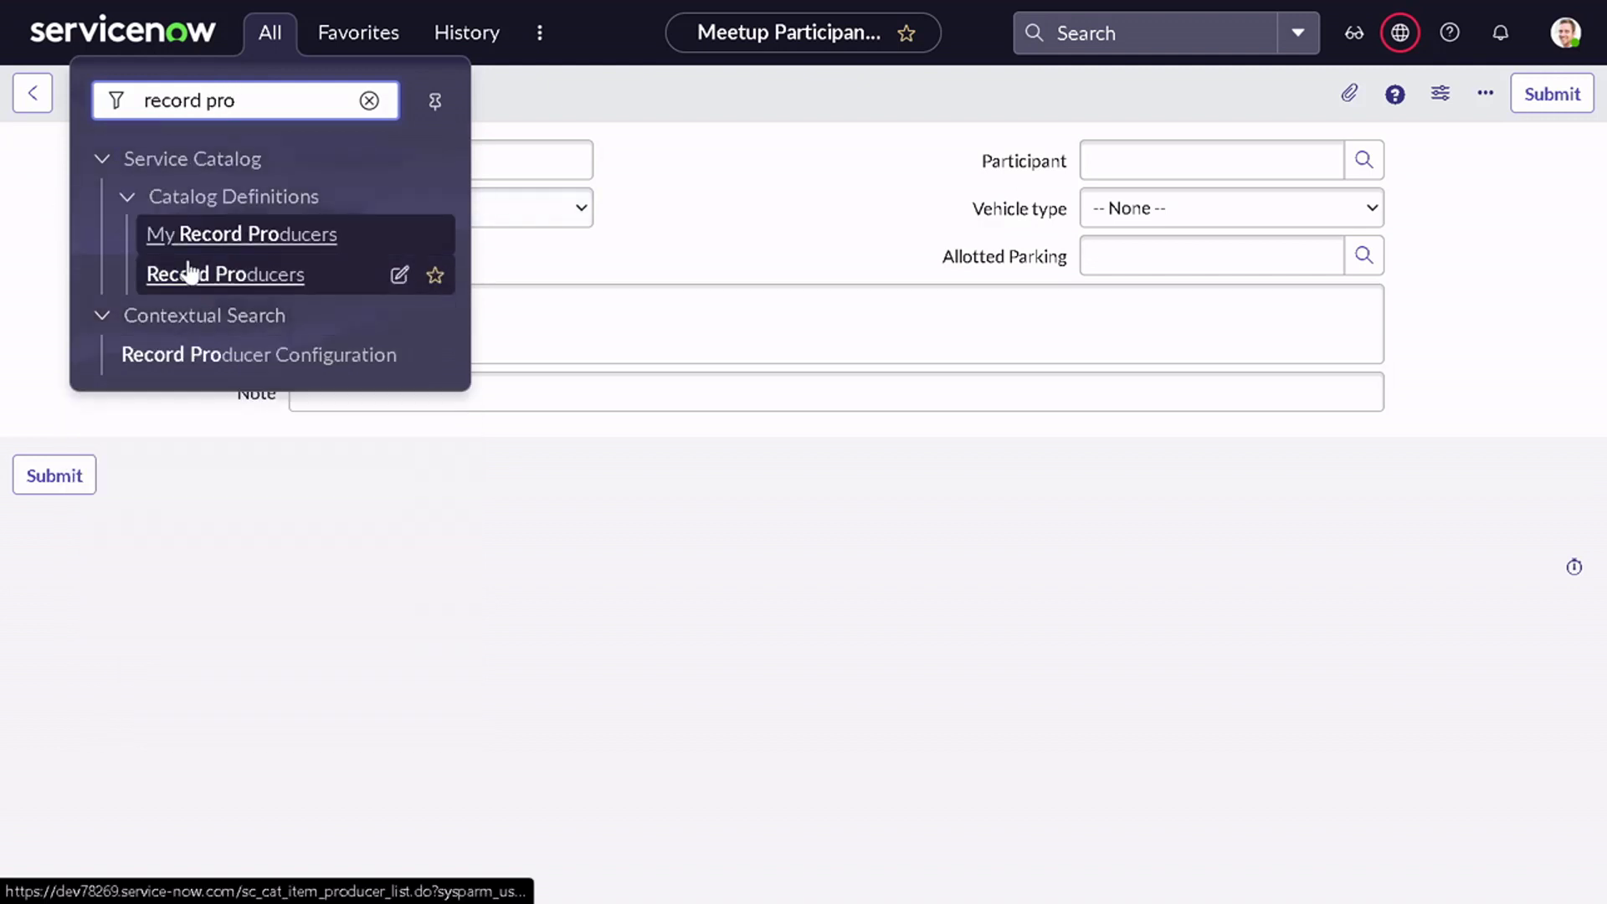
left_click(190, 276)
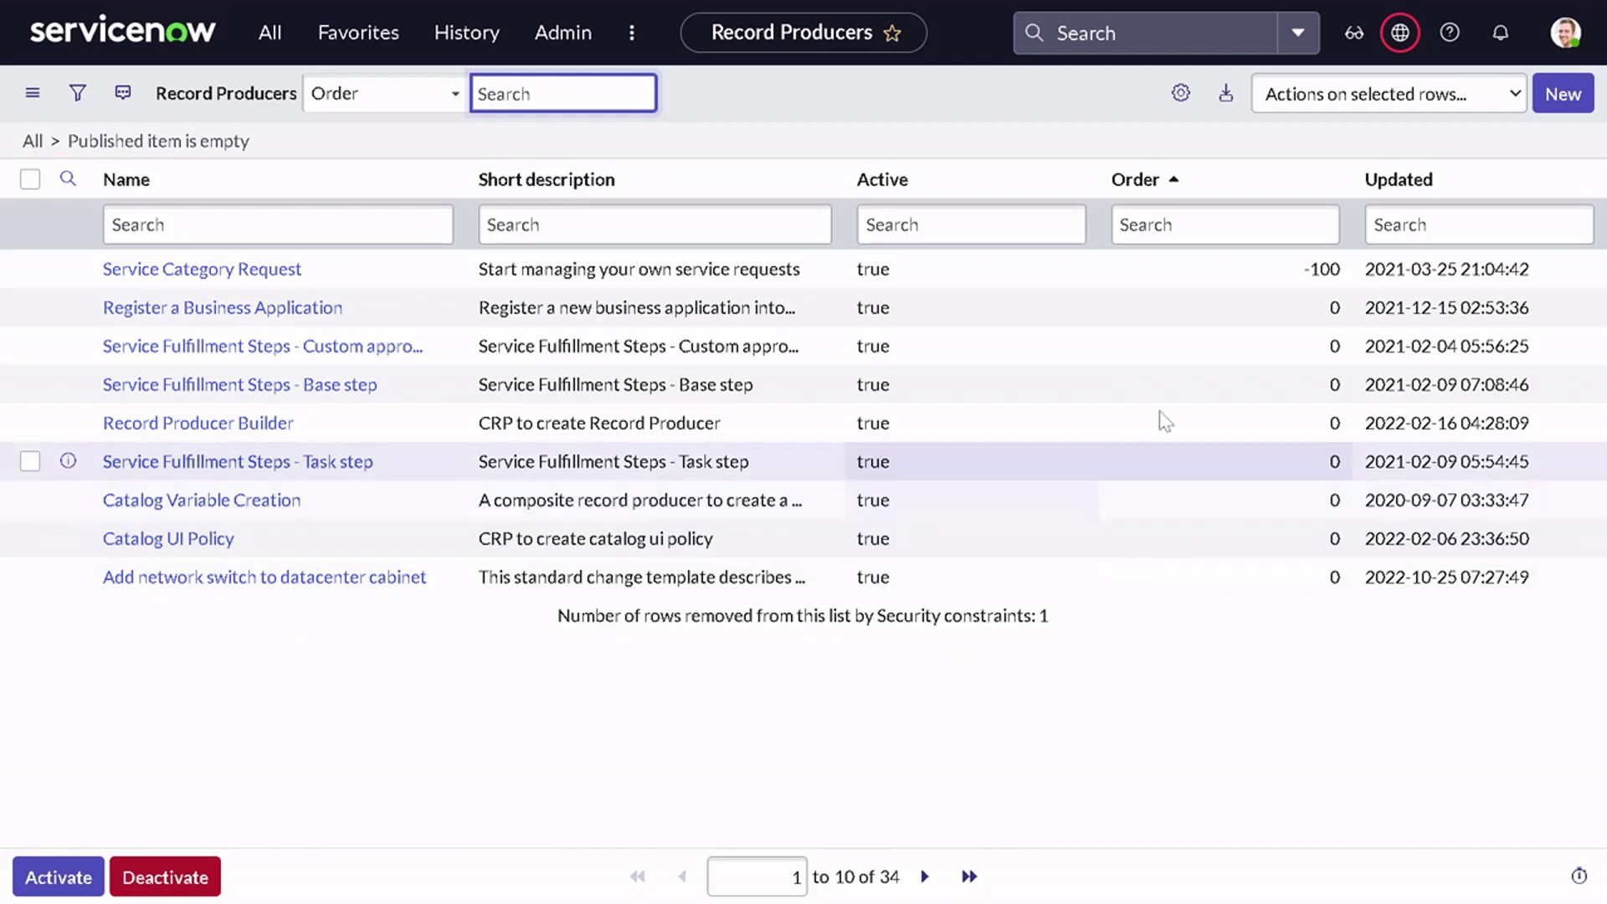
left_click(1564, 95)
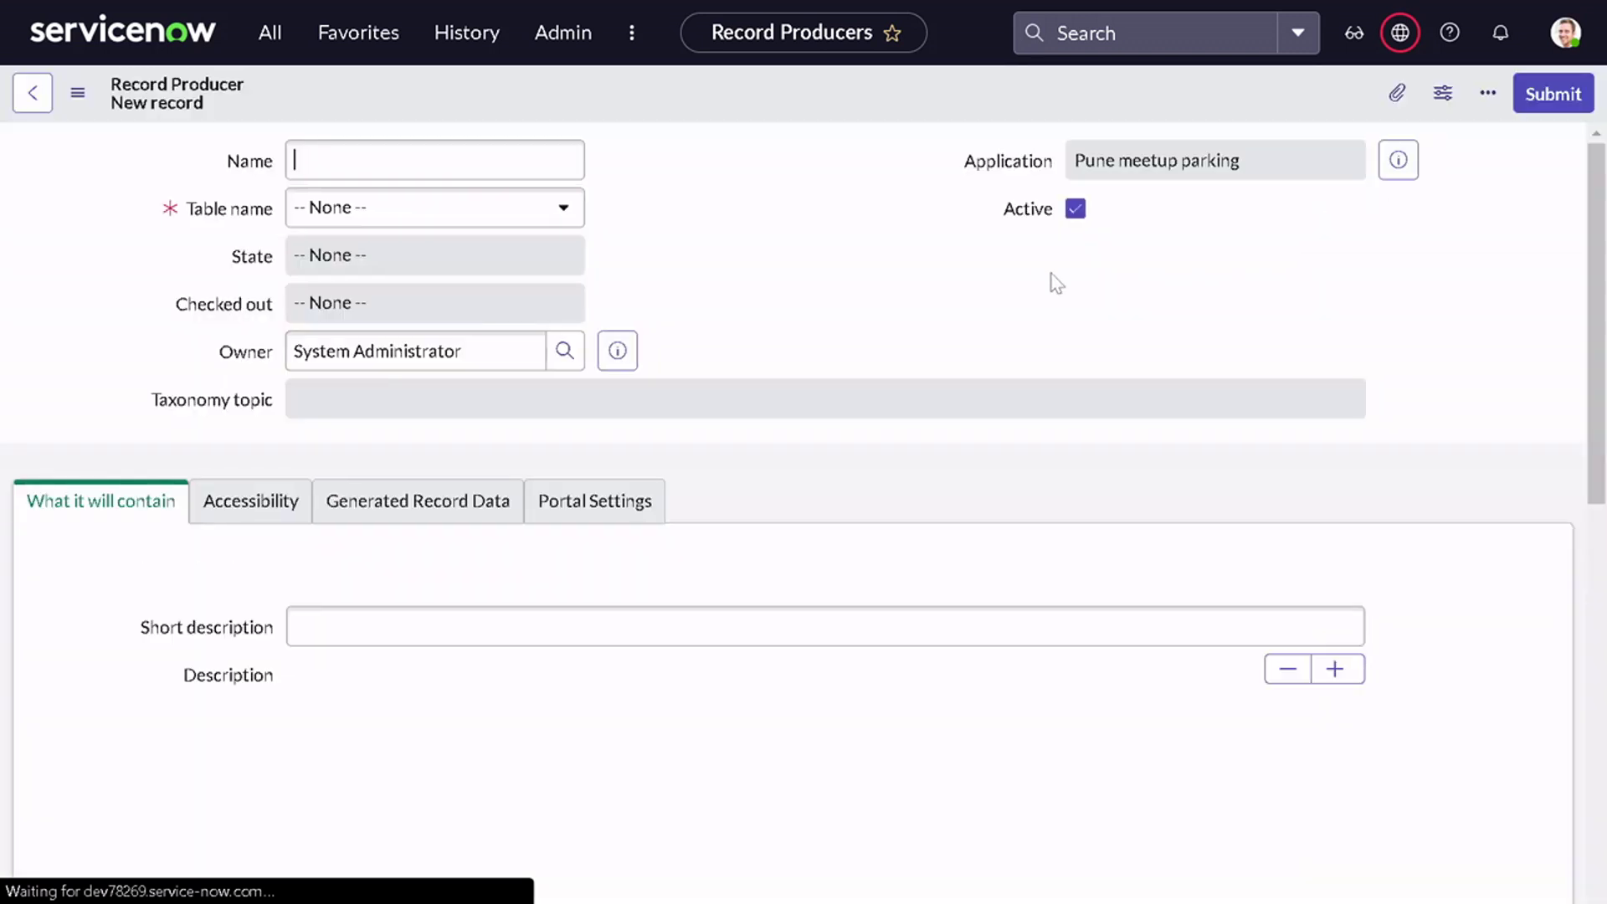
- Name the record producer Parking Allocation and set its table to Meetup Participants
left_click(435, 161)
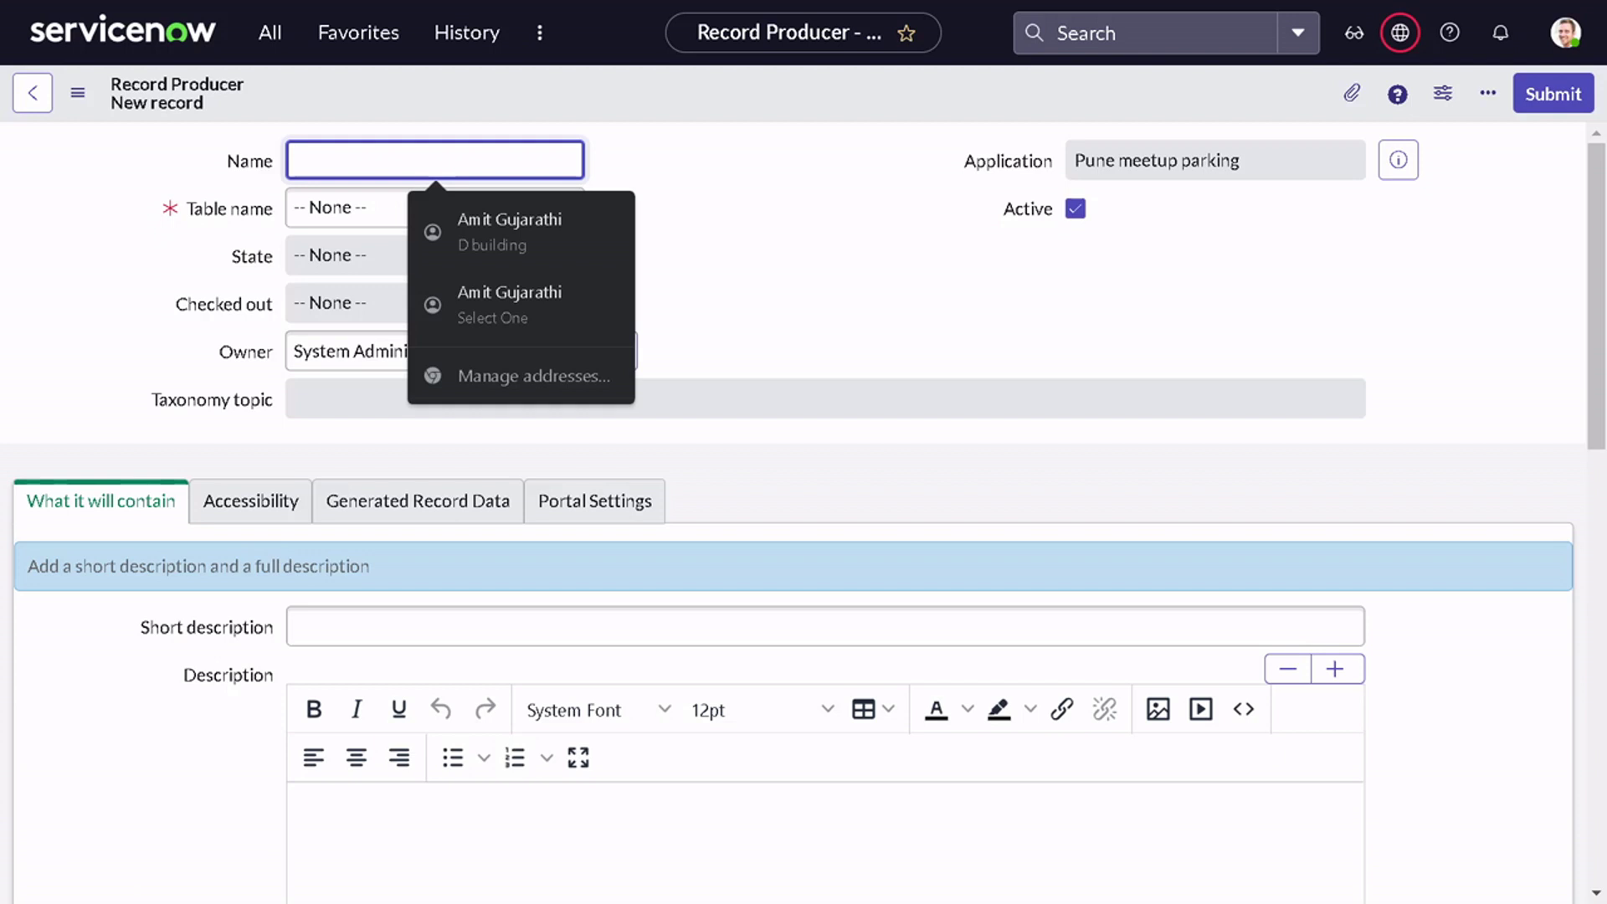
type("Parking Allocation ")
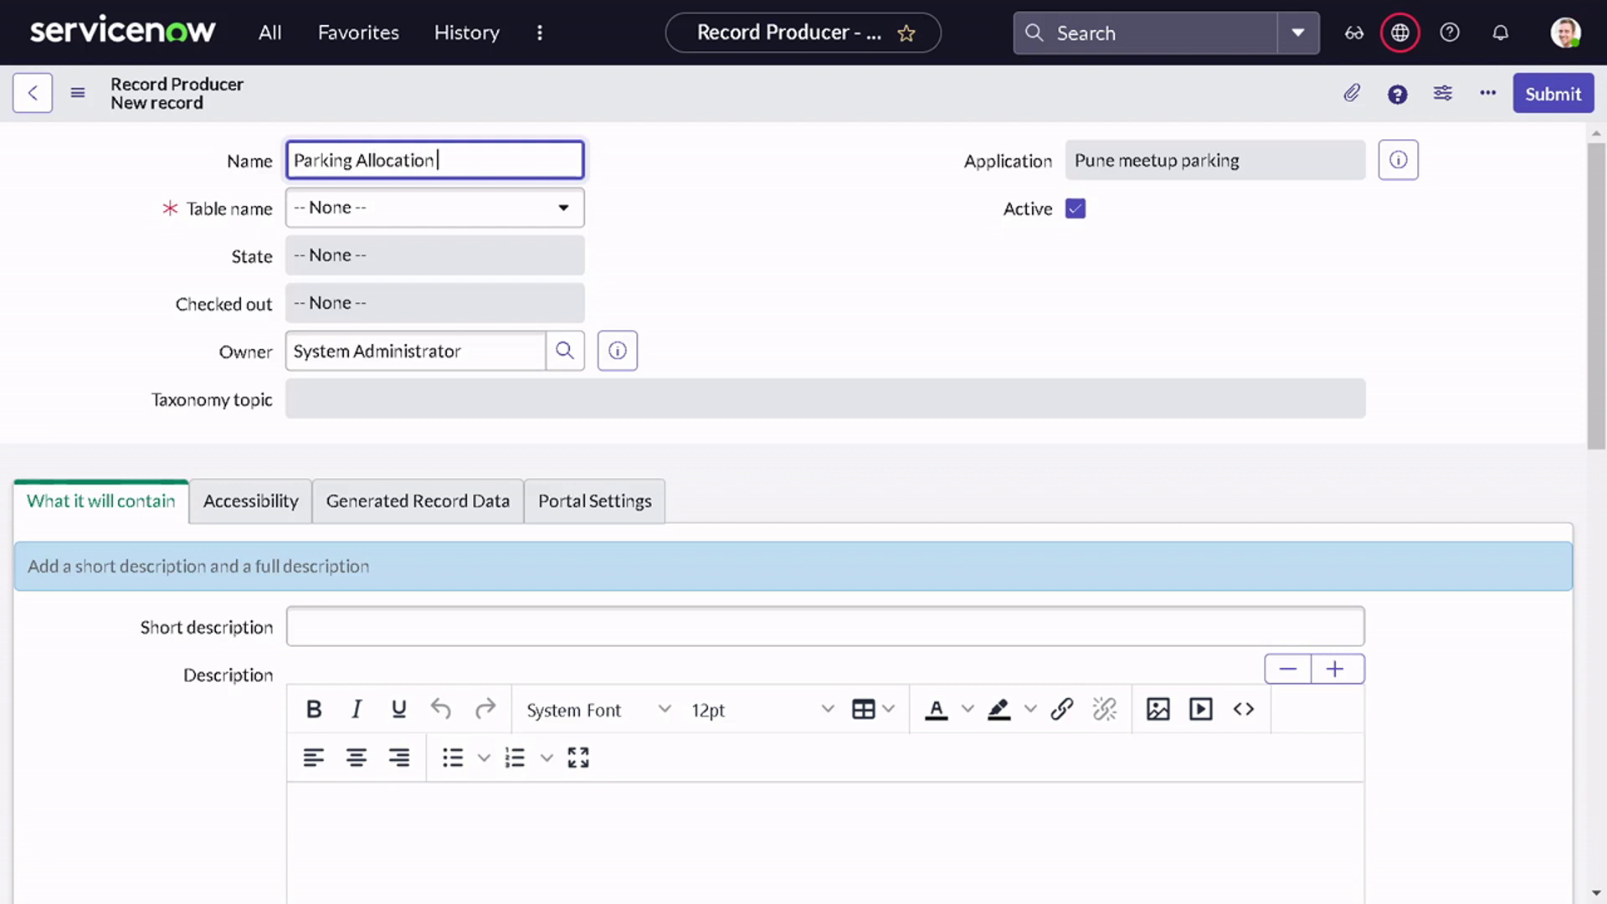
type("Re")
key("BackSpace")
key("BackSpace")
left_click(438, 209)
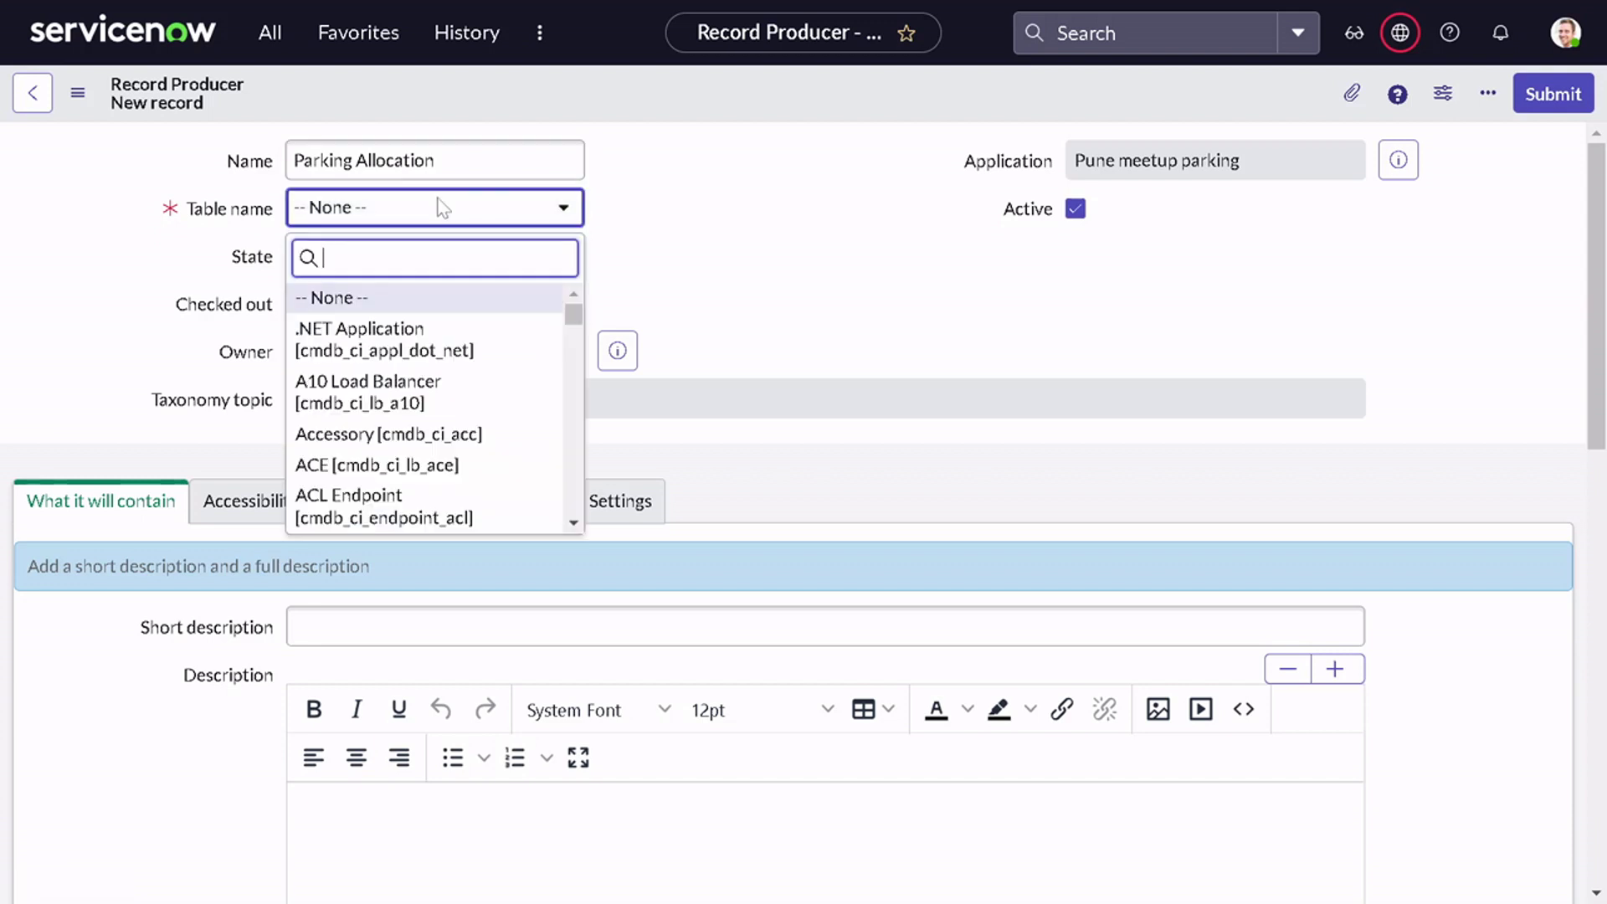
type("meetup")
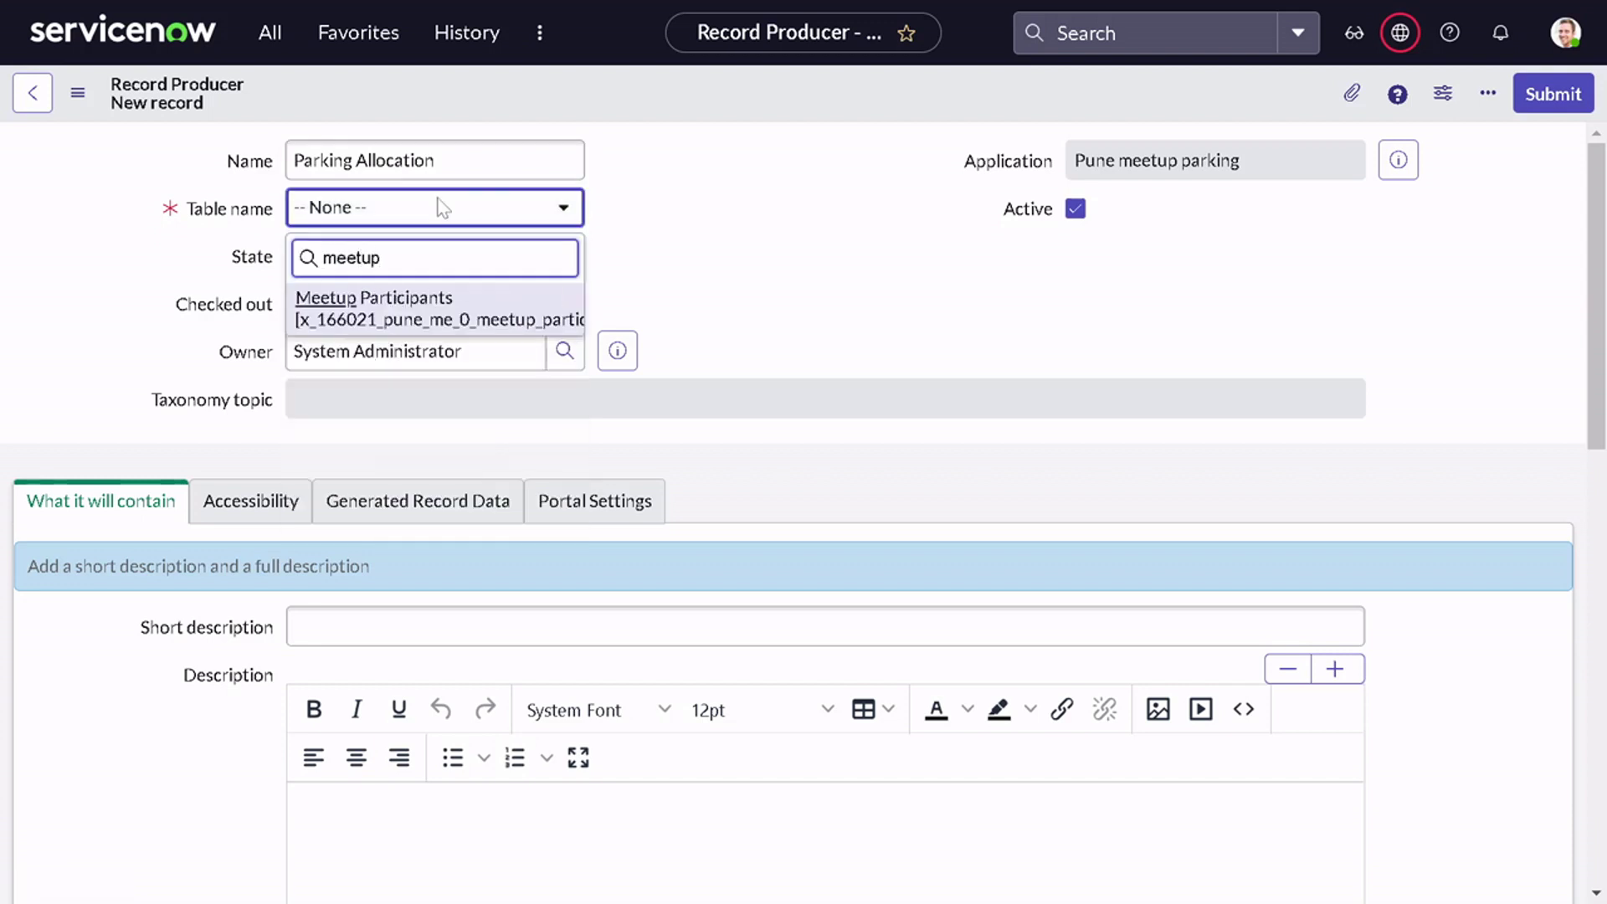
left_click(415, 311)
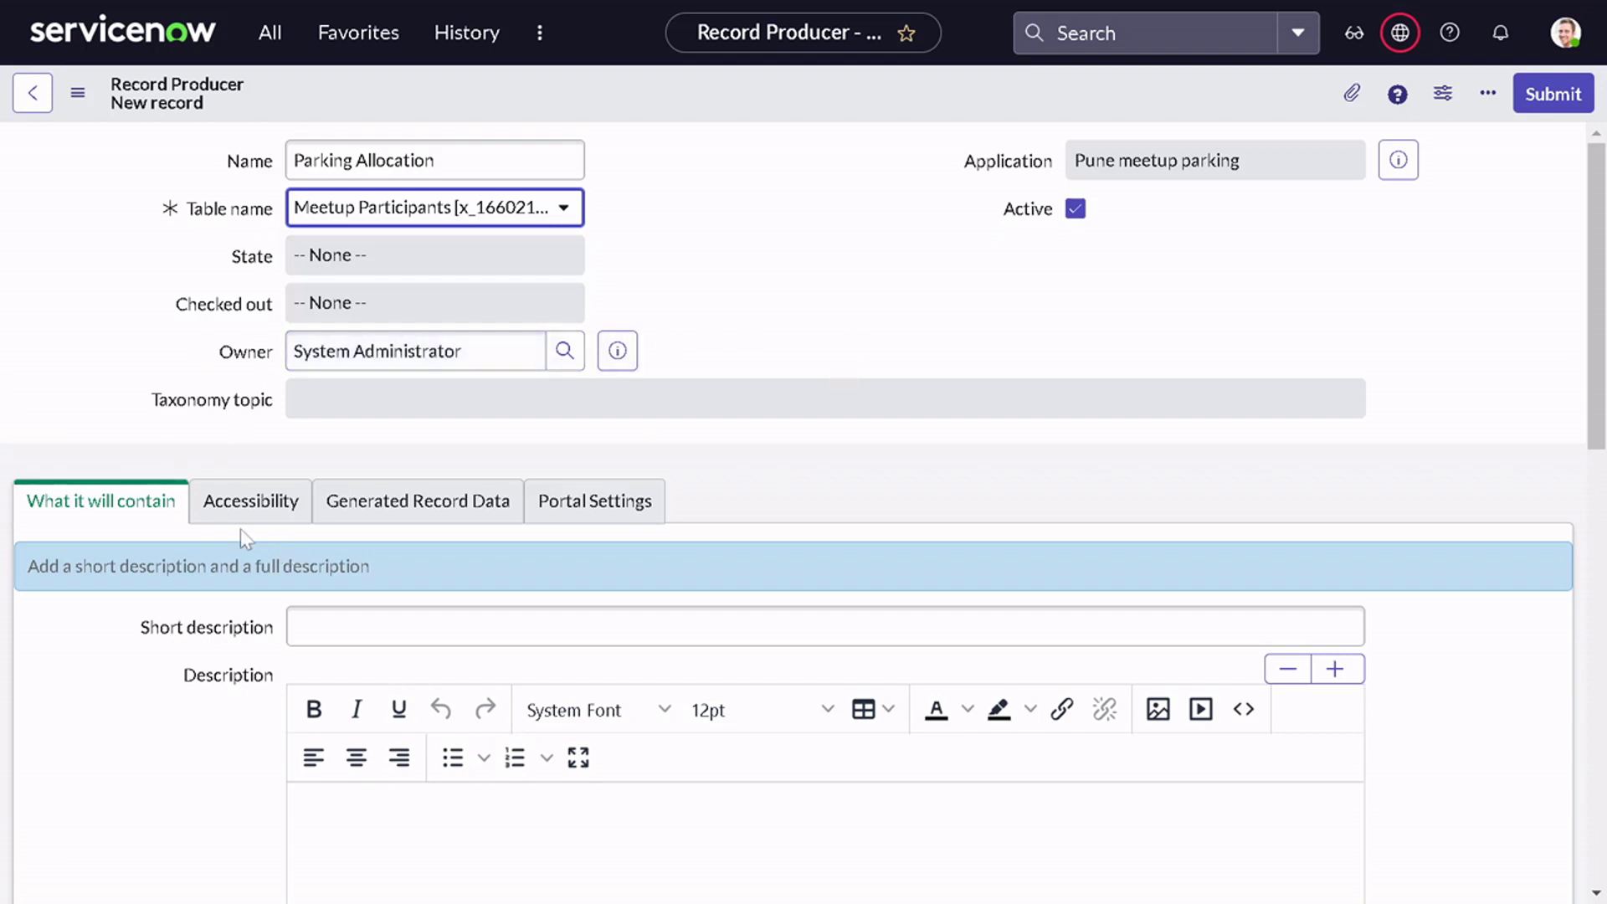
- Enter the short description "This the the record producer to create participant record"
scroll(274, 539, "down", 2)
left_click(335, 494)
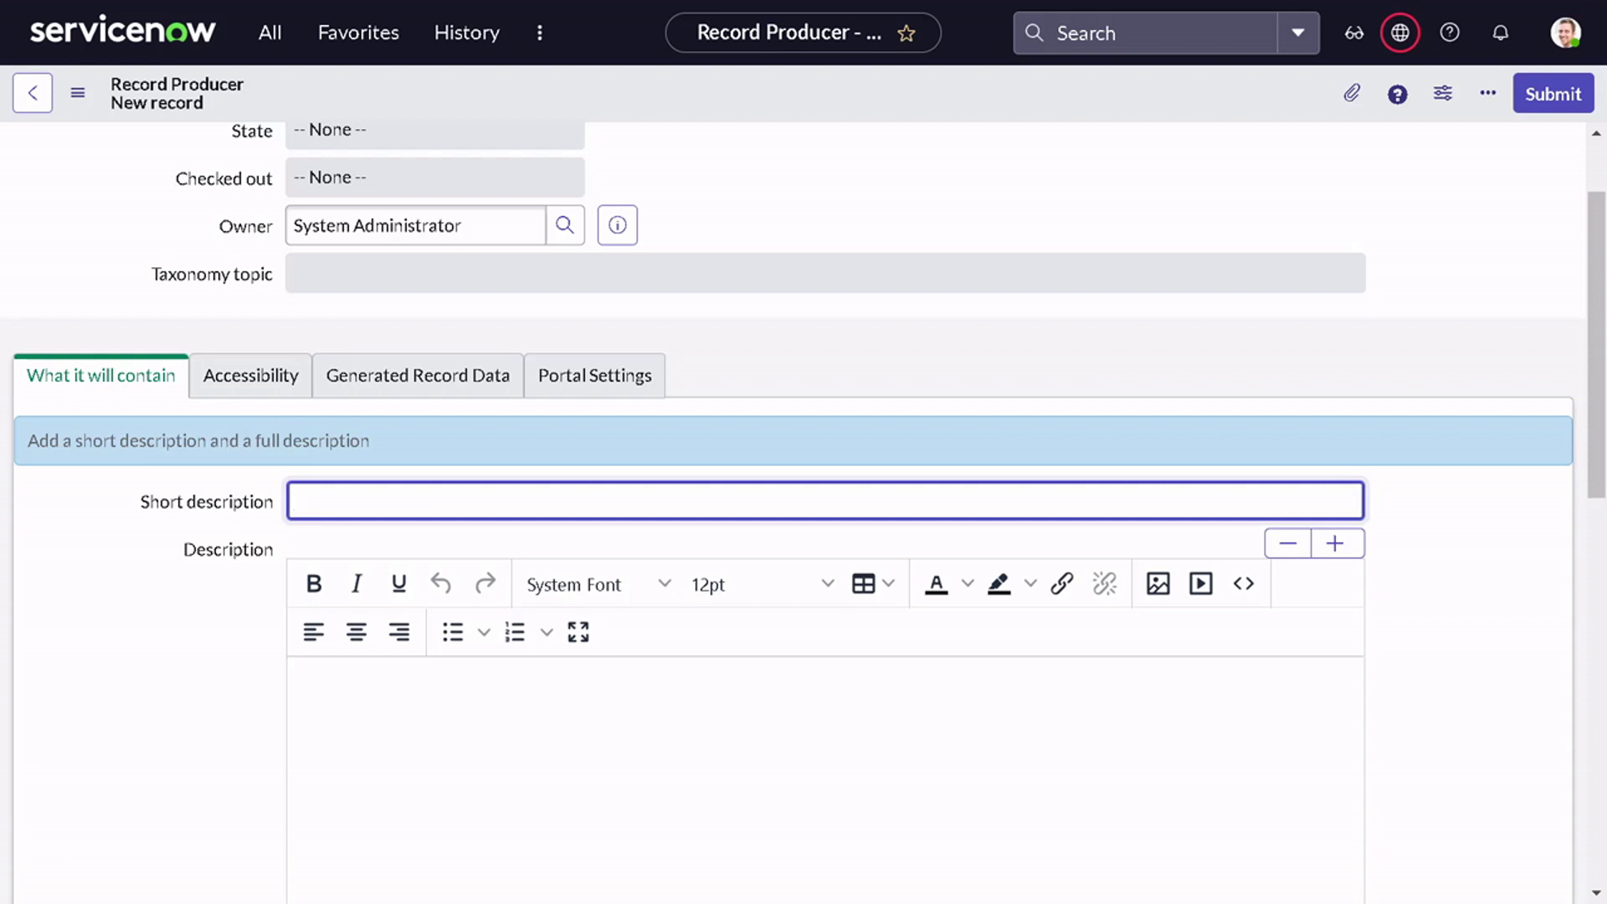
type("Thnis n")
type("is the")
type(" the")
type(" record")
type(" produ")
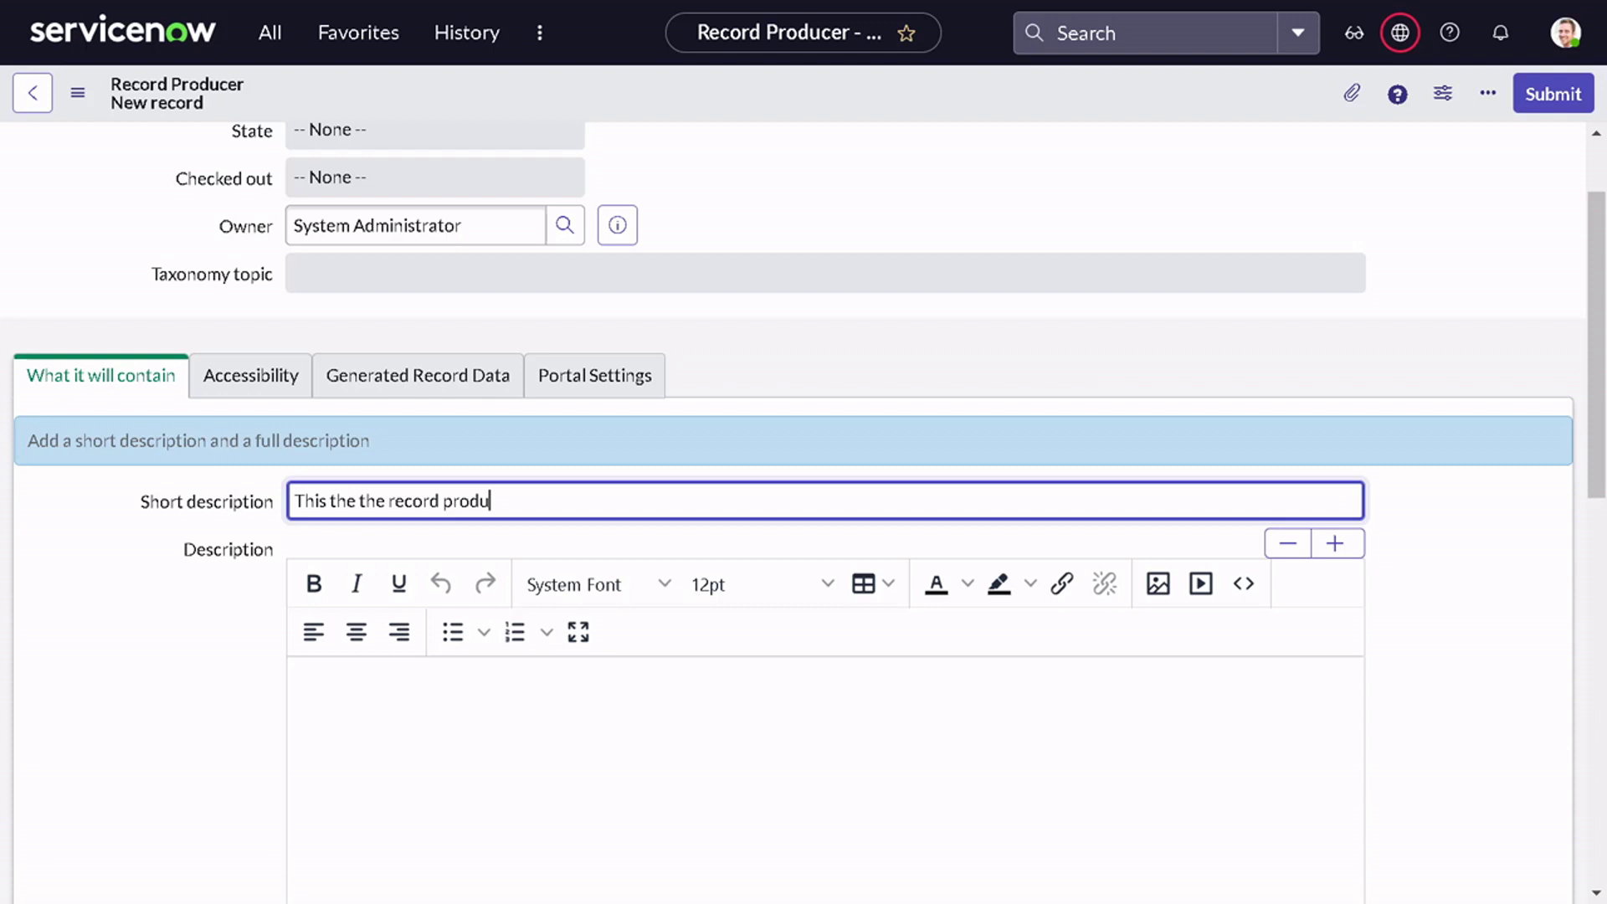
type("cer to create participan")
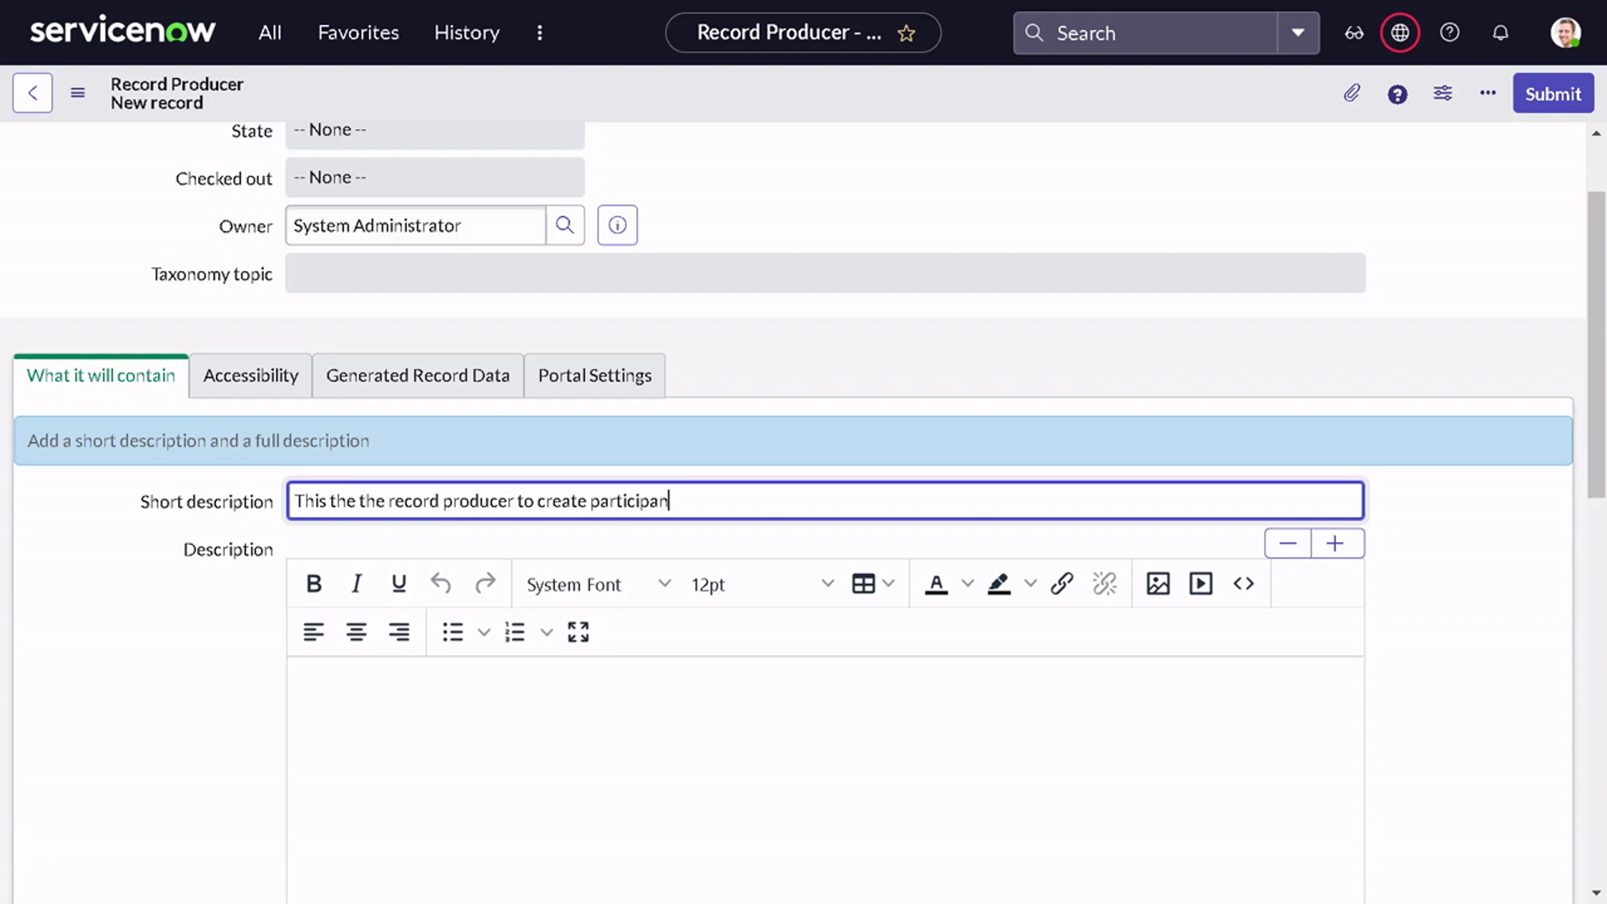
type("t record")
- Write the description "Please fill up the below for for parking allocation", applying the suggested spelling corrections for "Please" and "fill"
left_click(694, 686)
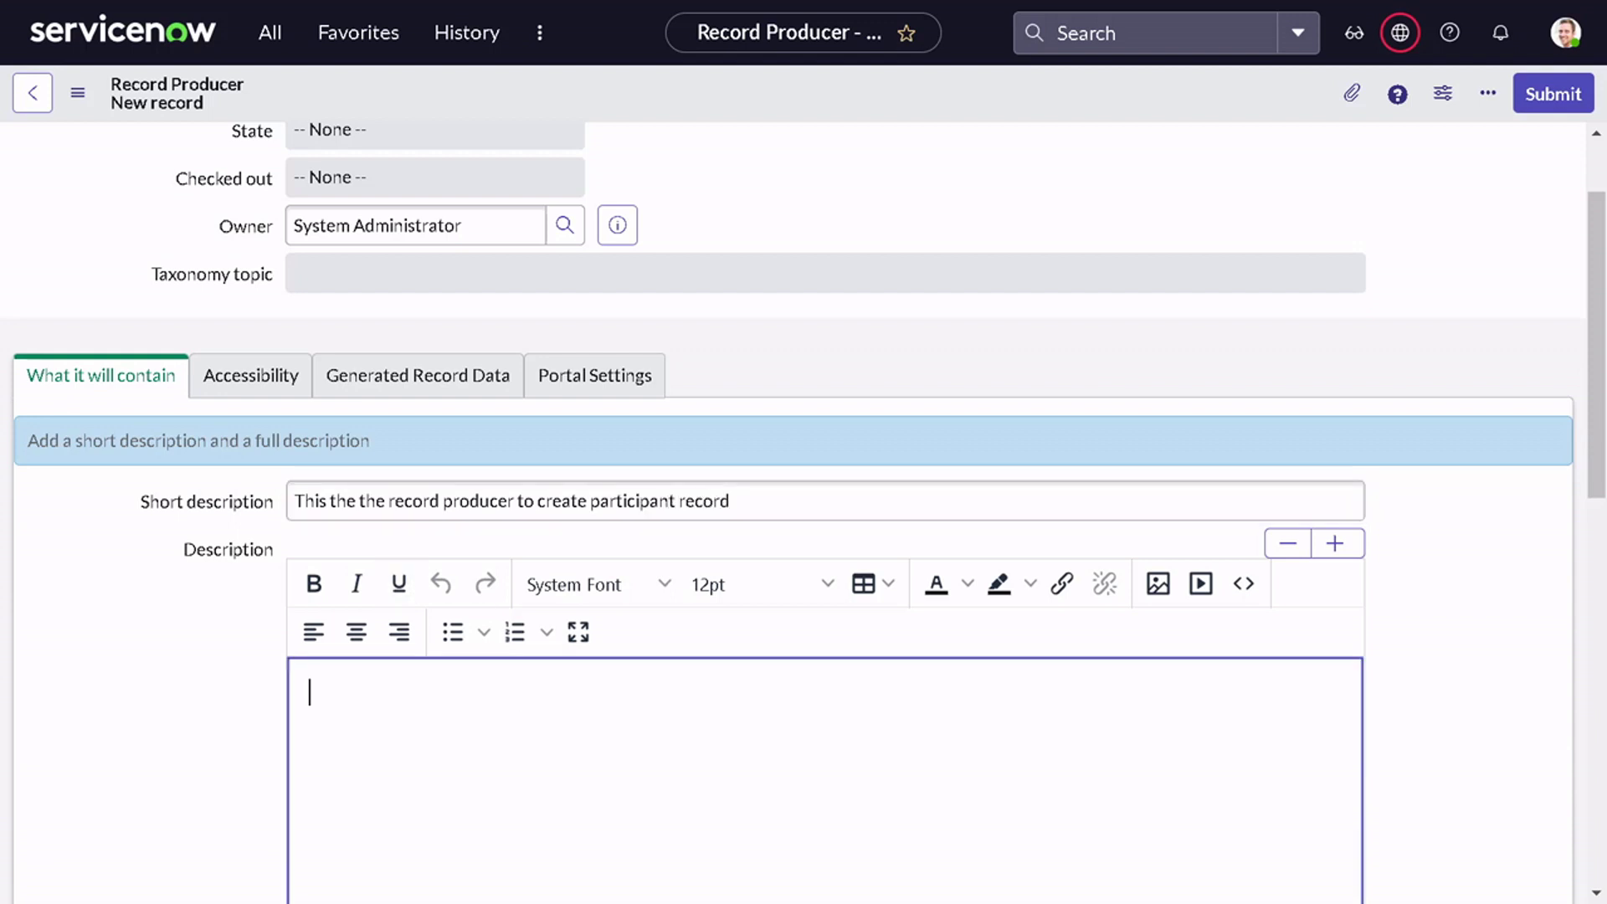
scroll(717, 628, "down", 3)
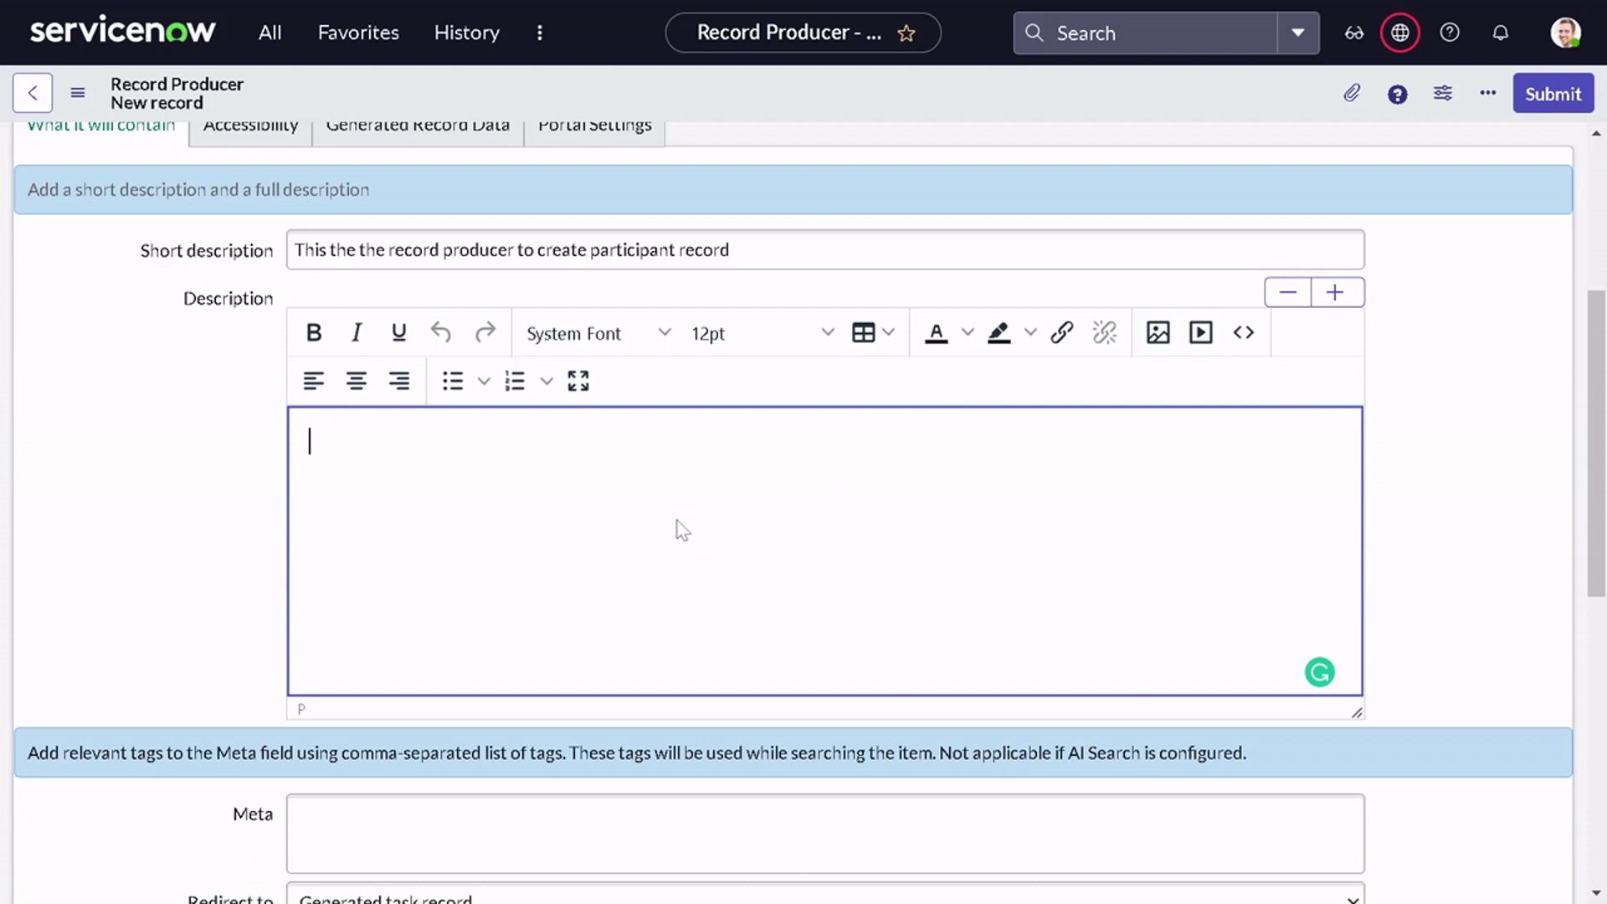
type("Plesae f")
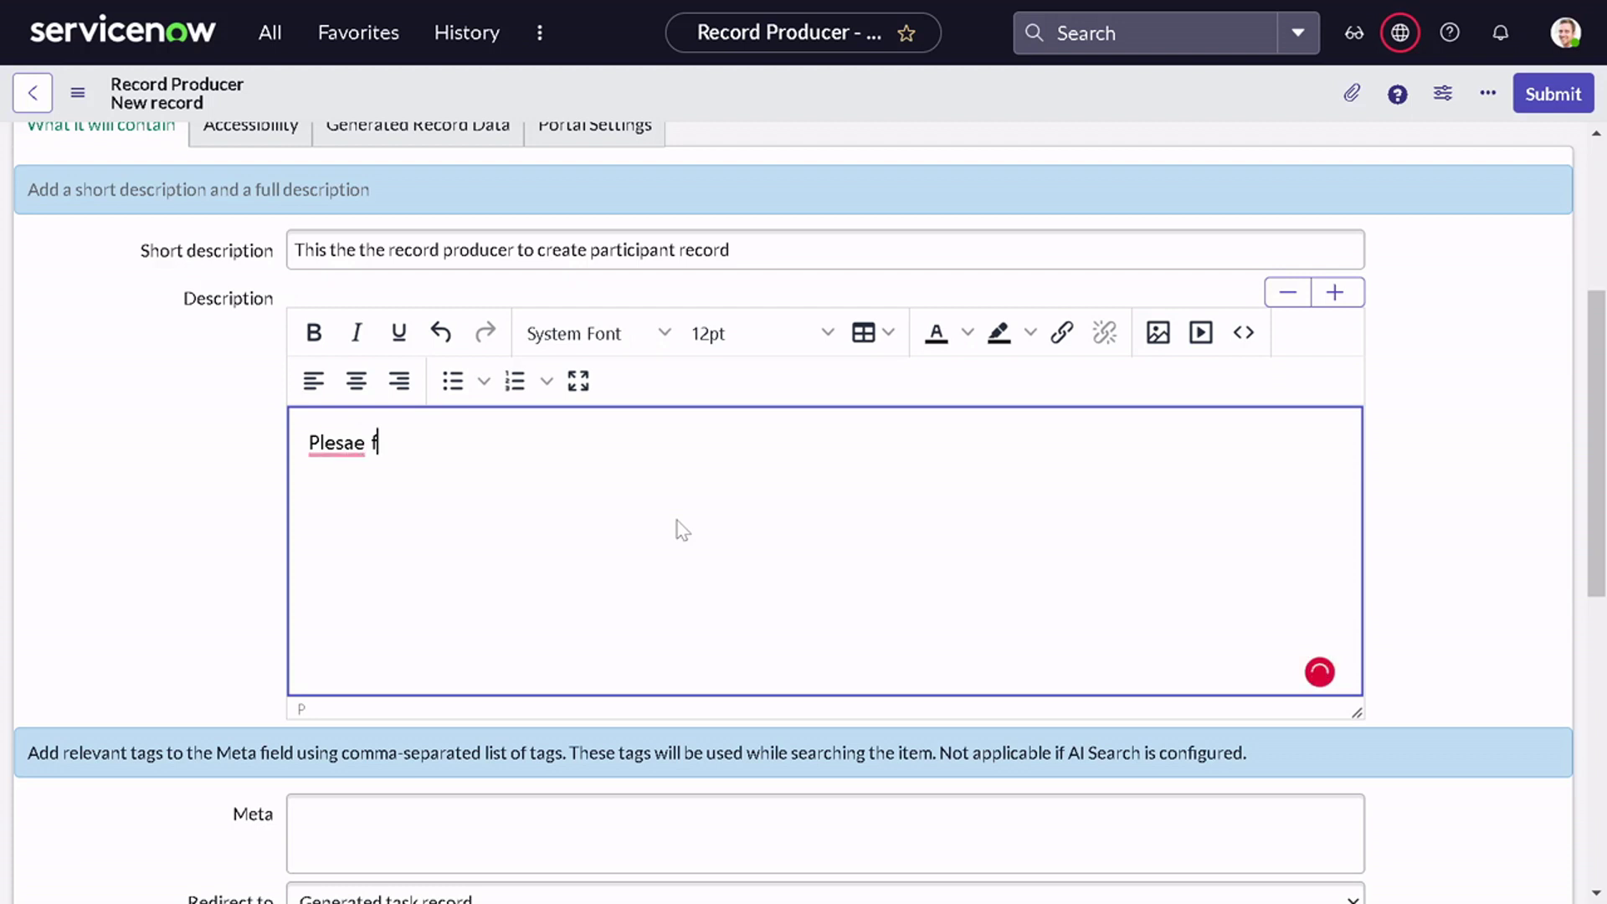
type("illl up the below ")
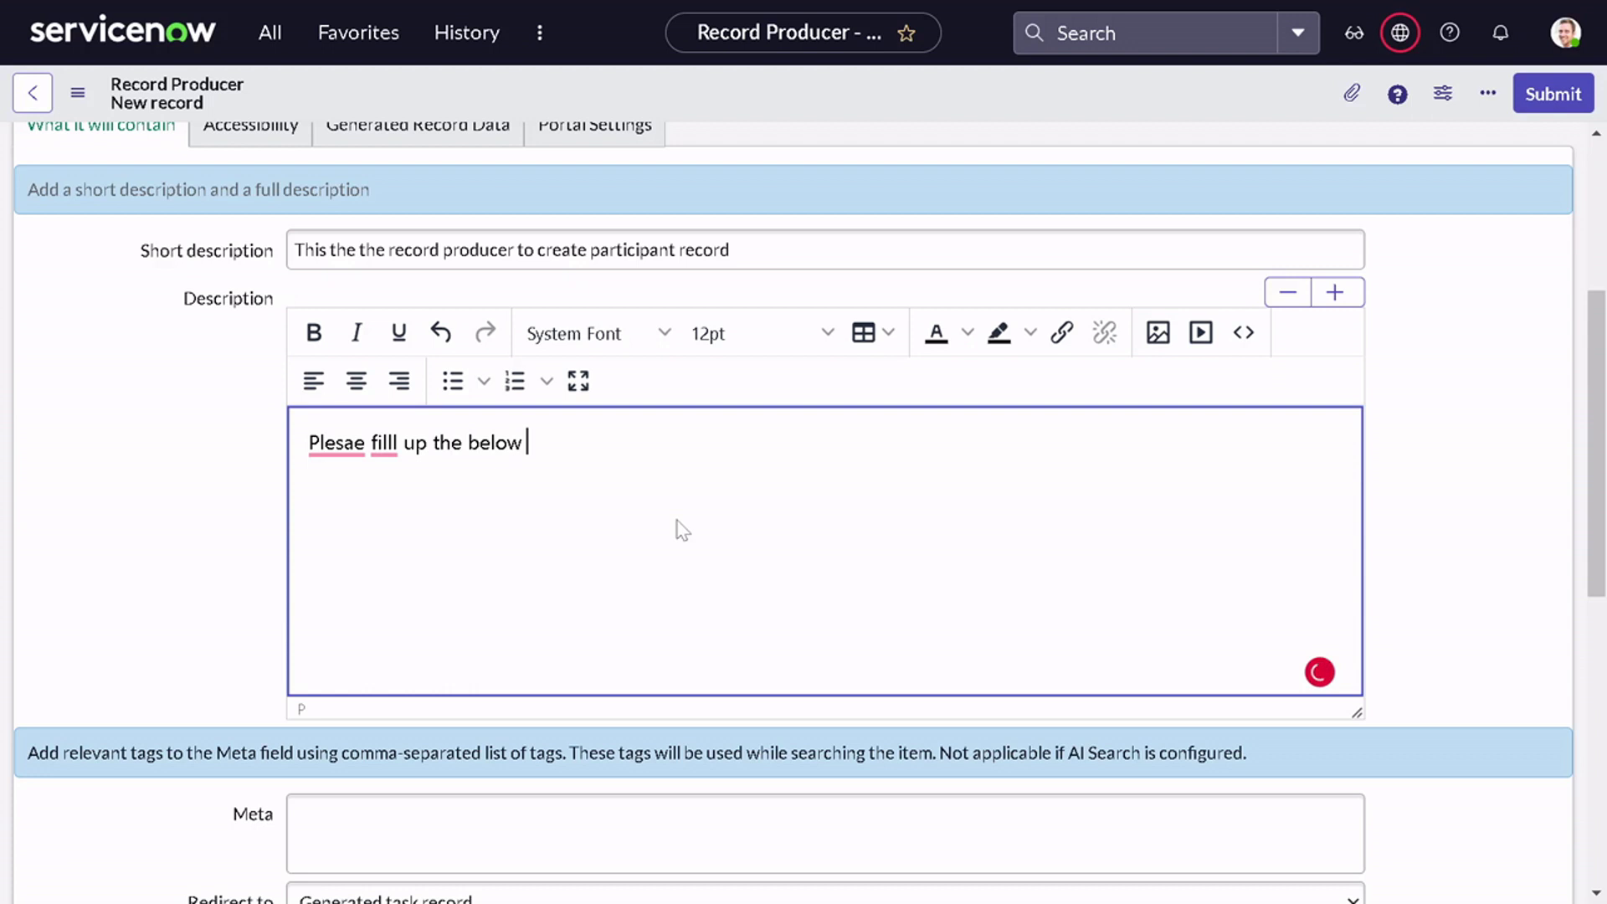
type("for for parking allocation")
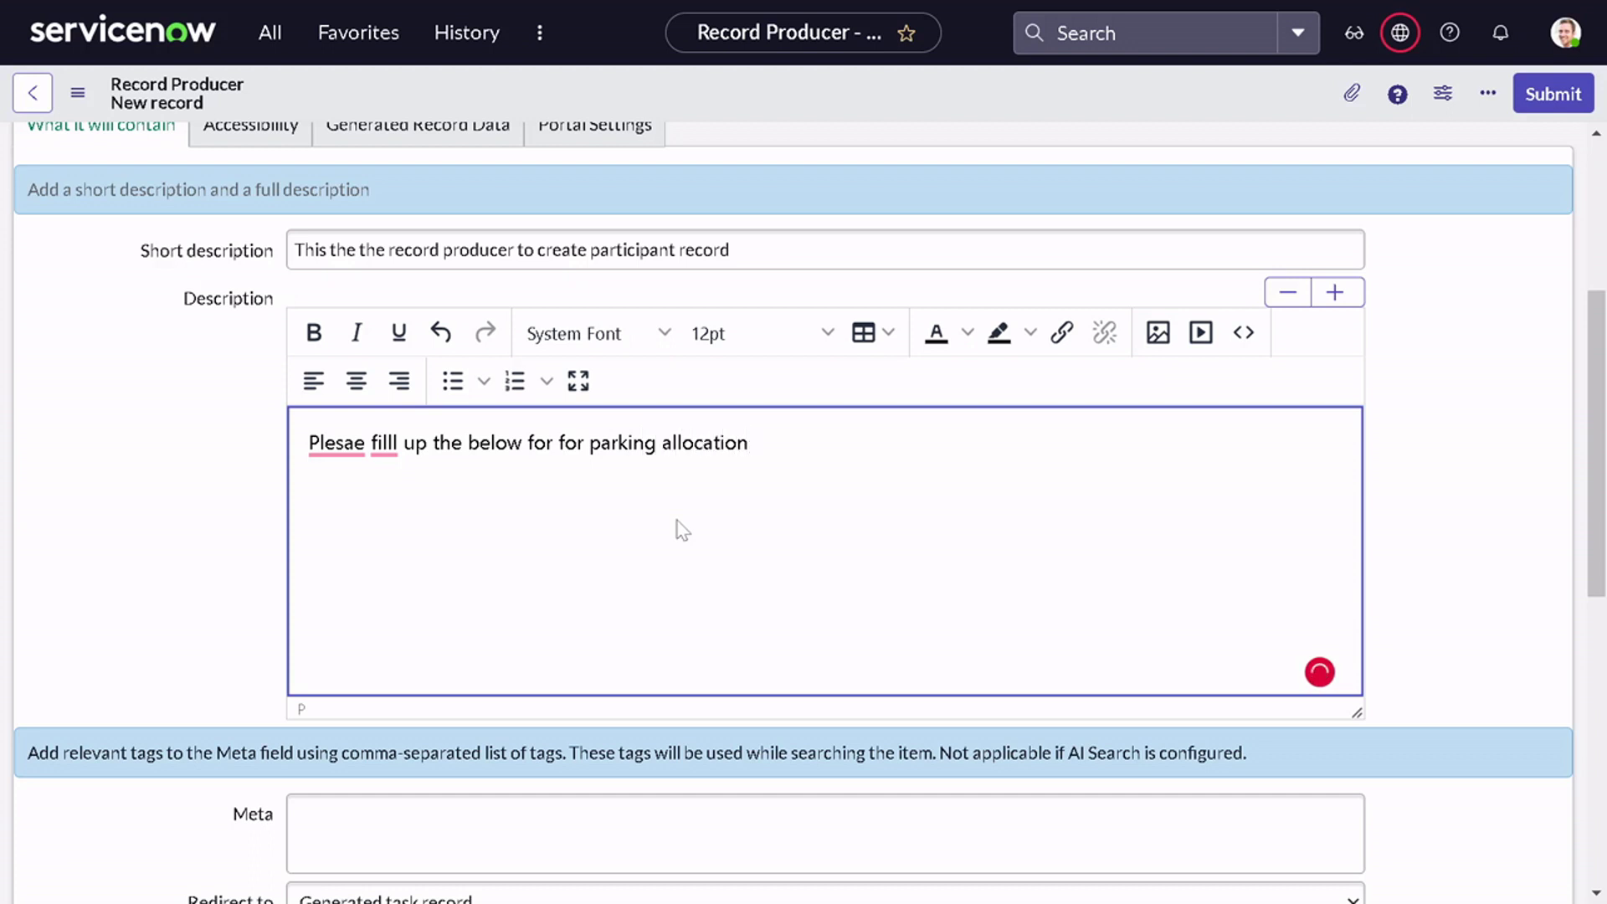
mouse_move(343, 445)
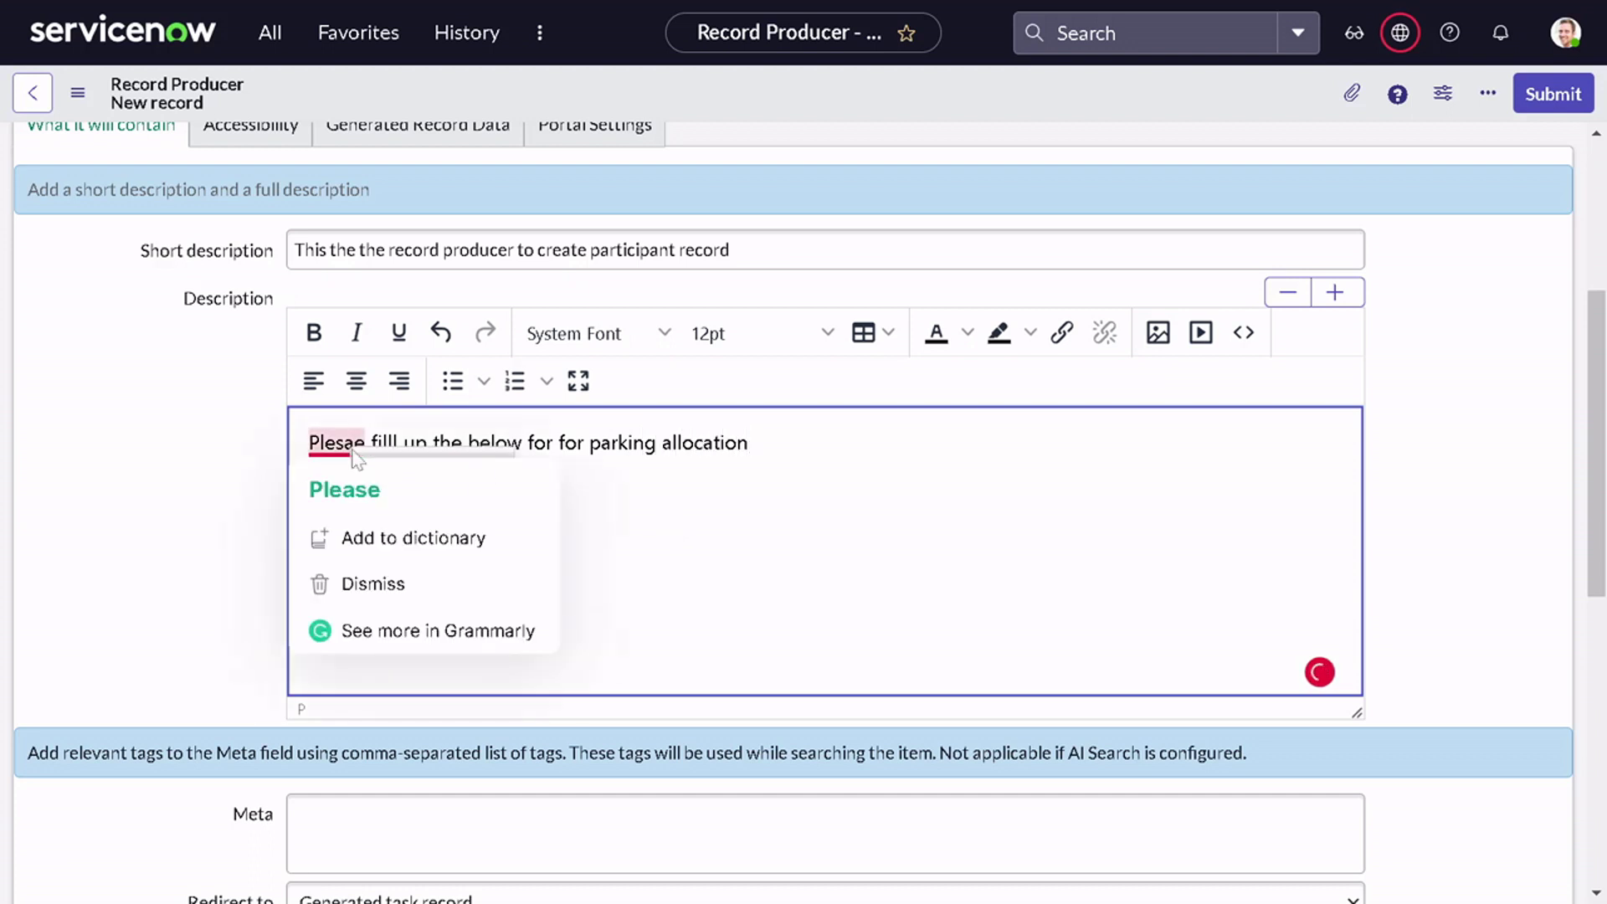
left_click(381, 497)
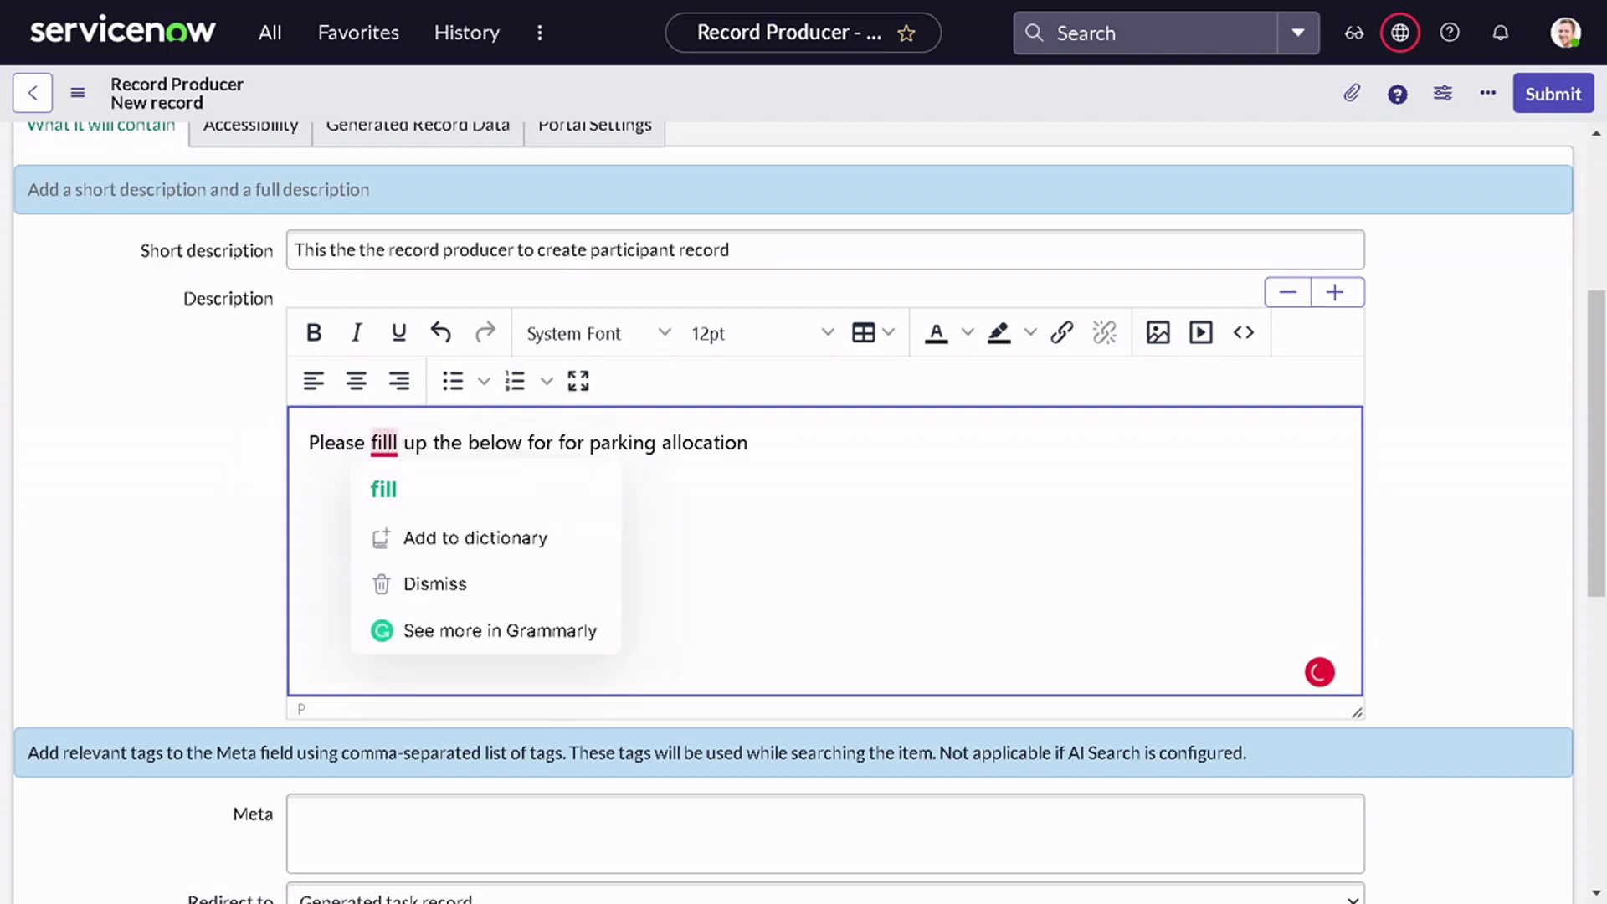
left_click(438, 500)
- Format the whole description text as bold Comic Sans MS at 18pt
key("ctrl+a")
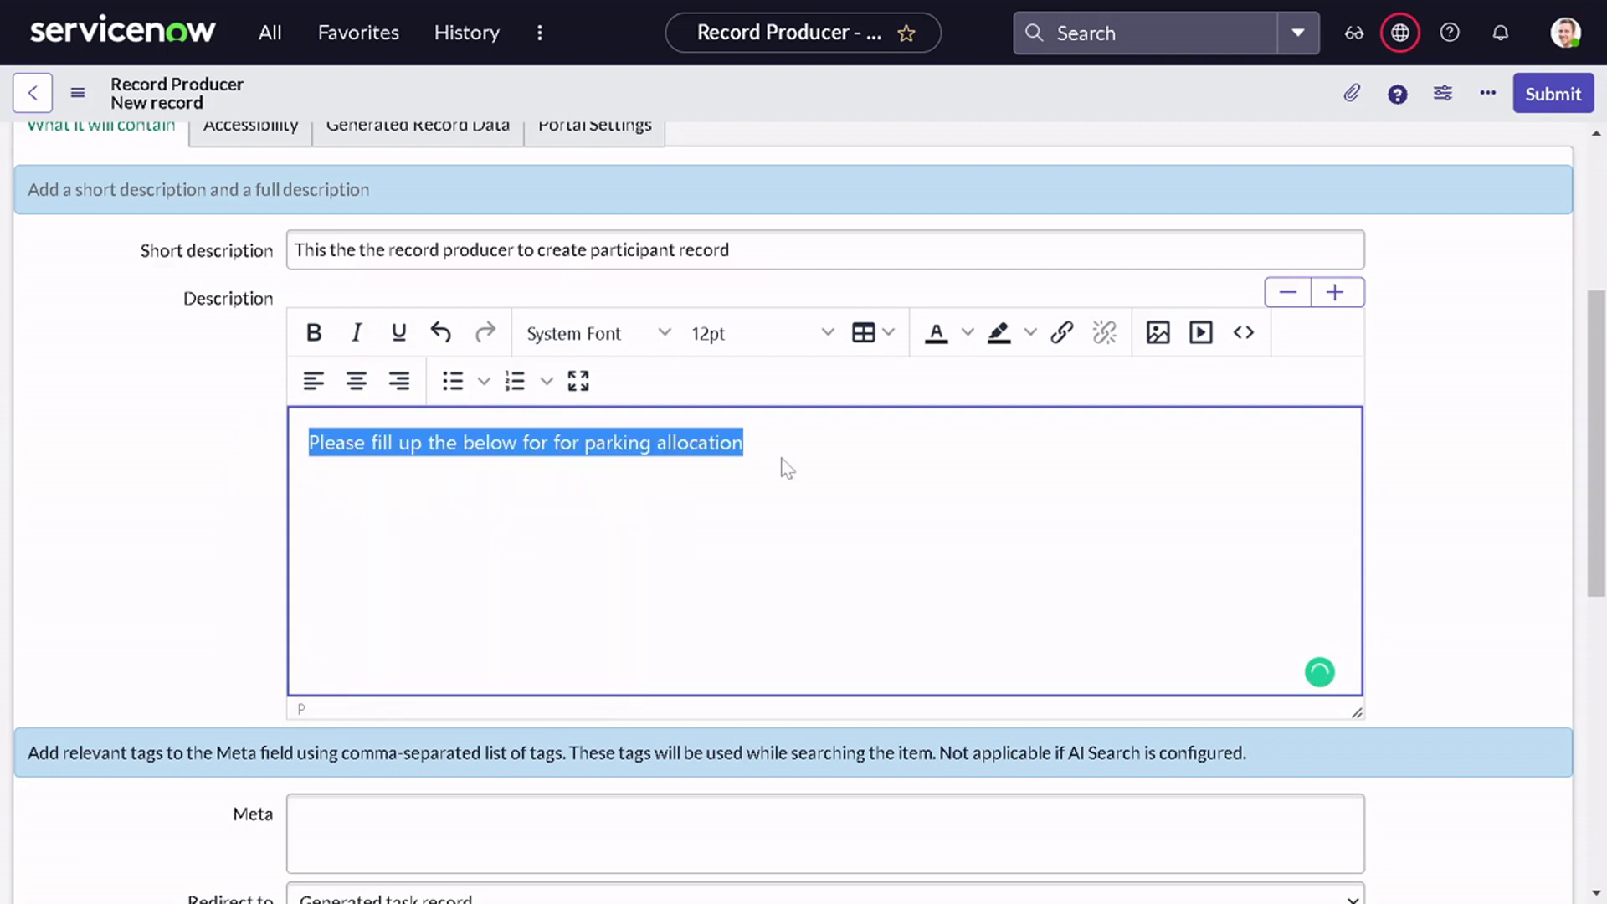
left_click(328, 345)
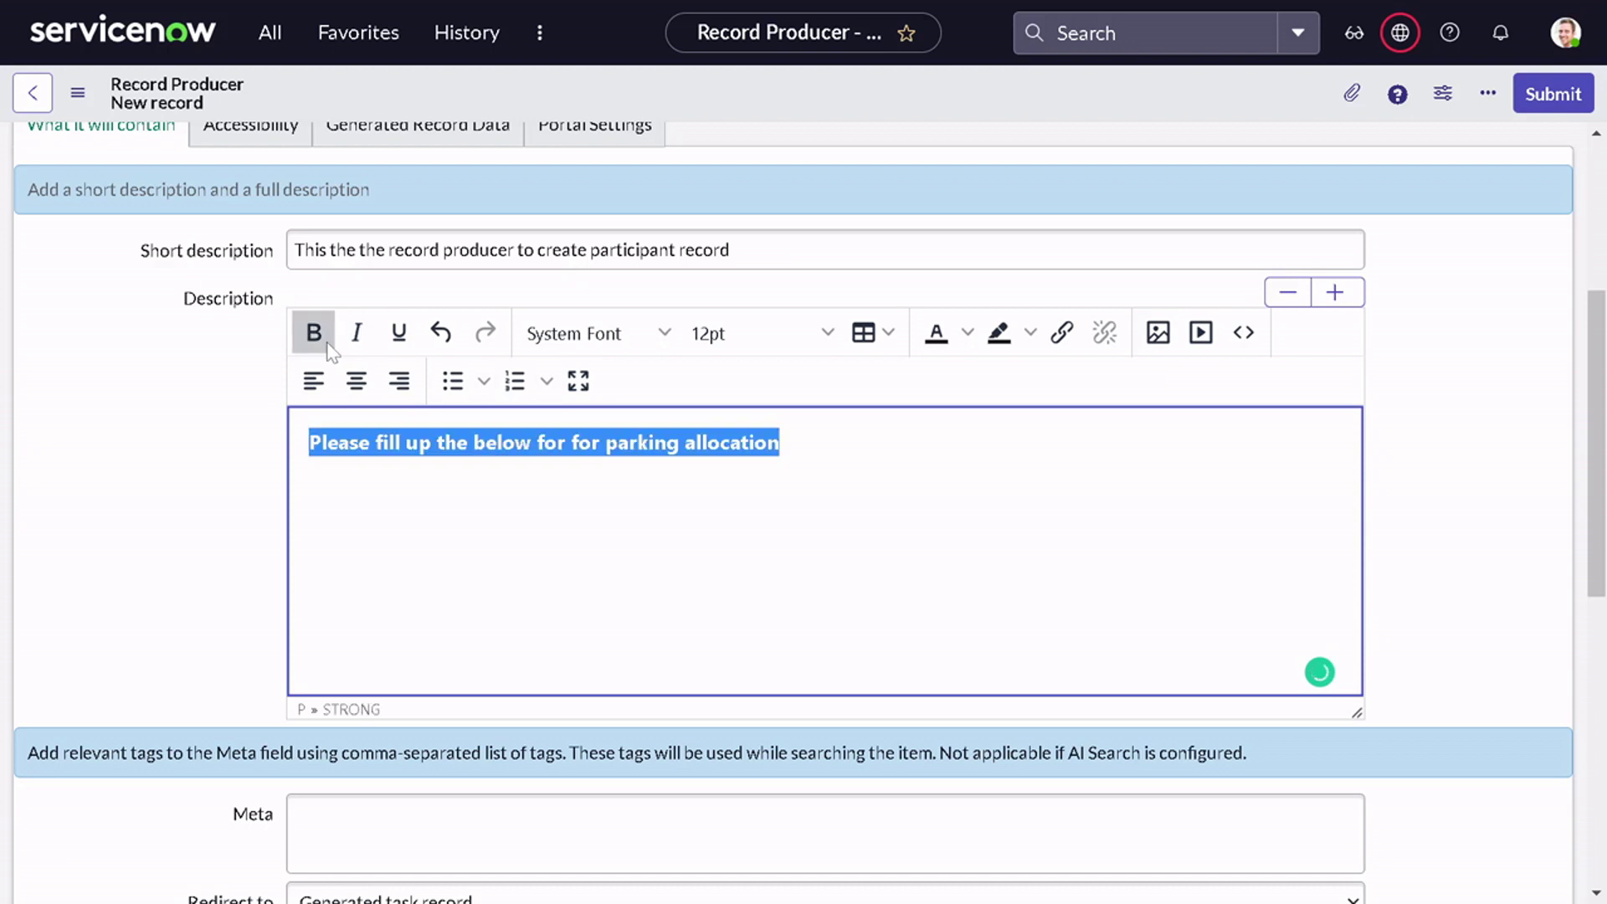
left_click(654, 345)
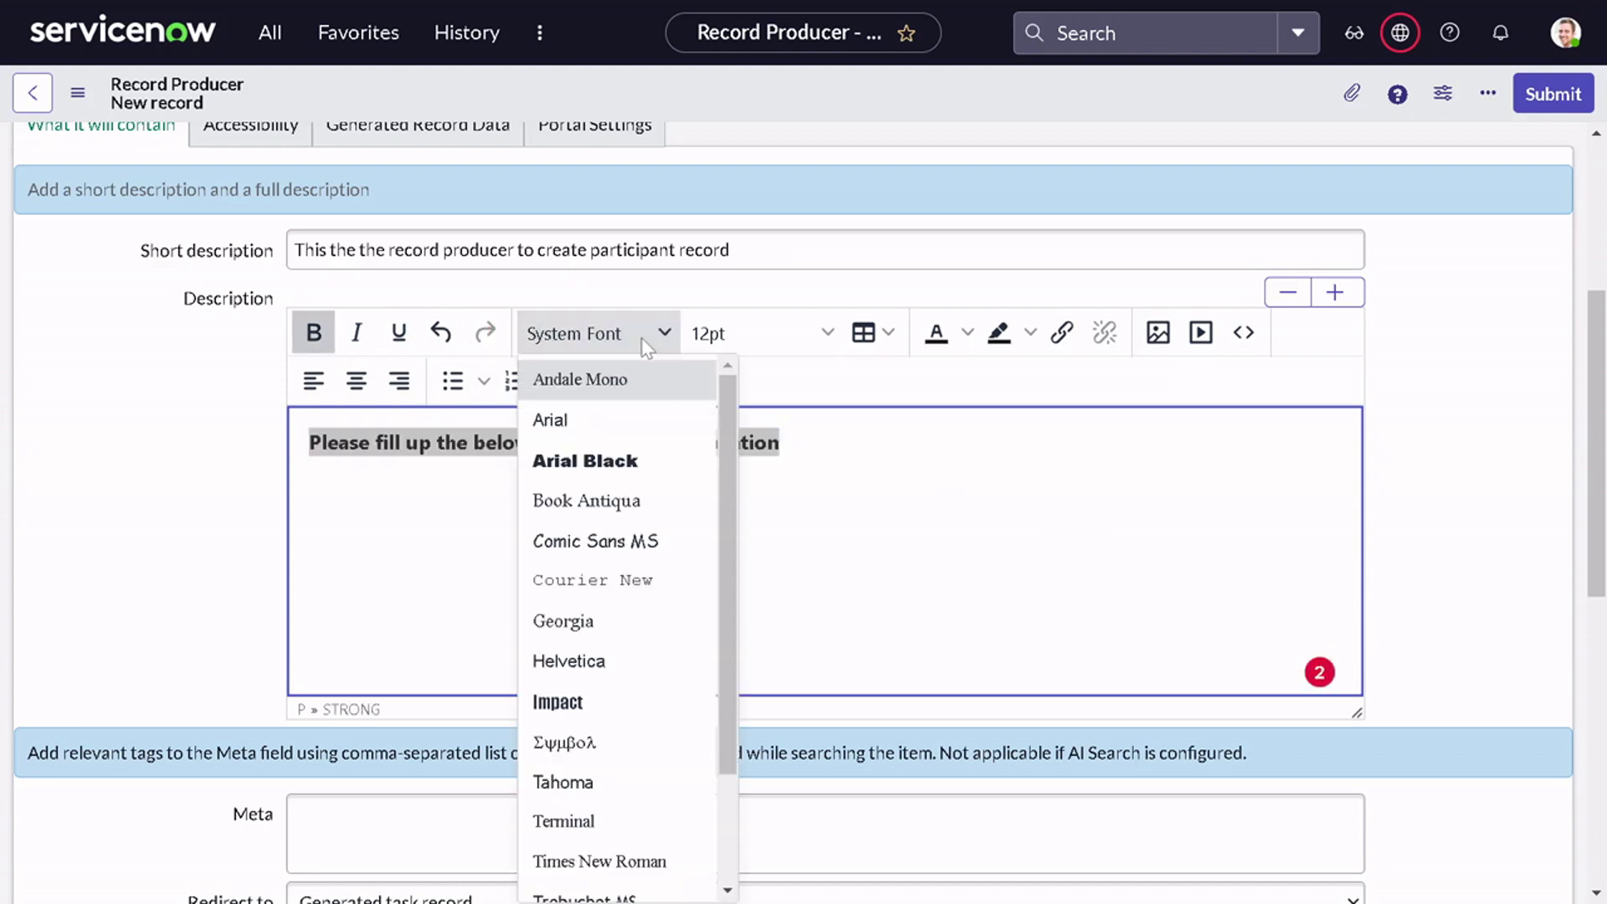
left_click(639, 544)
left_click(736, 335)
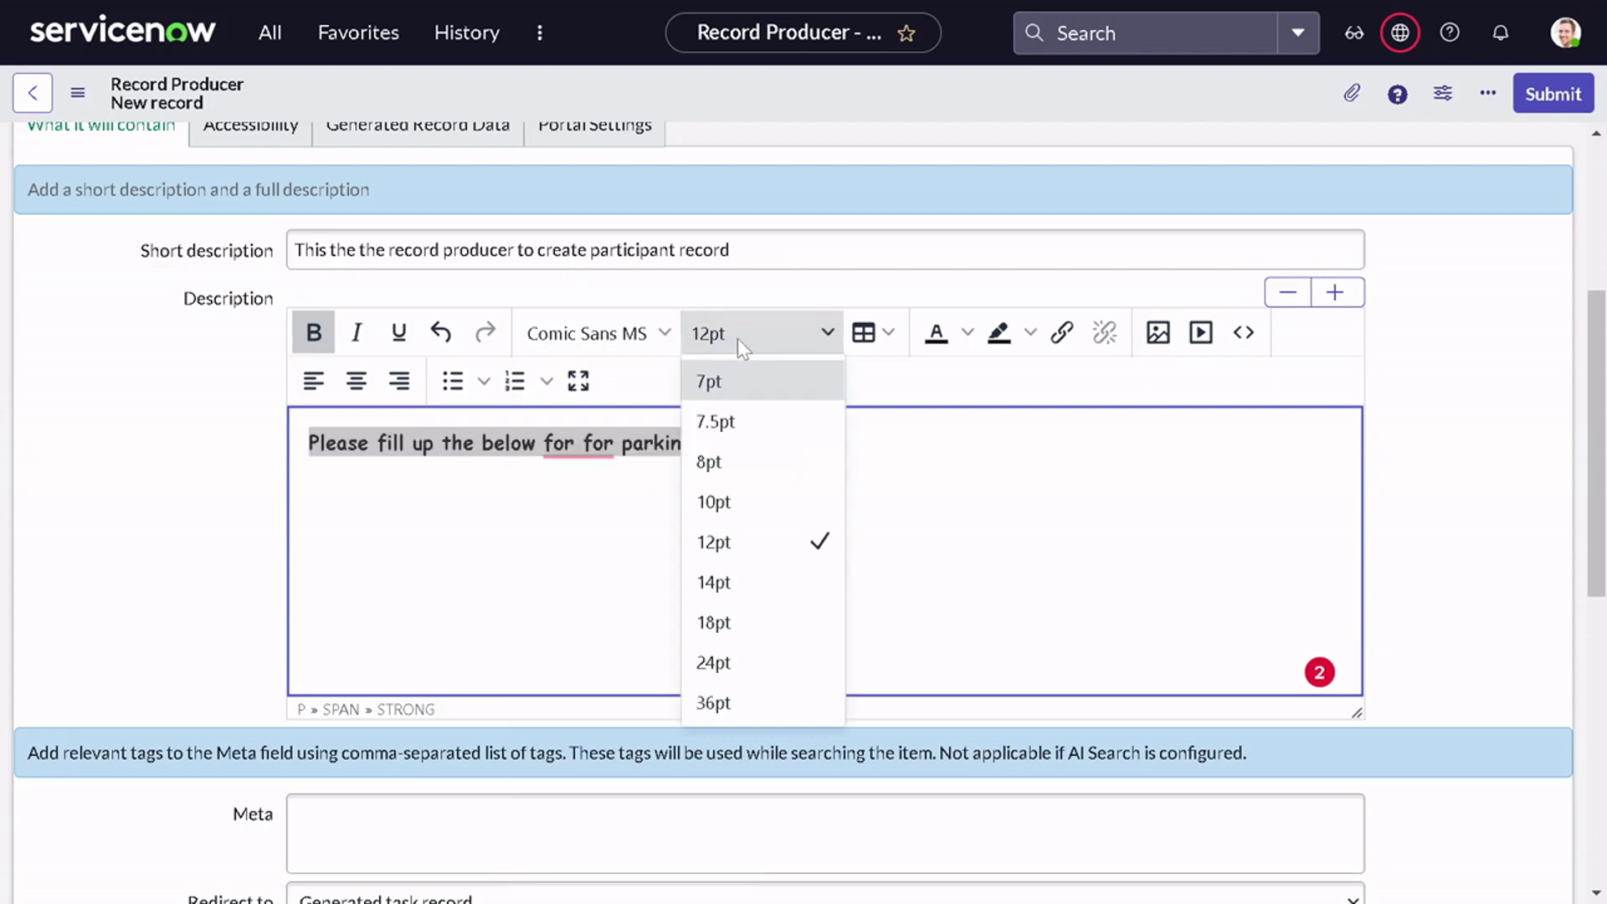
left_click(759, 619)
left_click(808, 600)
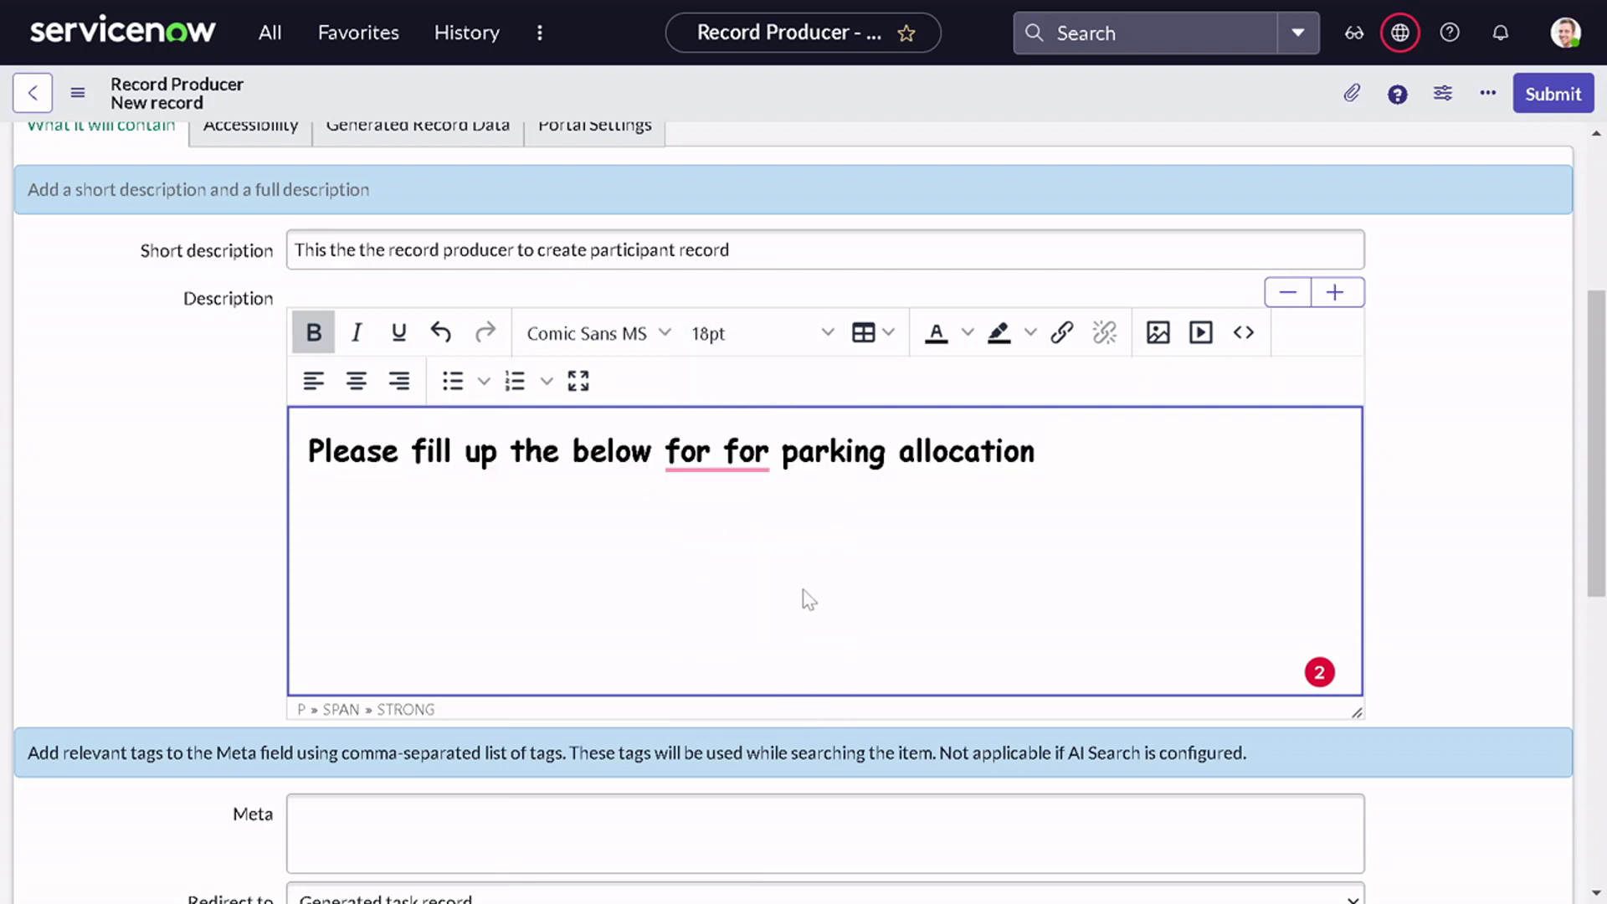
- Review the remaining record producer settings down to the script and images, and save the record without leaving the form
scroll(808, 600, "down", 6)
scroll(808, 600, "up", 3)
scroll(808, 599, "down", 6)
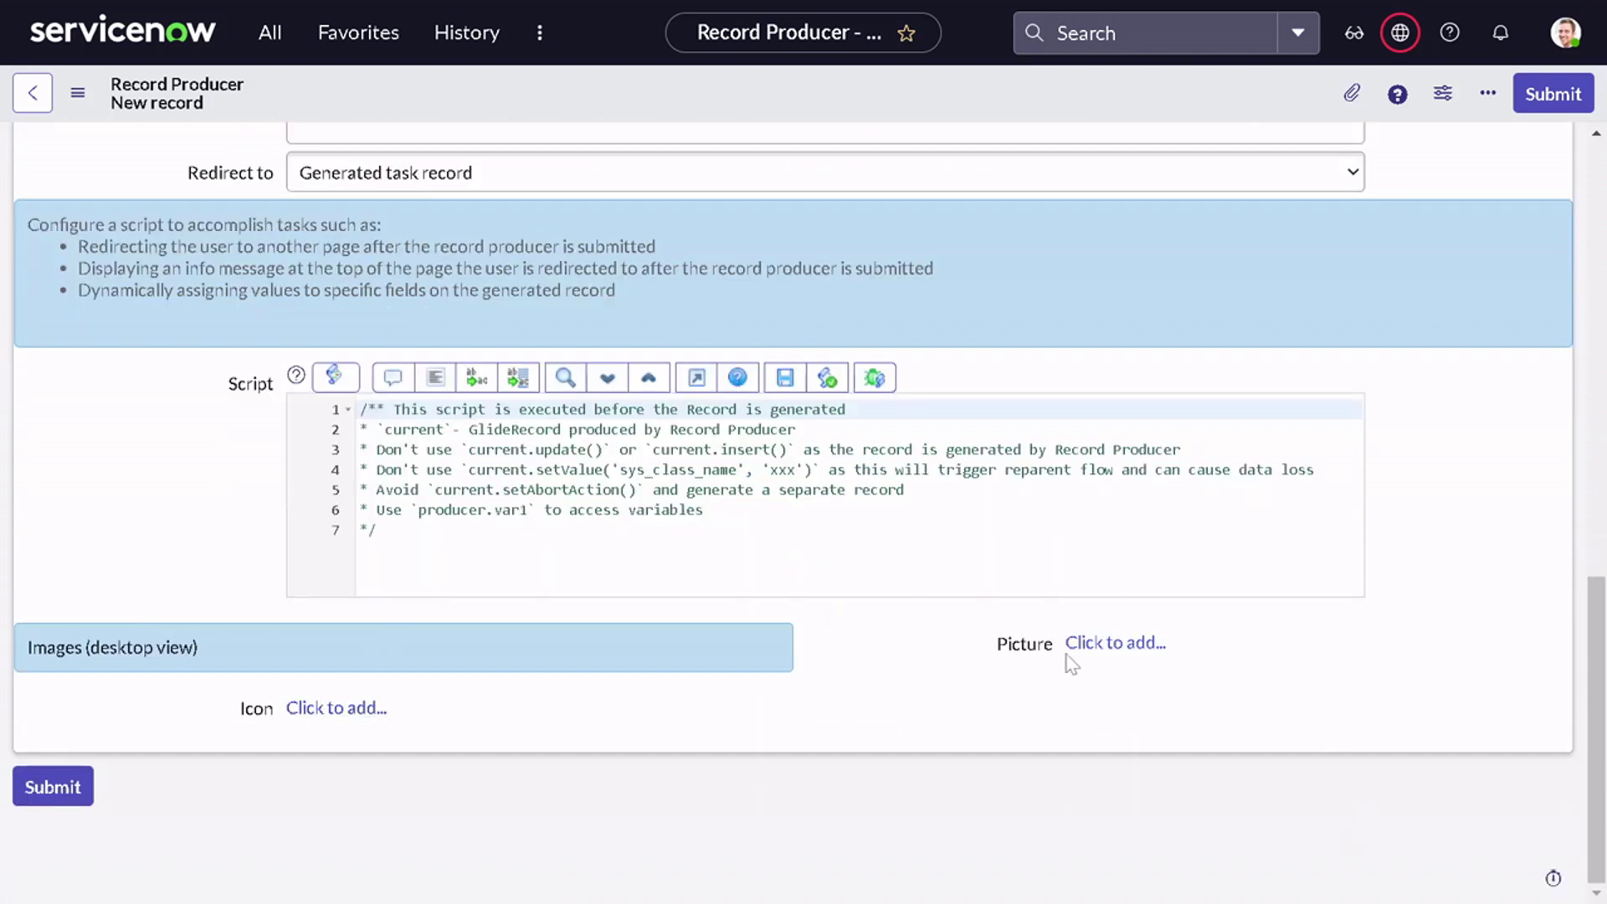
right_click(496, 101)
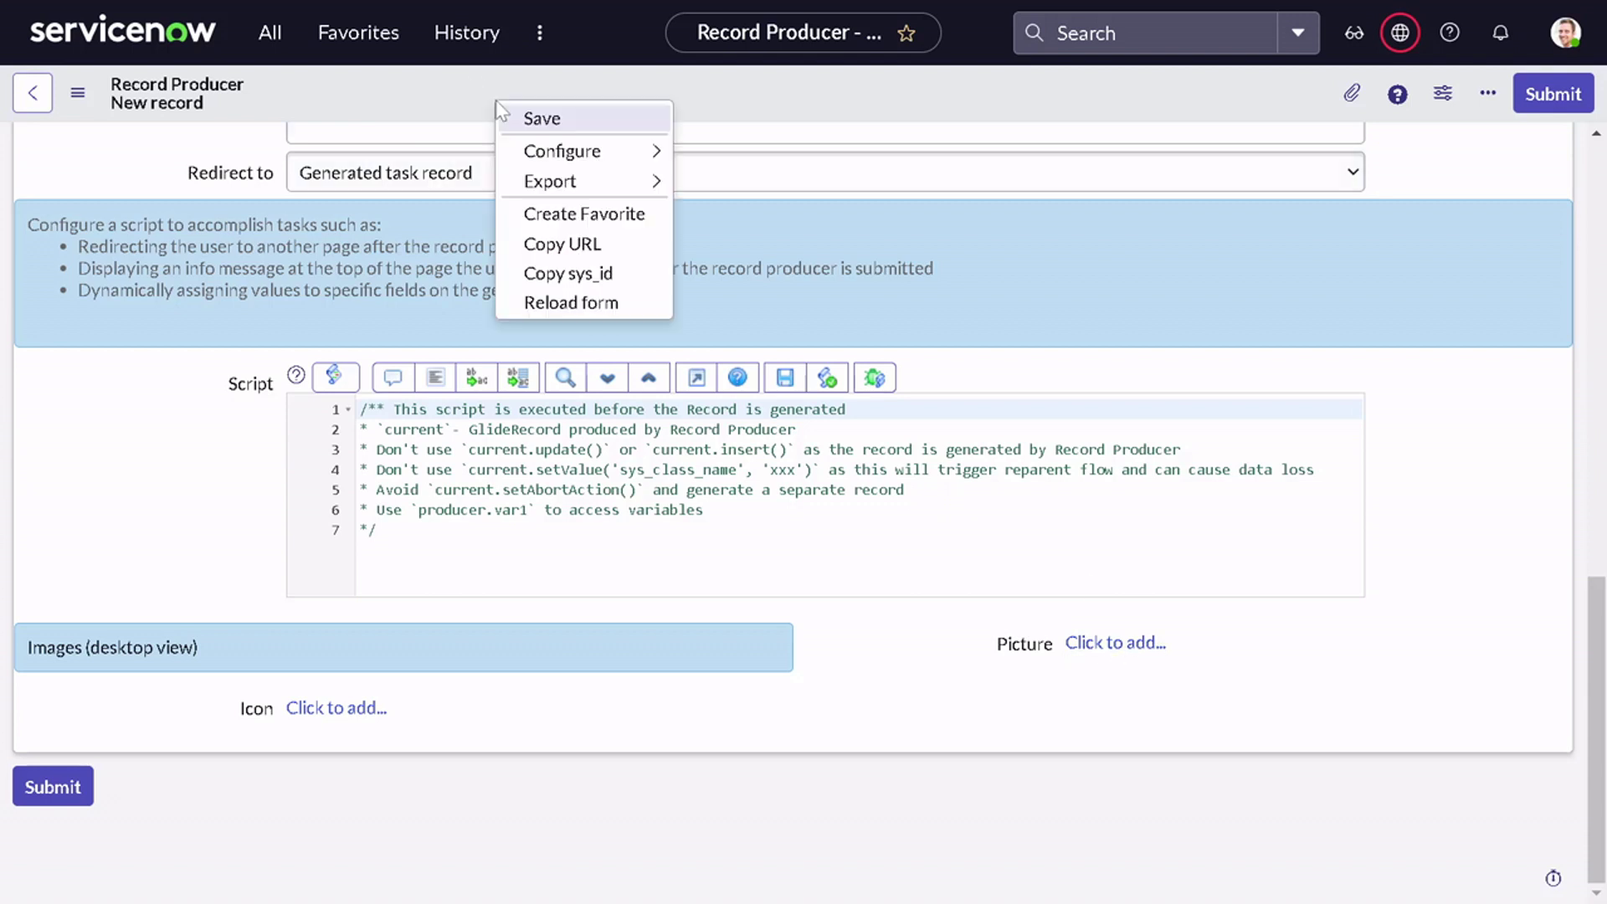
left_click(536, 119)
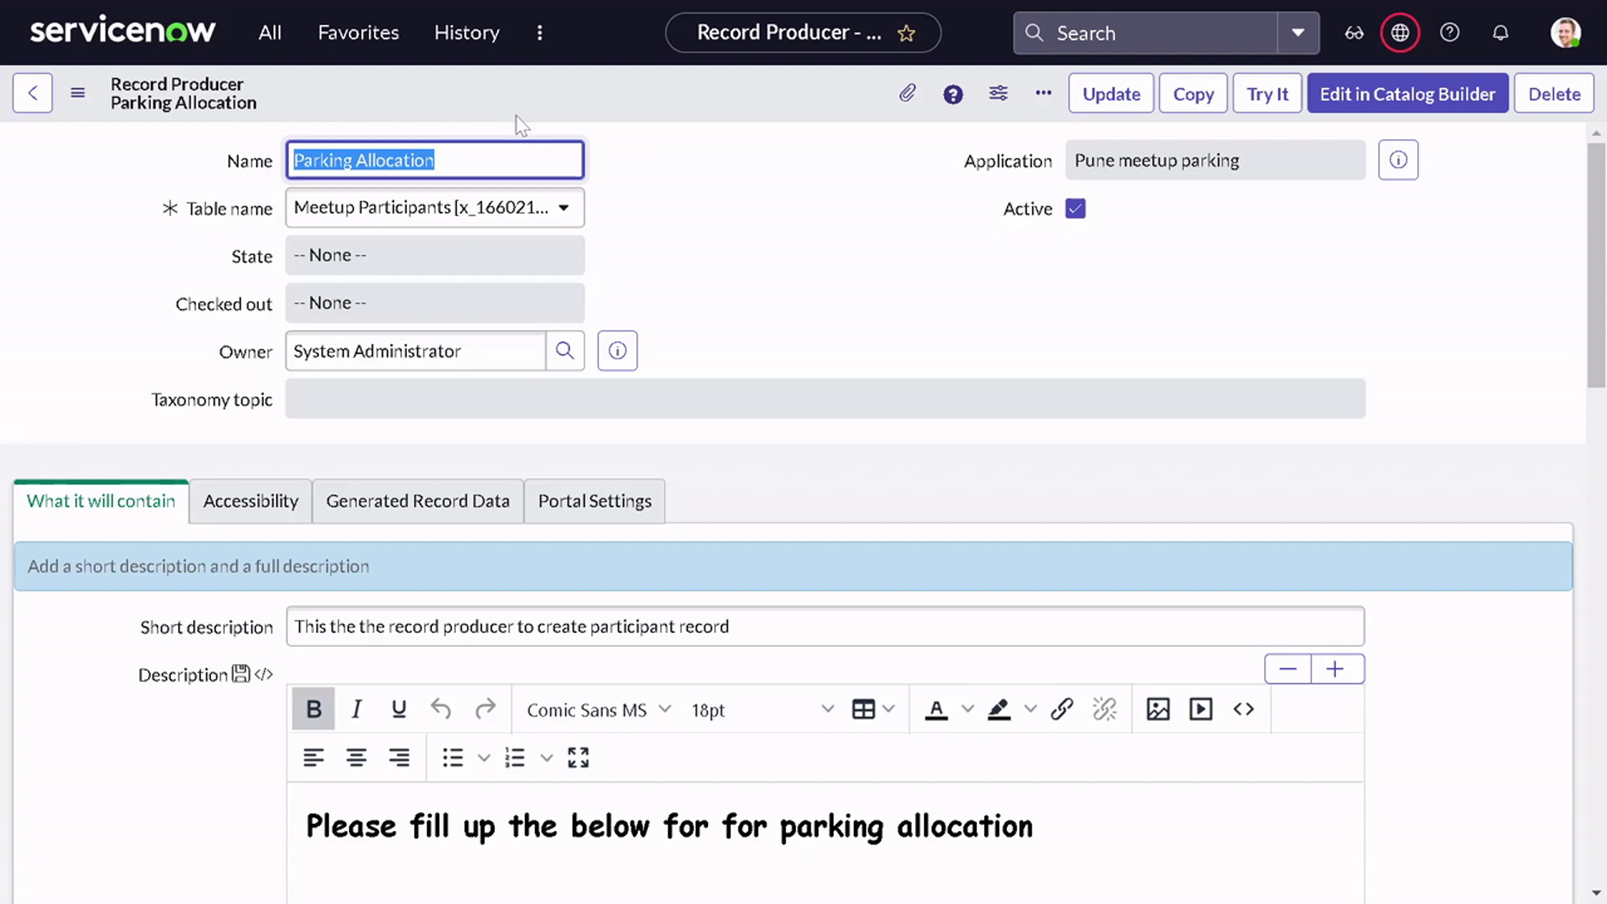
- Review the record producer's related lists and its accessibility, generated record data and portal settings
scroll(795, 360, "down", 10)
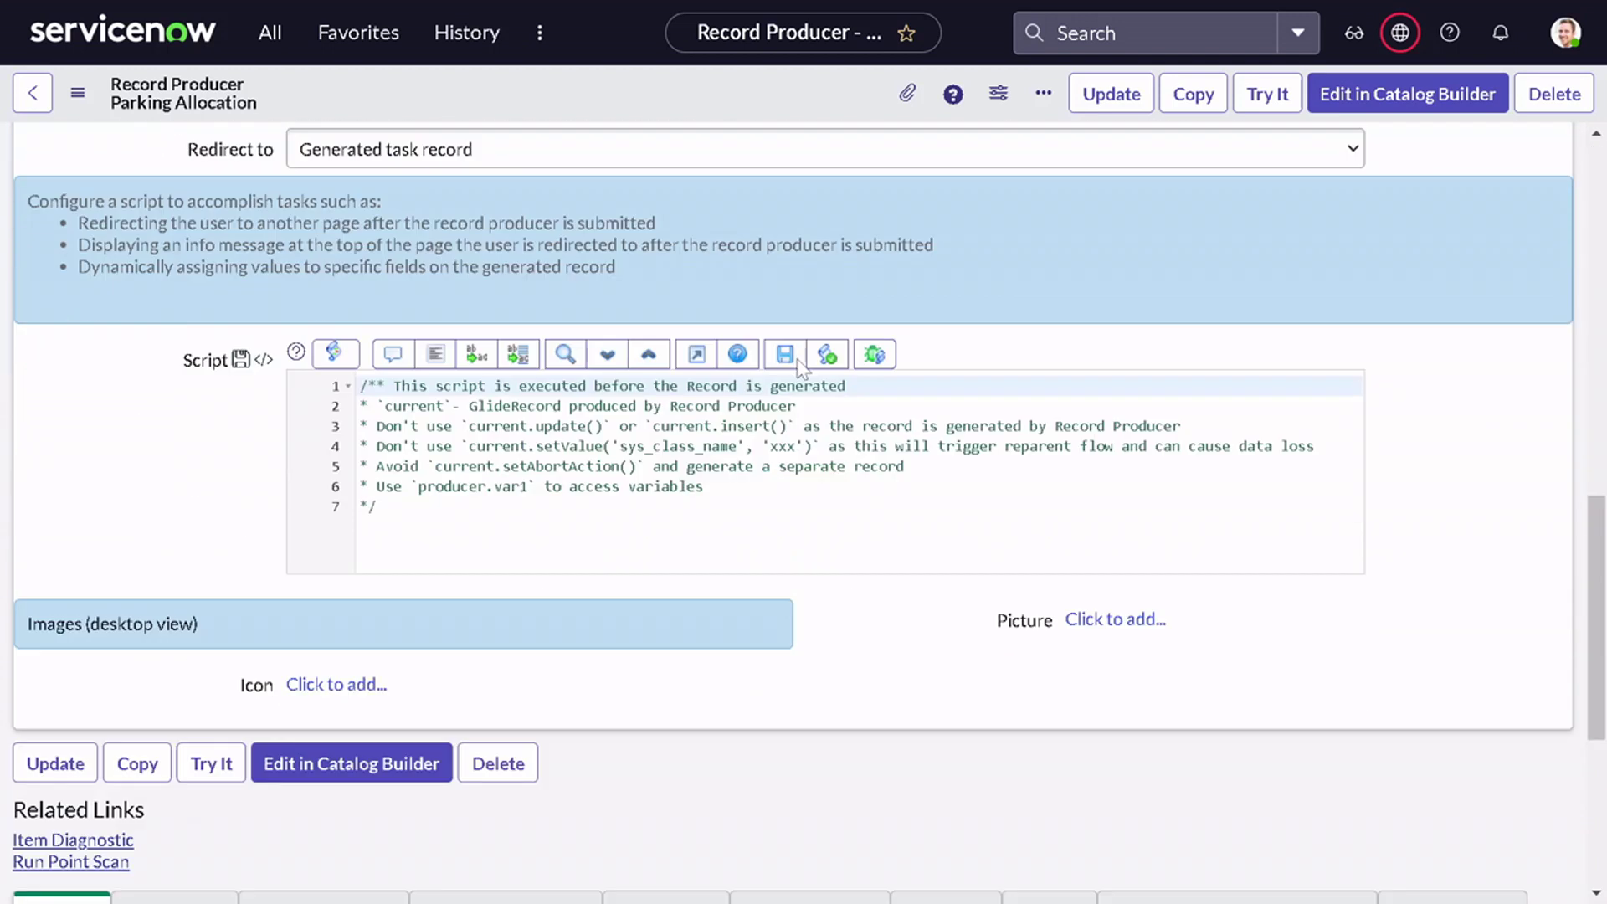
scroll(782, 377, "down", 5)
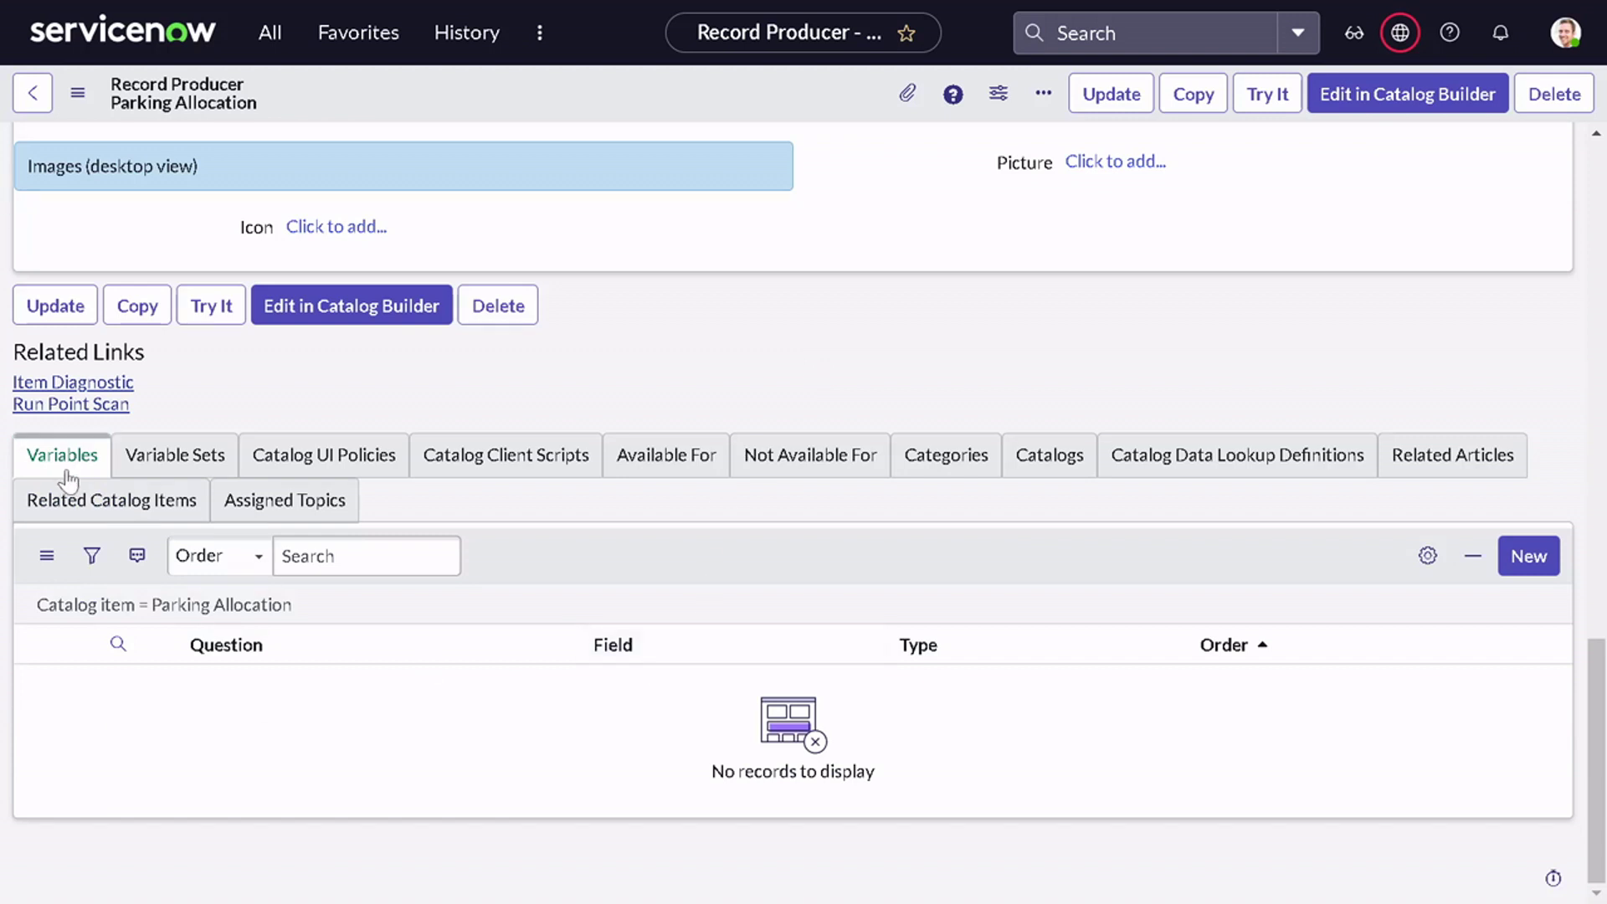
scroll(591, 455, "up", 10)
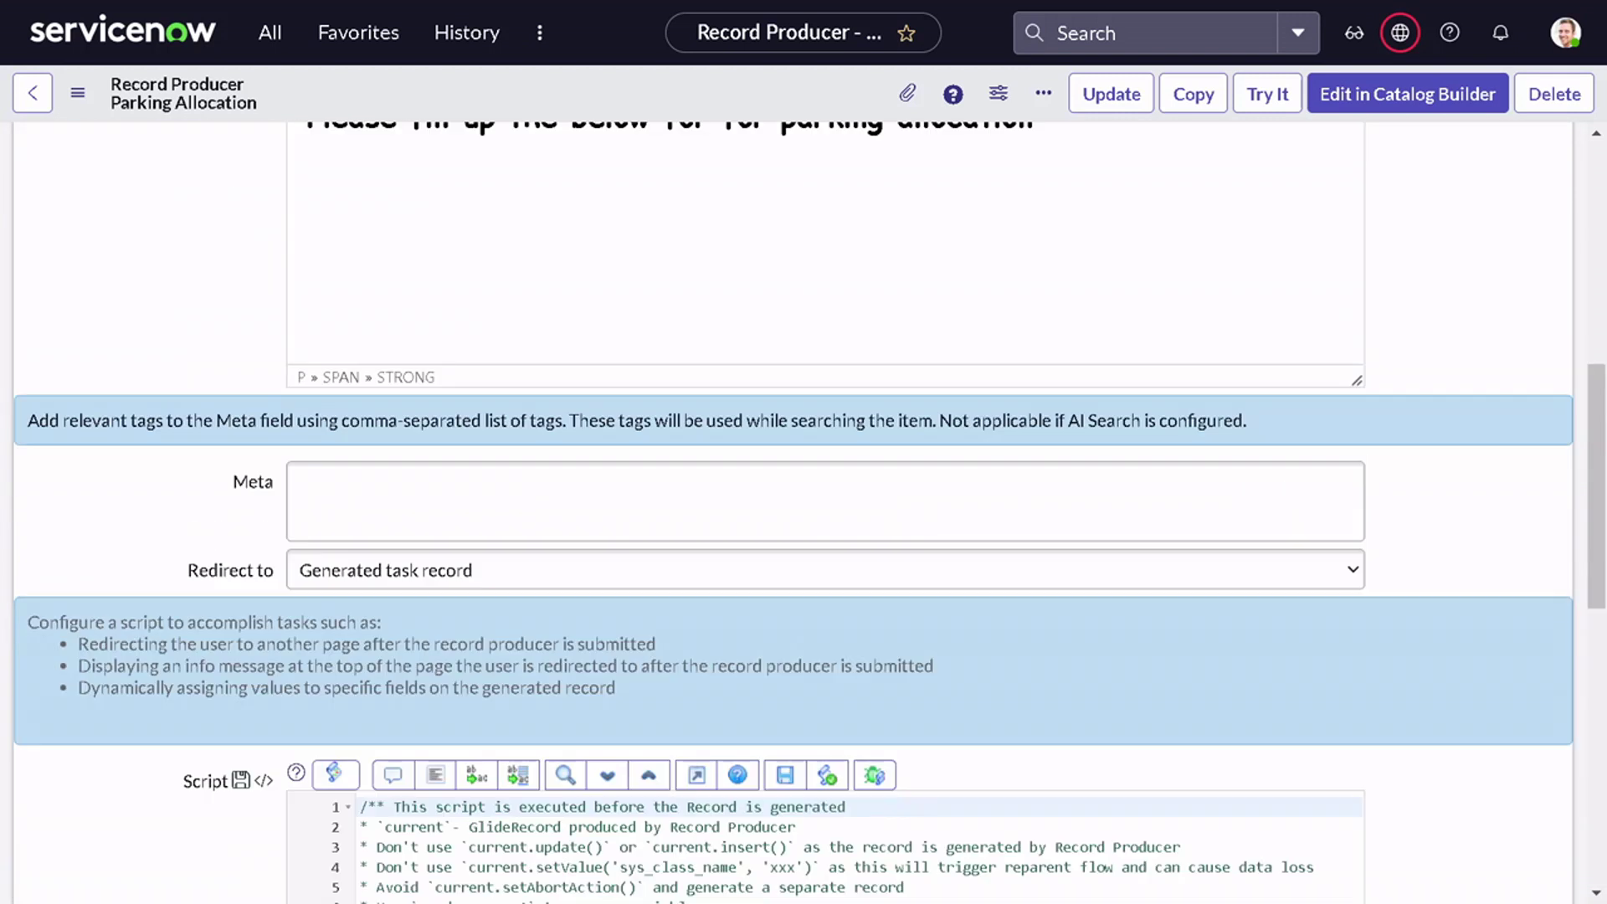
scroll(518, 427, "up", 5)
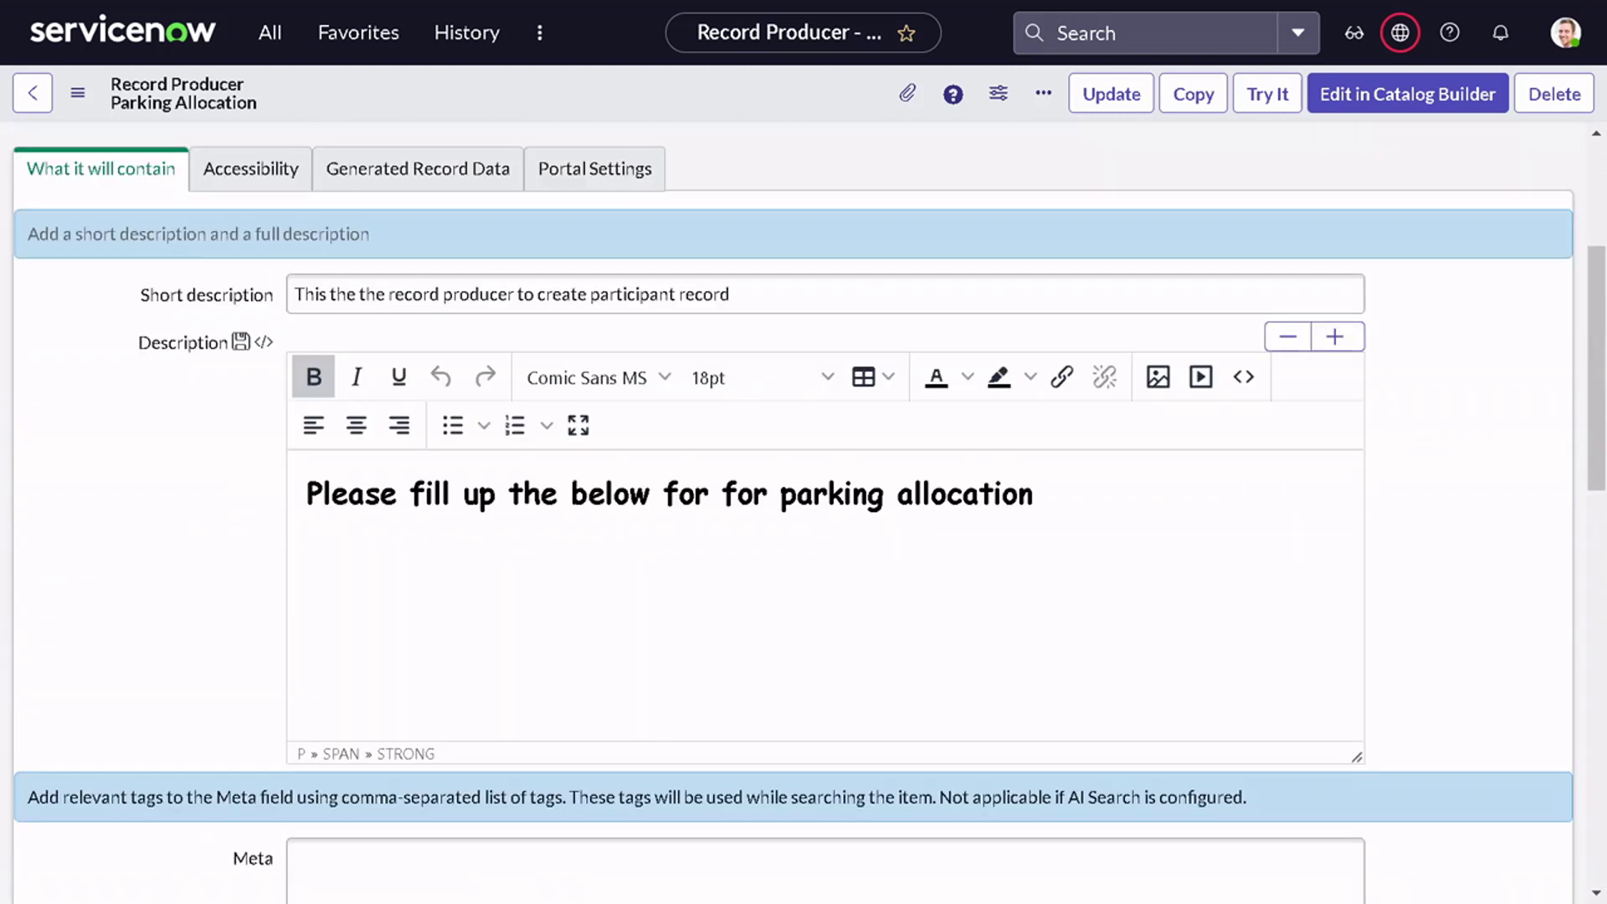
left_click(289, 198)
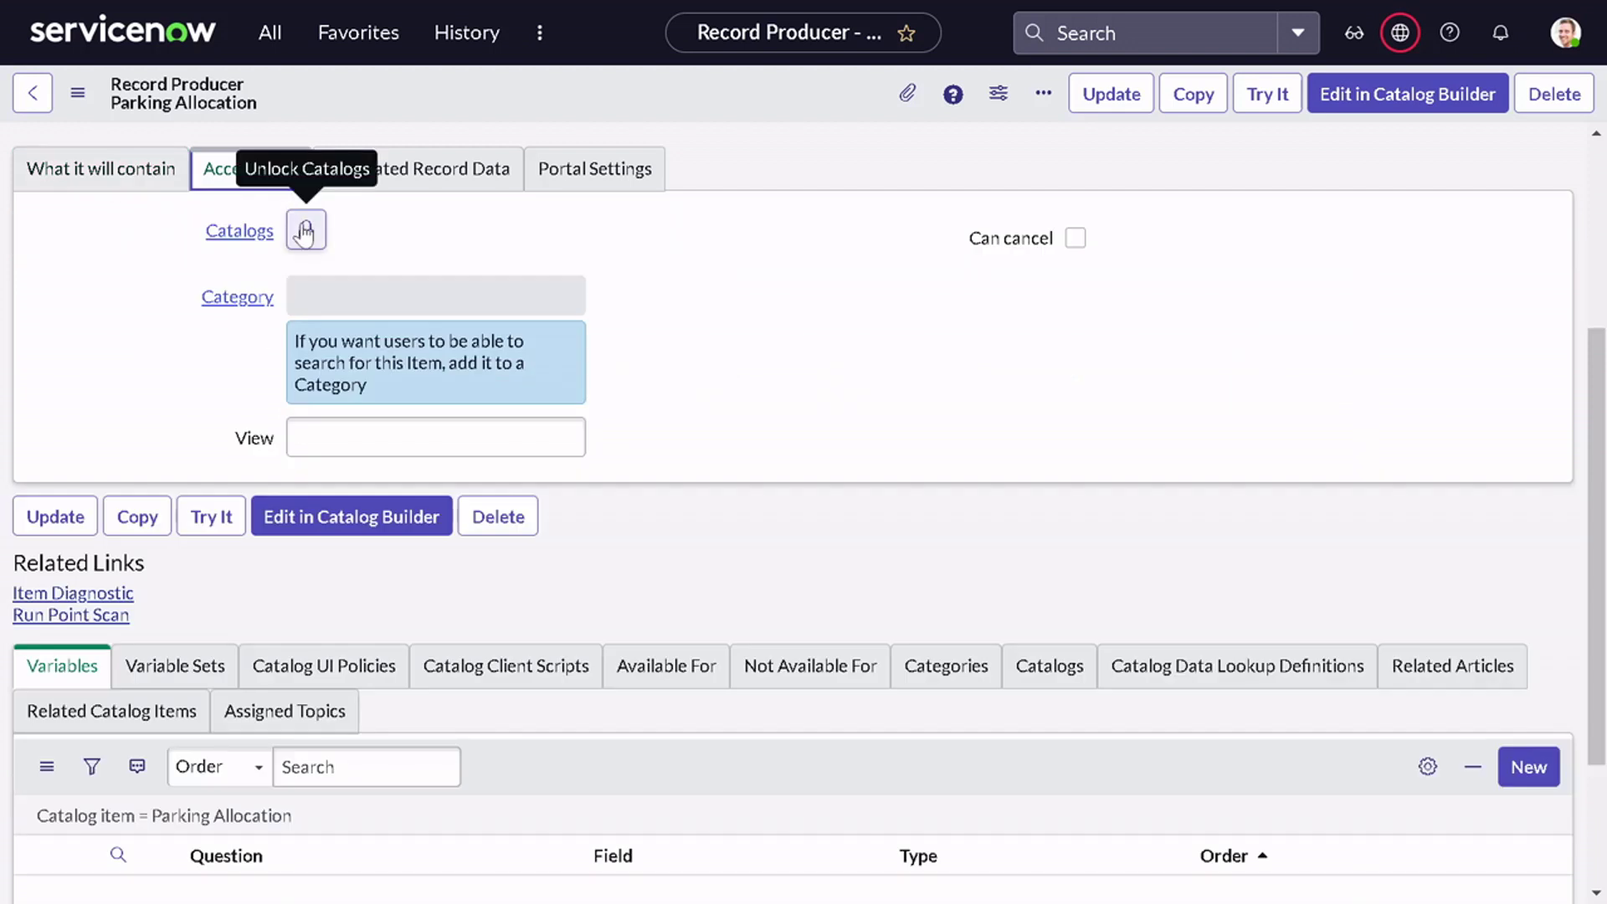
left_click(376, 174)
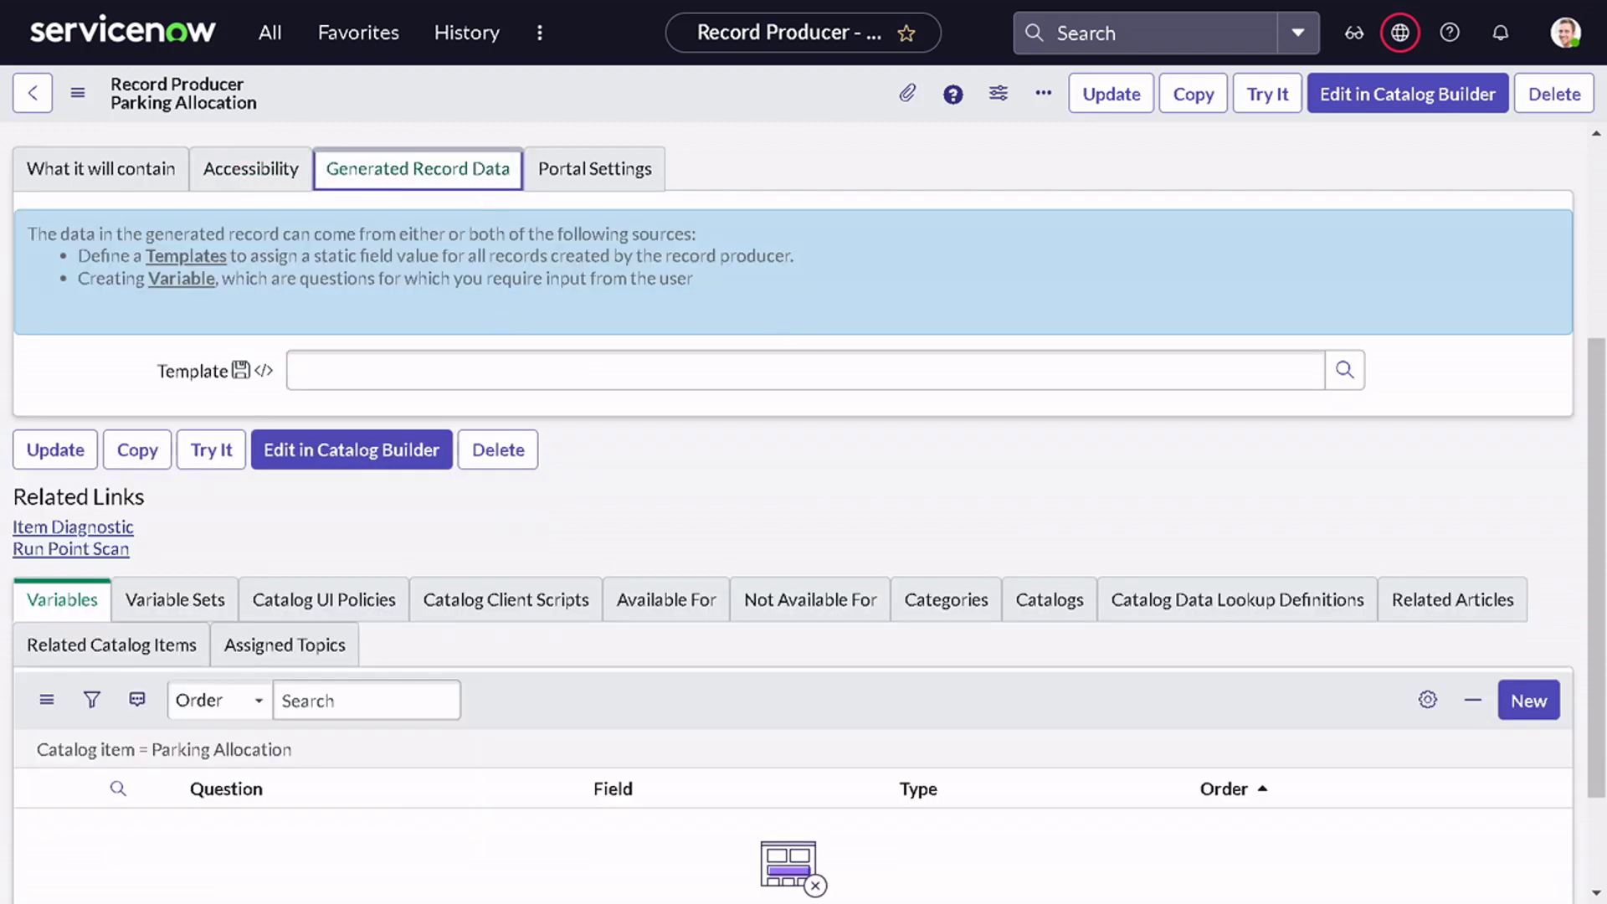
left_click(604, 186)
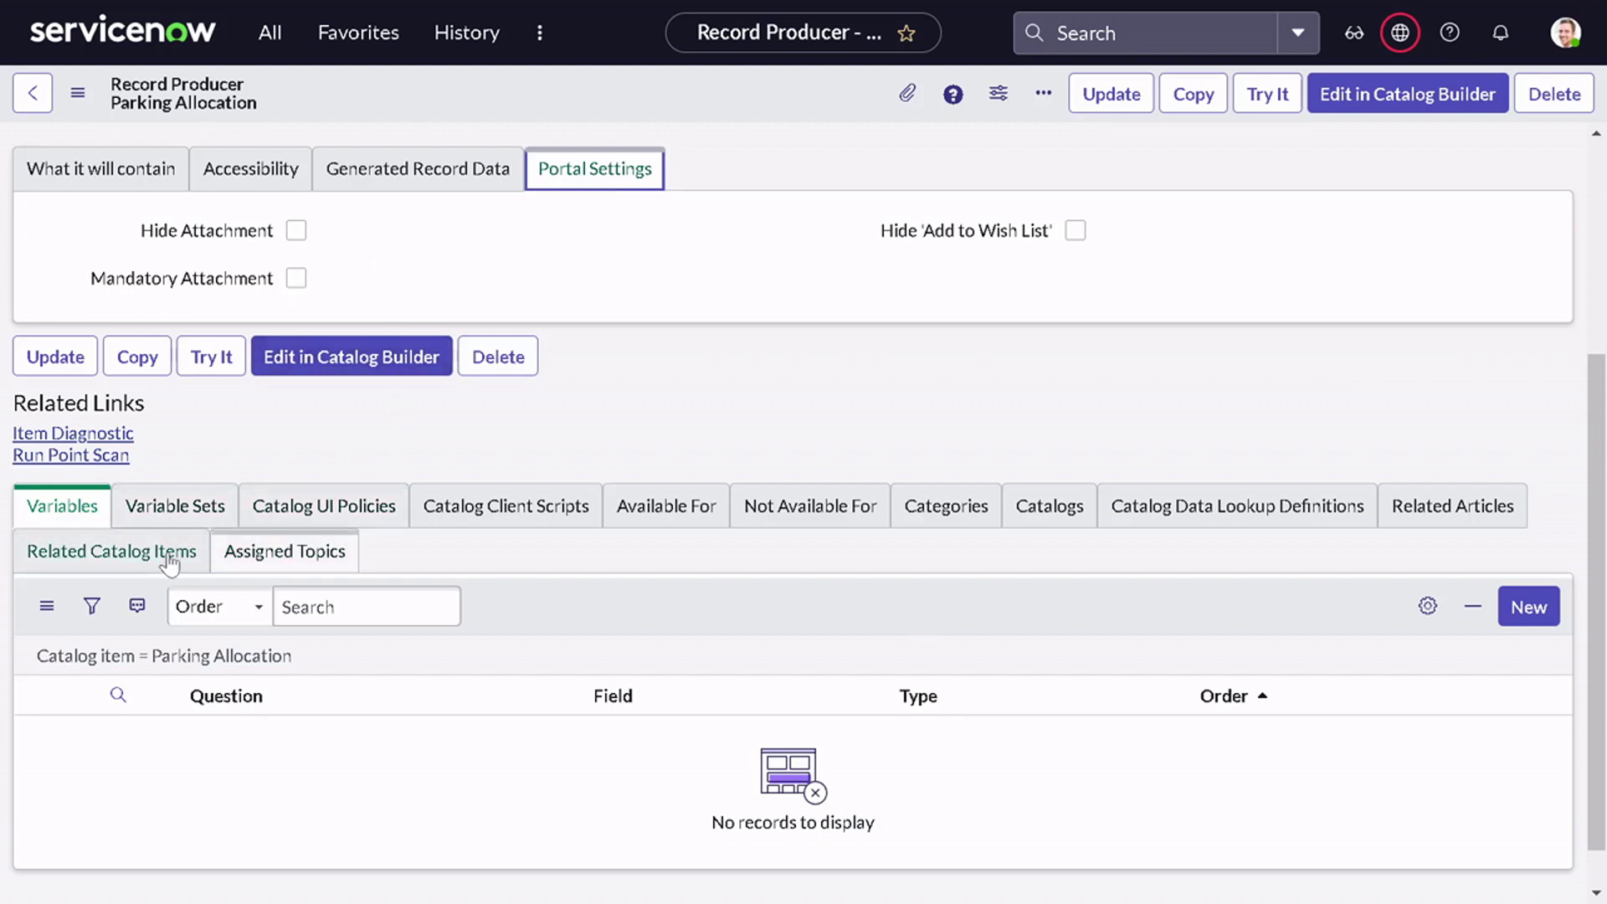
scroll(1131, 598, "up", 3)
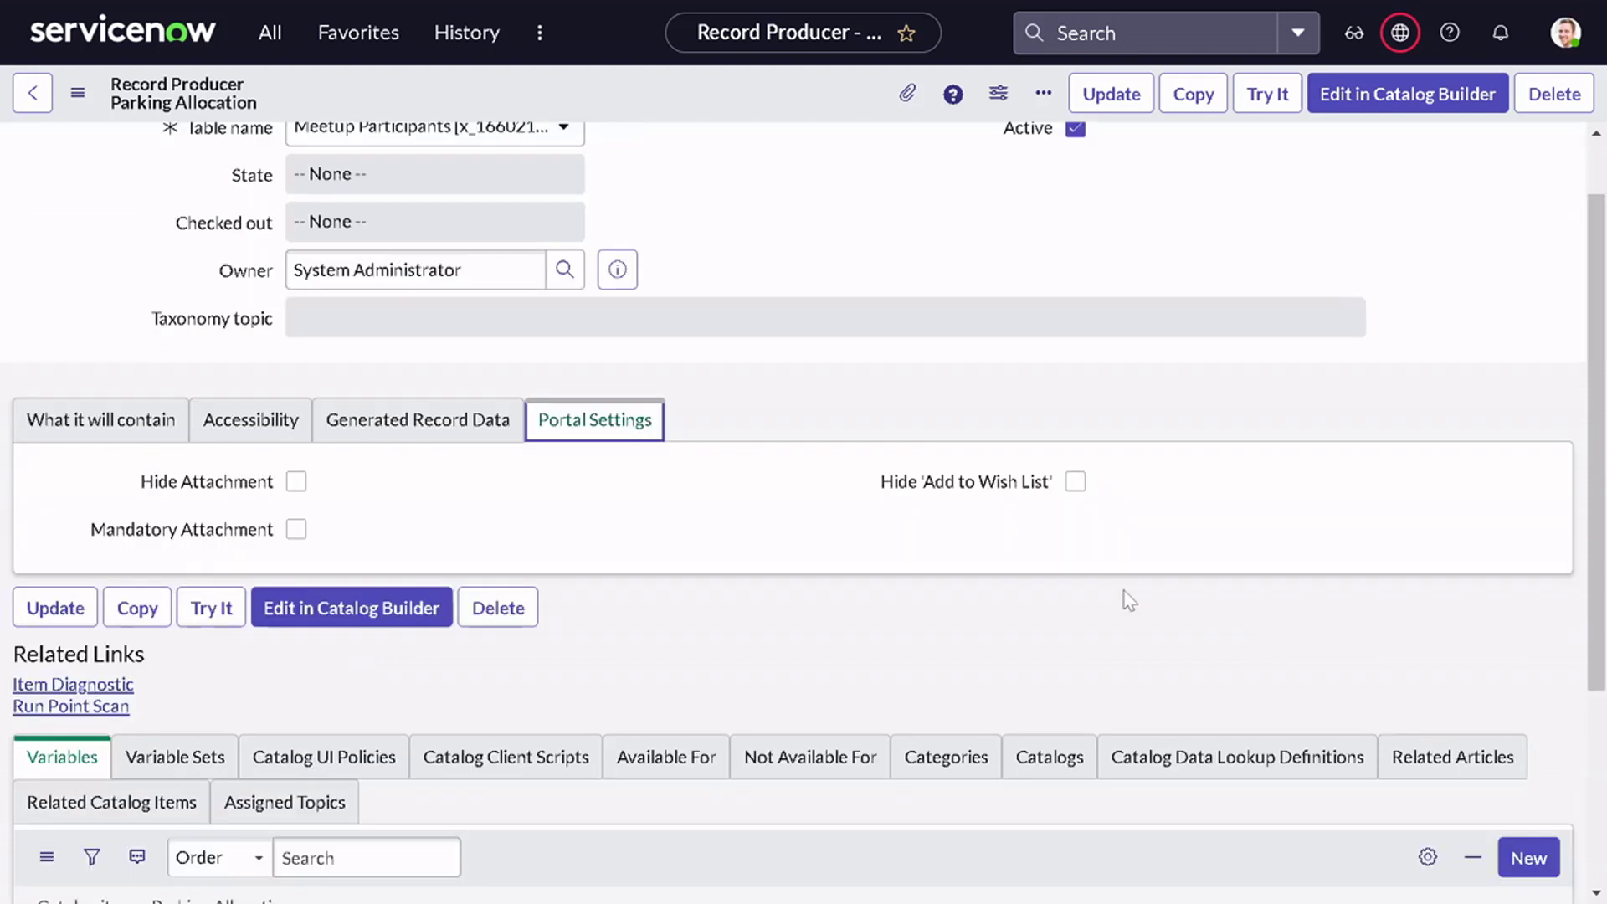
scroll(1129, 600, "down", 3)
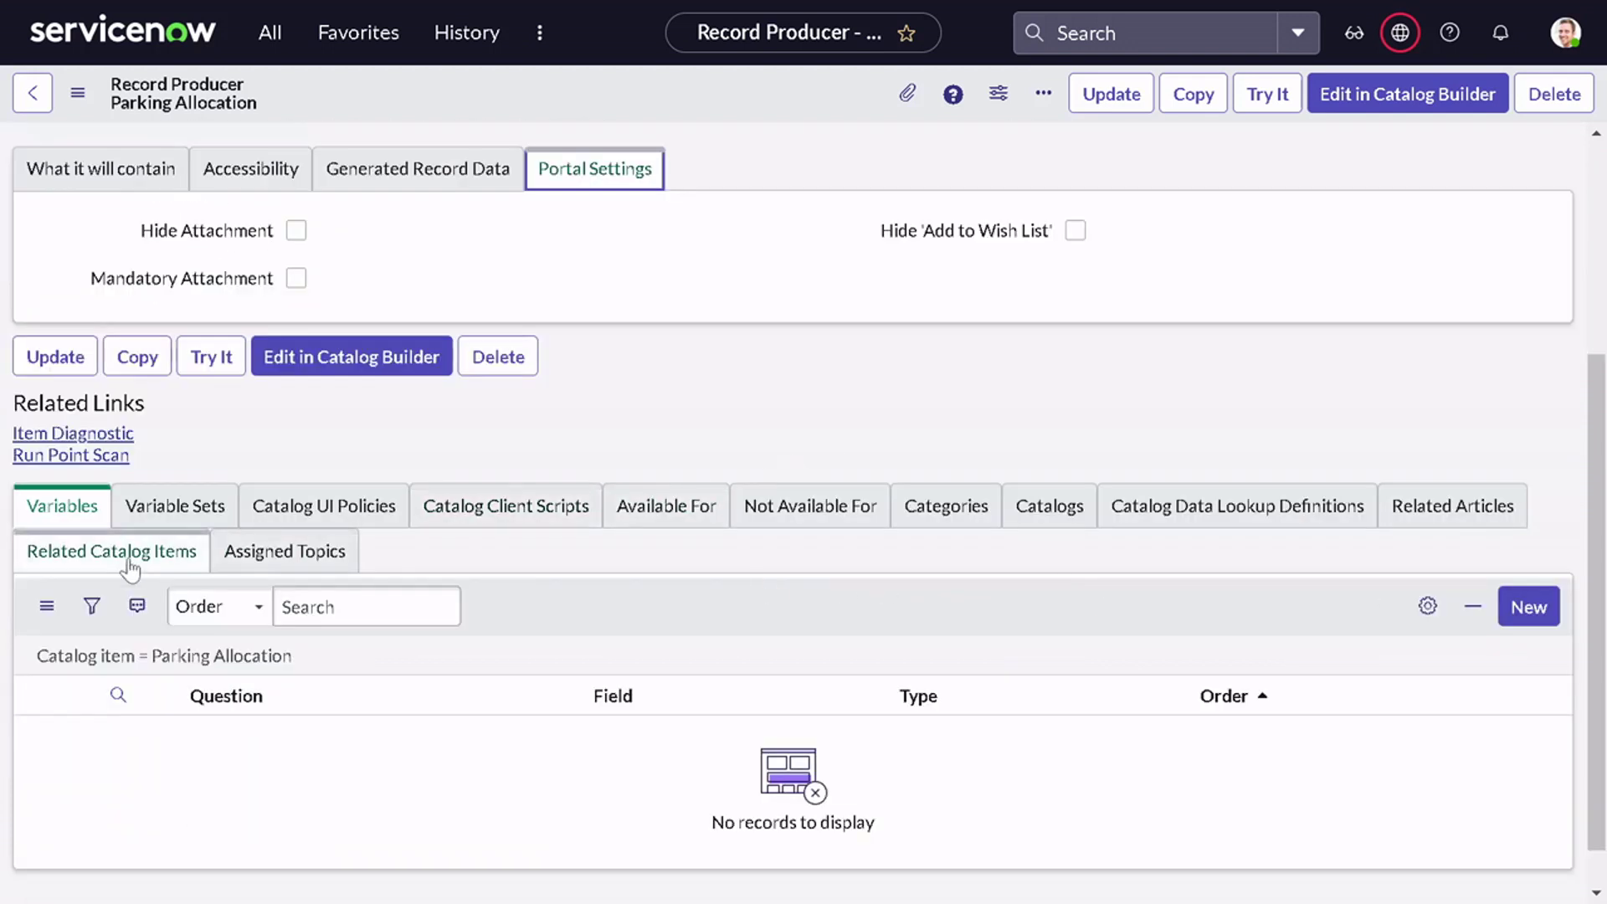
- Add the Parking Allocation record producer to the Service Catalog catalog and save the membership
left_click(1049, 512)
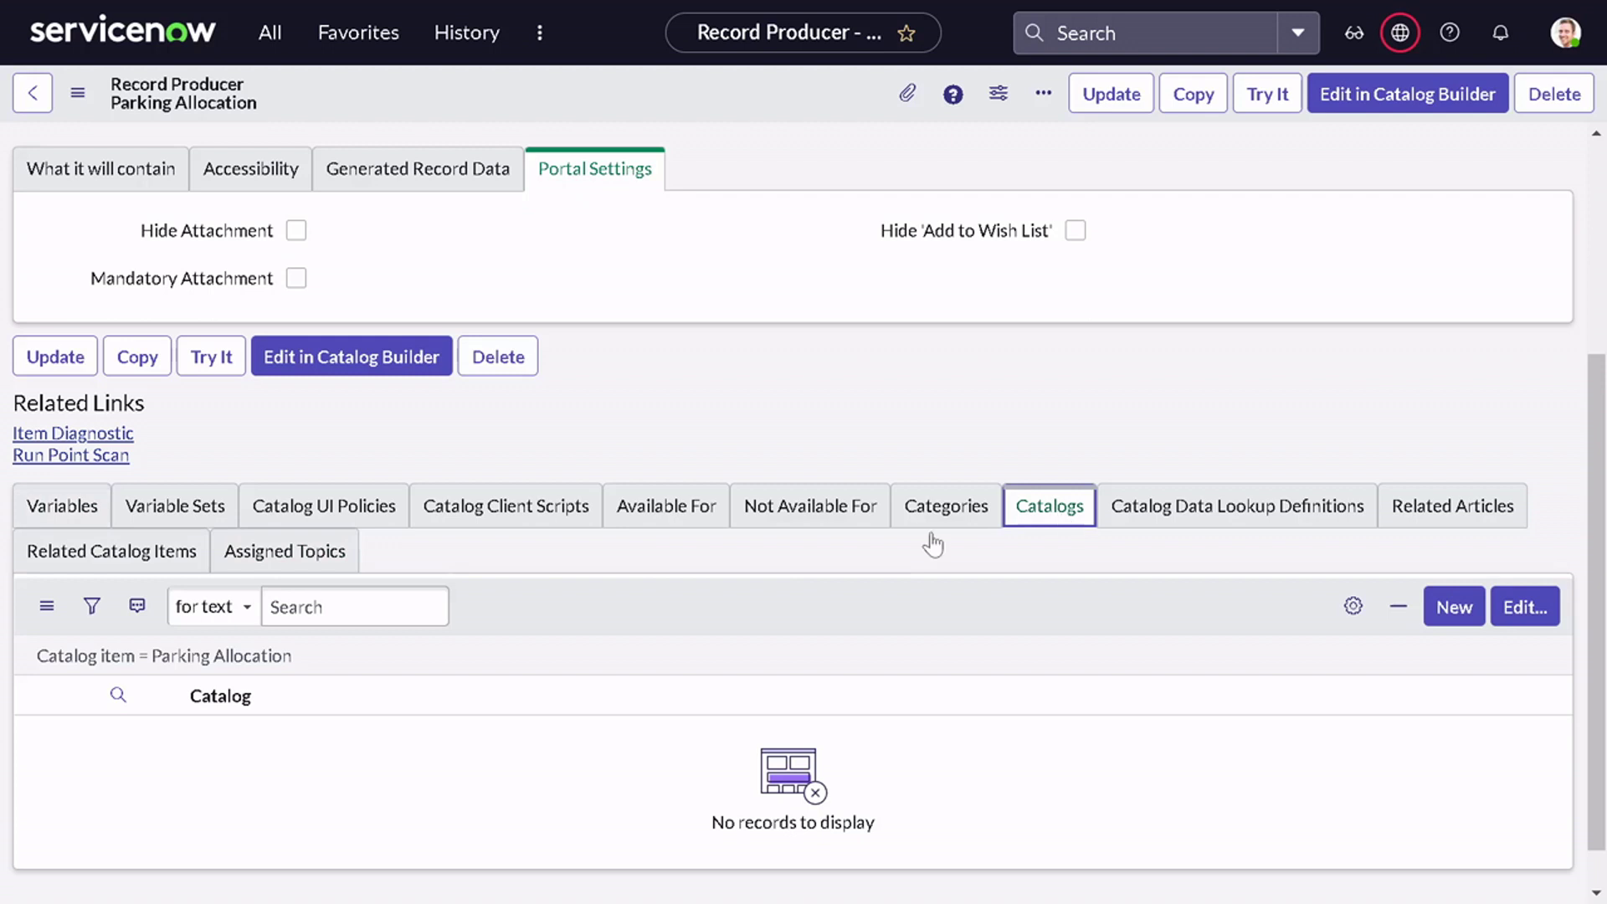
left_click(1521, 611)
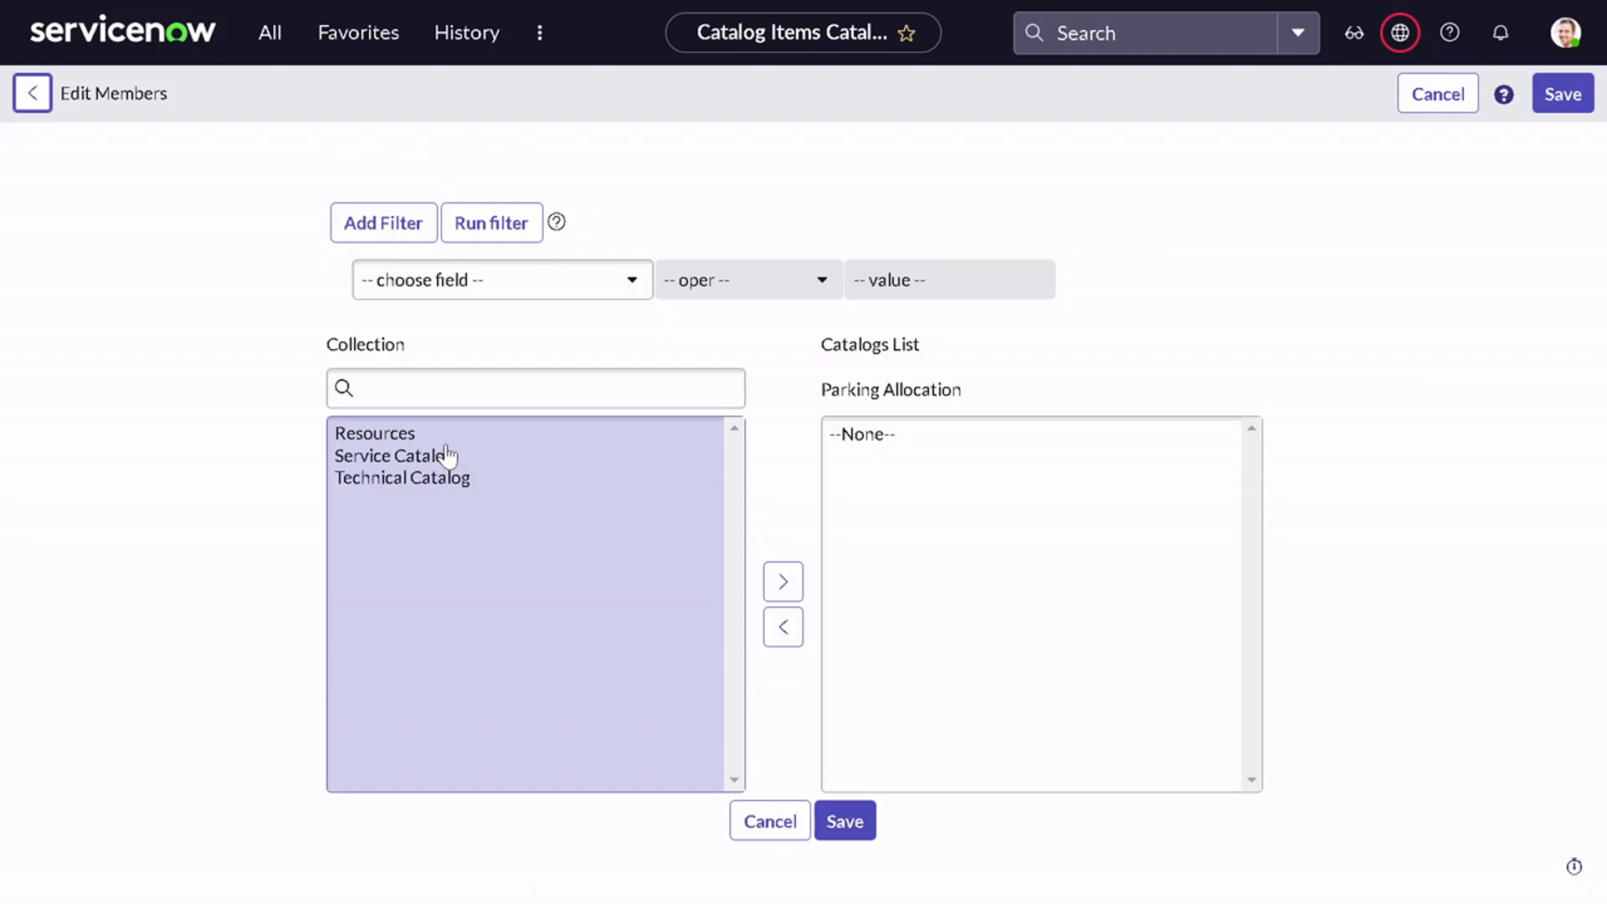
left_click(446, 456)
left_click(783, 582)
left_click(852, 835)
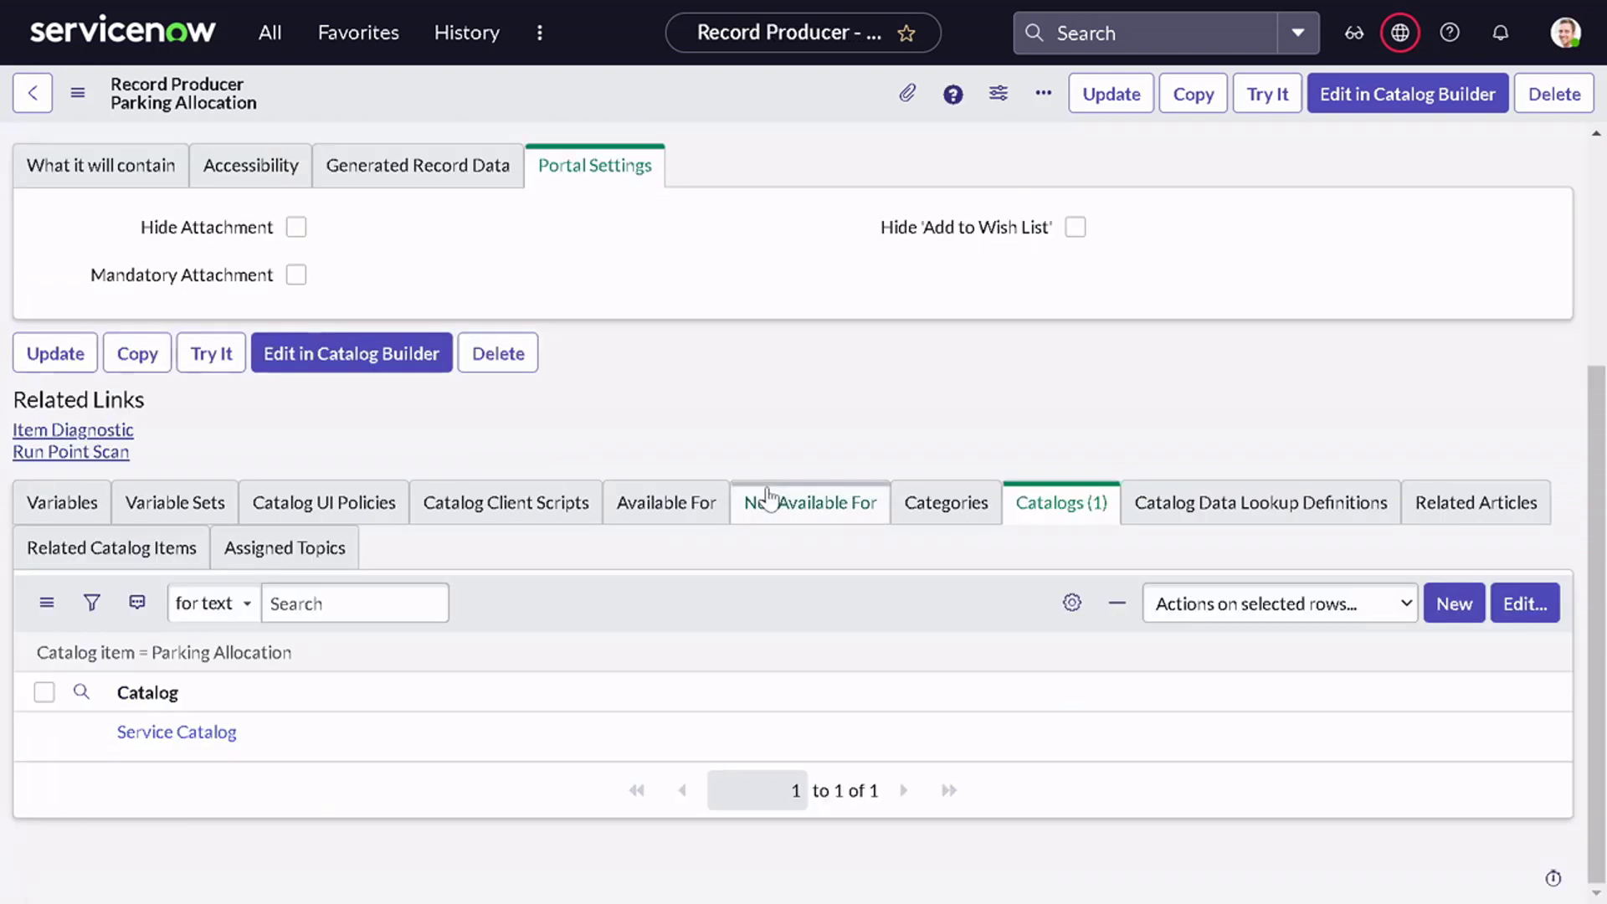
- Assign the record producer to the Services (Service Catalog) category and save the category list
left_click(954, 500)
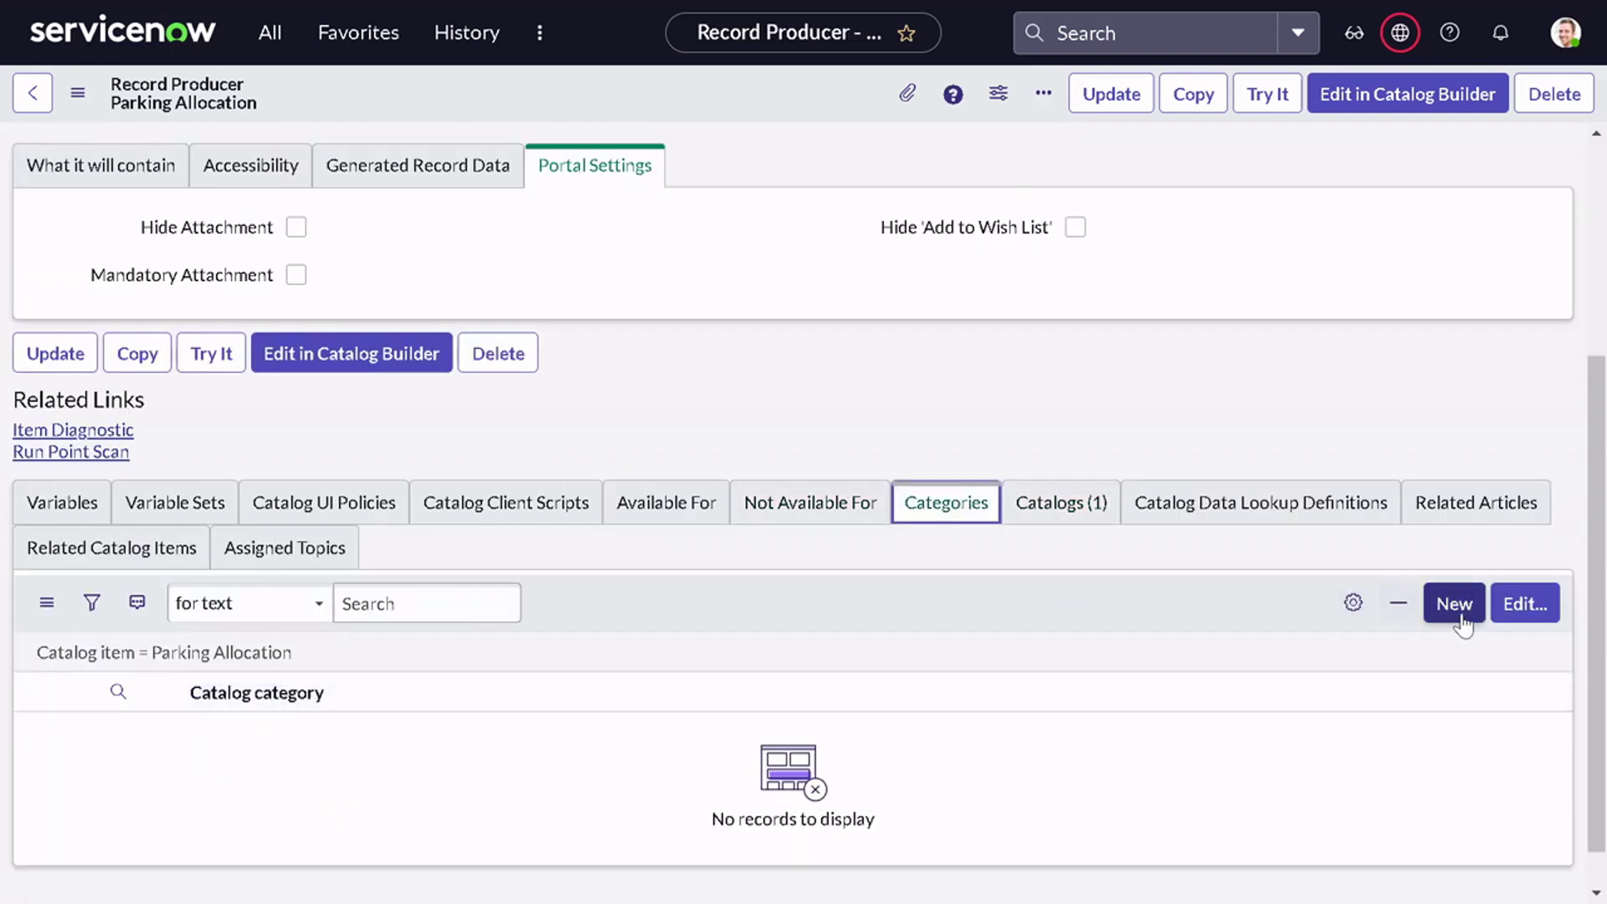
left_click(1521, 604)
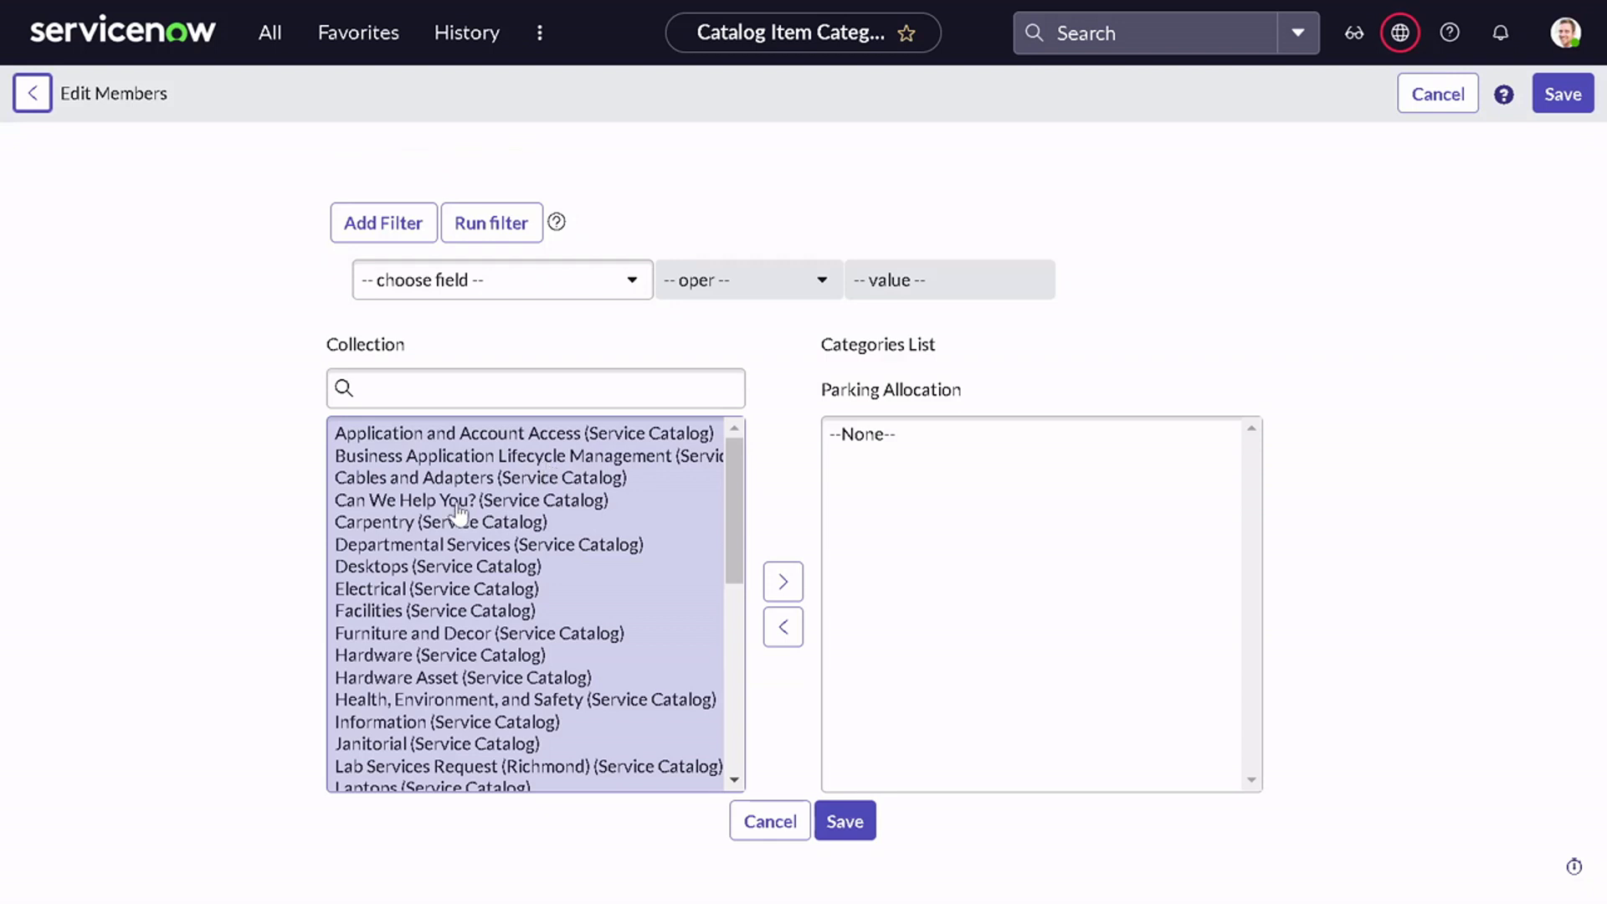
scroll(459, 512, "down", 5)
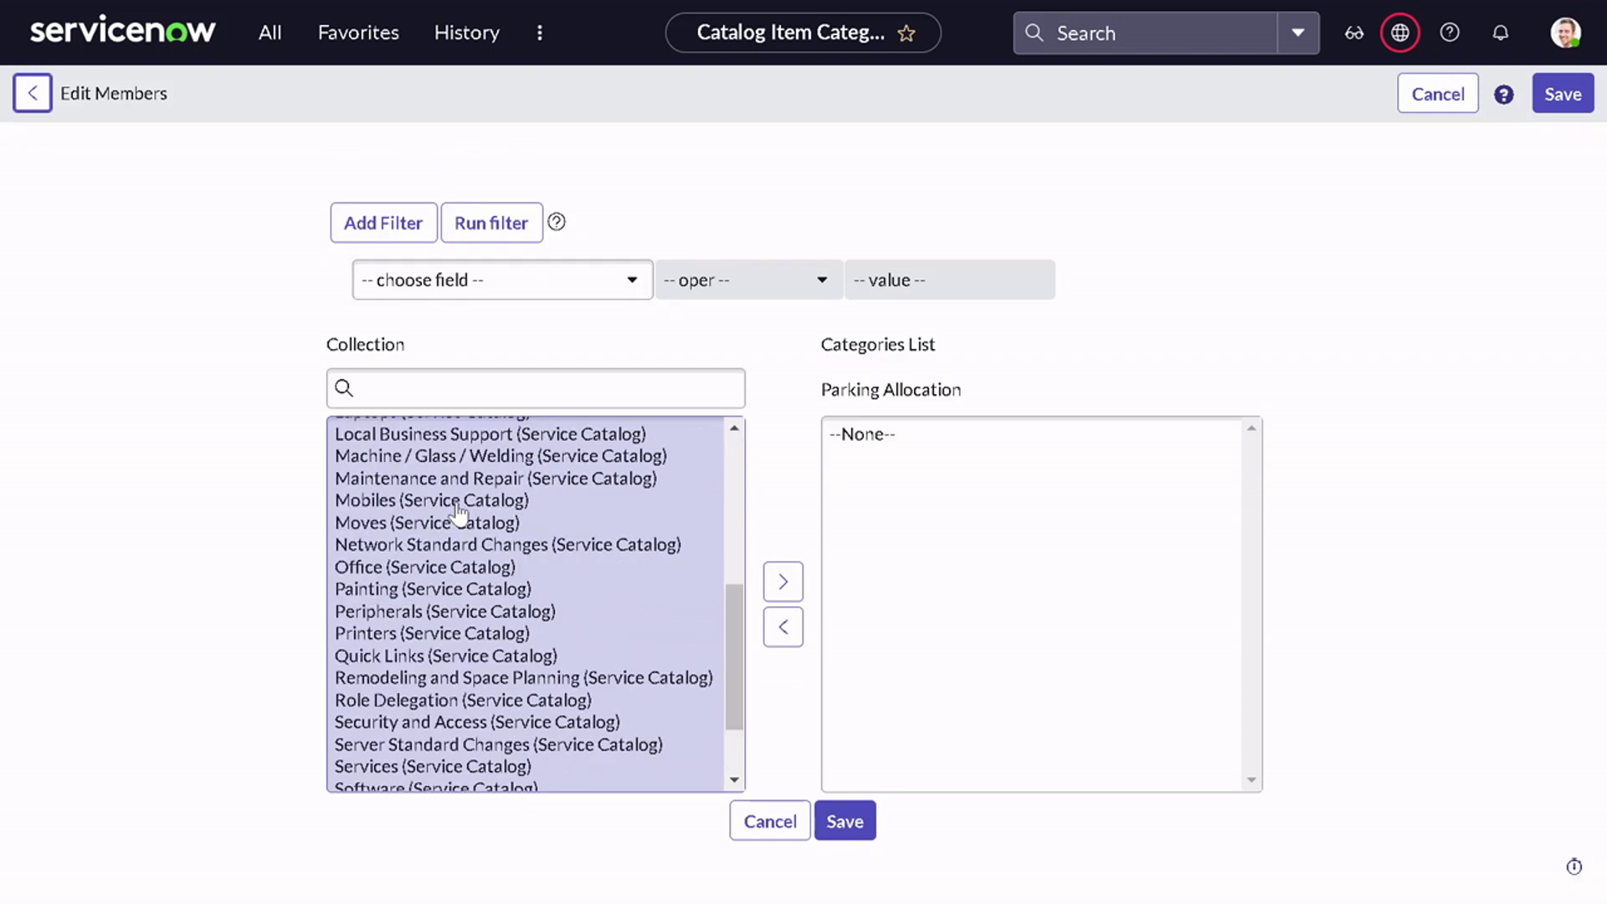
scroll(459, 512, "down", 2)
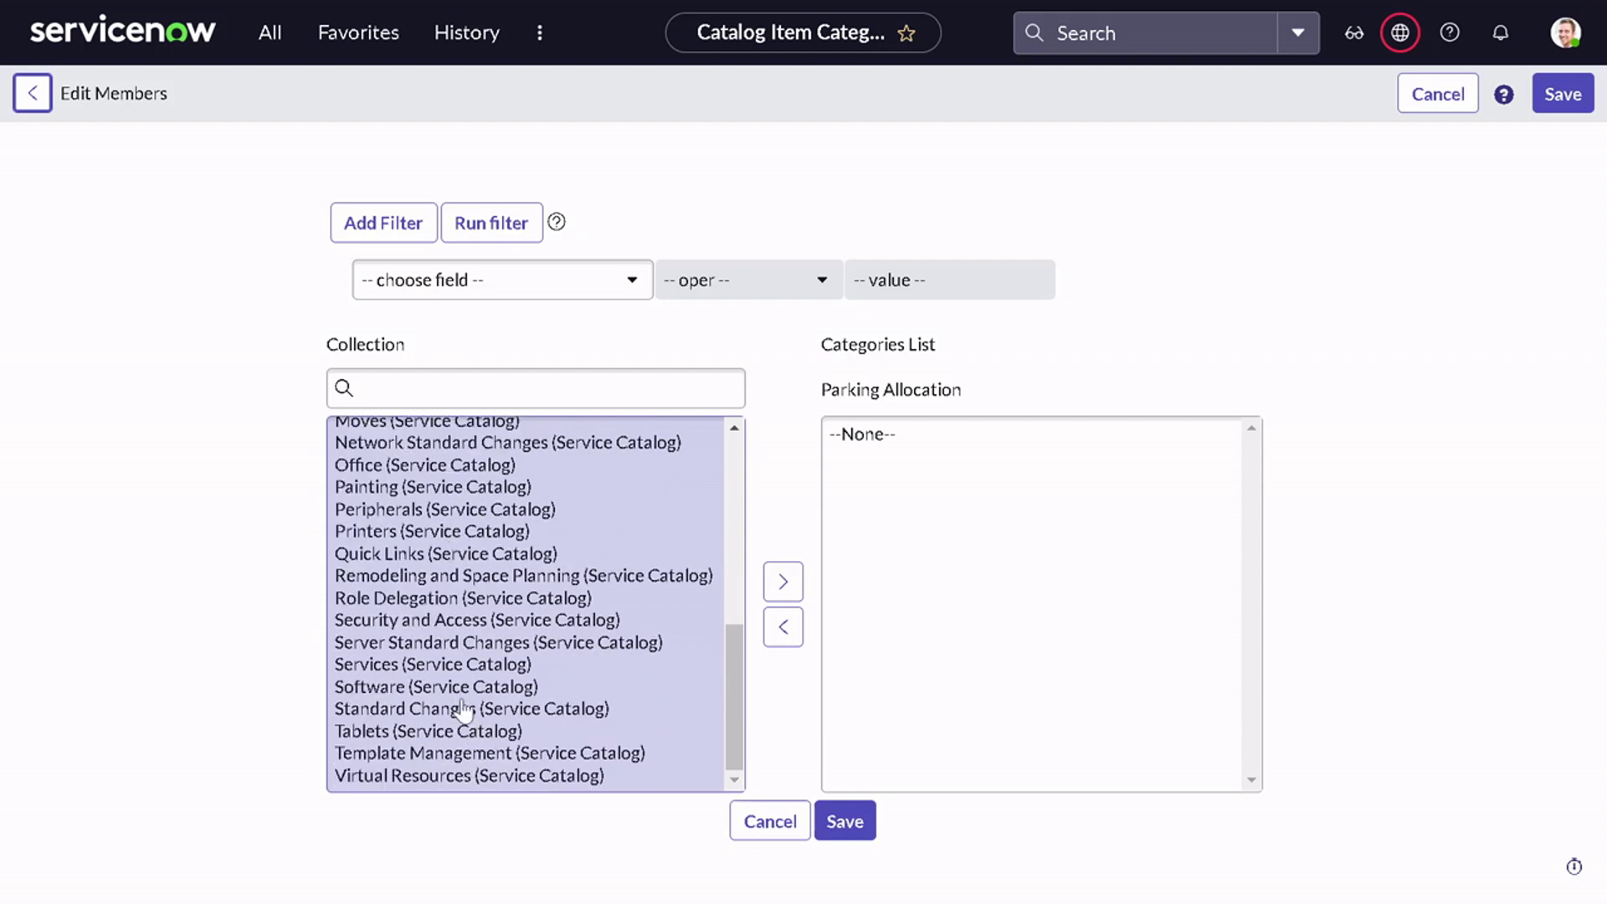
left_click(459, 648)
left_click(471, 670)
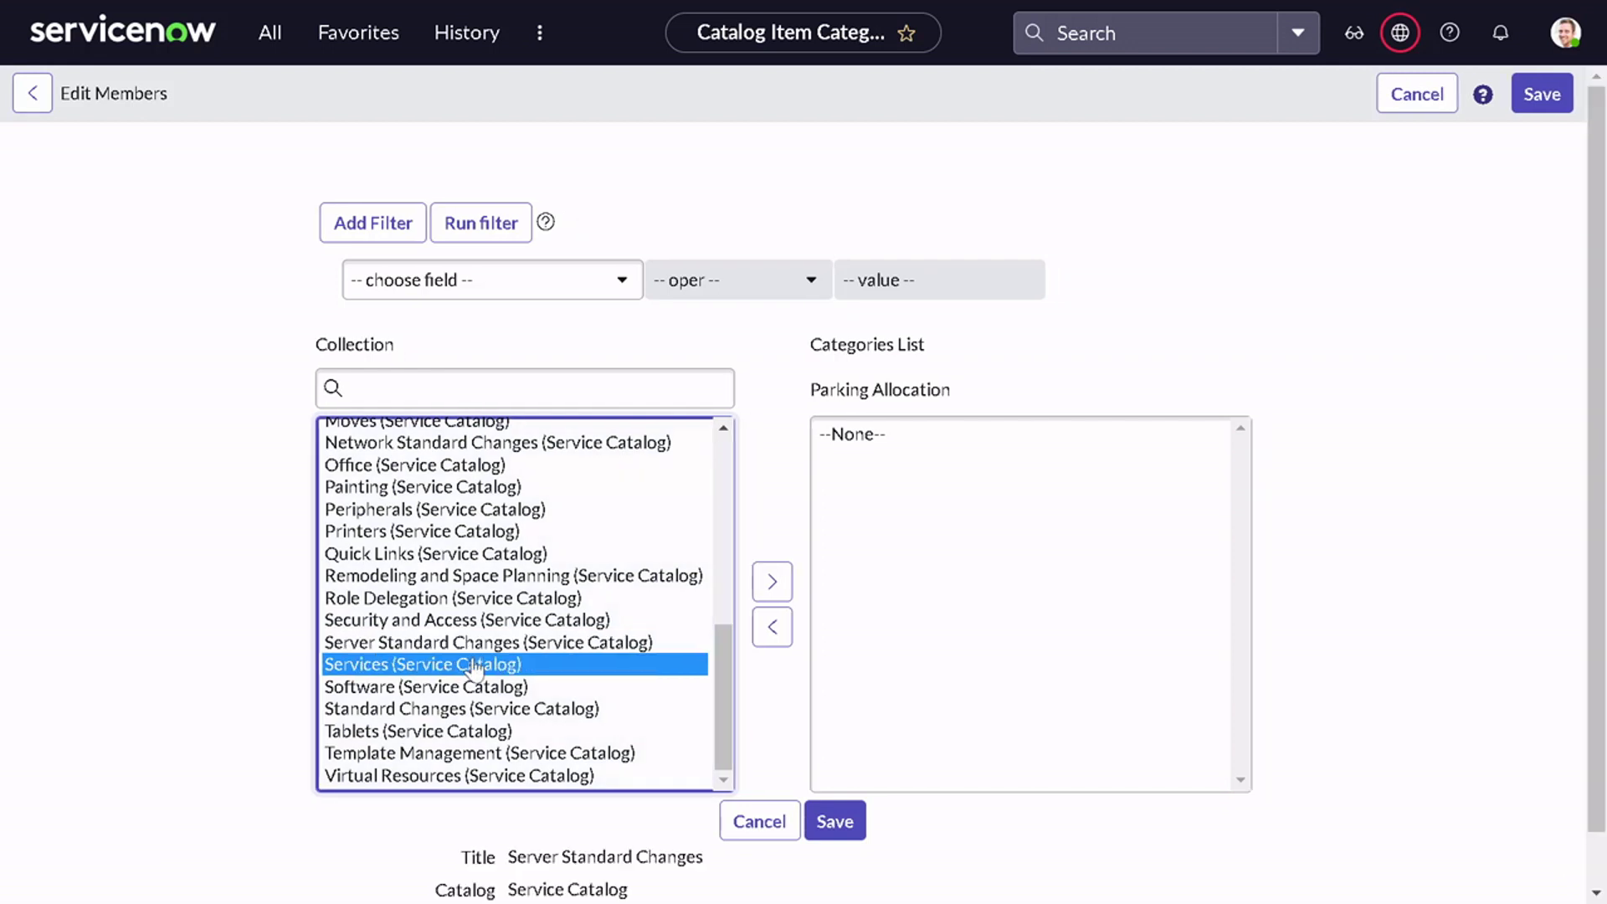
left_click(772, 581)
left_click(854, 817)
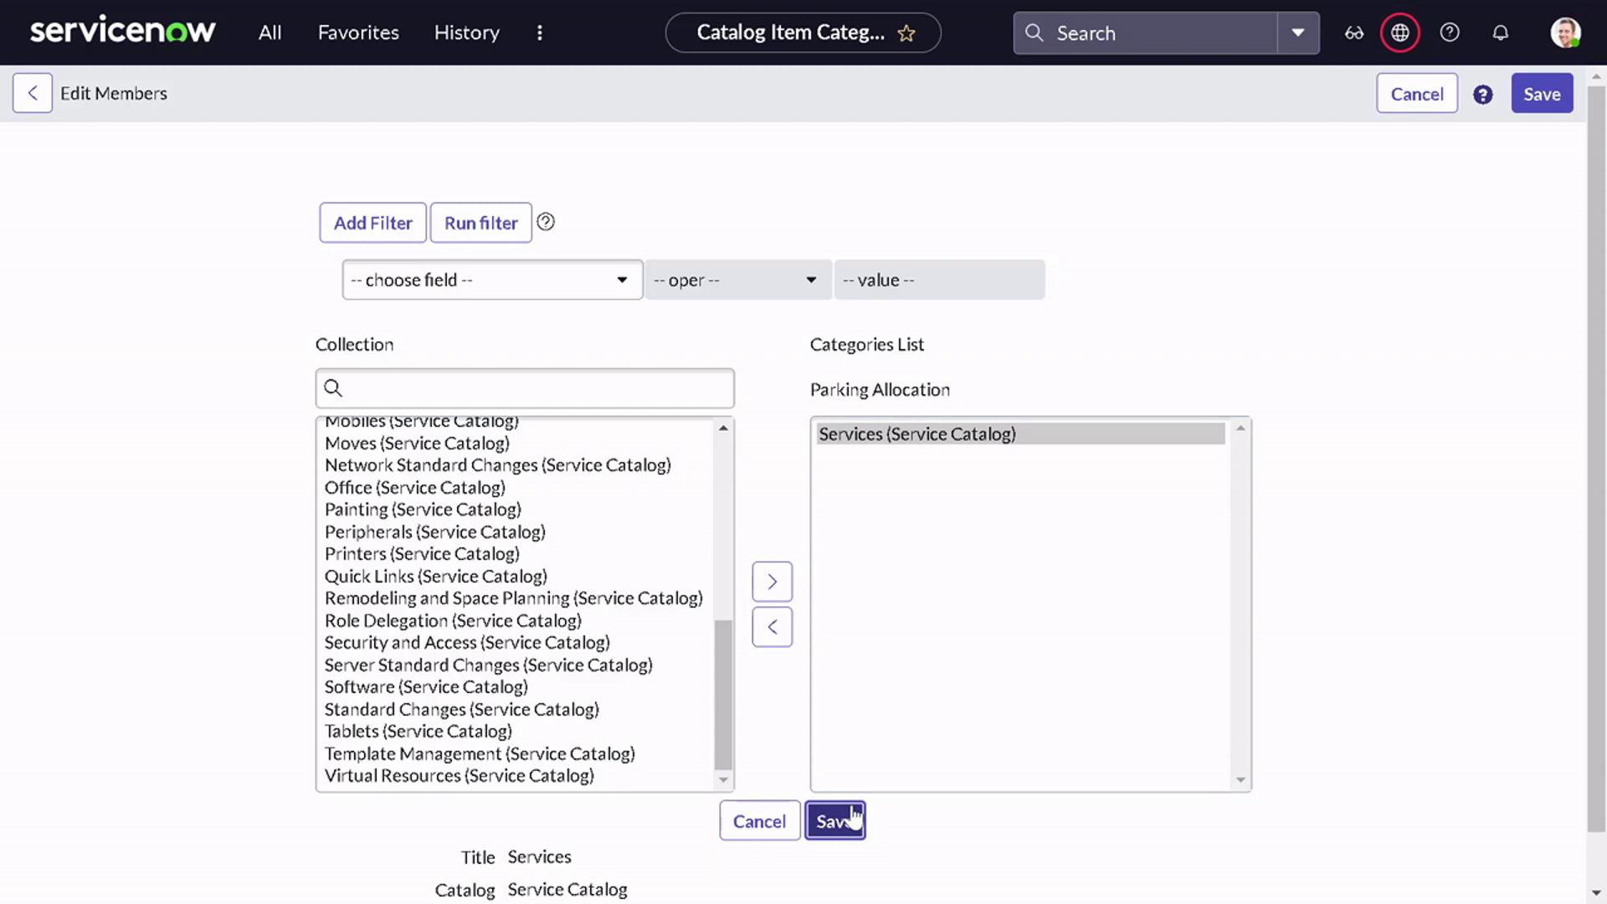
left_click(851, 816)
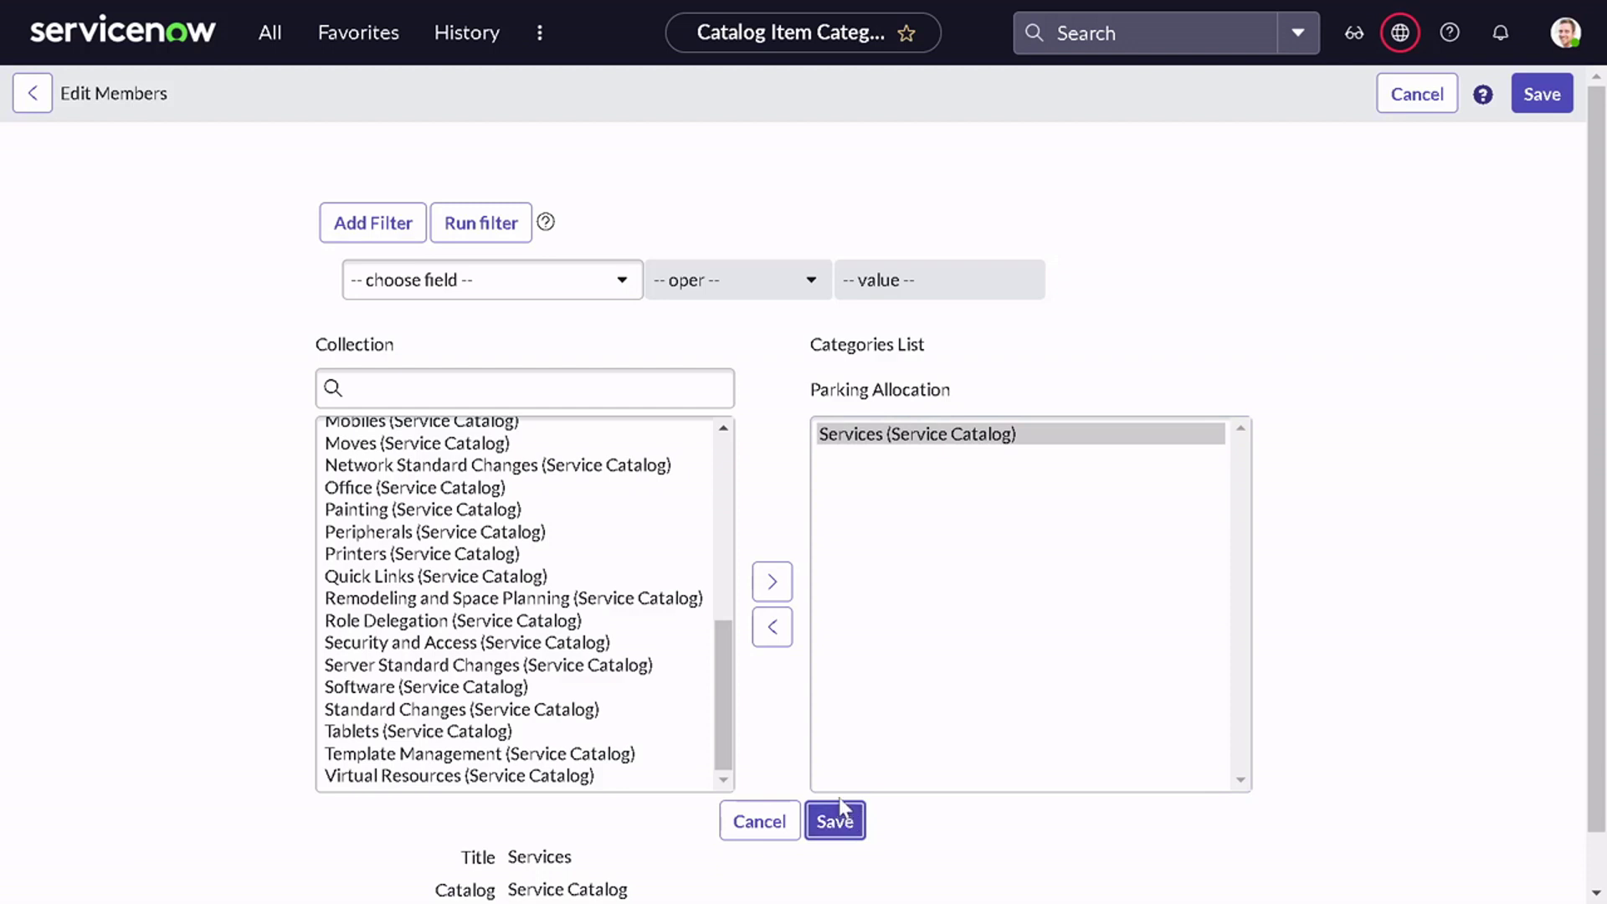
scroll(835, 555, "down", 3)
scroll(817, 574, "down", 3)
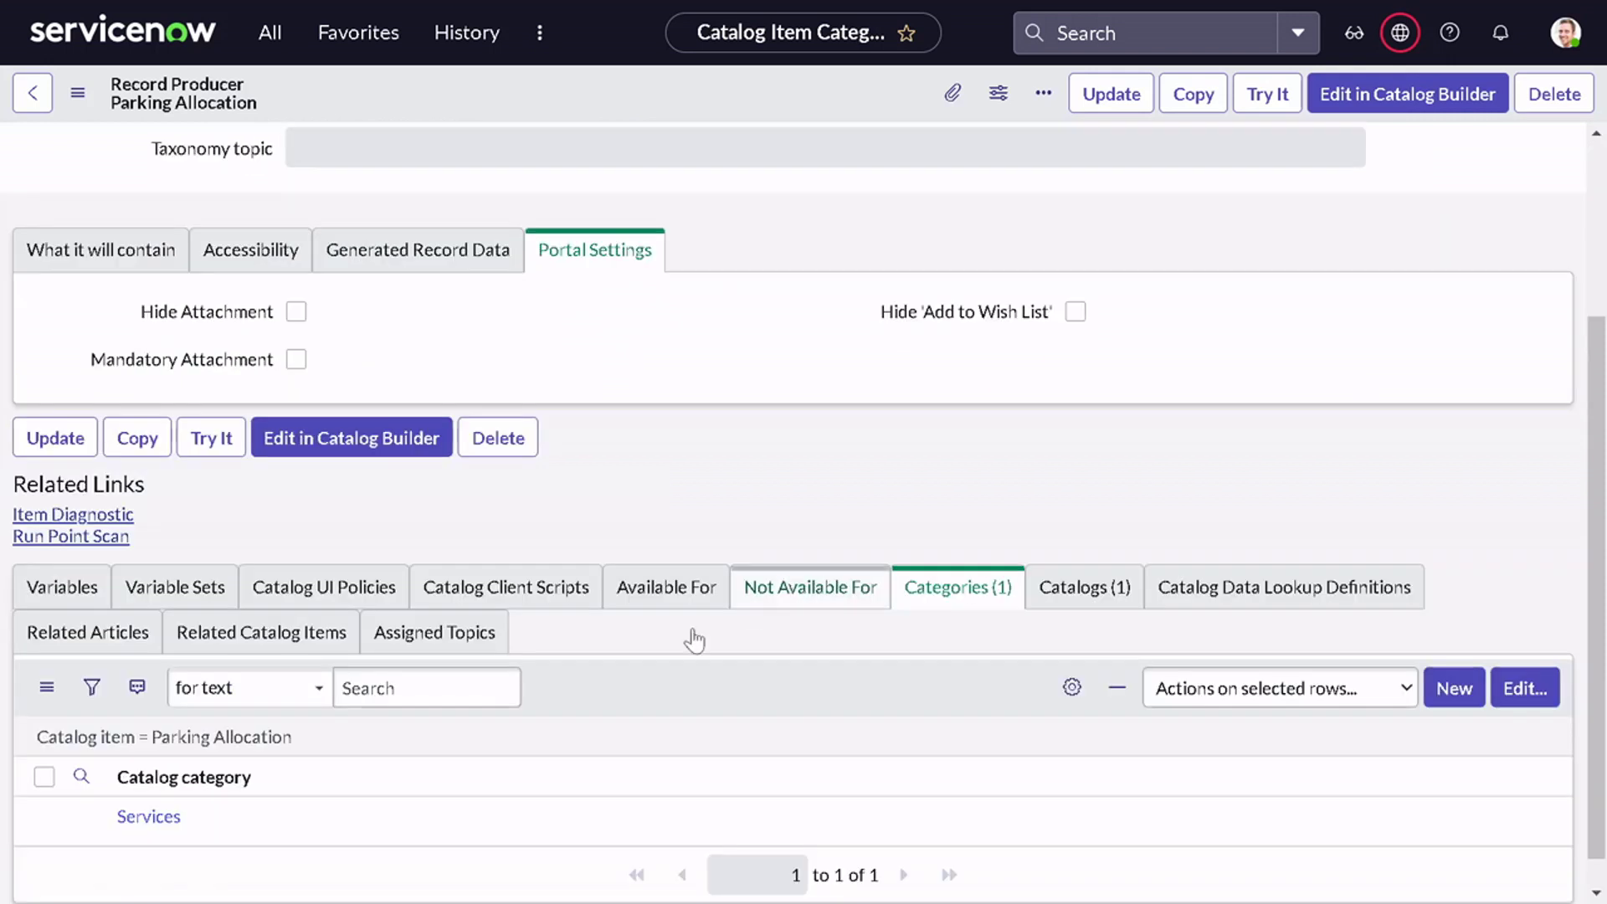
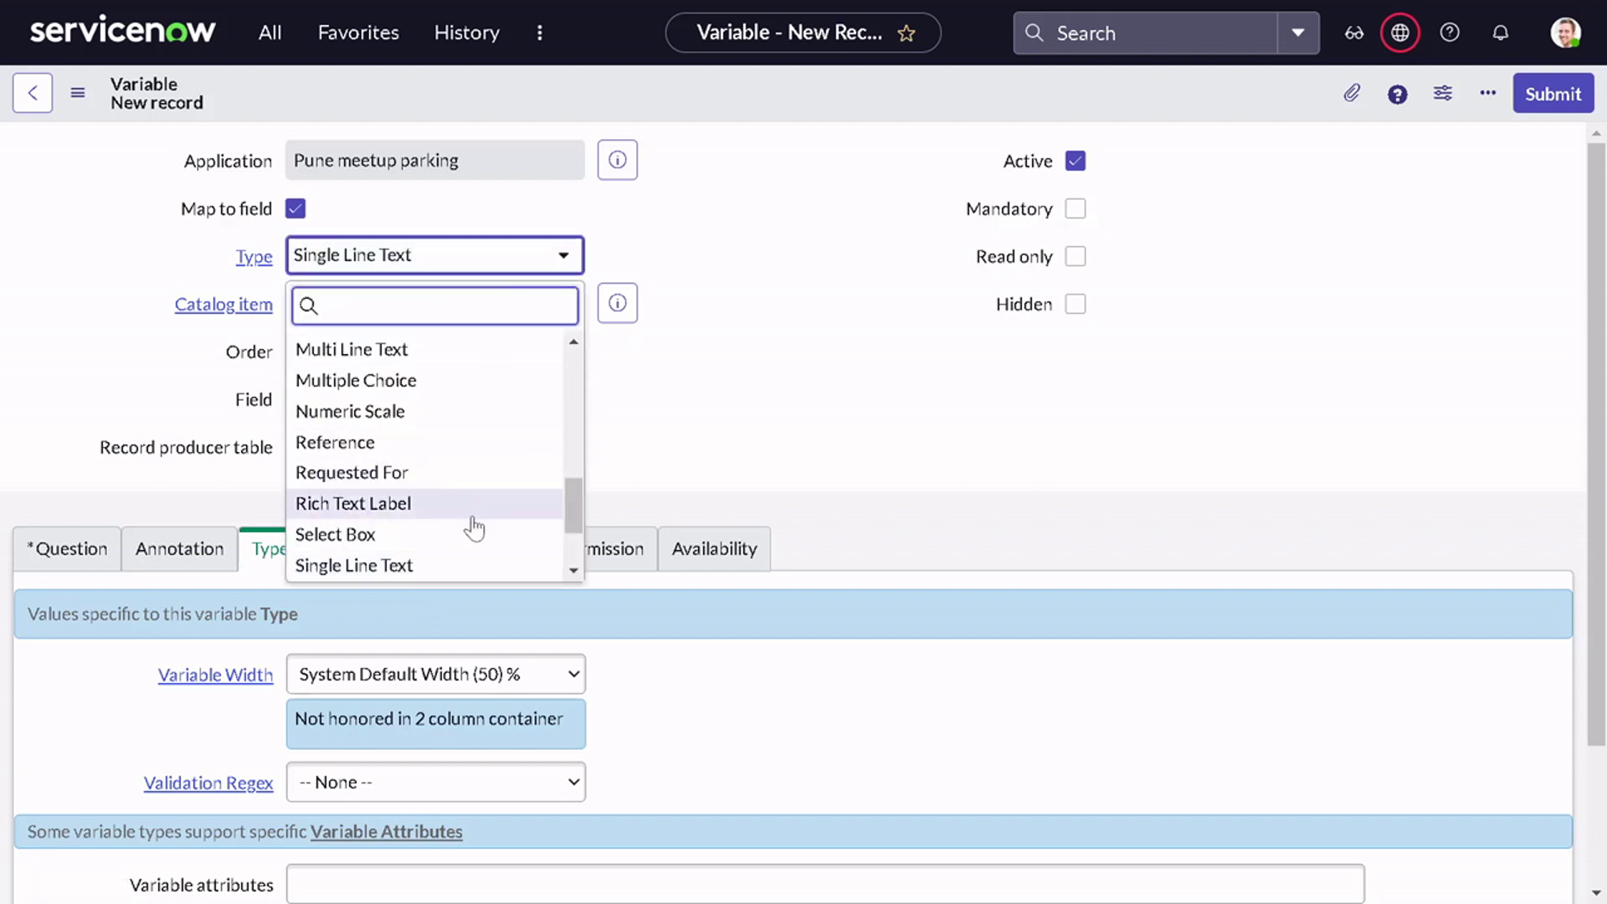
- Set the type of the new variable mapped to the Participant field to Reference
scroll(472, 526, "down", 2)
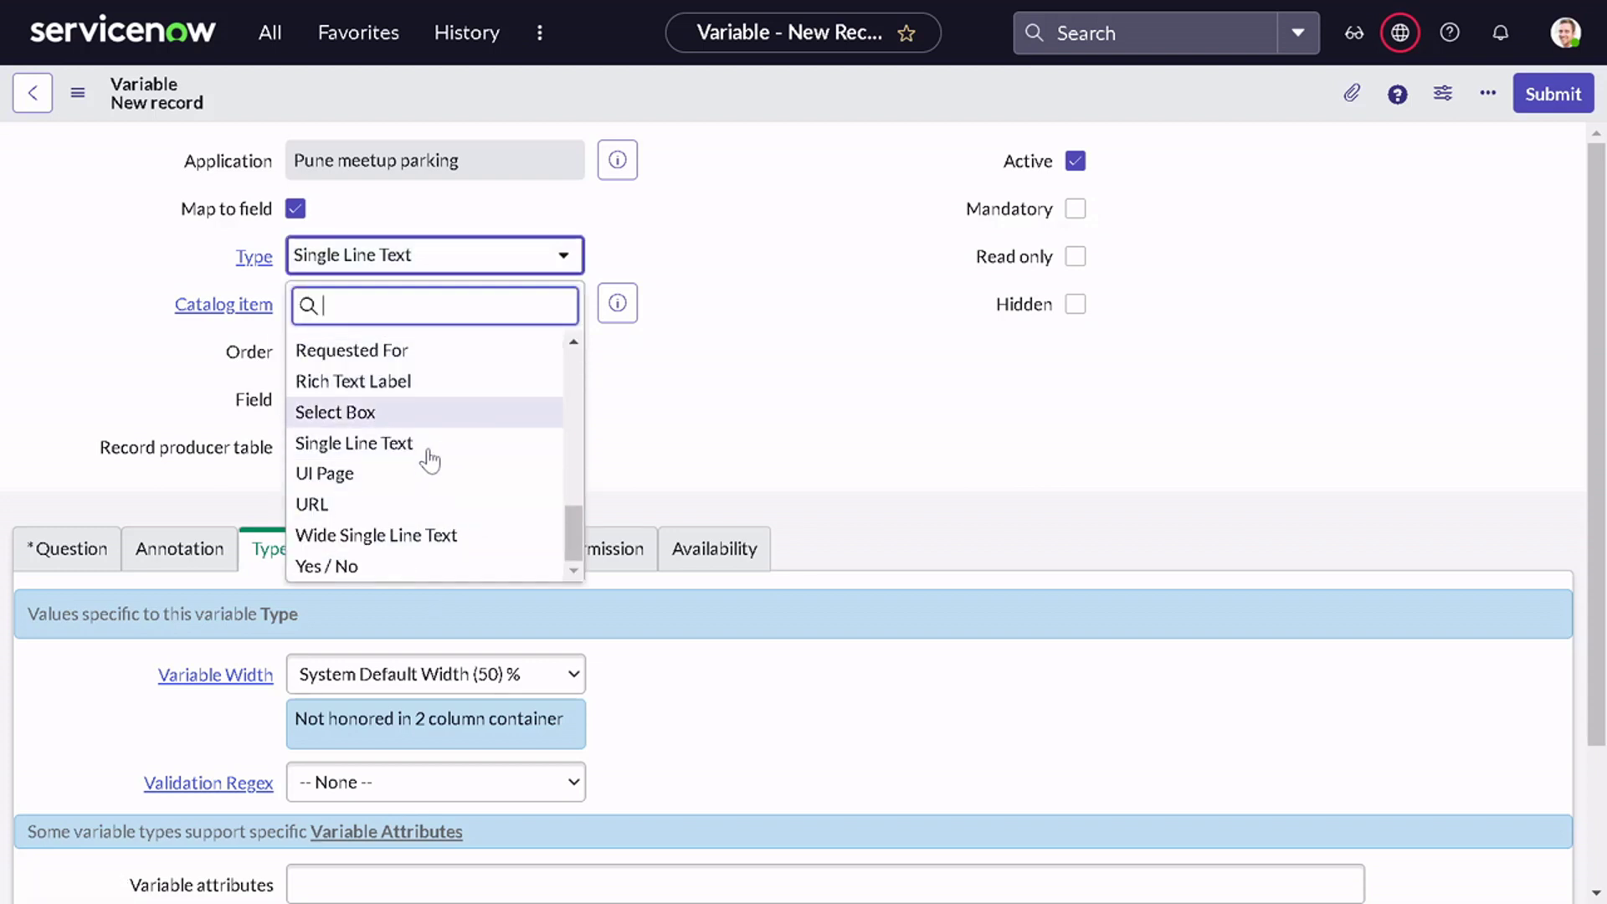
scroll(427, 464, "up", 3)
scroll(431, 472, "down", 3)
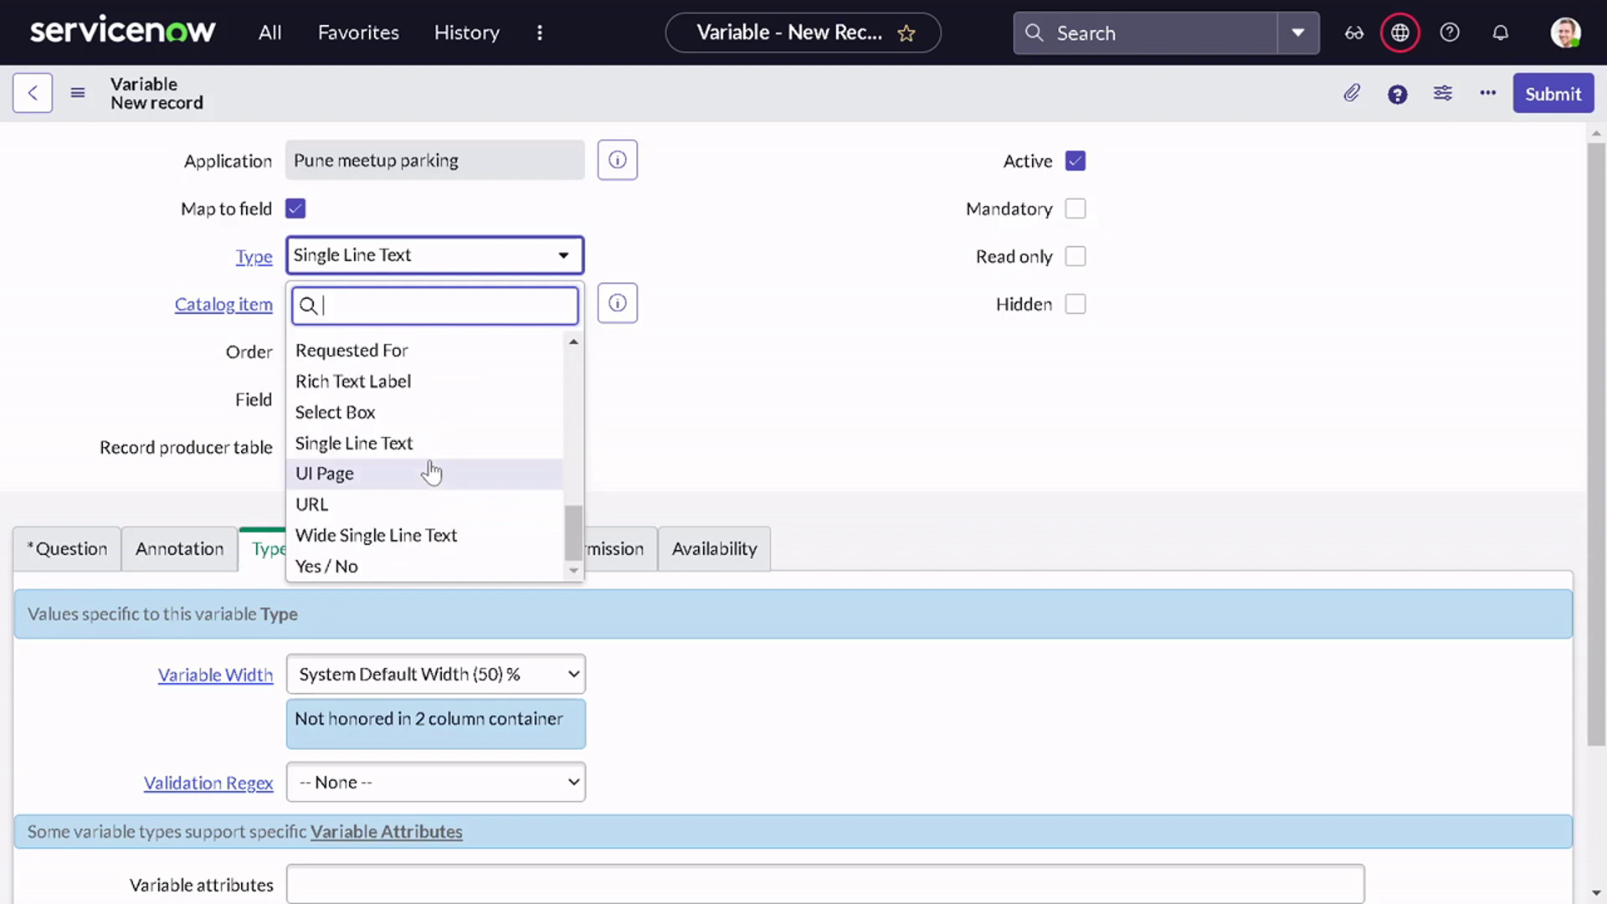
type("refe")
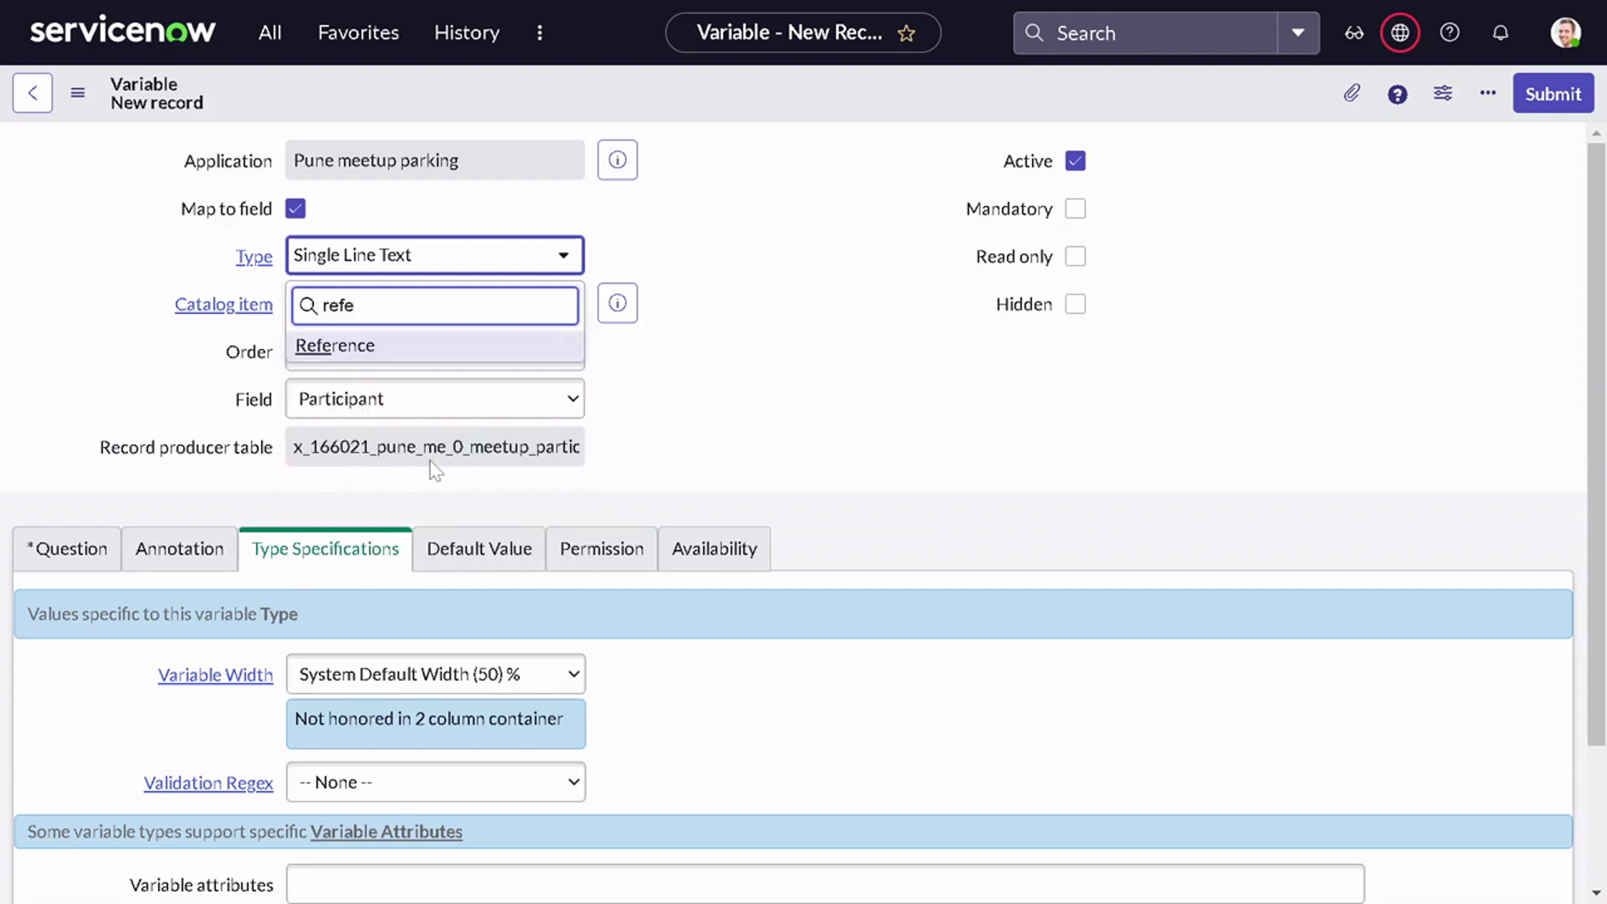
left_click(411, 350)
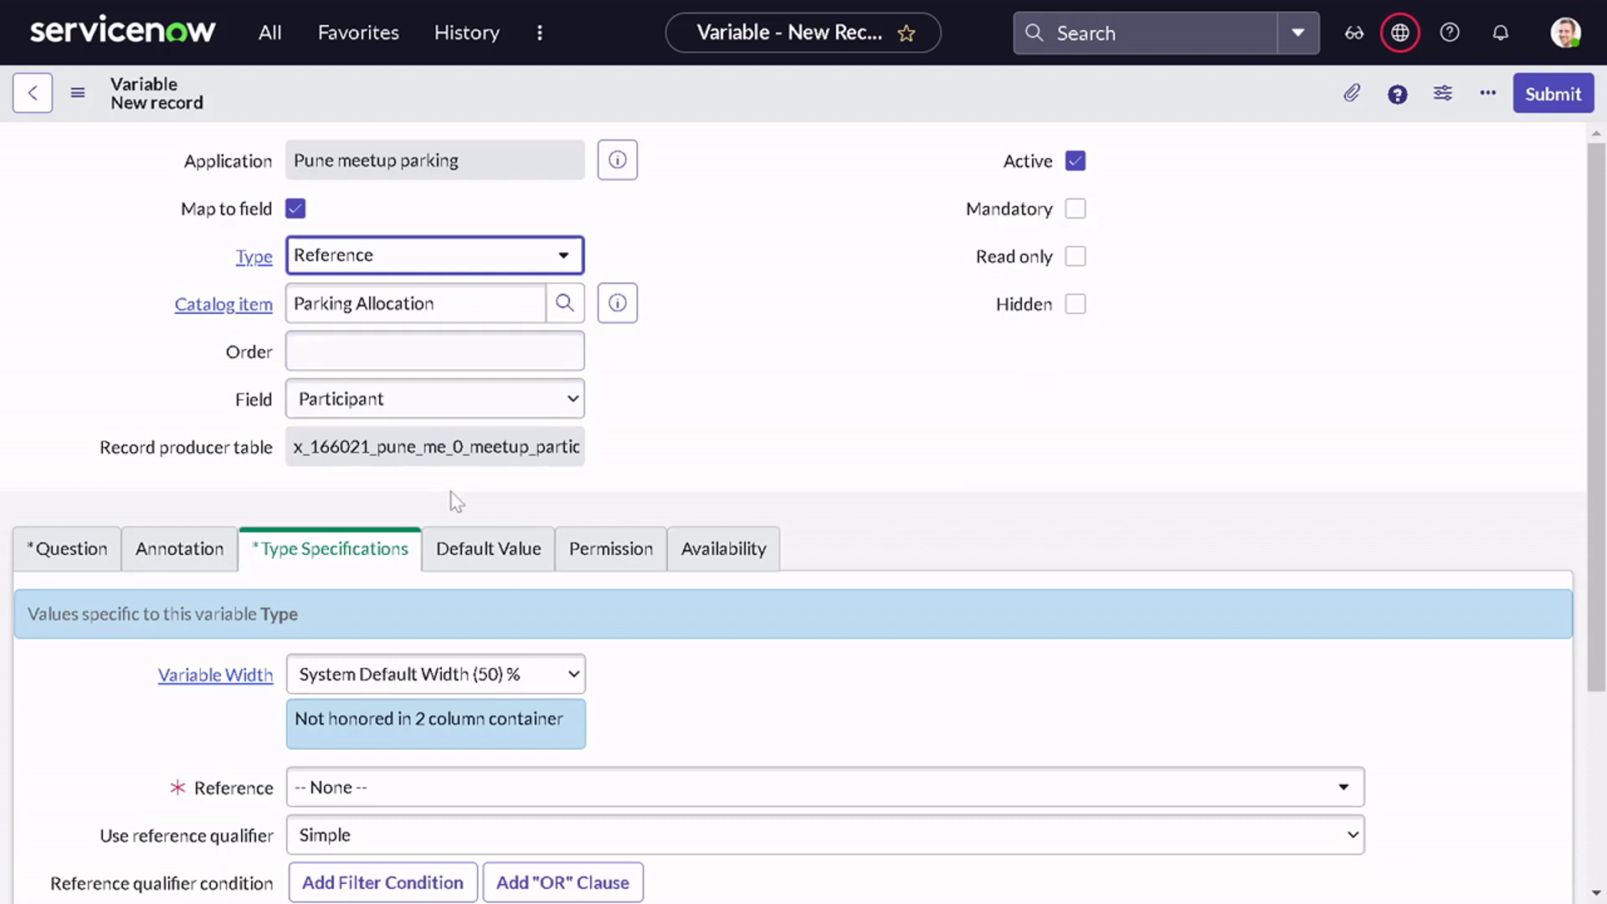
- Set the variable's order to 100 and make it mandatory
left_click(20, 551)
left_click(577, 352)
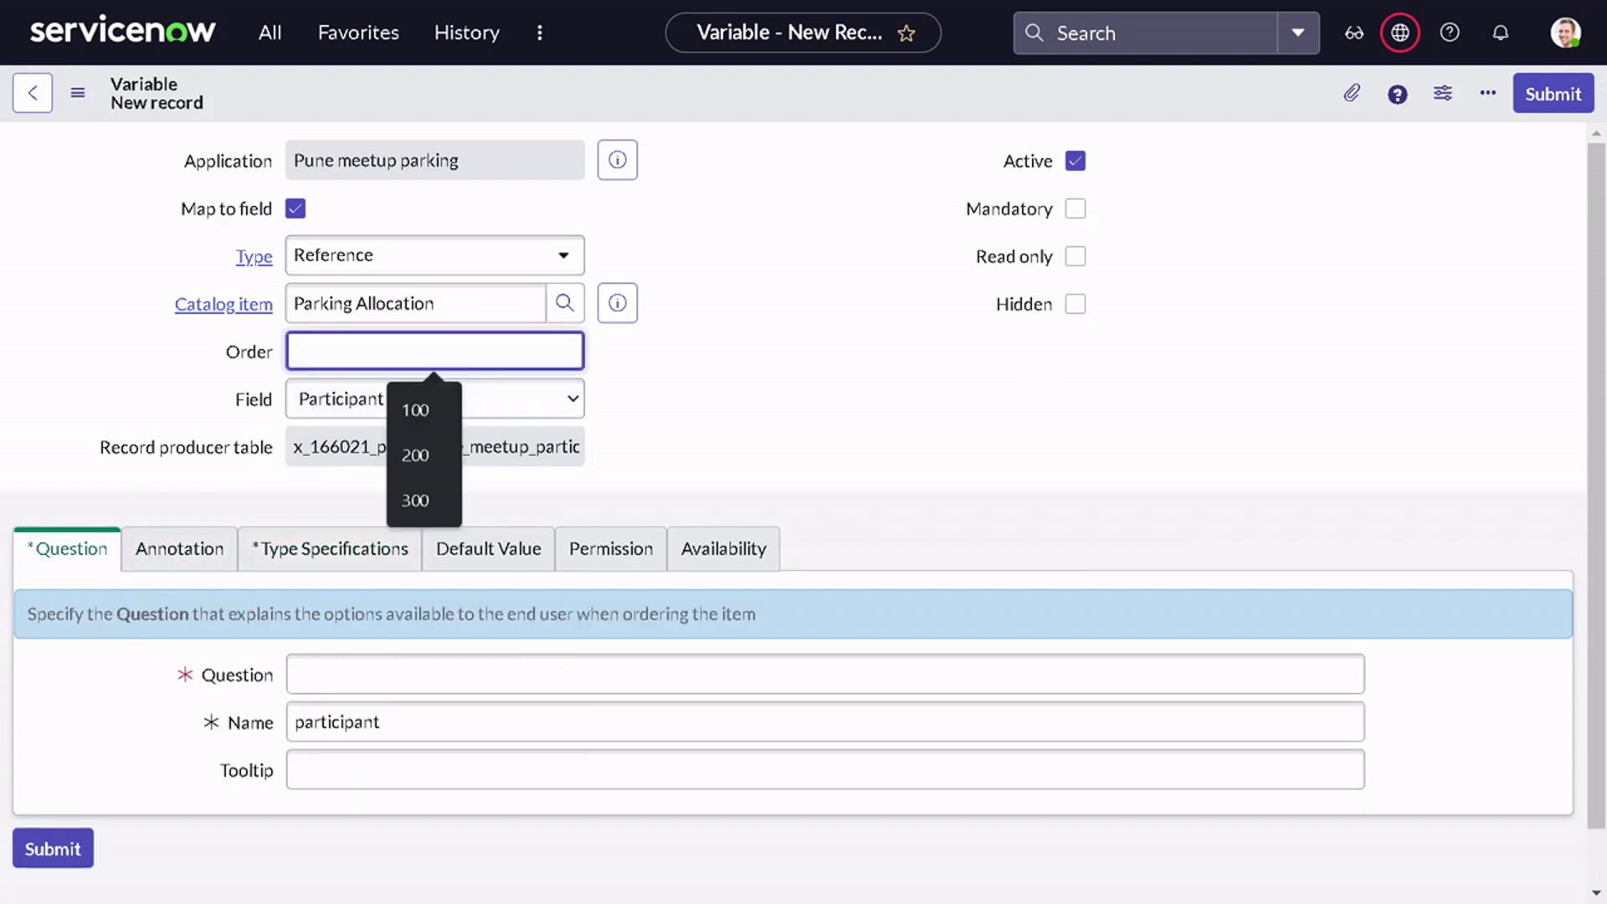
type("100")
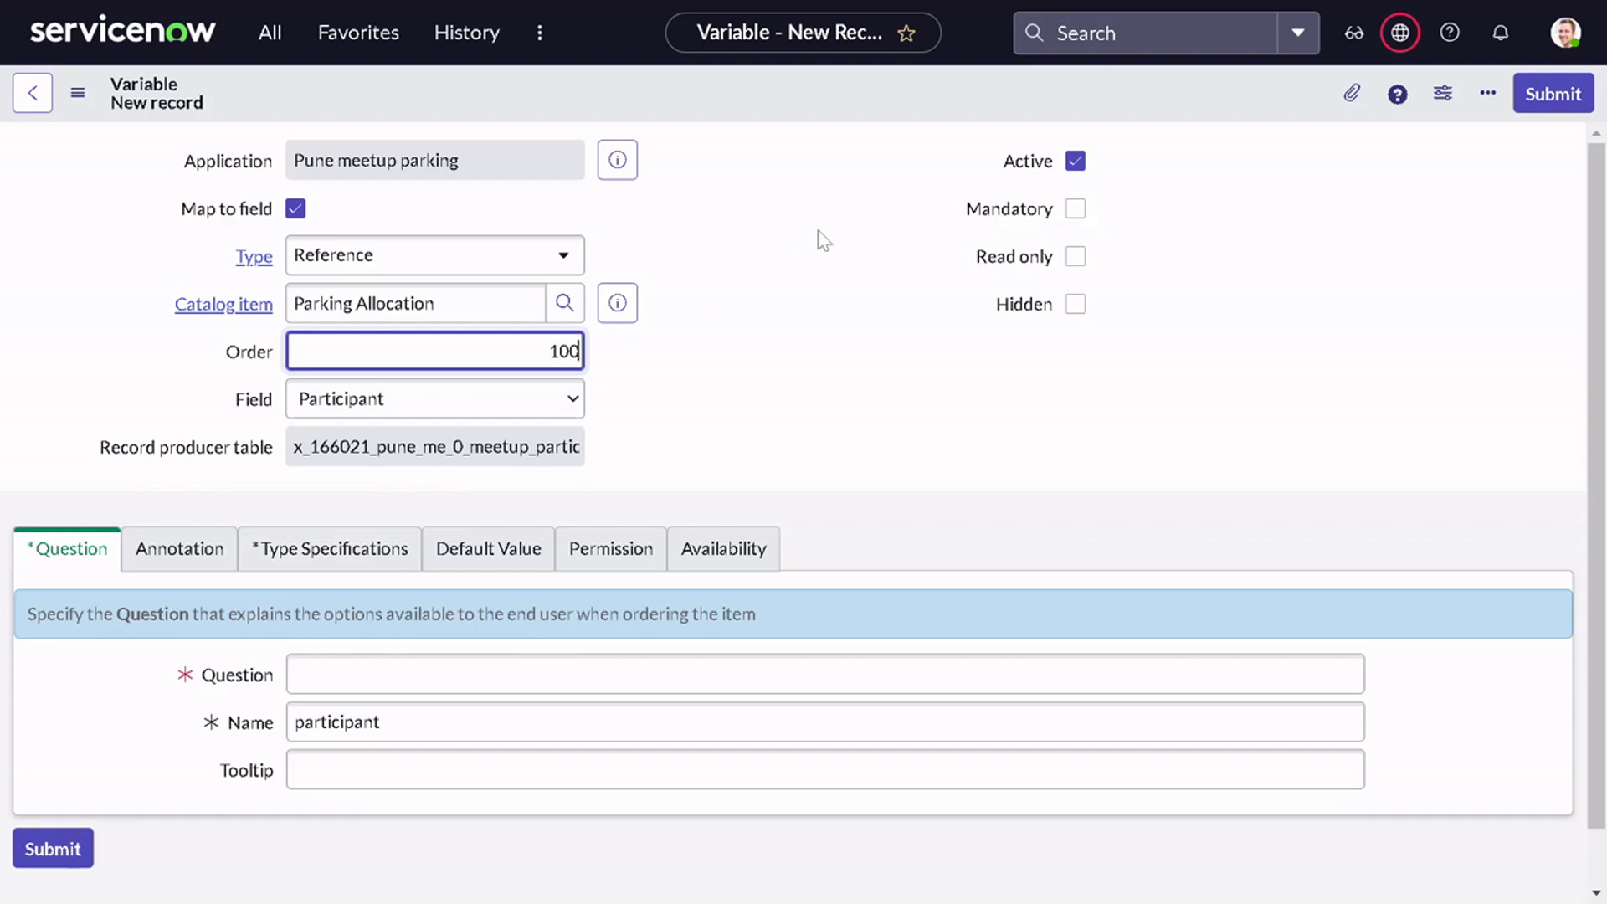
left_click(1075, 209)
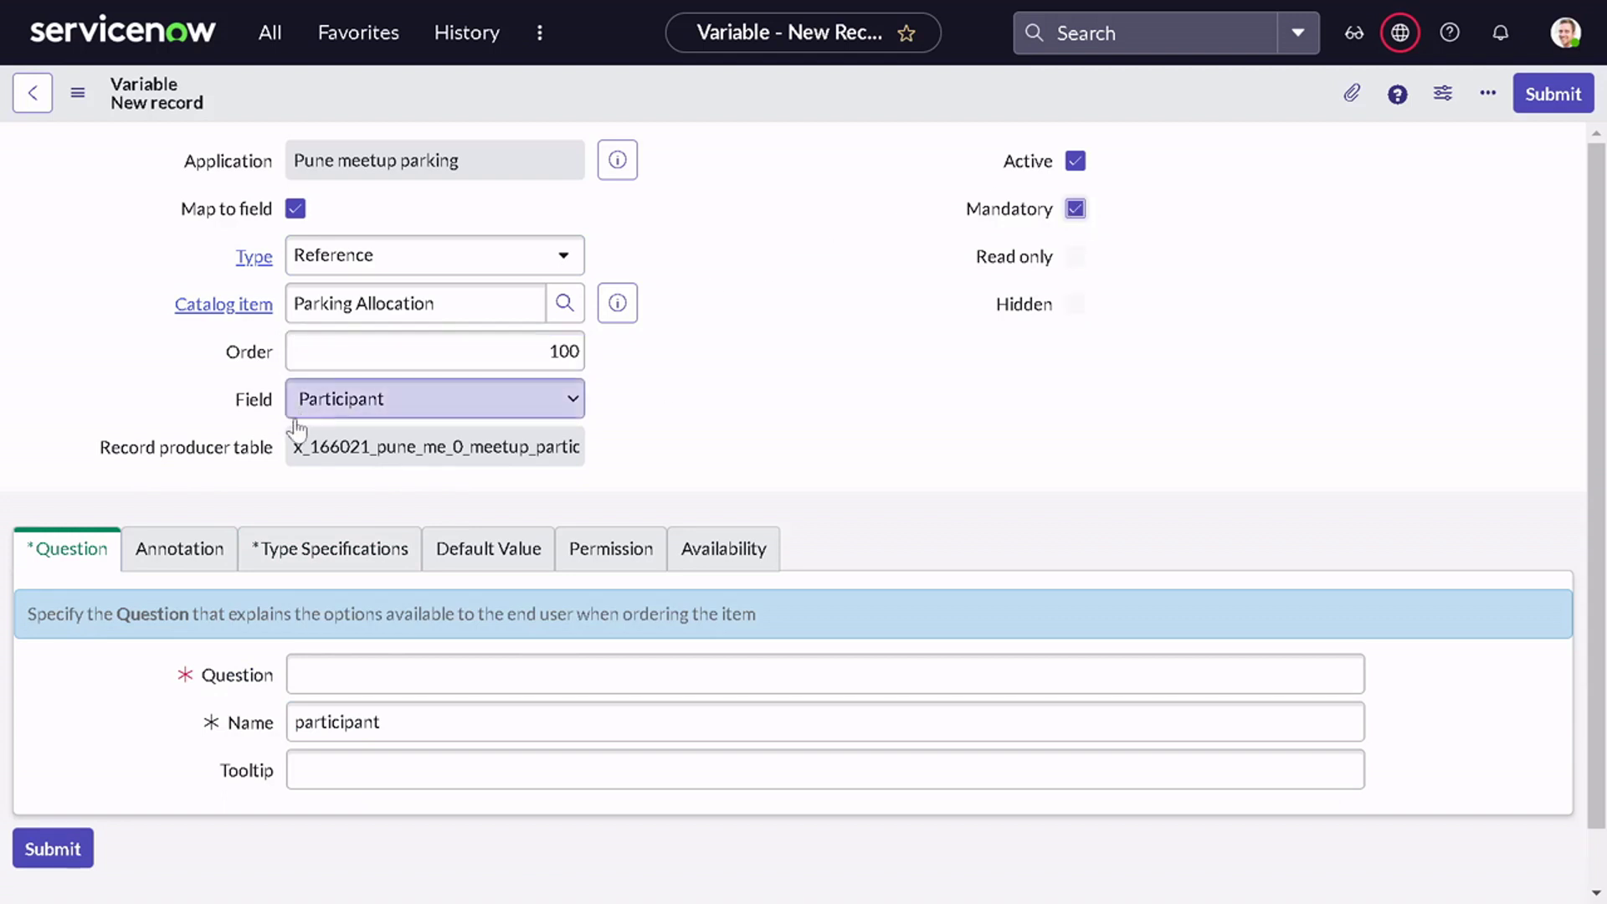
- Enter "Requested by" as the variable's question text
scroll(297, 430, "down", 1)
left_click(335, 611)
type("Requeste")
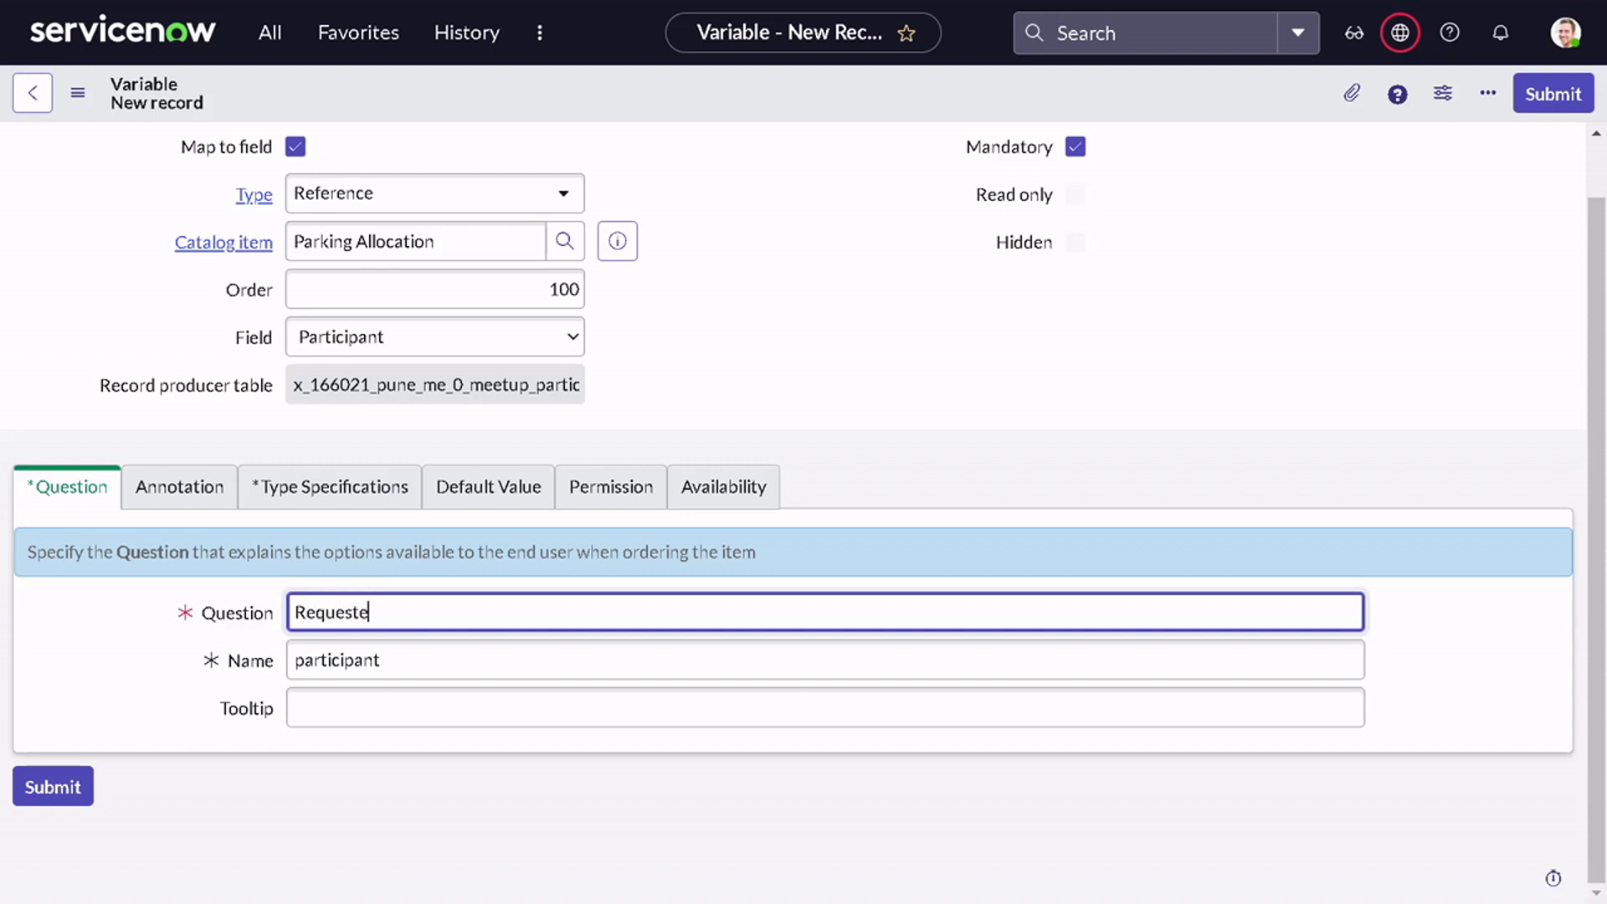
type("d by")
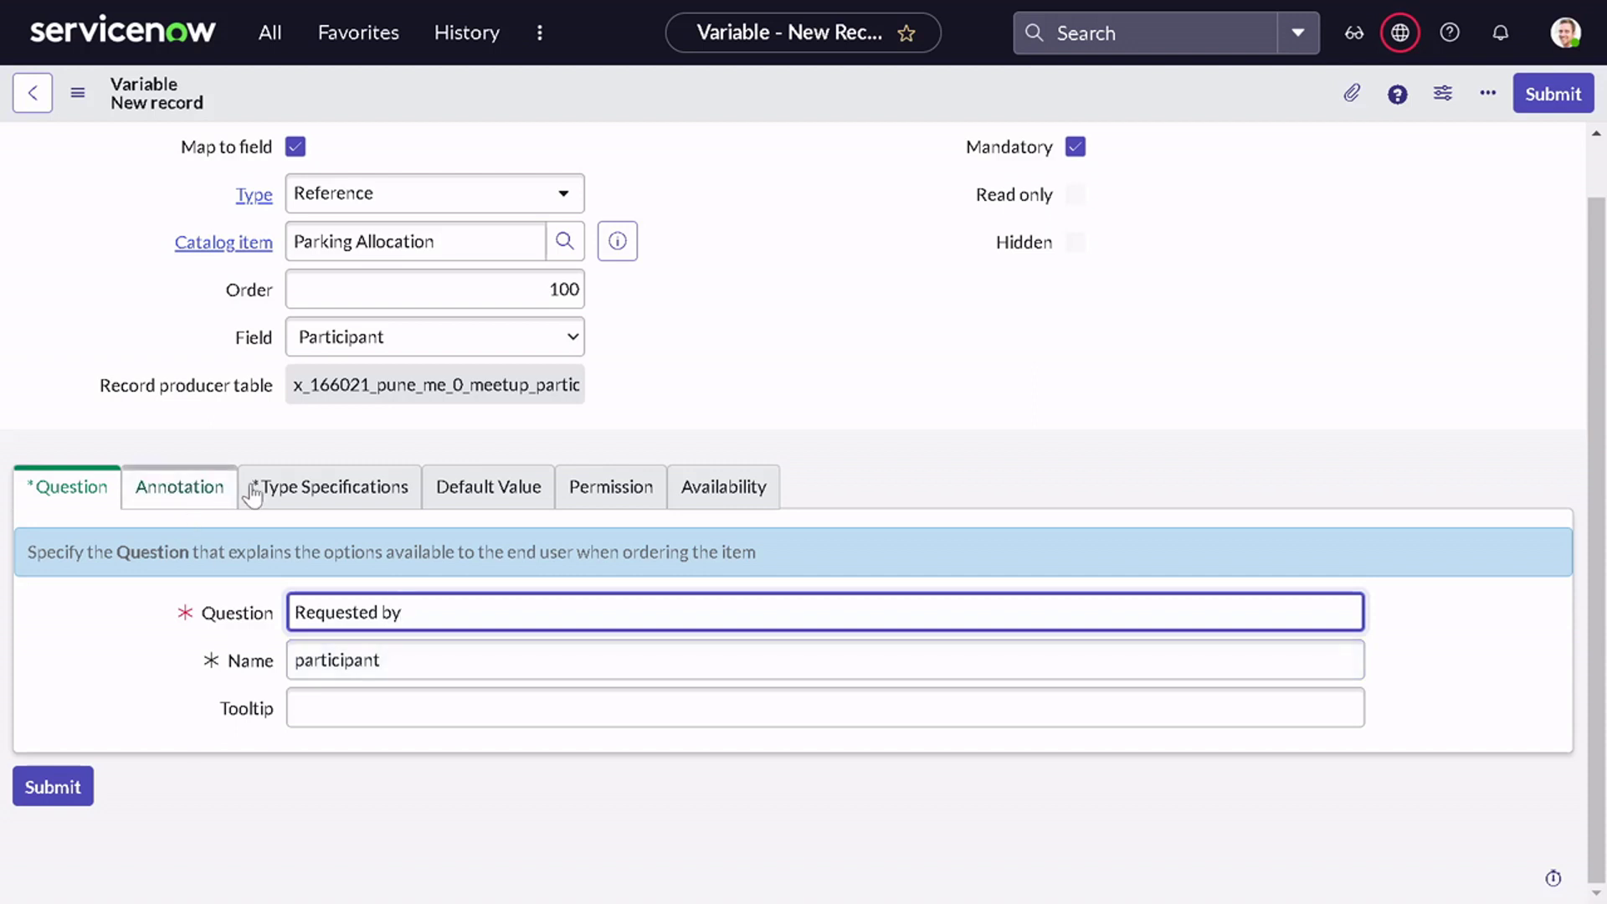
- Set the variable's reference table to User [sys_user] in its type specifications
left_click(295, 487)
scroll(431, 524, "down", 3)
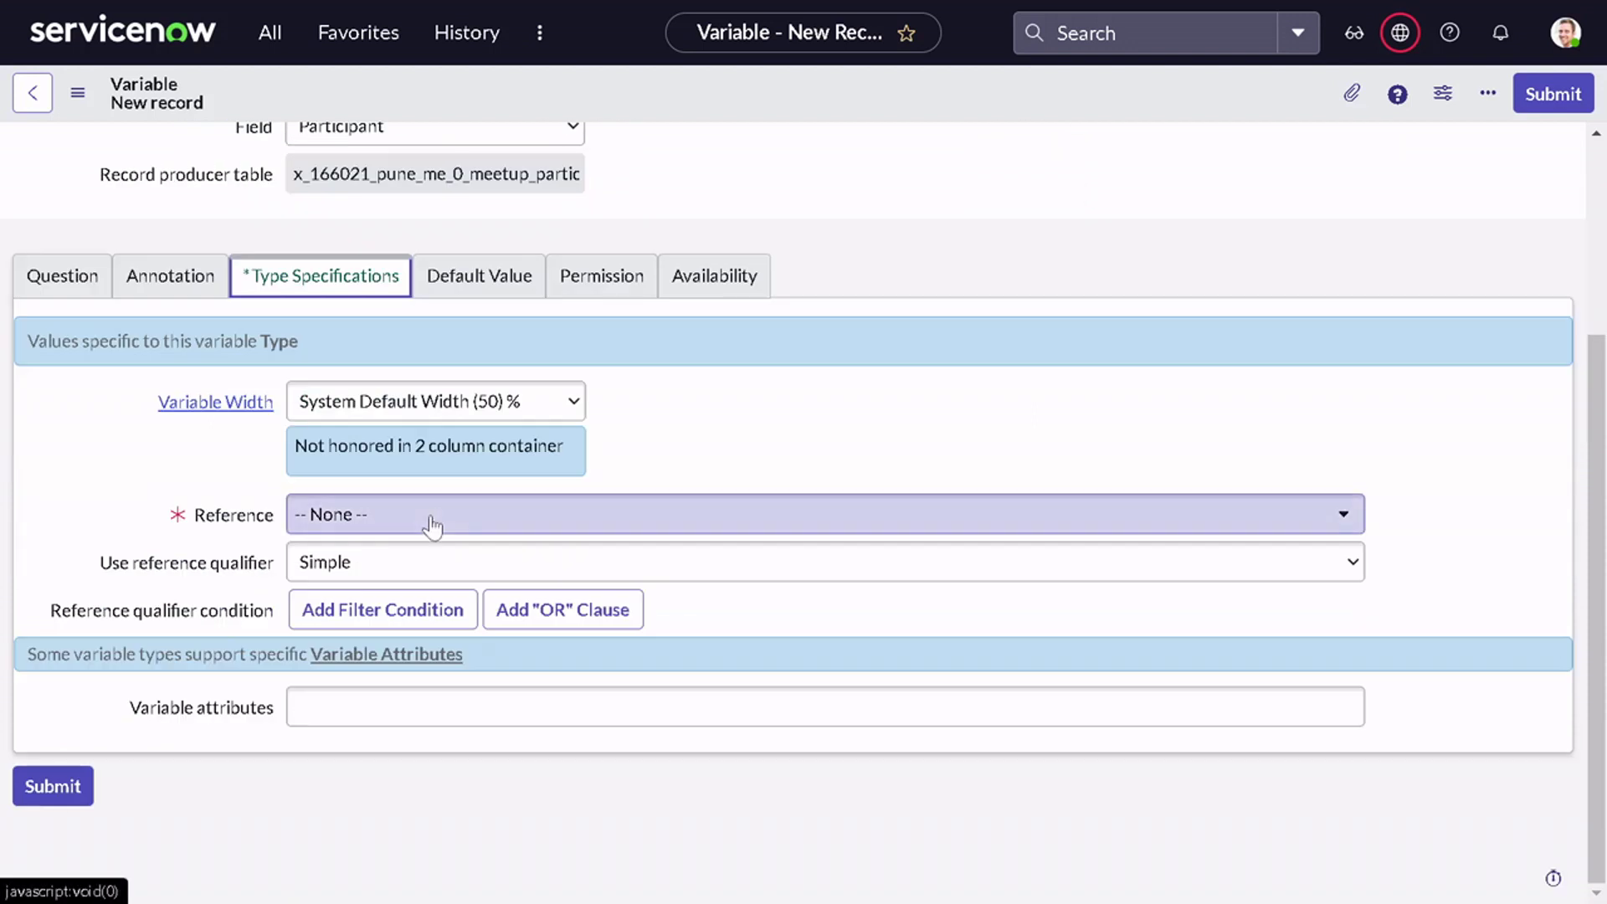
left_click(432, 524)
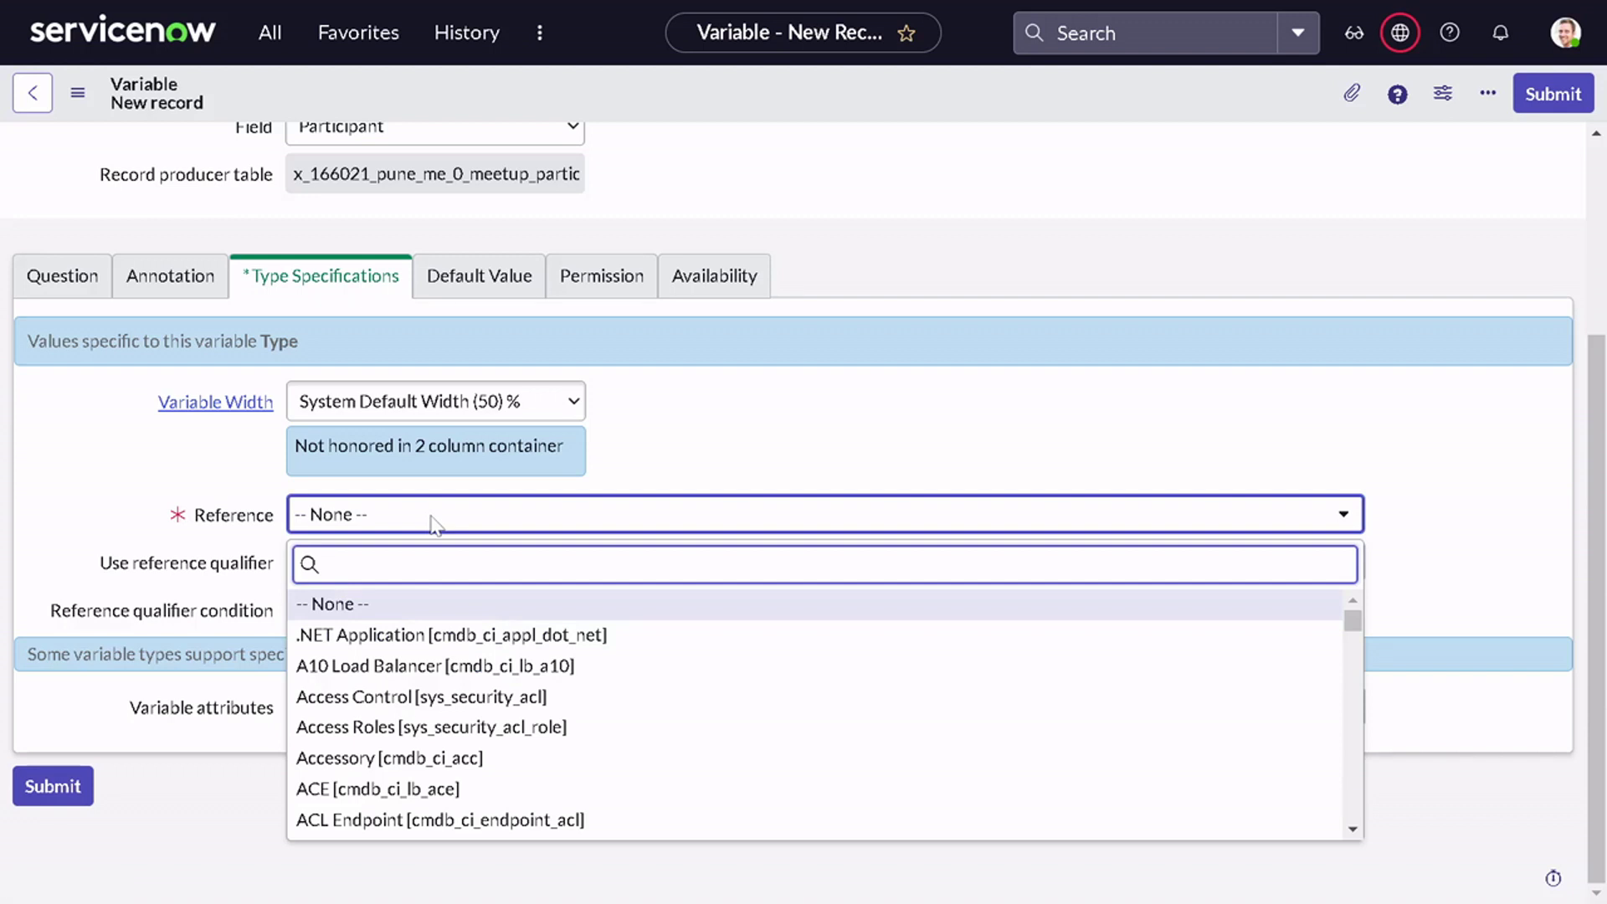
type("sys_user")
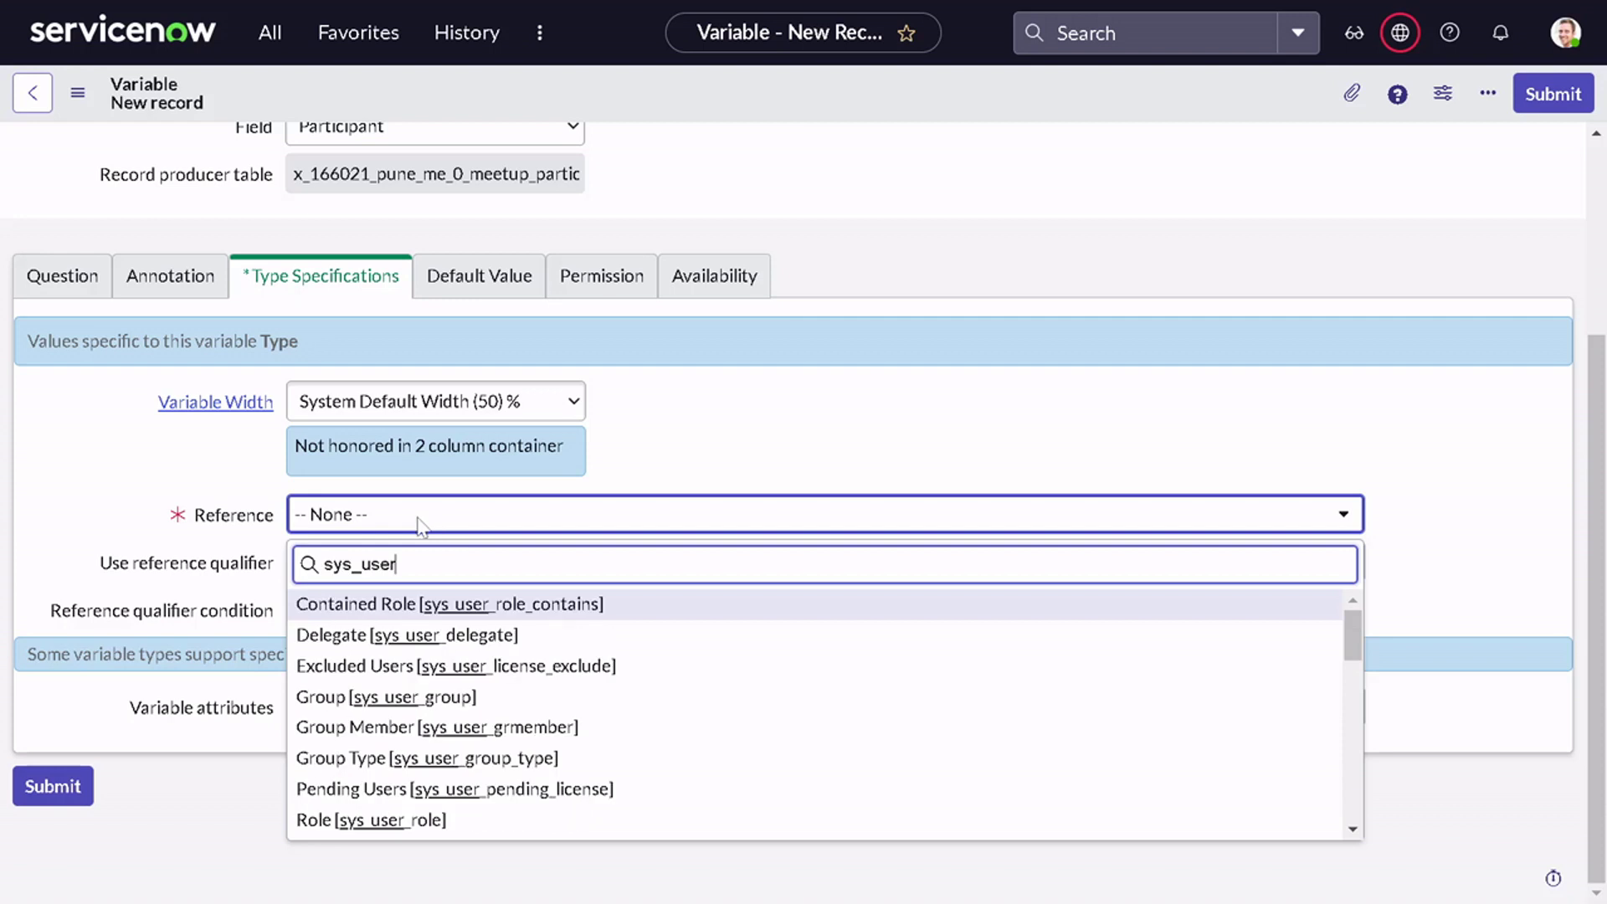
scroll(435, 719, "down", 2)
scroll(446, 734, "down", 5)
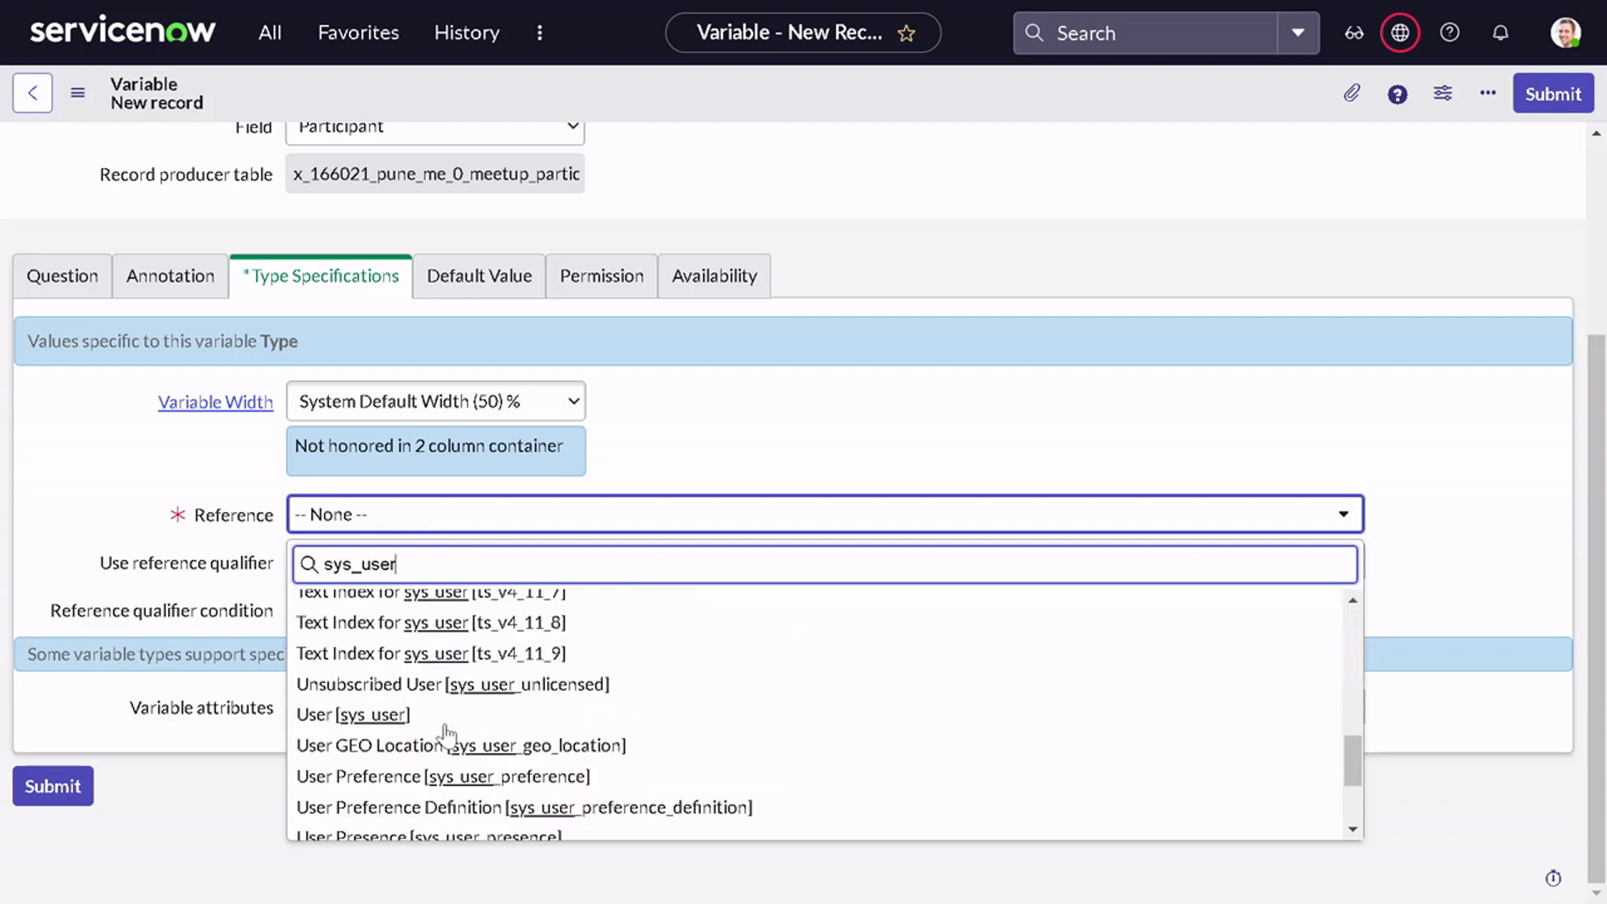
left_click(449, 720)
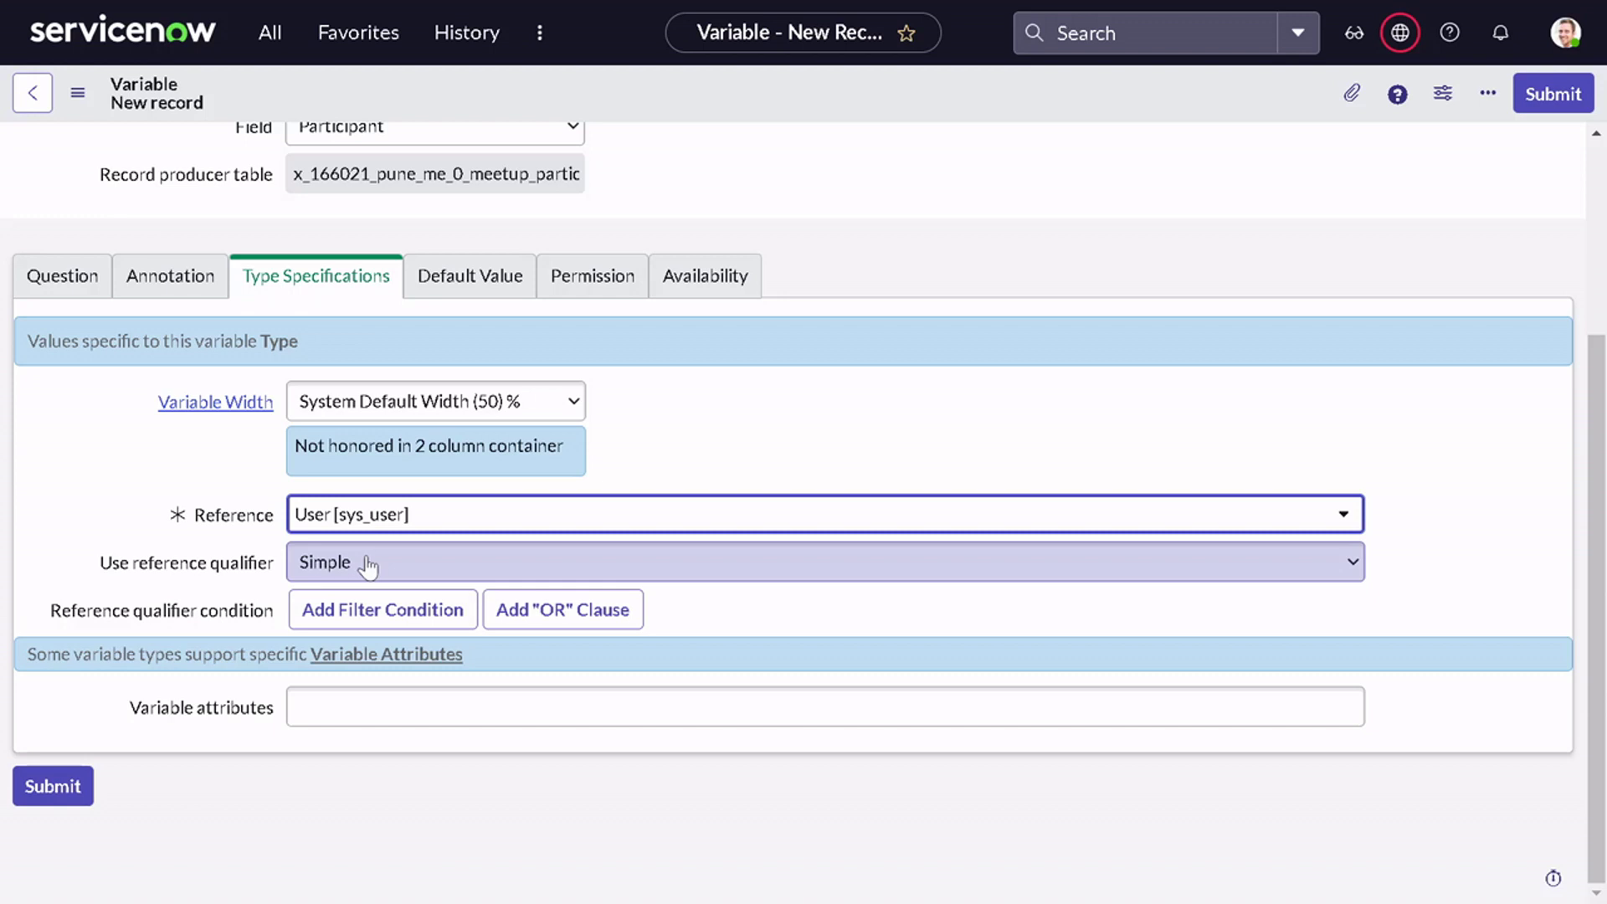
- Add a reference qualifier condition requiring Active is true to the Requested by variable and save the record
left_click(389, 614)
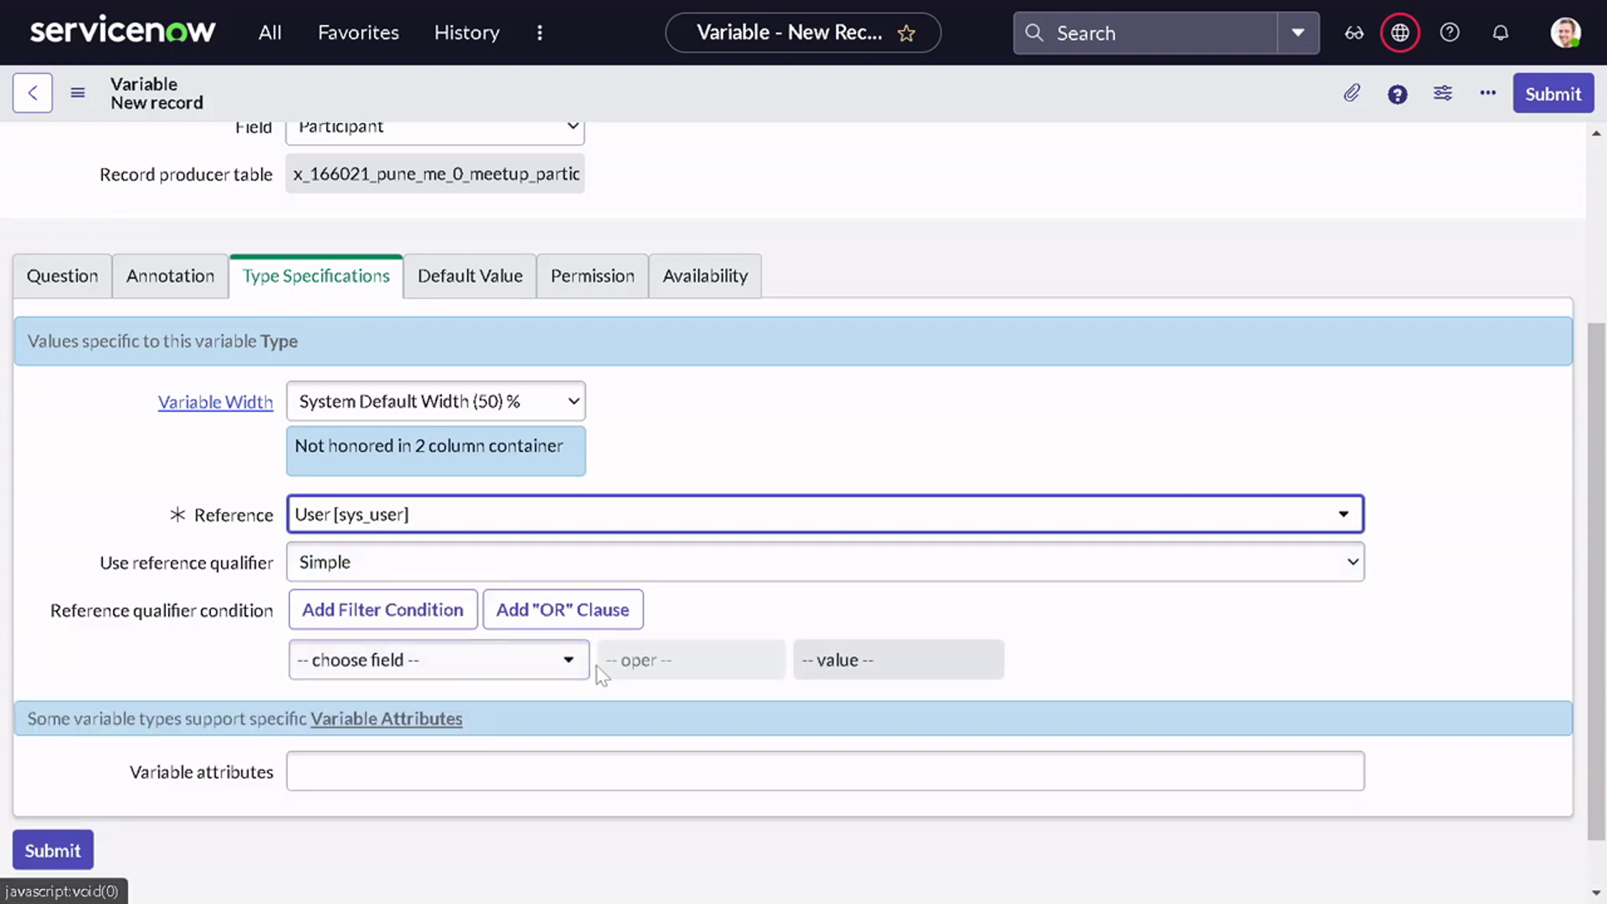
left_click(469, 679)
scroll(460, 563, "down", 1)
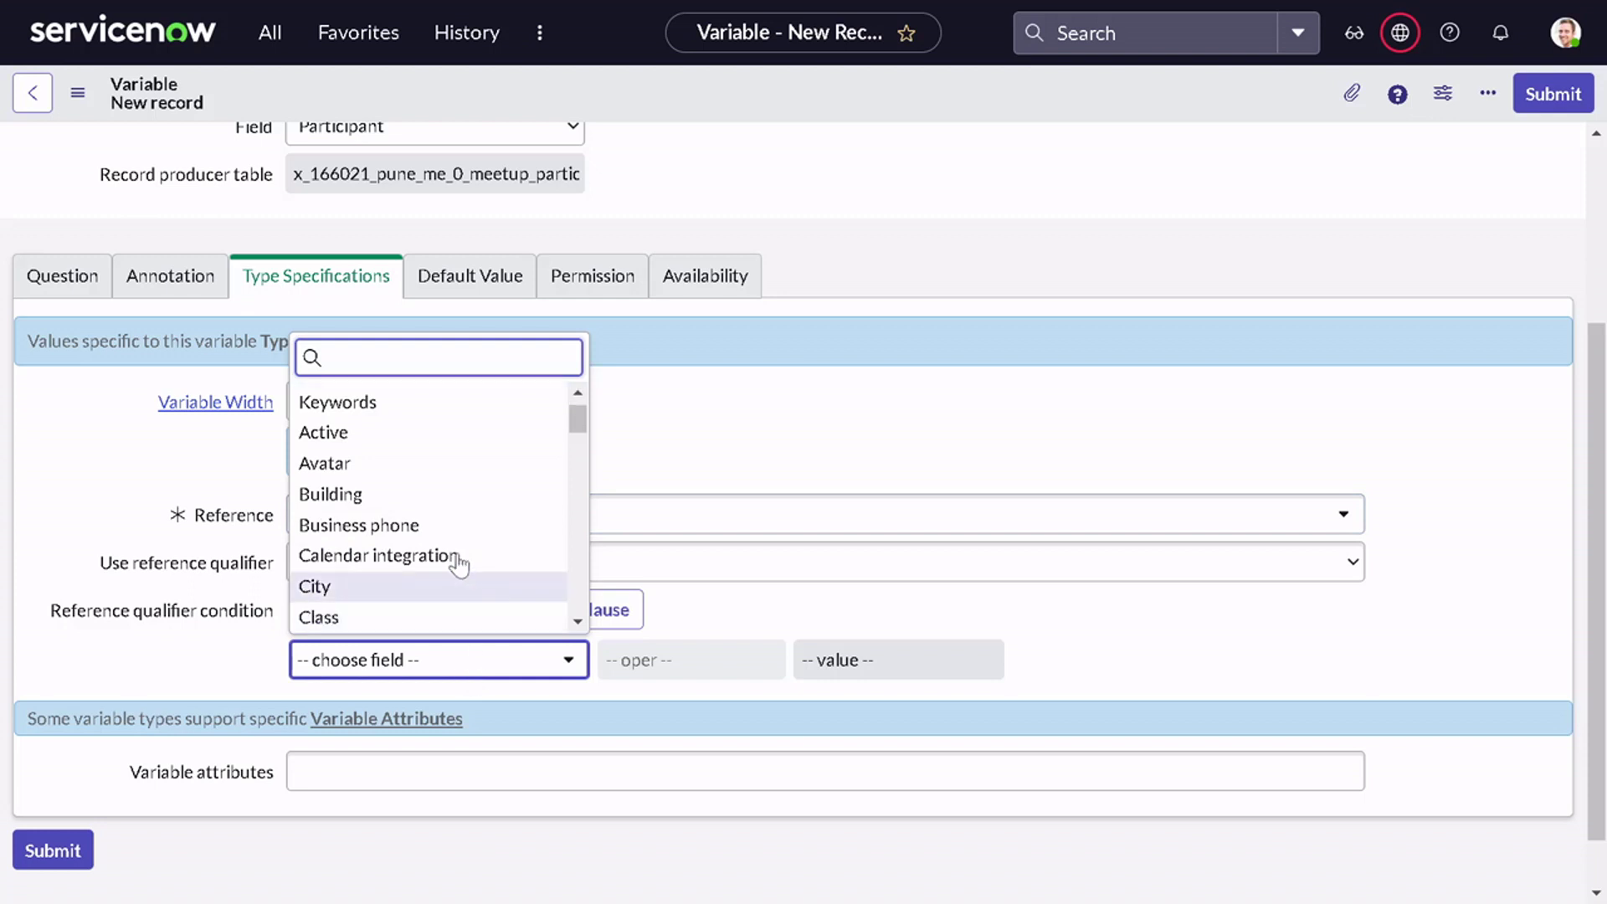
left_click(449, 433)
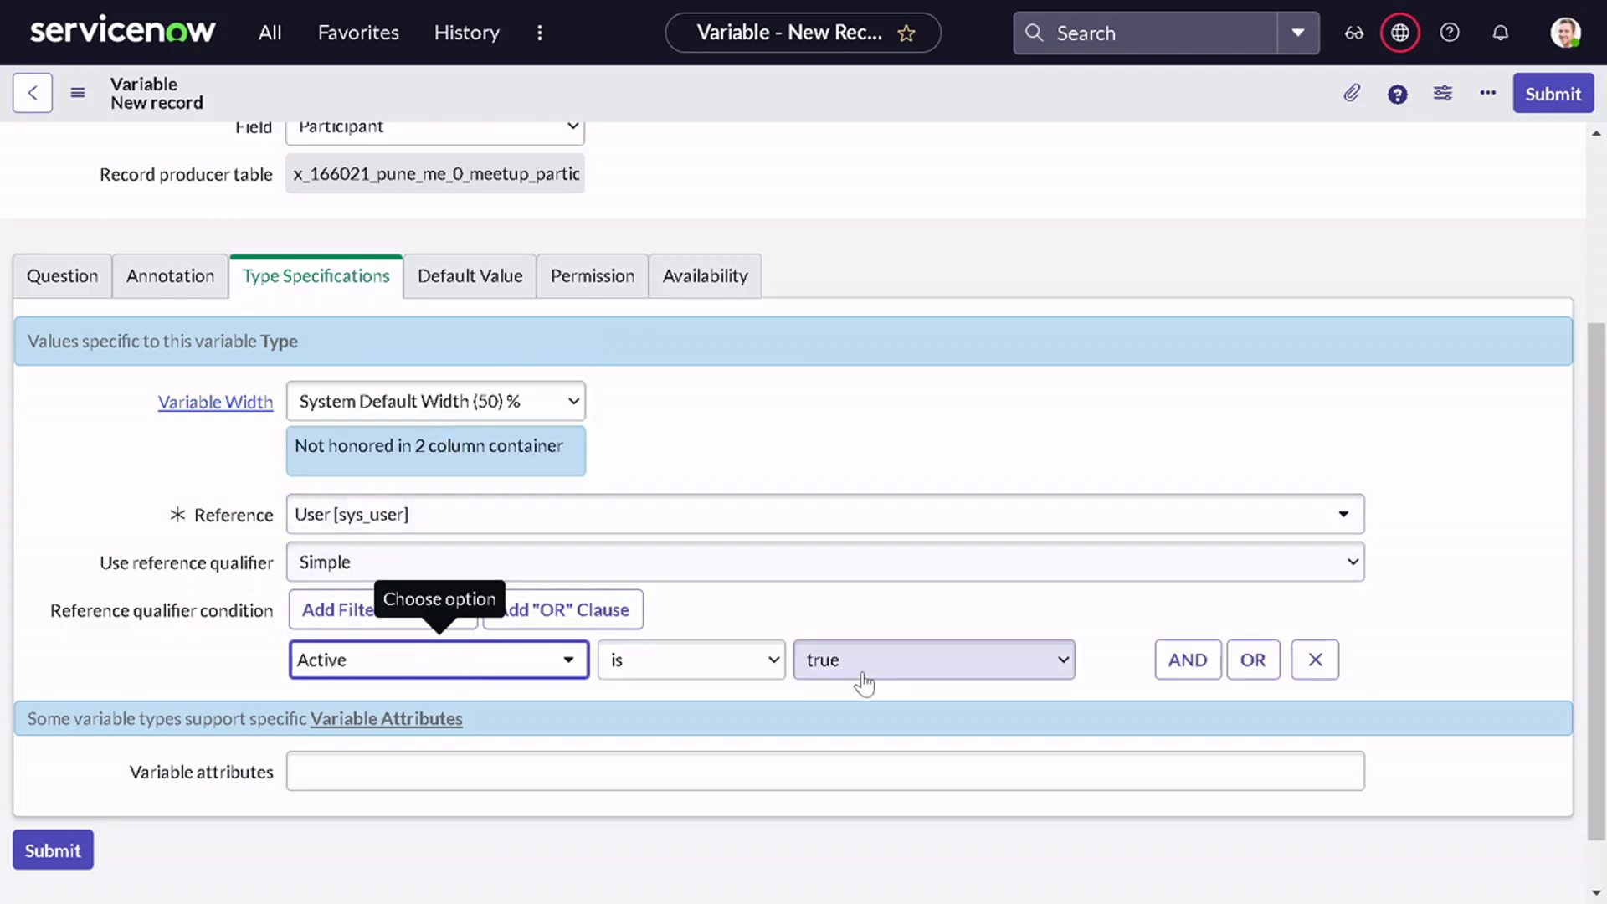
scroll(581, 435, "up", 3)
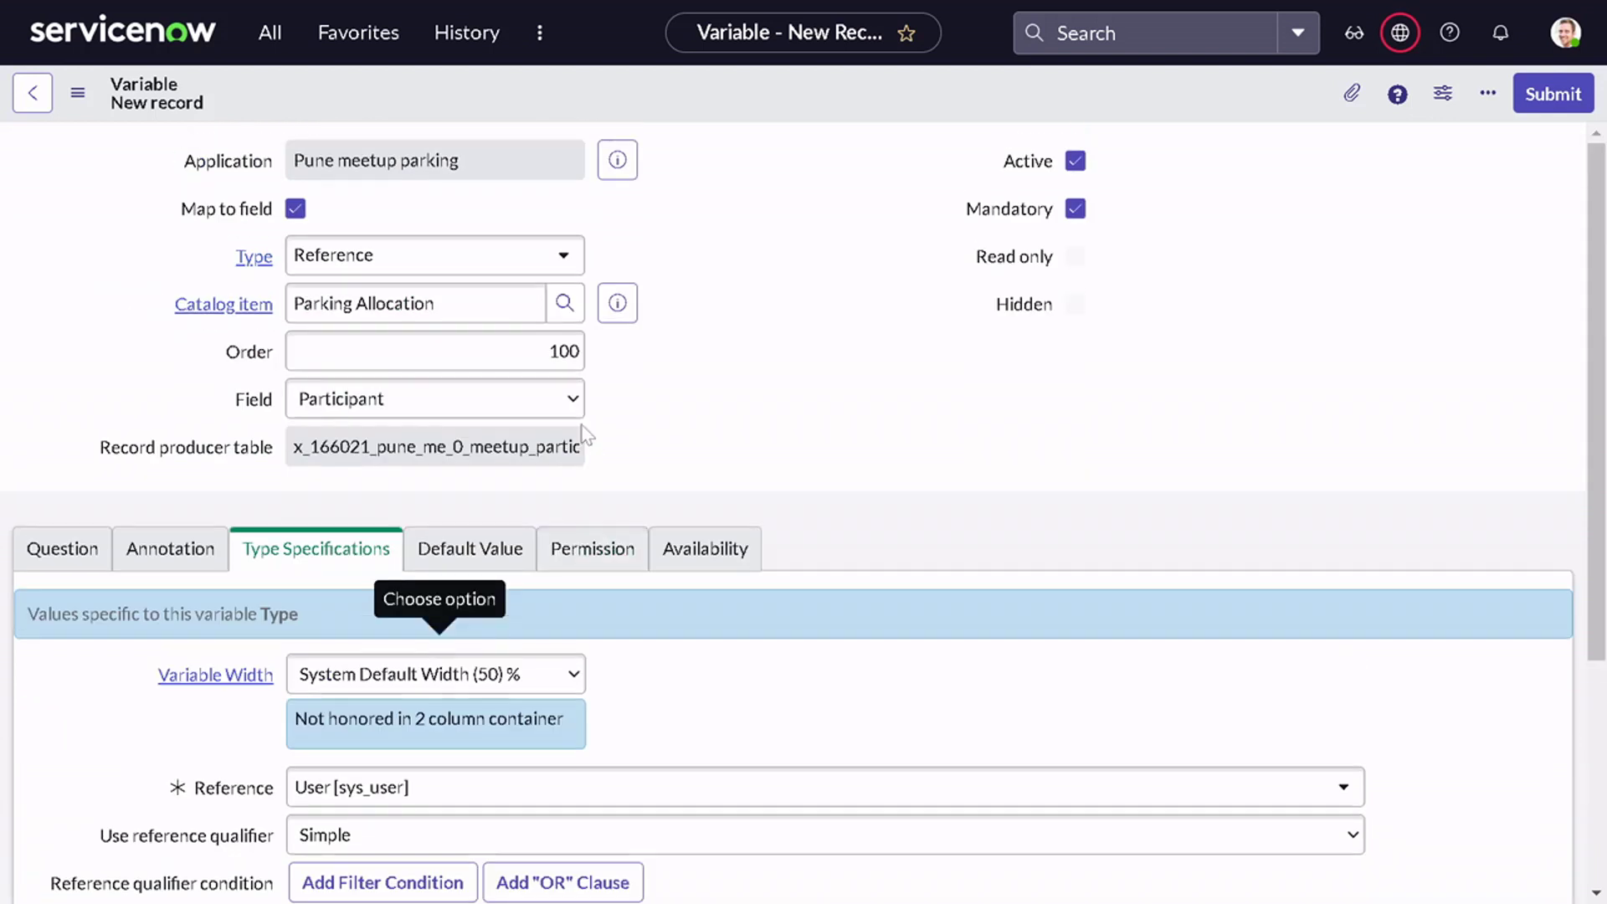
right_click(636, 104)
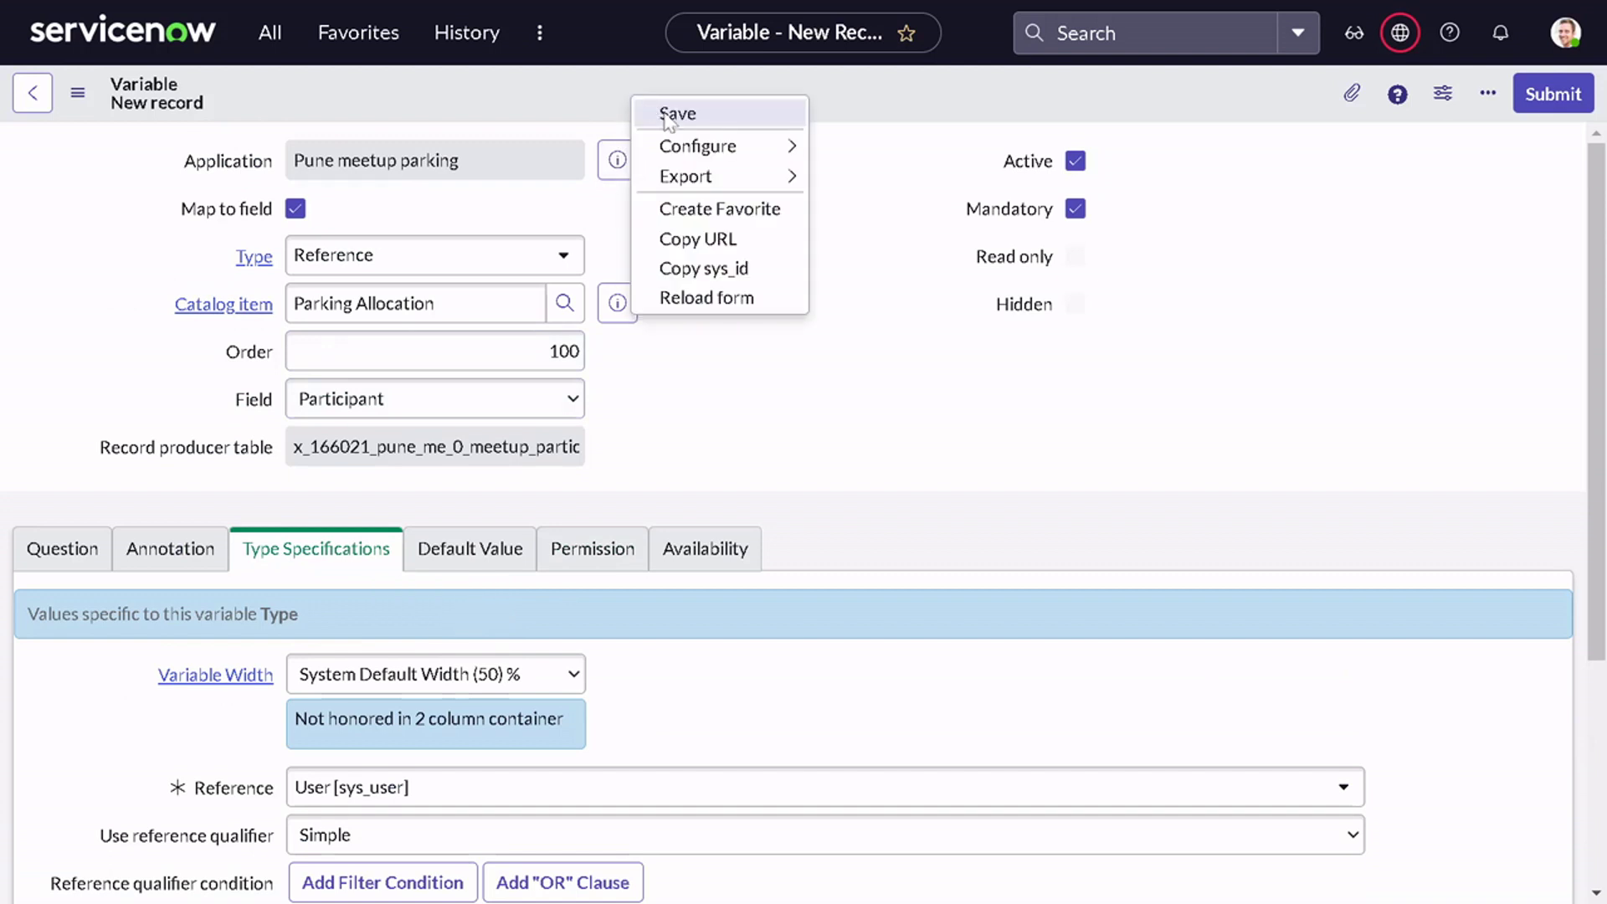
left_click(669, 122)
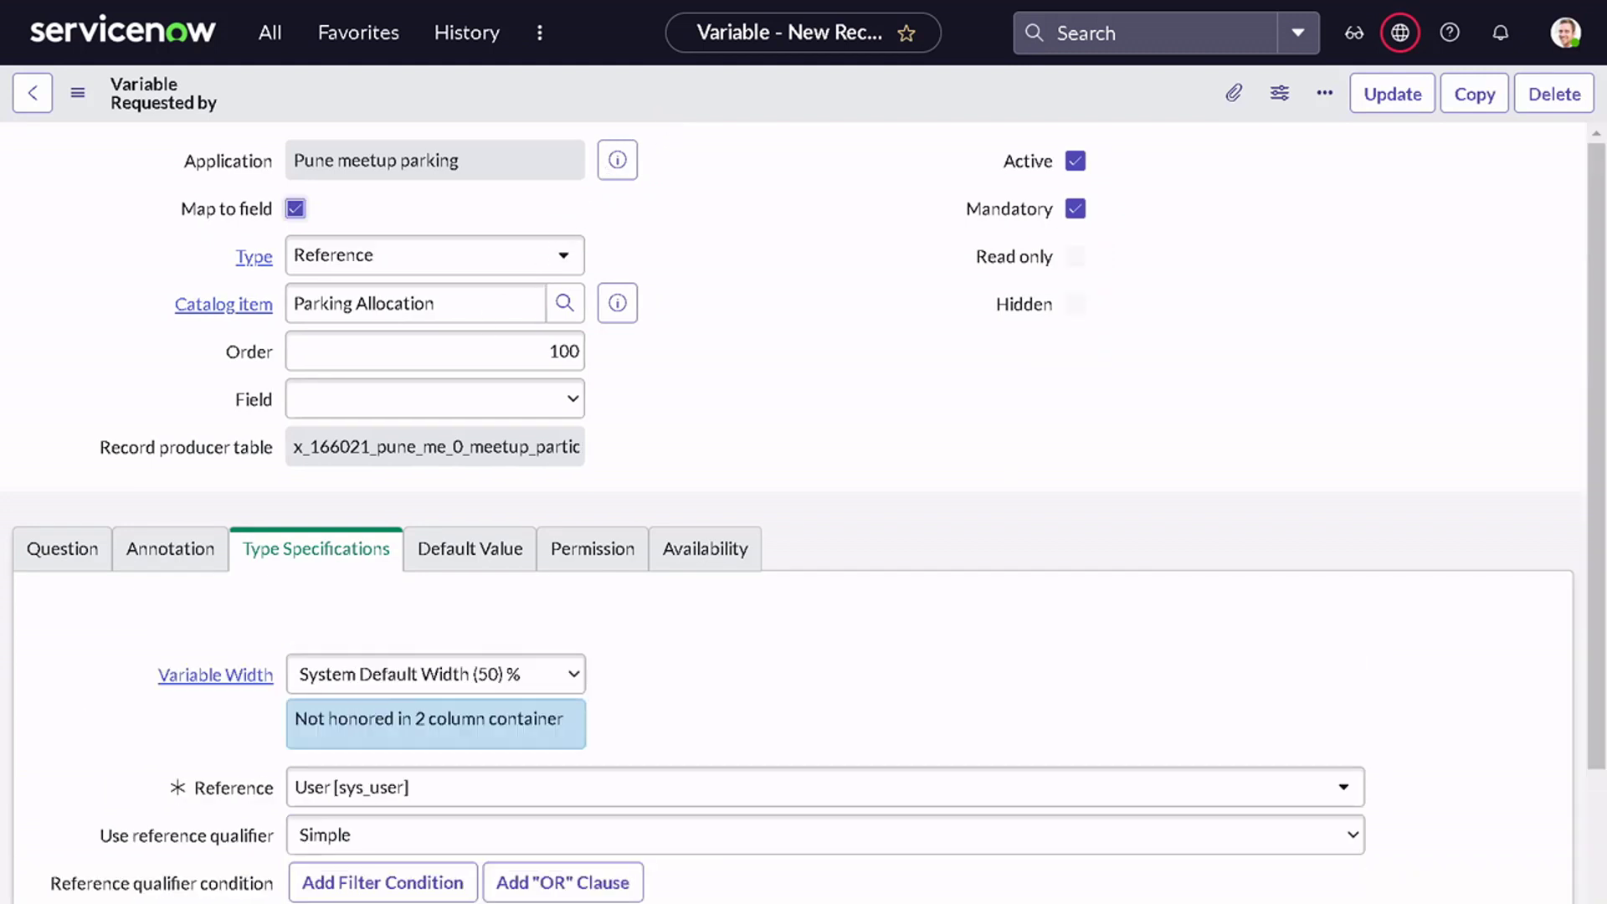
- Map the variable to the Type of user field and change its type to Lookup Select Box
left_click(448, 405)
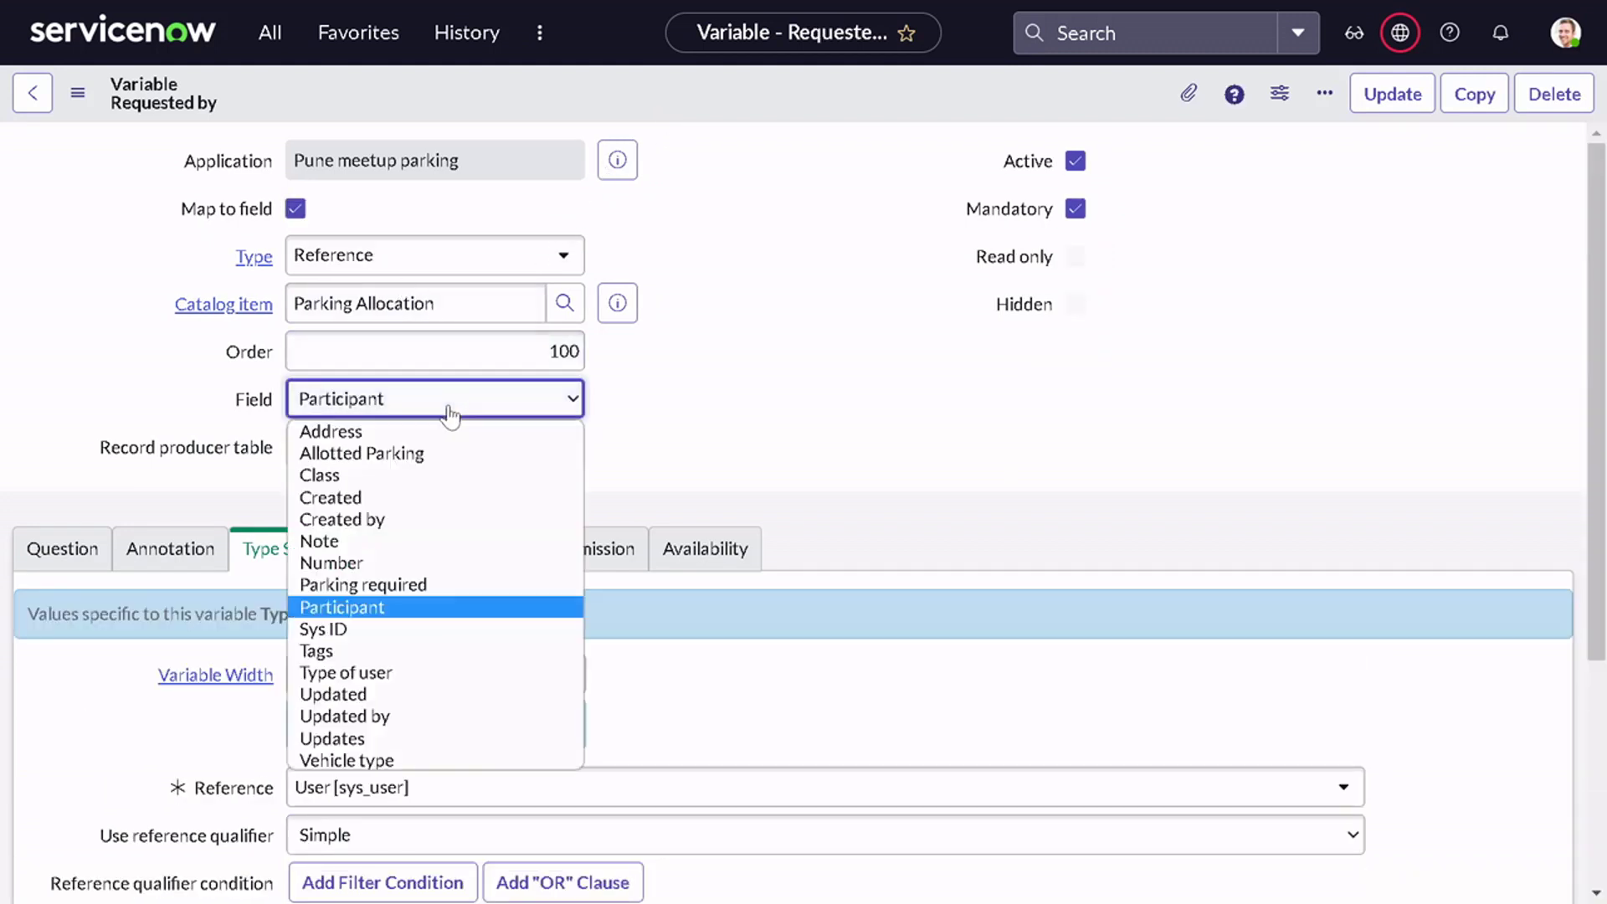
left_click(343, 673)
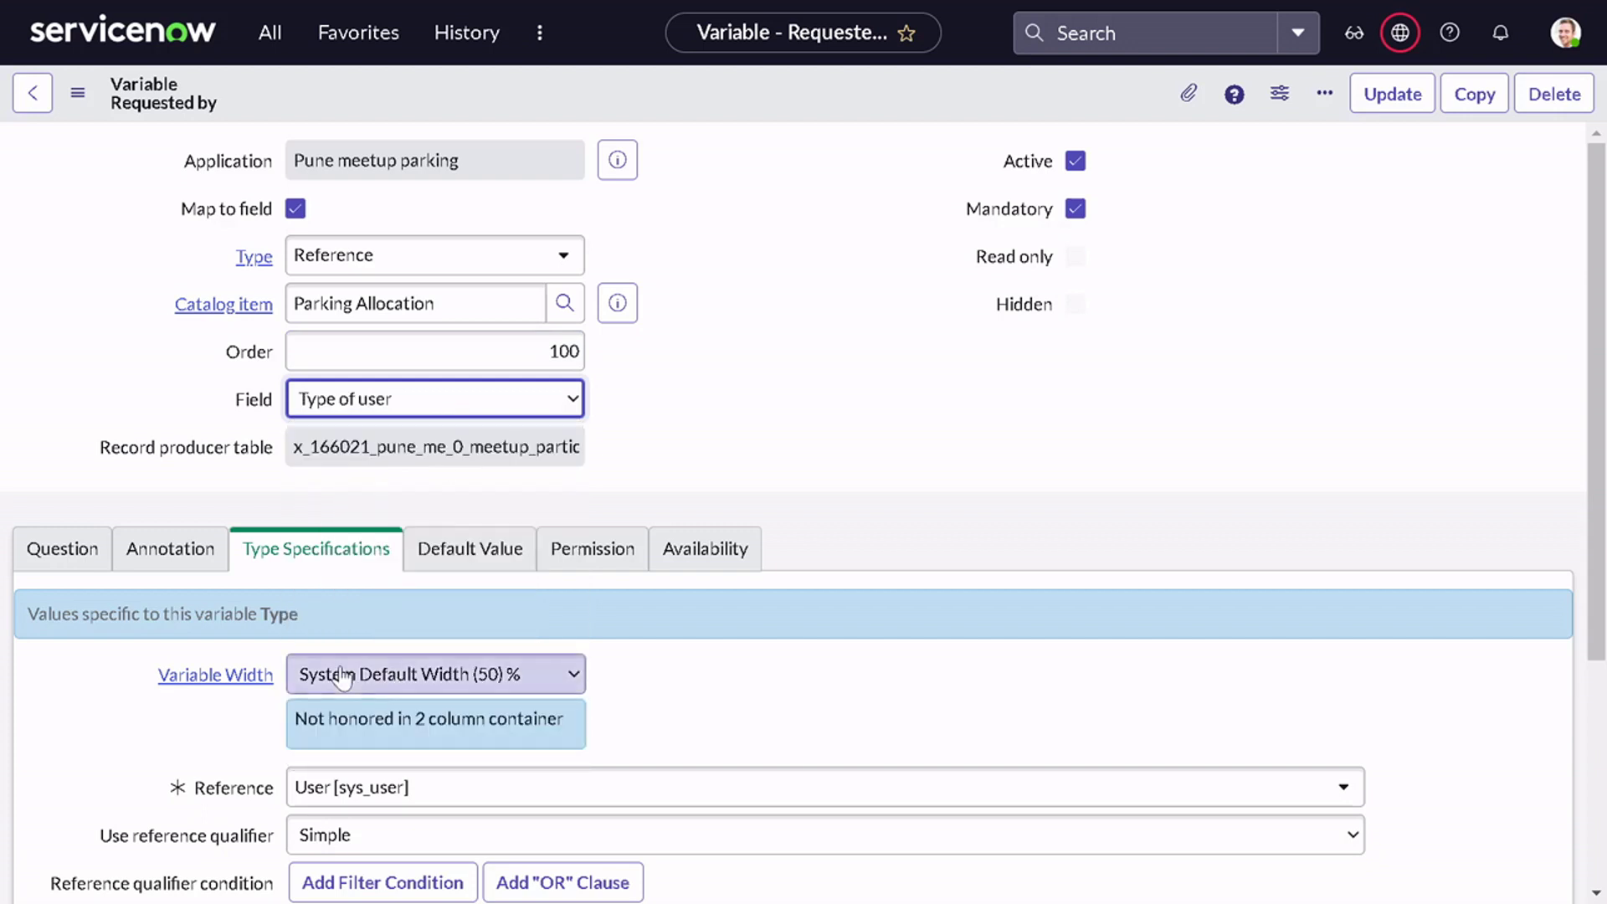
left_click(554, 264)
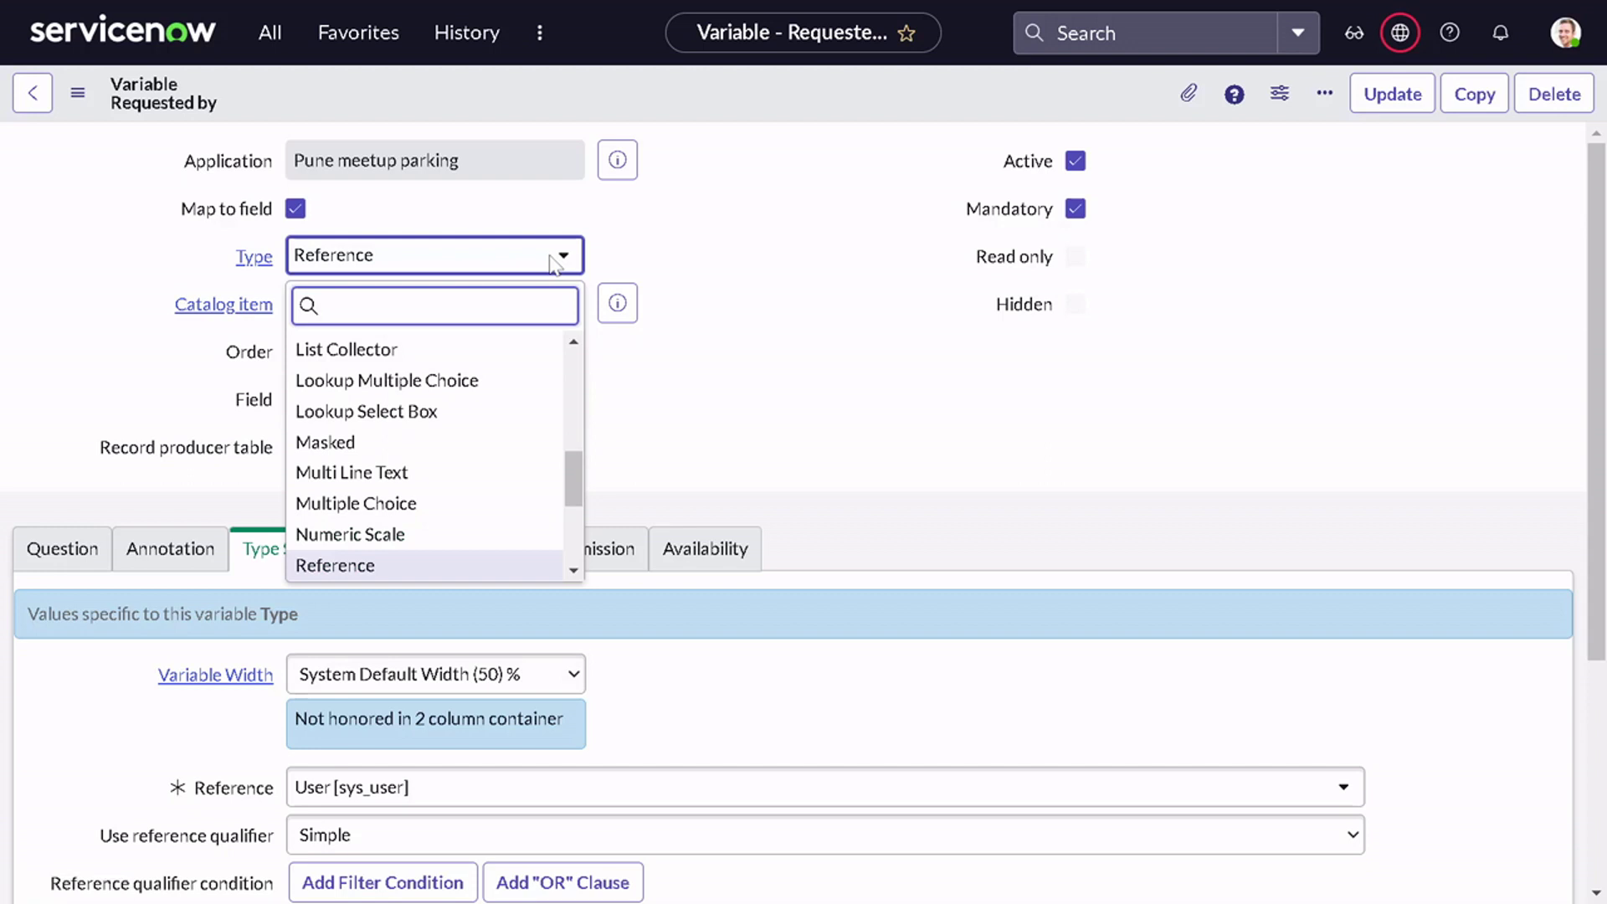
left_click(484, 413)
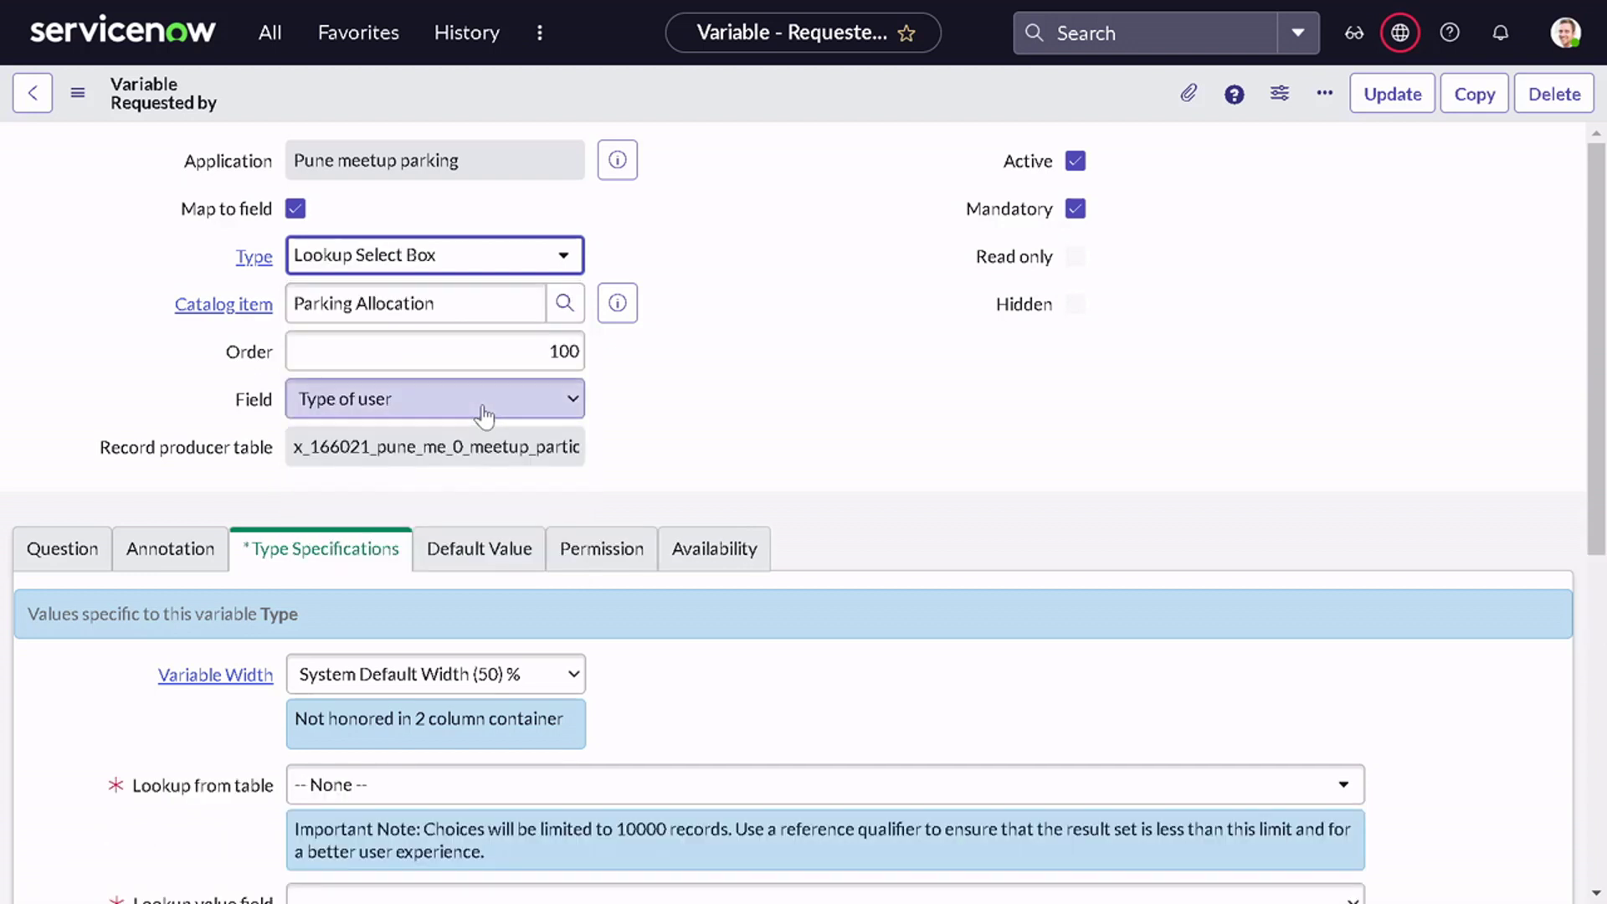
- Replace the variable's question text with "External /Internal"
scroll(484, 412, "down", 3)
scroll(527, 519, "up", 3)
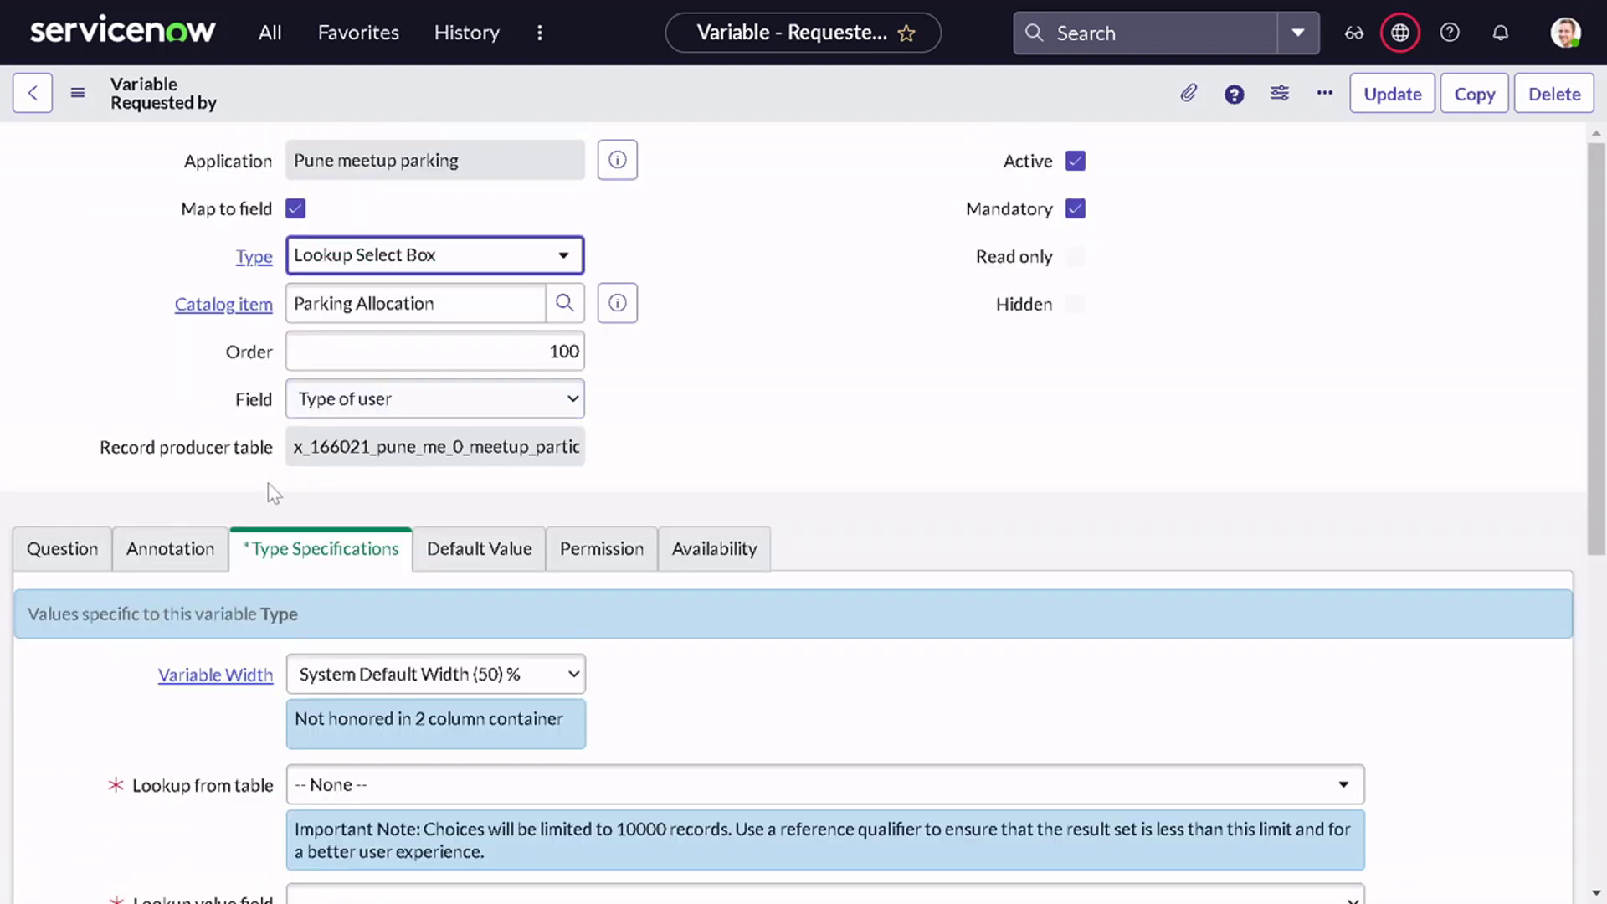
scroll(274, 494, "down", 2)
left_click(92, 431)
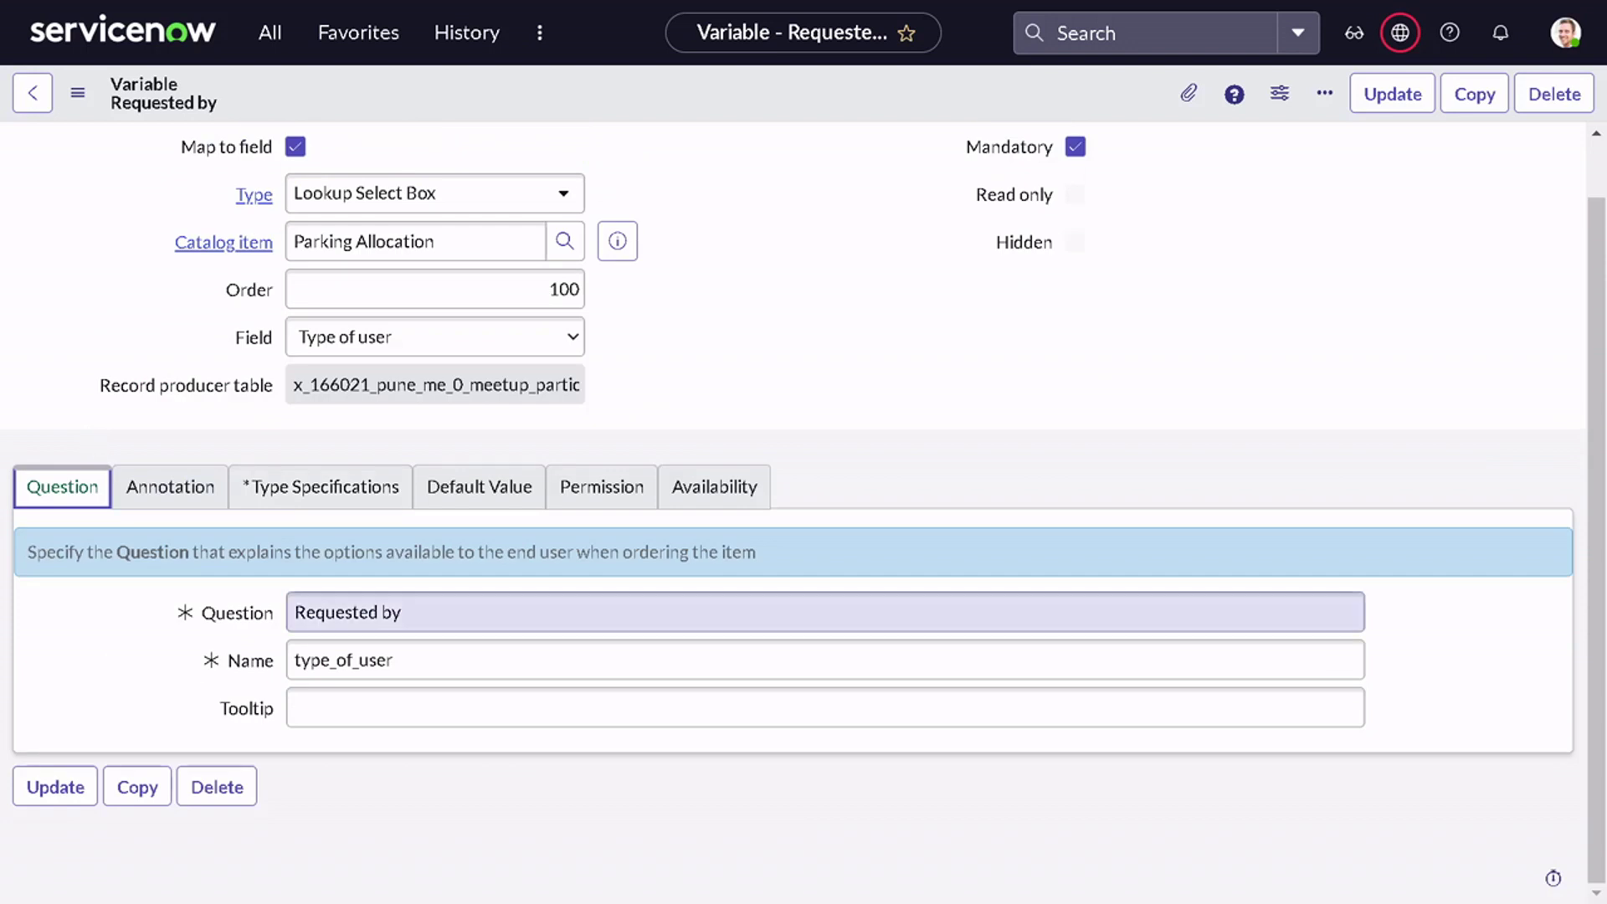
left_click(175, 615)
key("BackSpace")
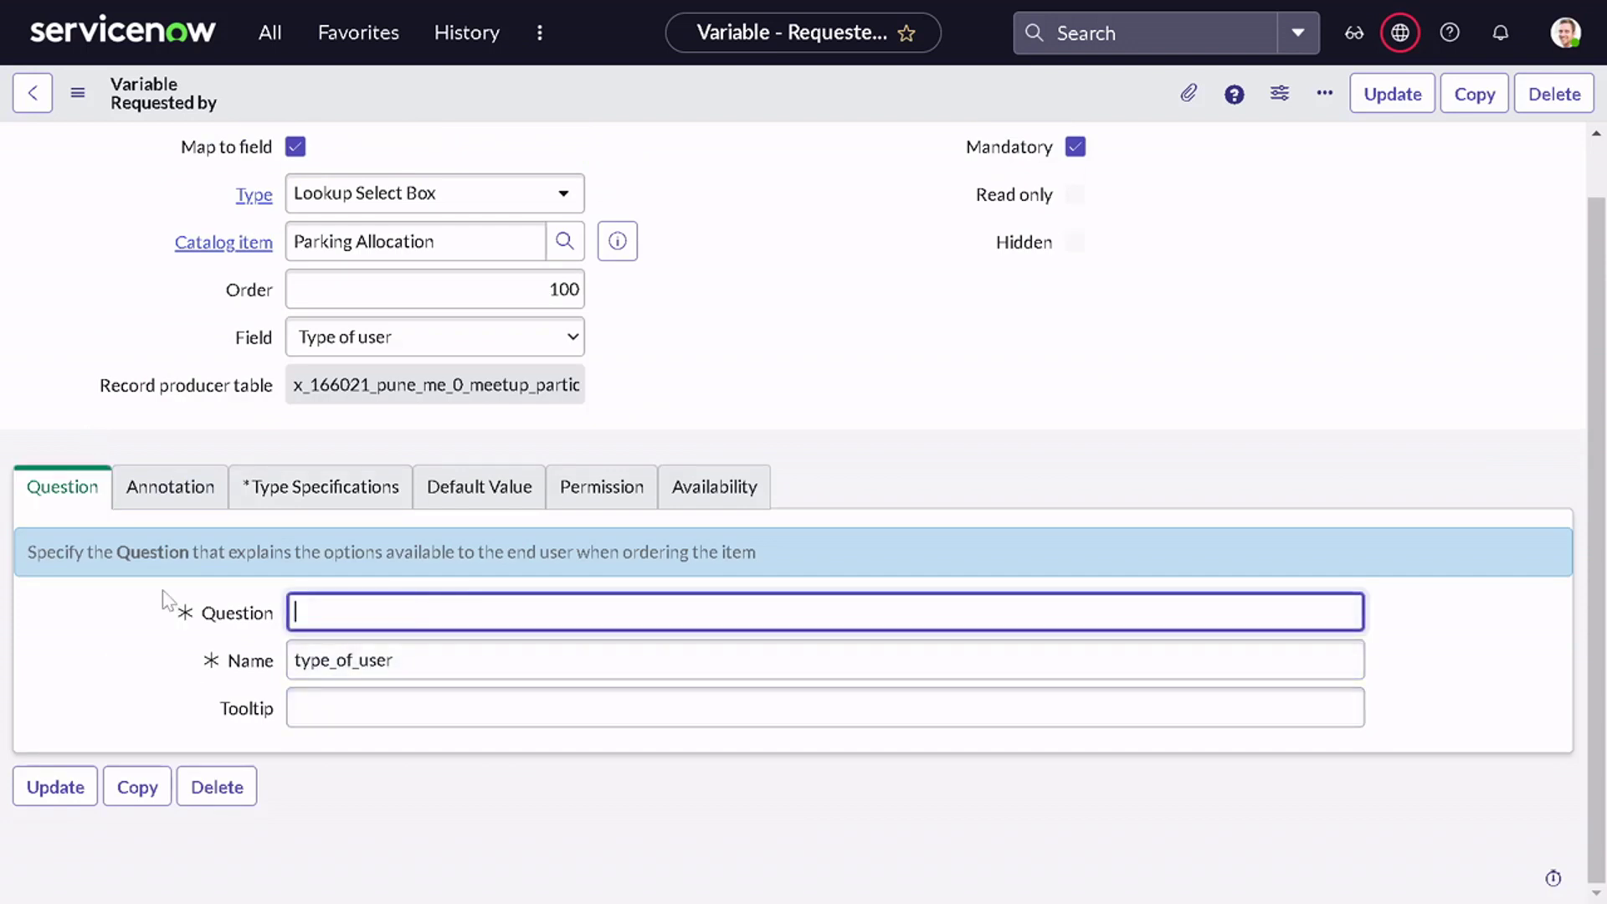
type("Are")
type("Exc")
key("BackSpace")
type("ternal")
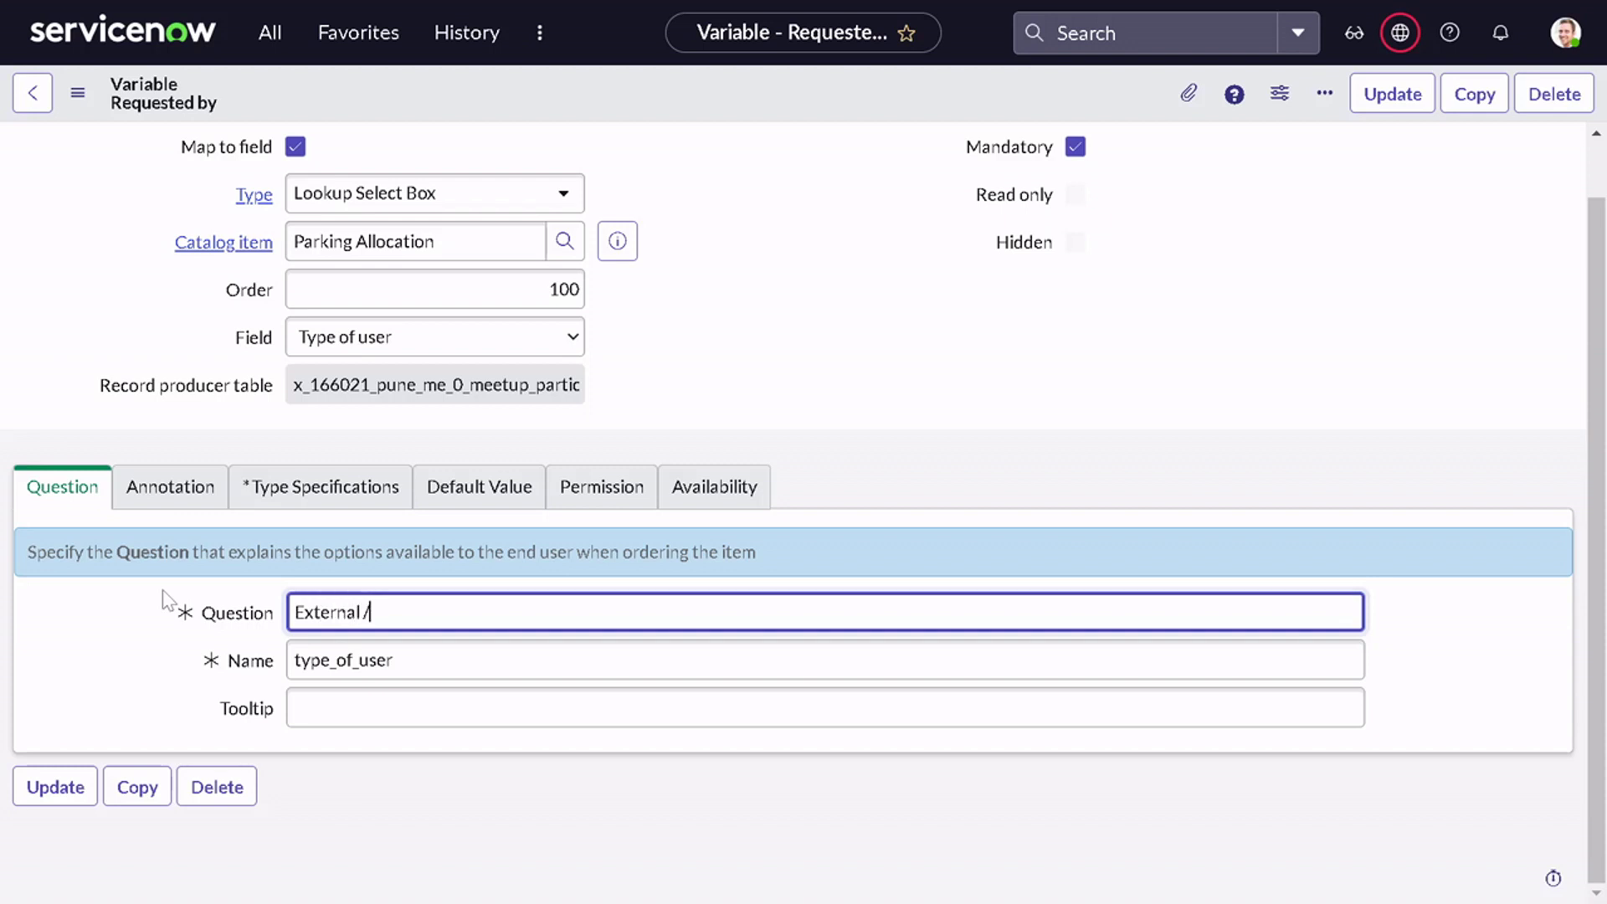
type(" /Internal")
- Set the variable to look up from the Meetup Participants table, with Type of user as the lookup value field
left_click(267, 497)
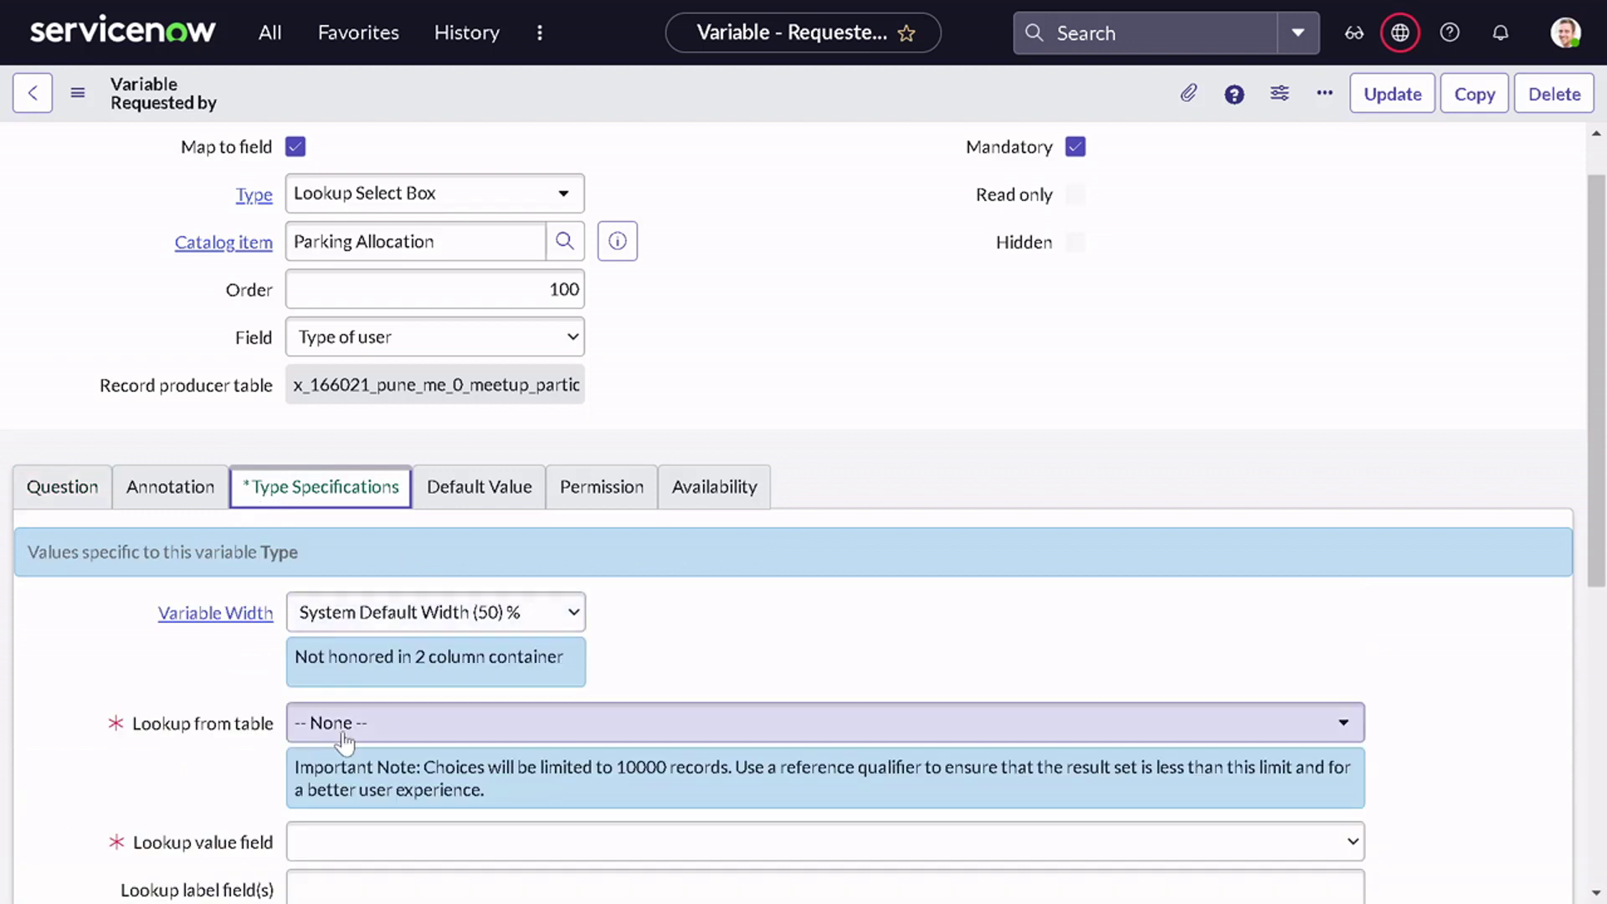
left_click(386, 728)
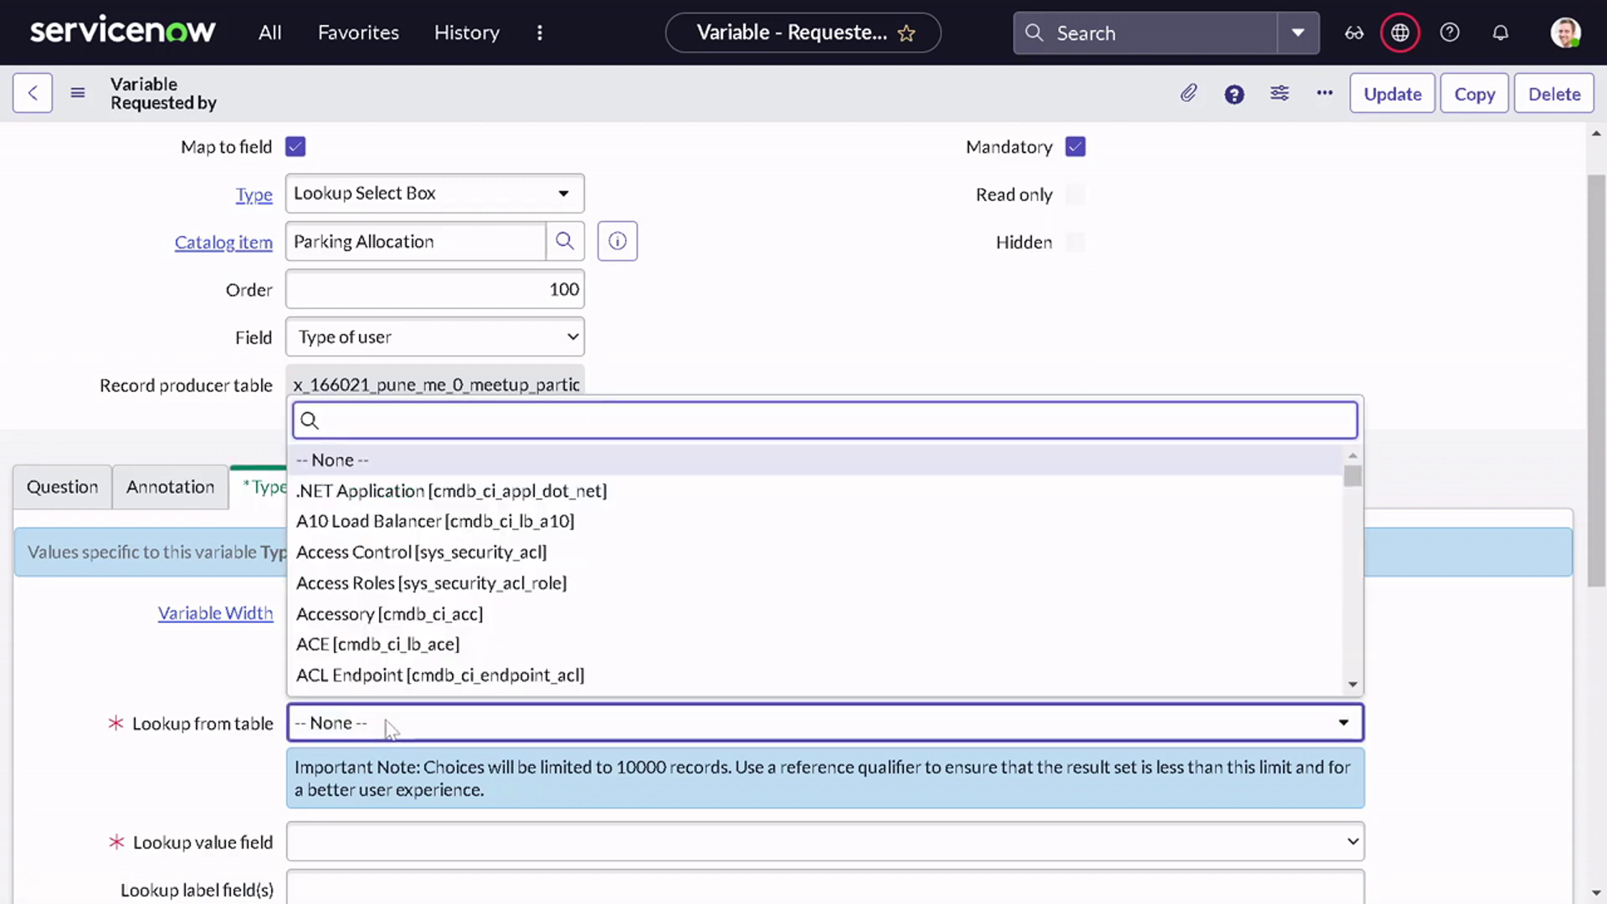
type("meetup")
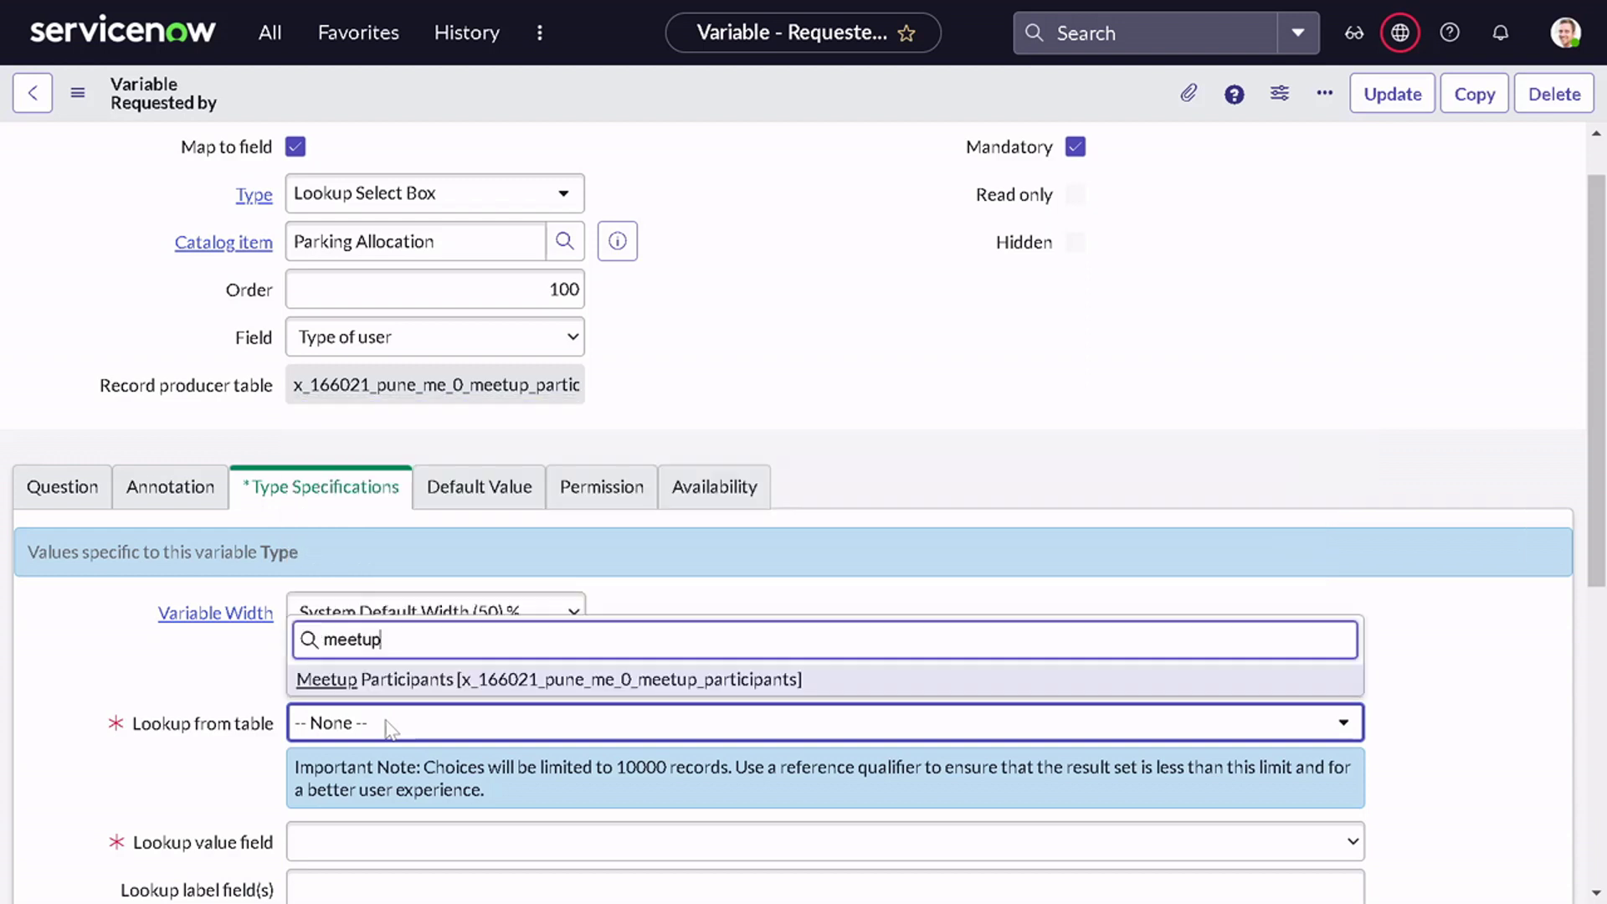
left_click(376, 679)
scroll(393, 673, "down", 3)
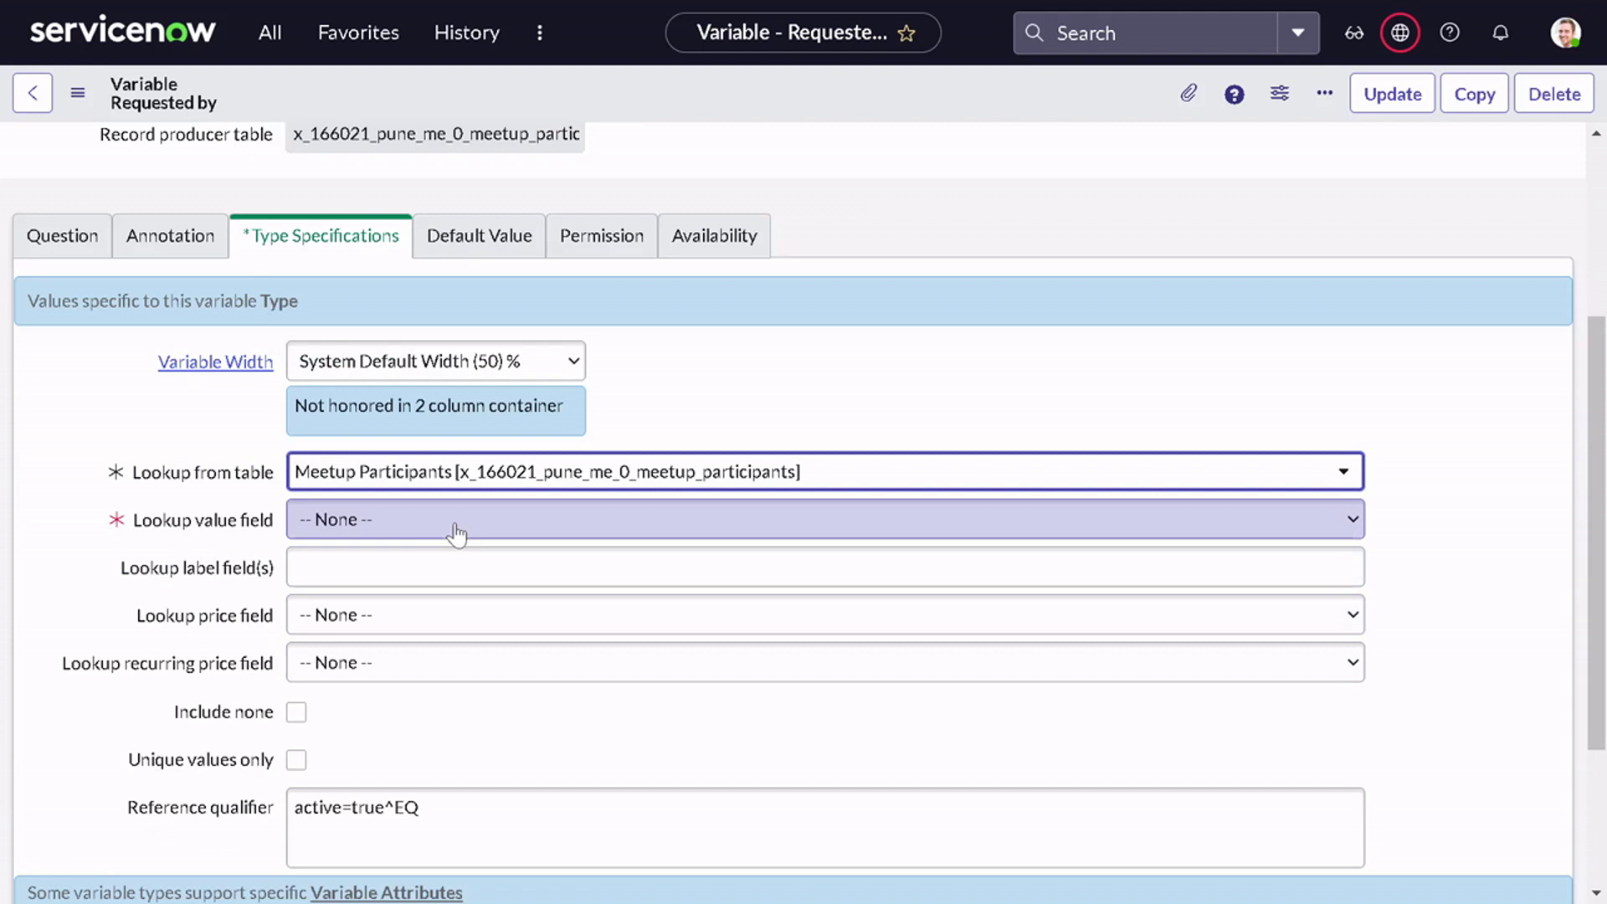
left_click(456, 520)
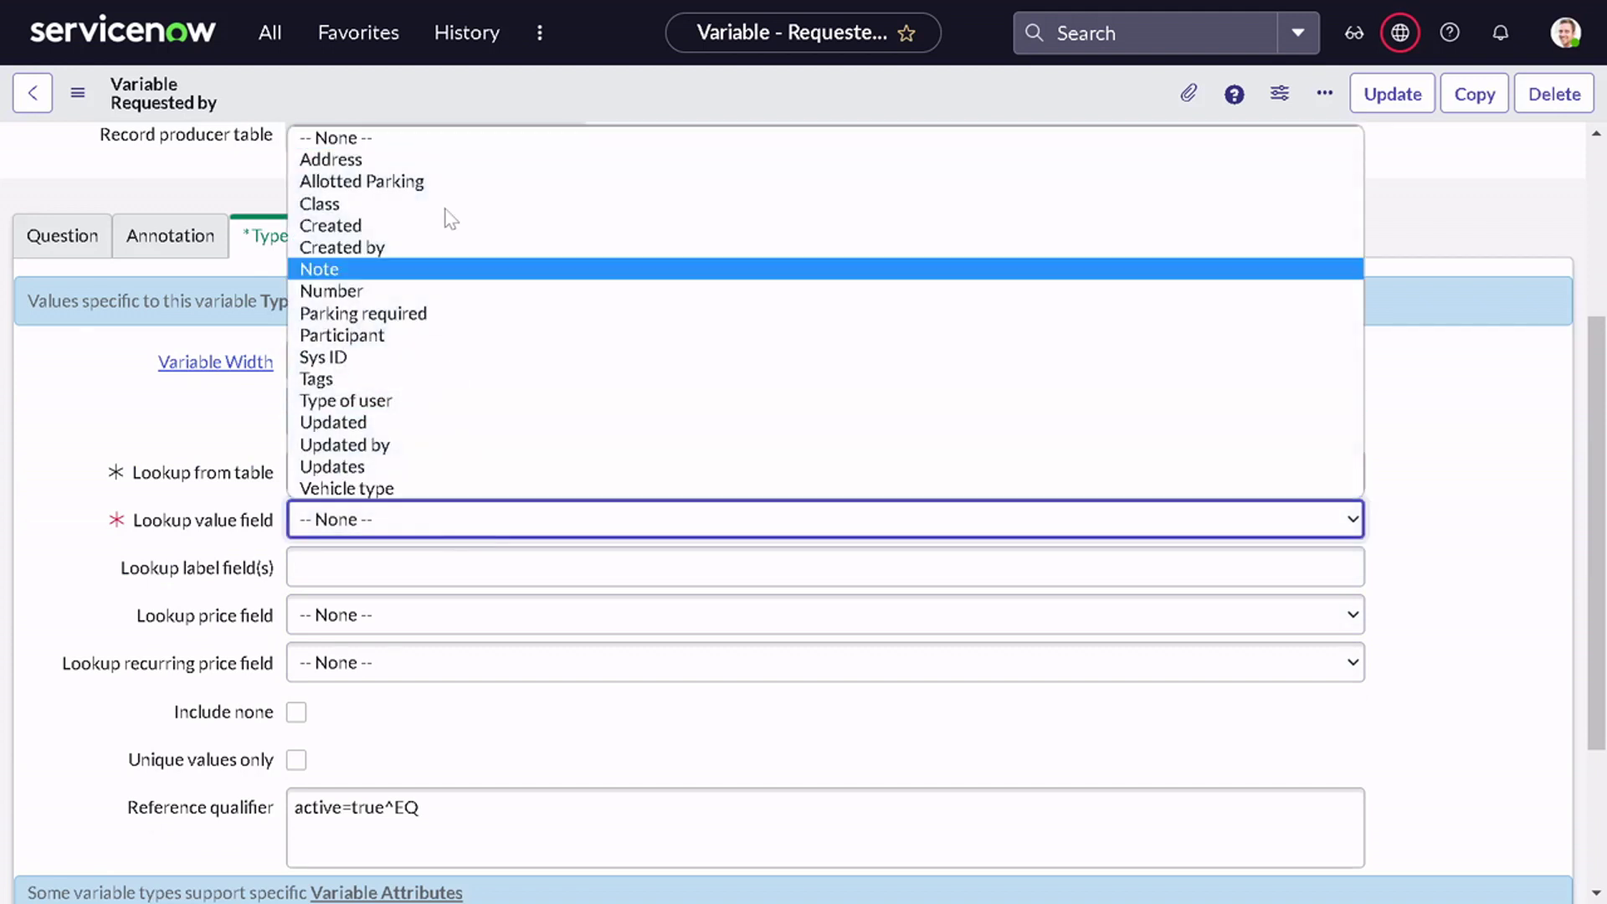
left_click(405, 408)
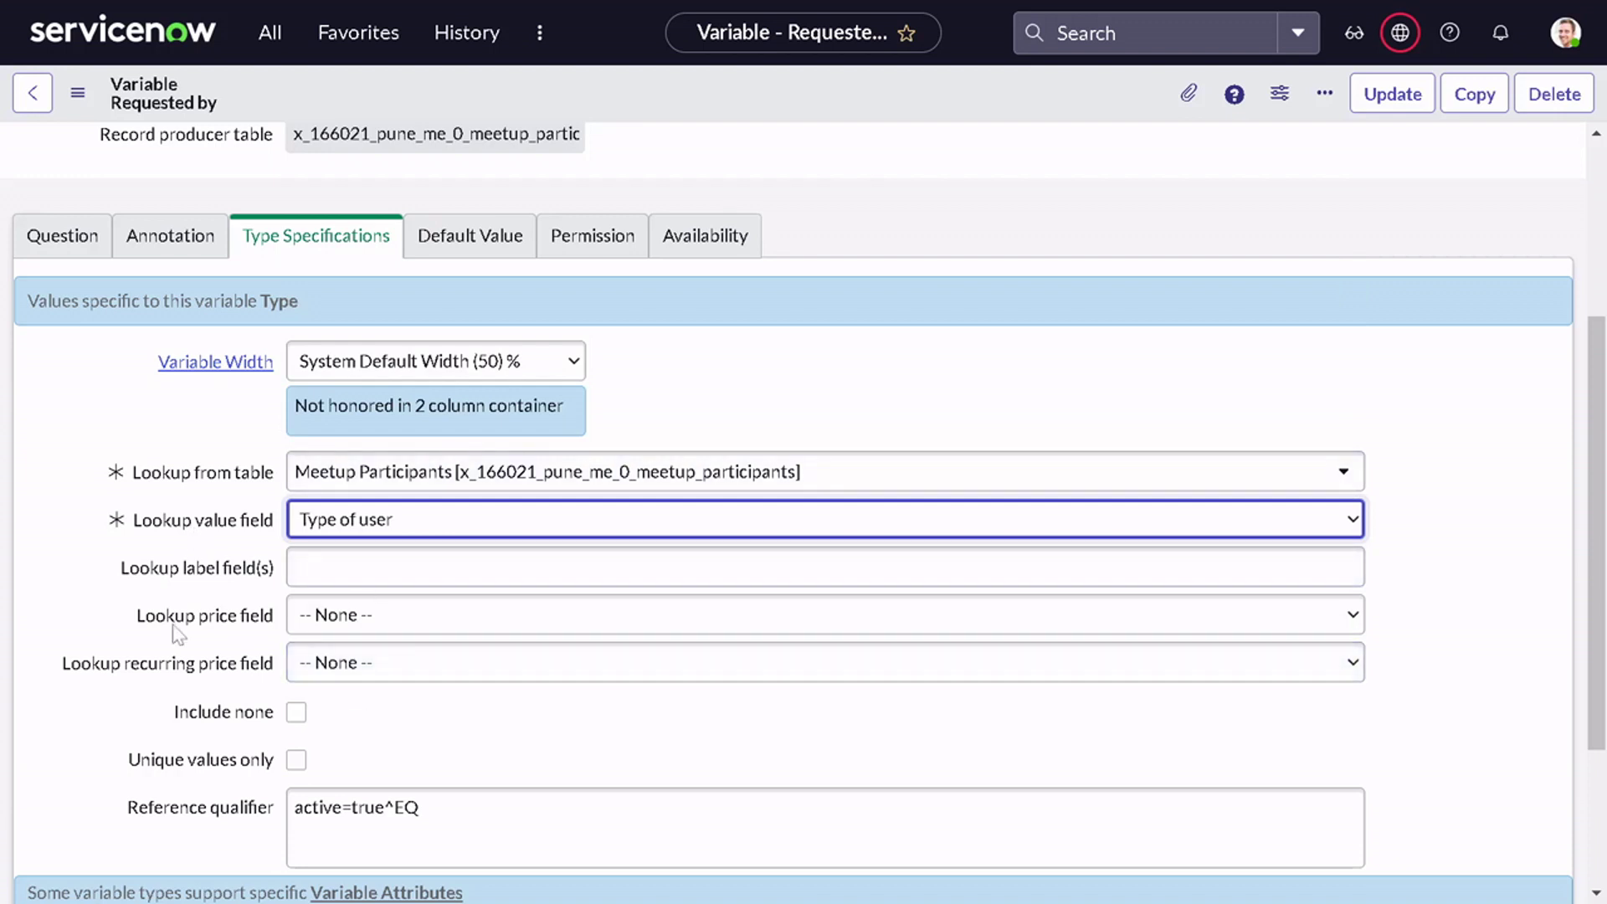
scroll(312, 682, "down", 3)
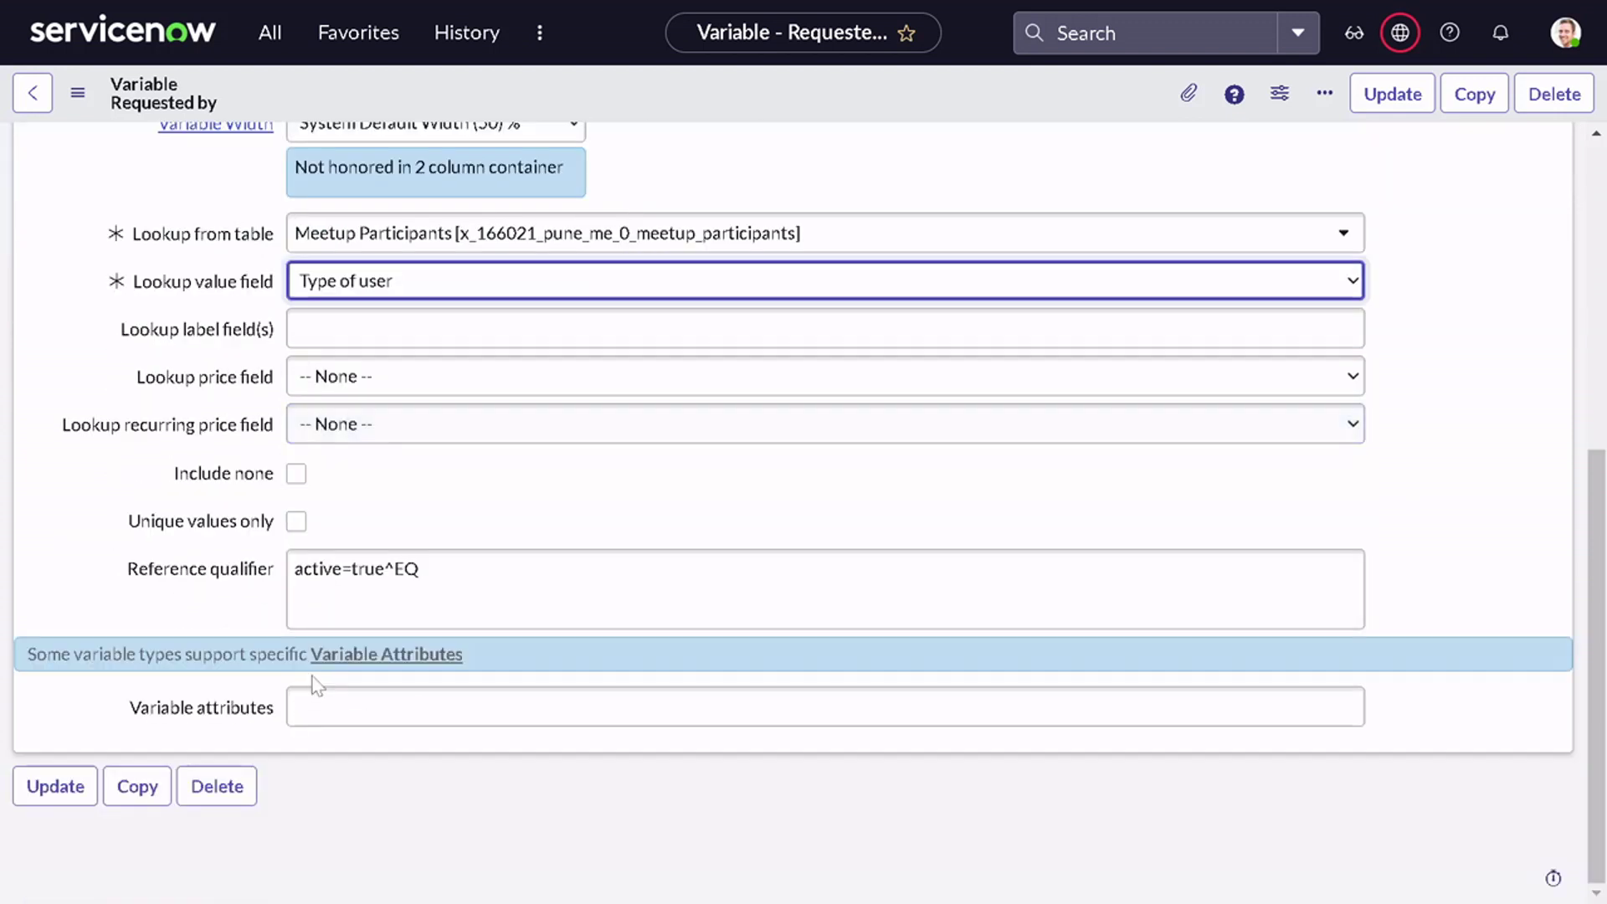
scroll(318, 685, "up", 6)
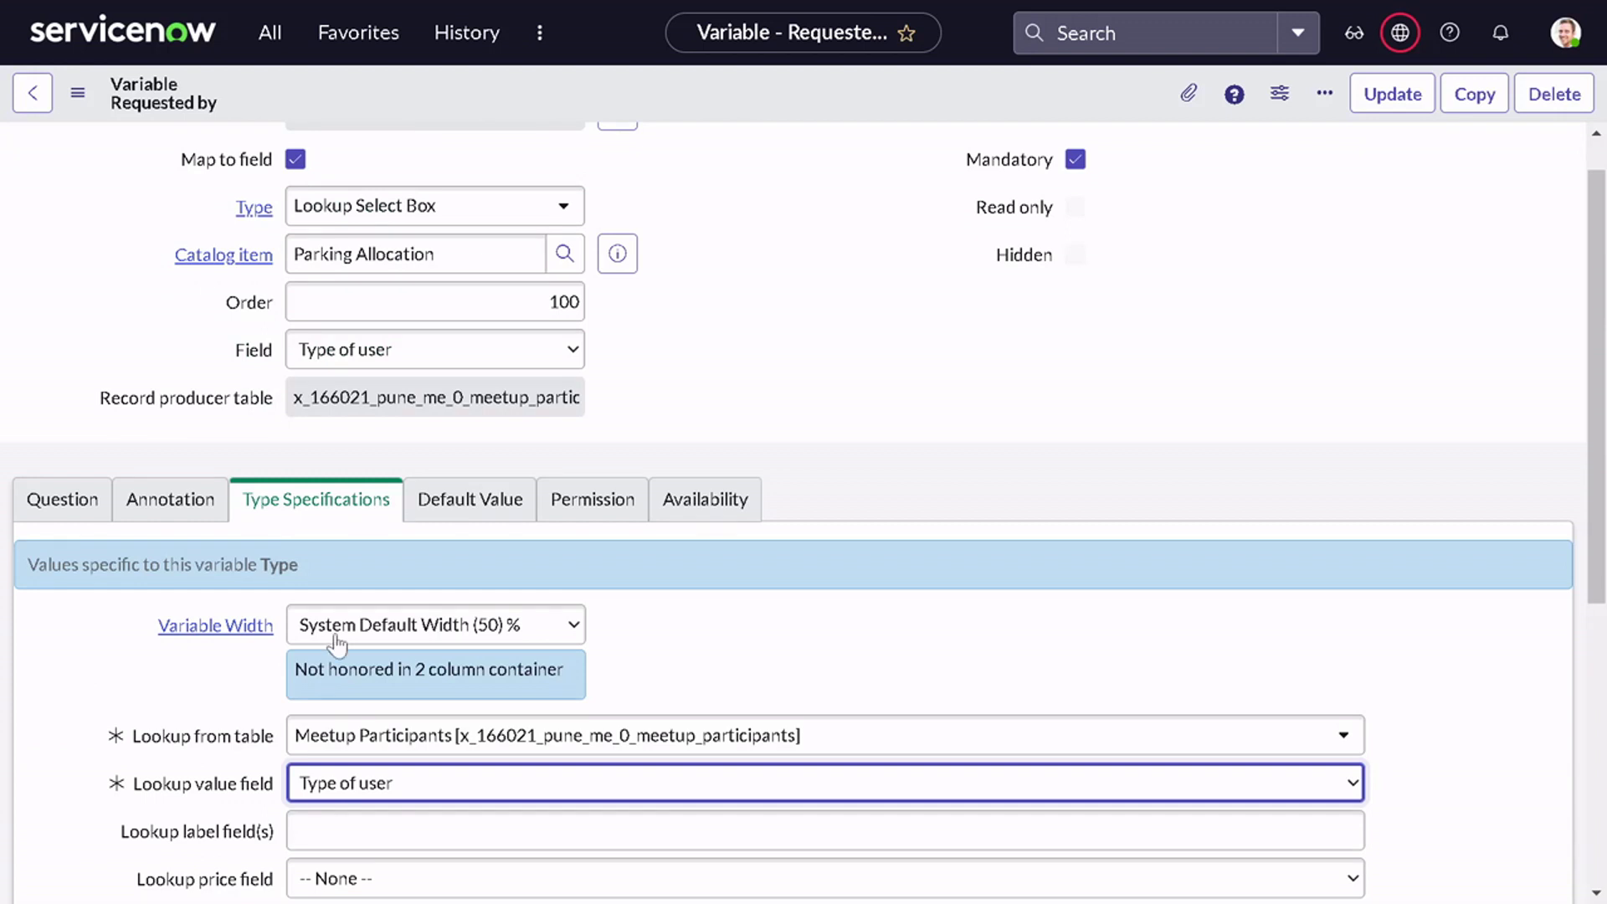
left_click(458, 502)
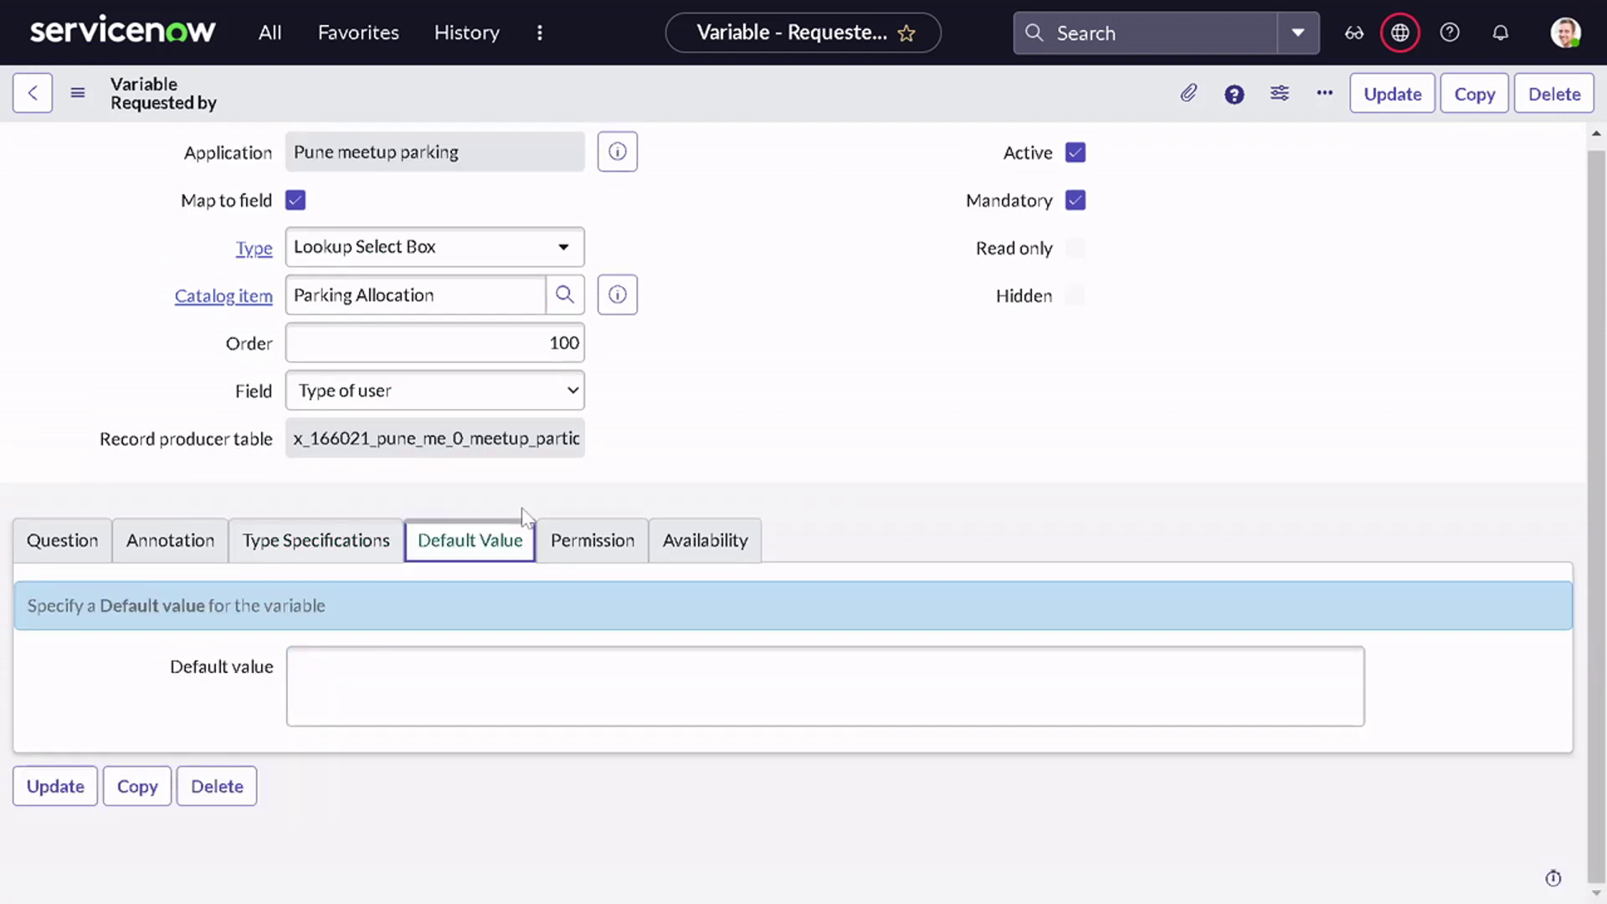
left_click(346, 552)
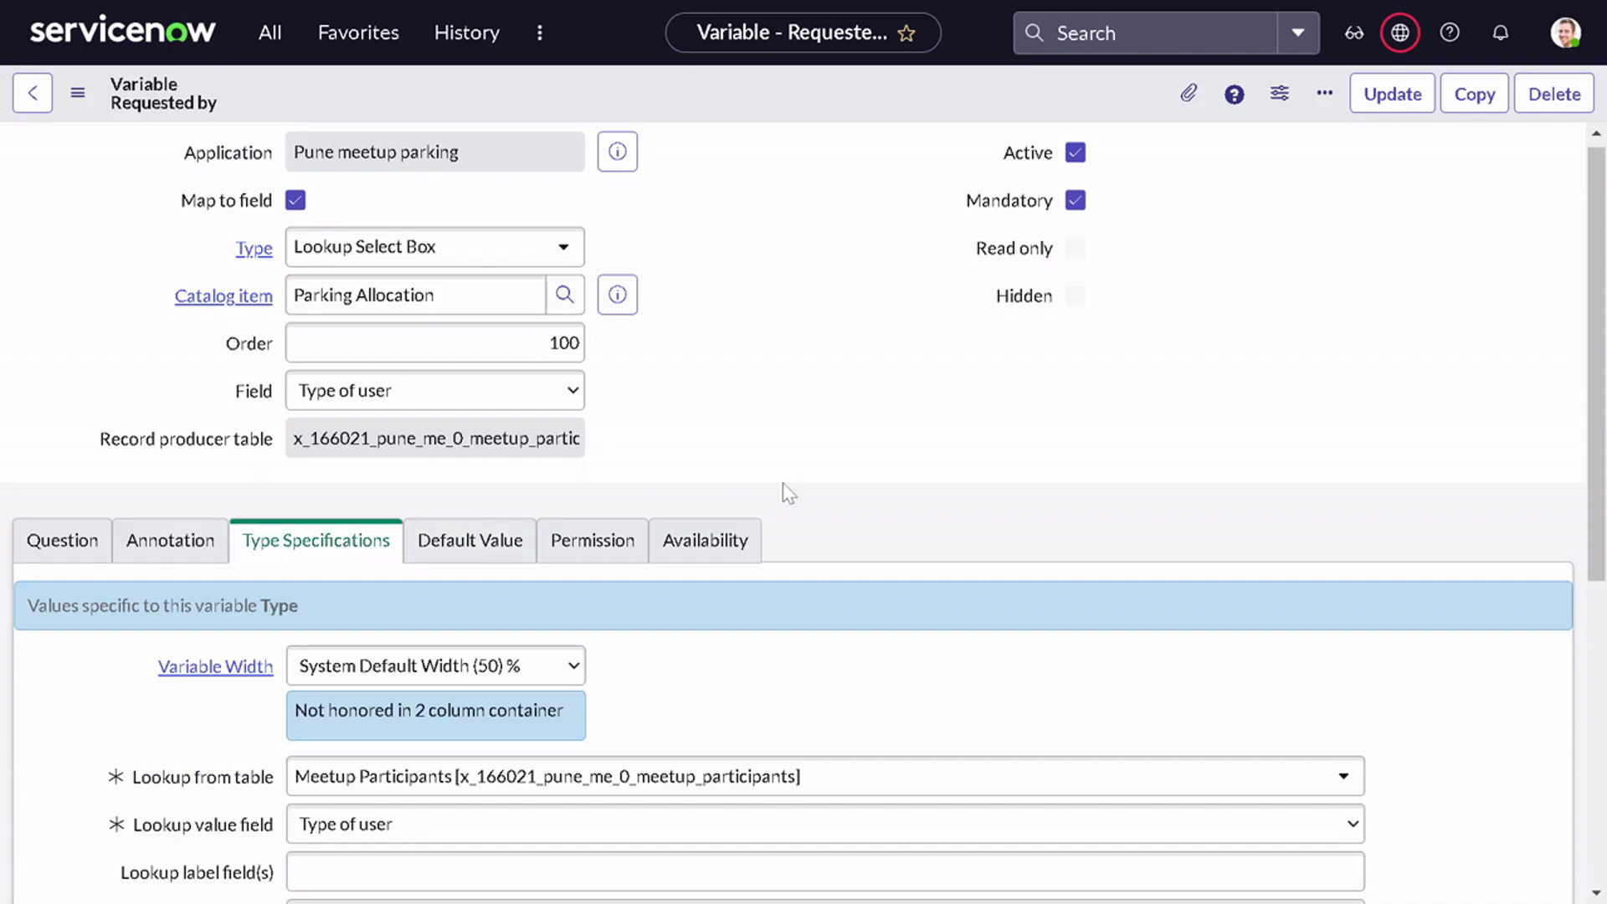
- Insert the edited External /Internal variable as a new record and stay on its form
right_click(687, 121)
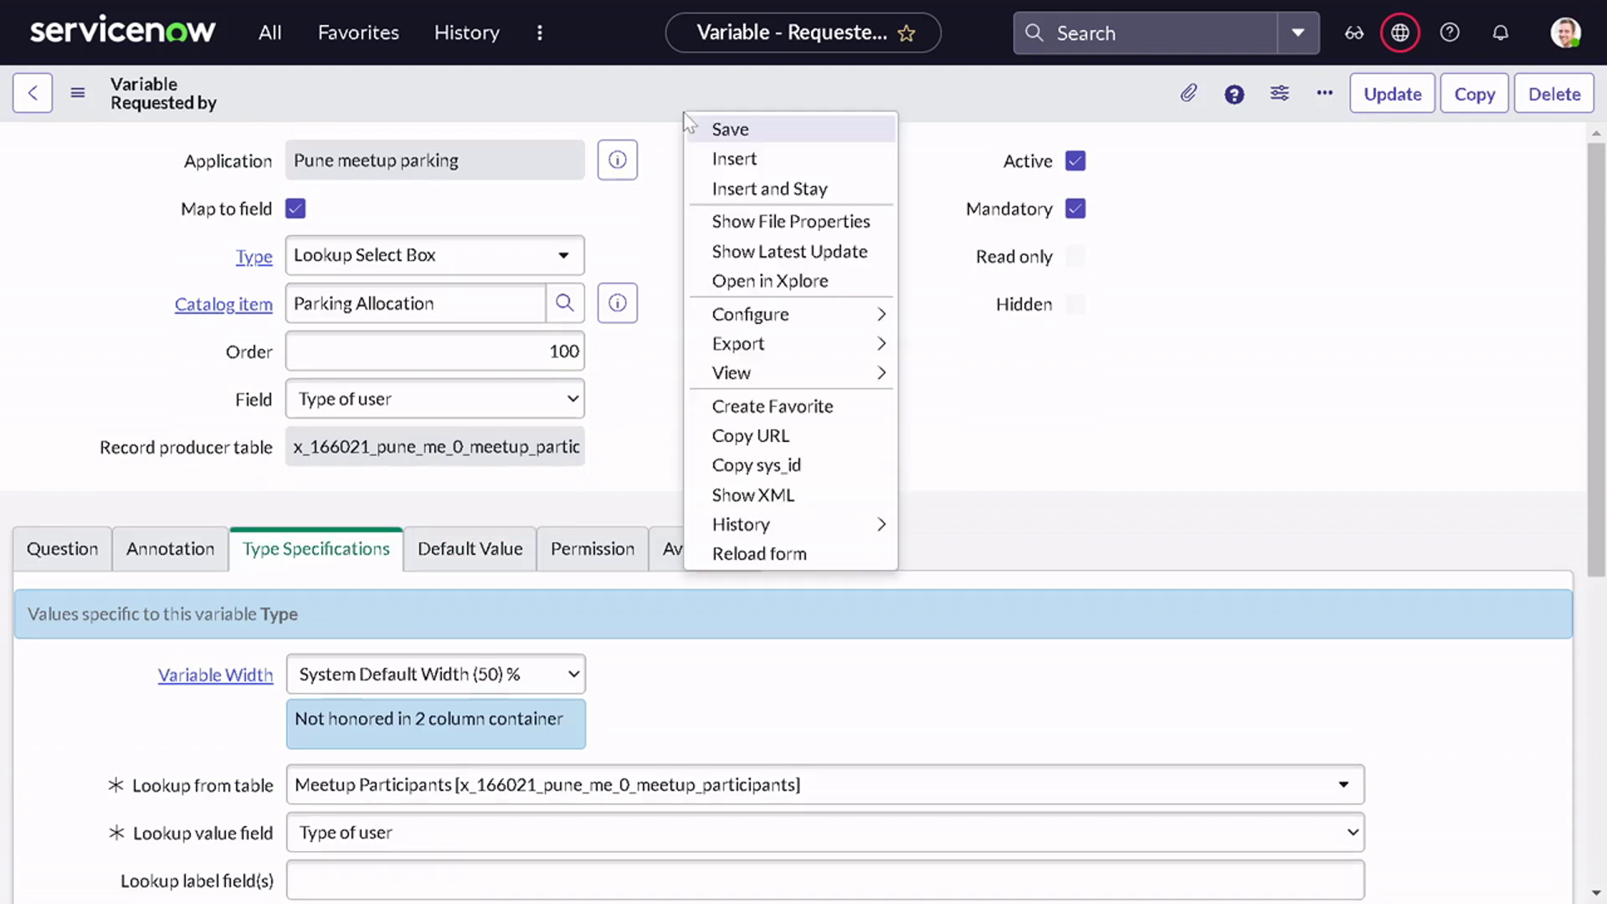
left_click(752, 201)
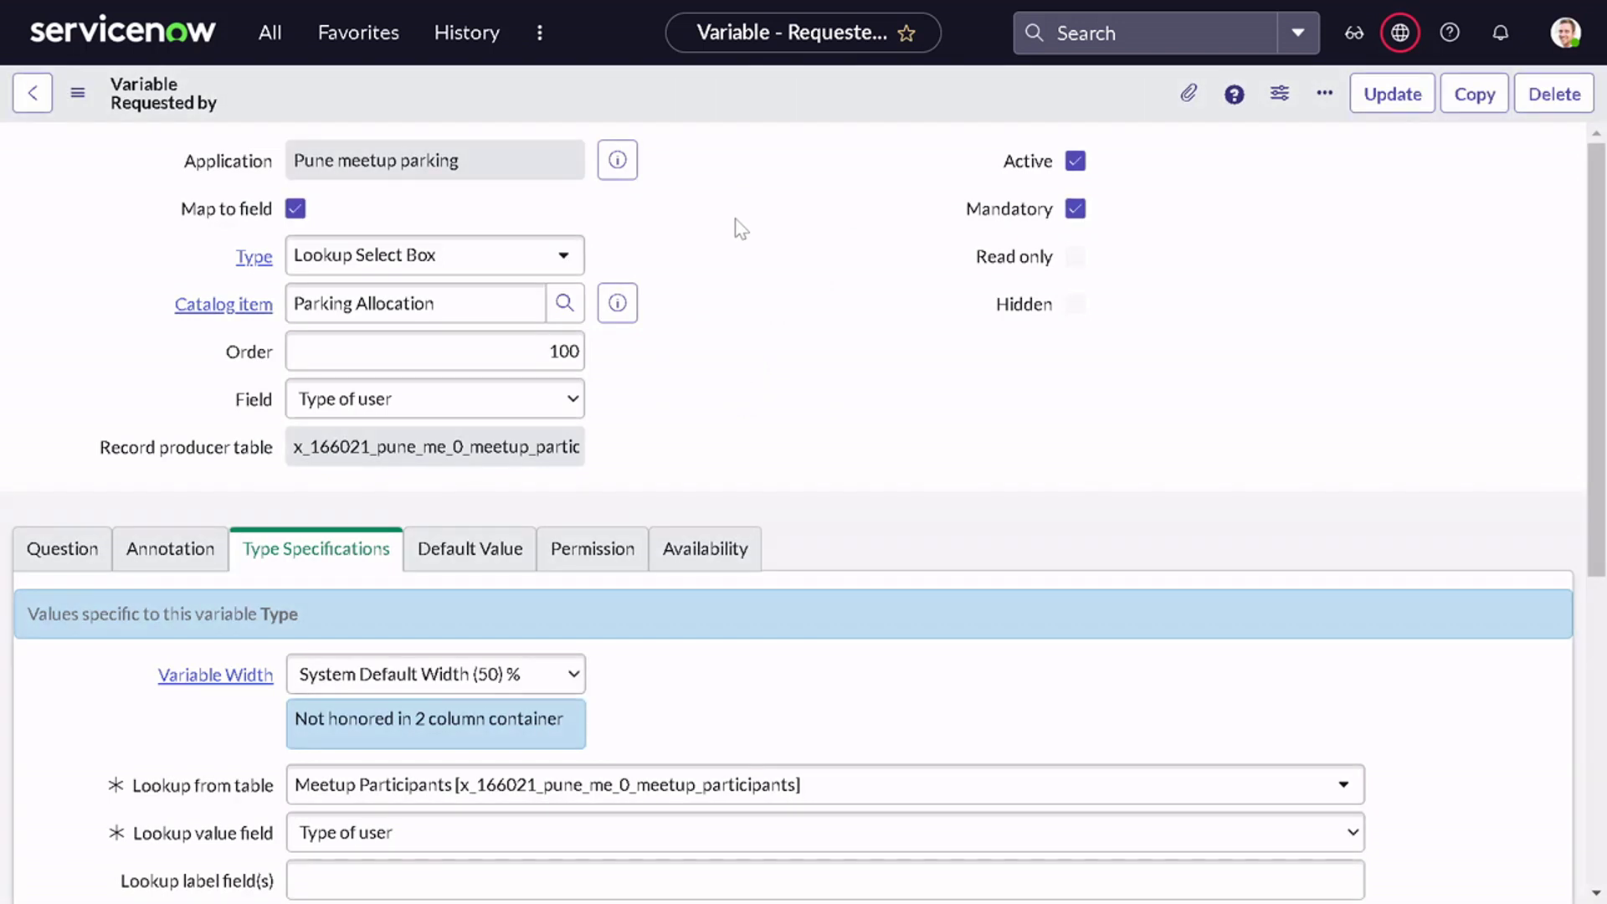
scroll(741, 229, "down", 5)
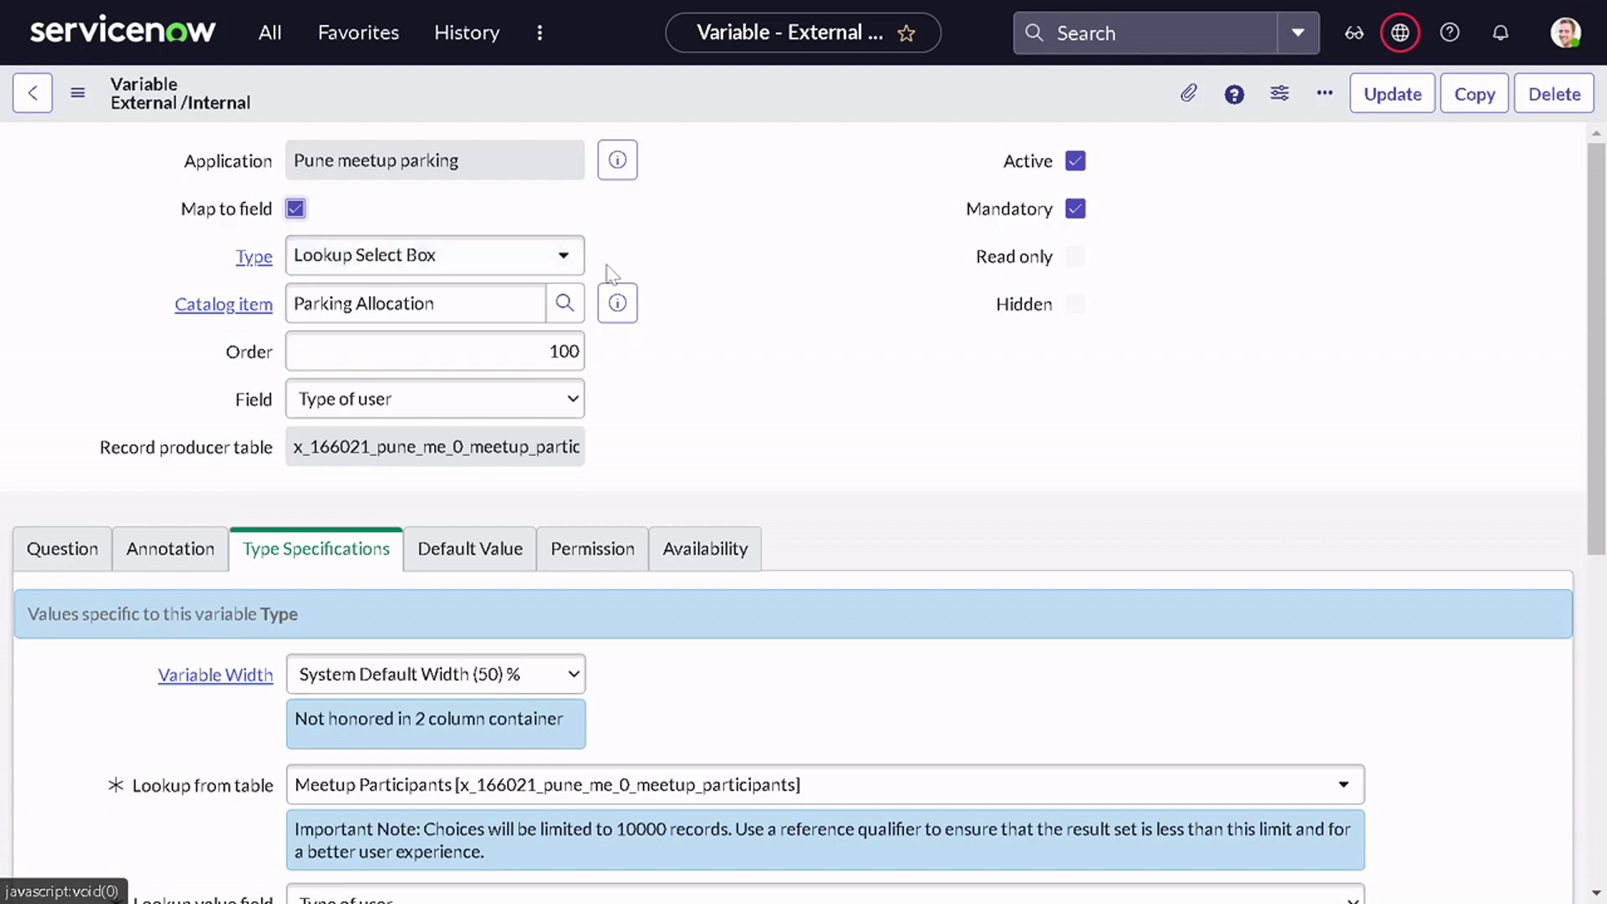
- Map the variable form to the Vehicle type field and set the order to 300
left_click(461, 412)
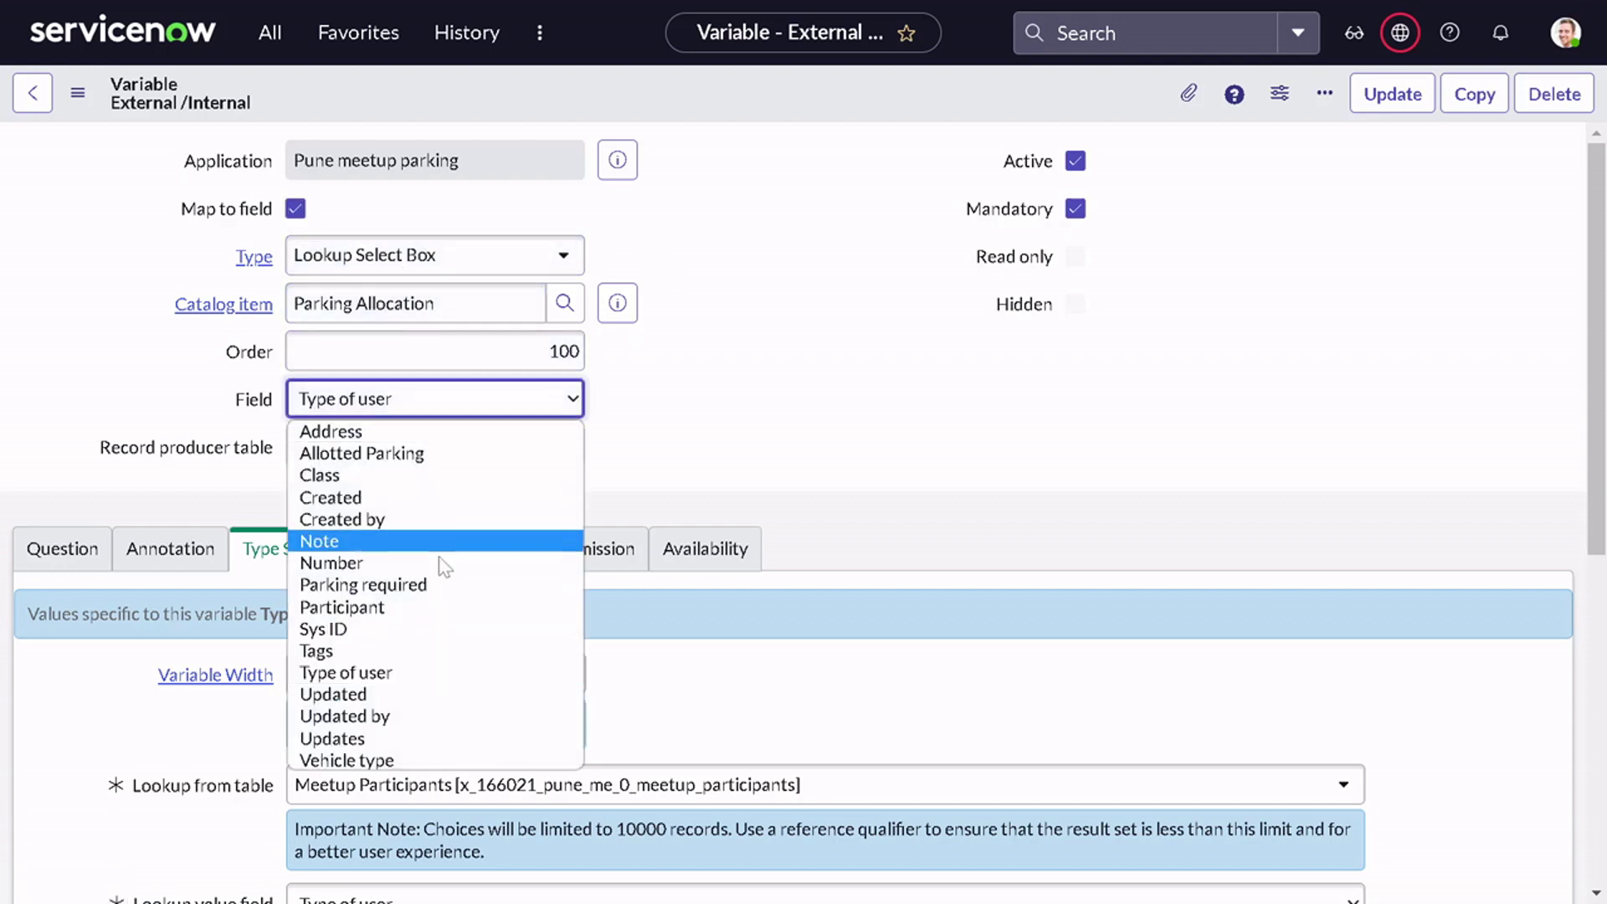
left_click(403, 760)
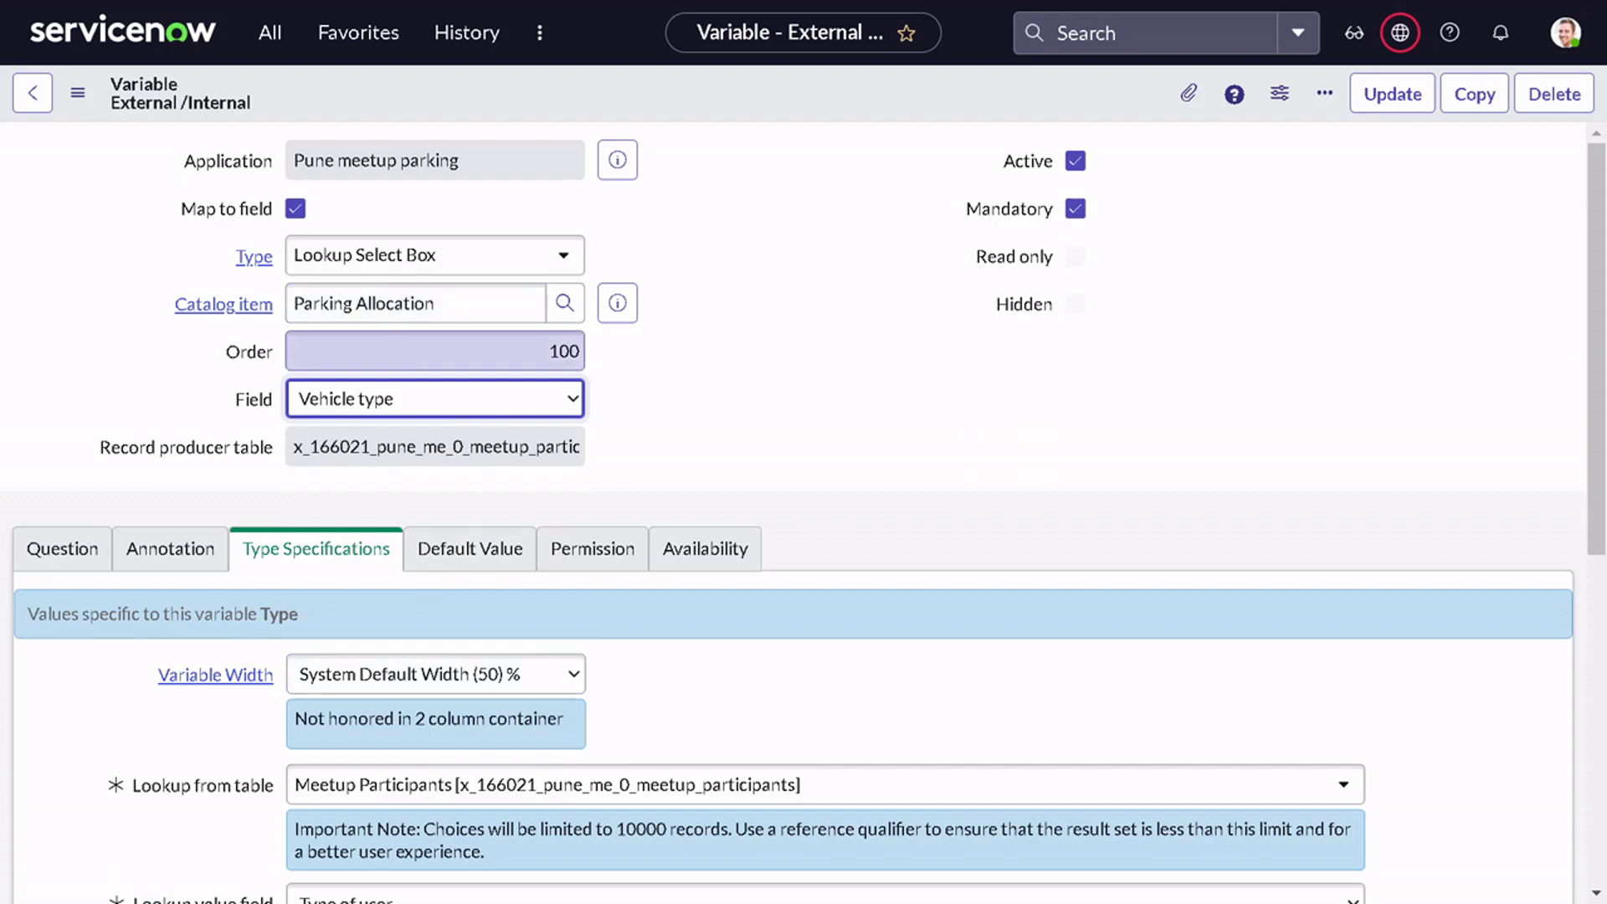
left_click(569, 351)
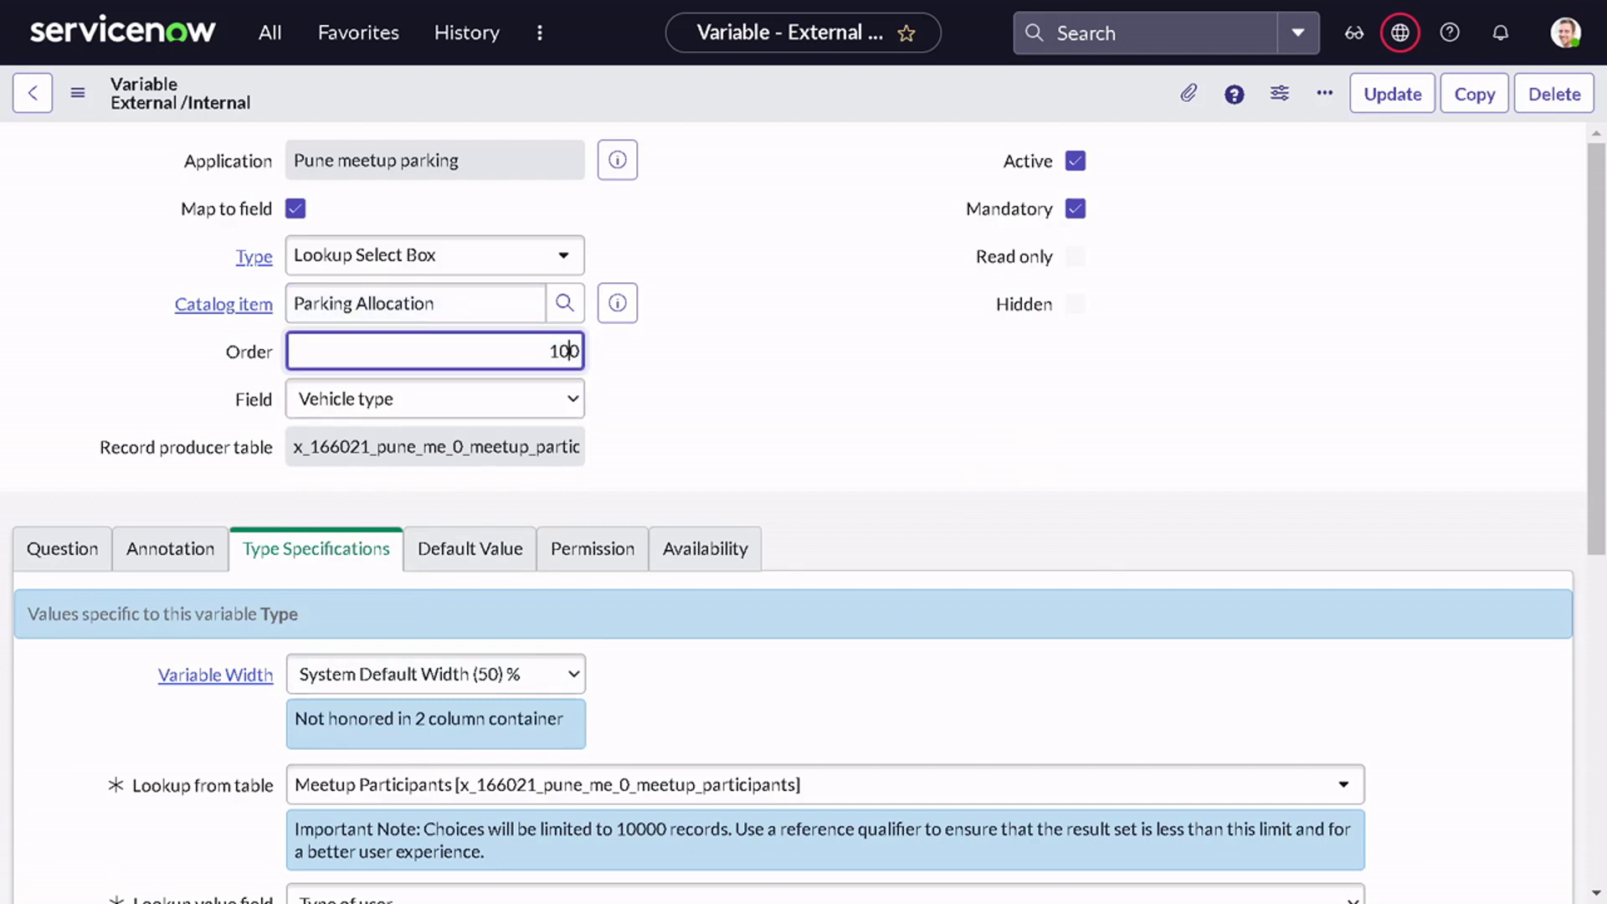
type("33")
- Replace the question text with "Vehicle type"
left_click(69, 556)
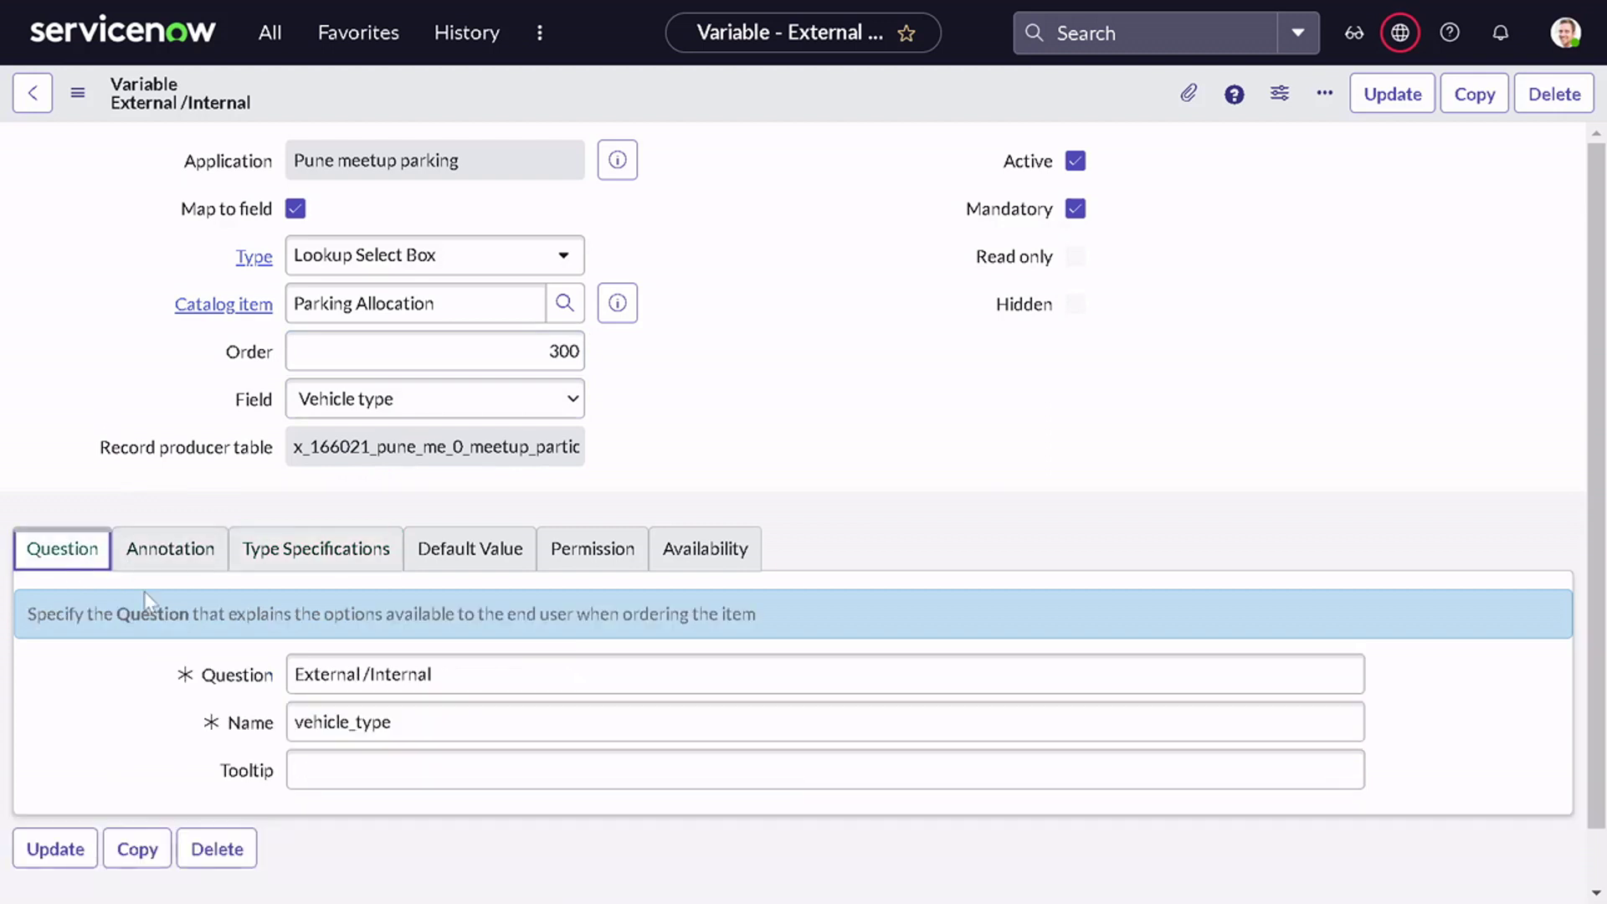
key("shift+Tab")
key("BackSpace")
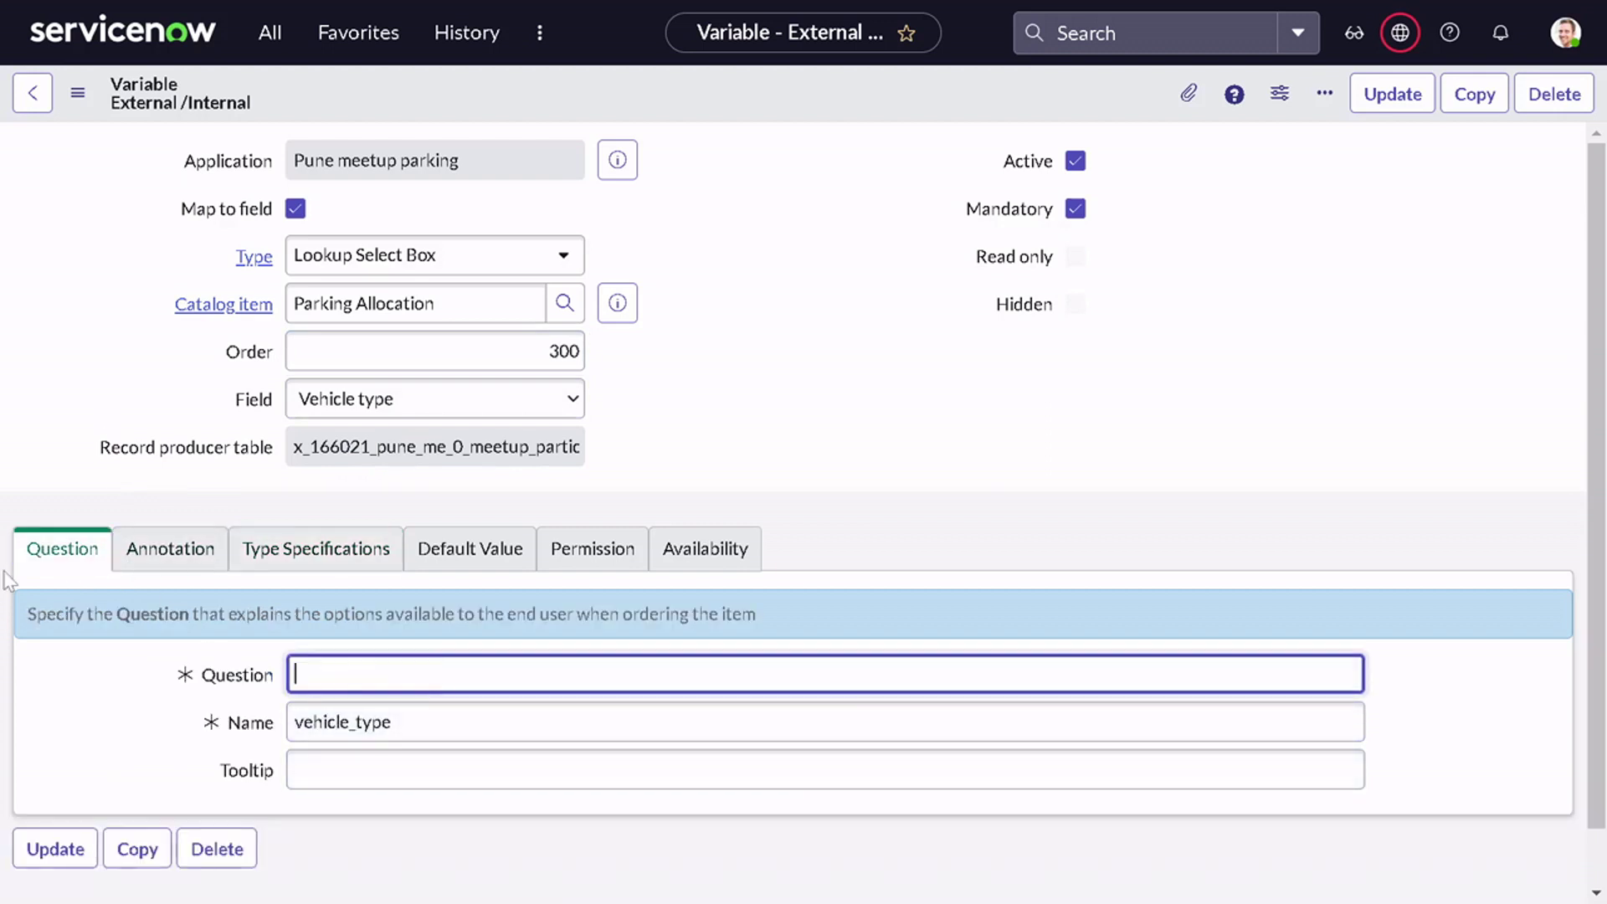
type("Vehicle type")
left_click(213, 492)
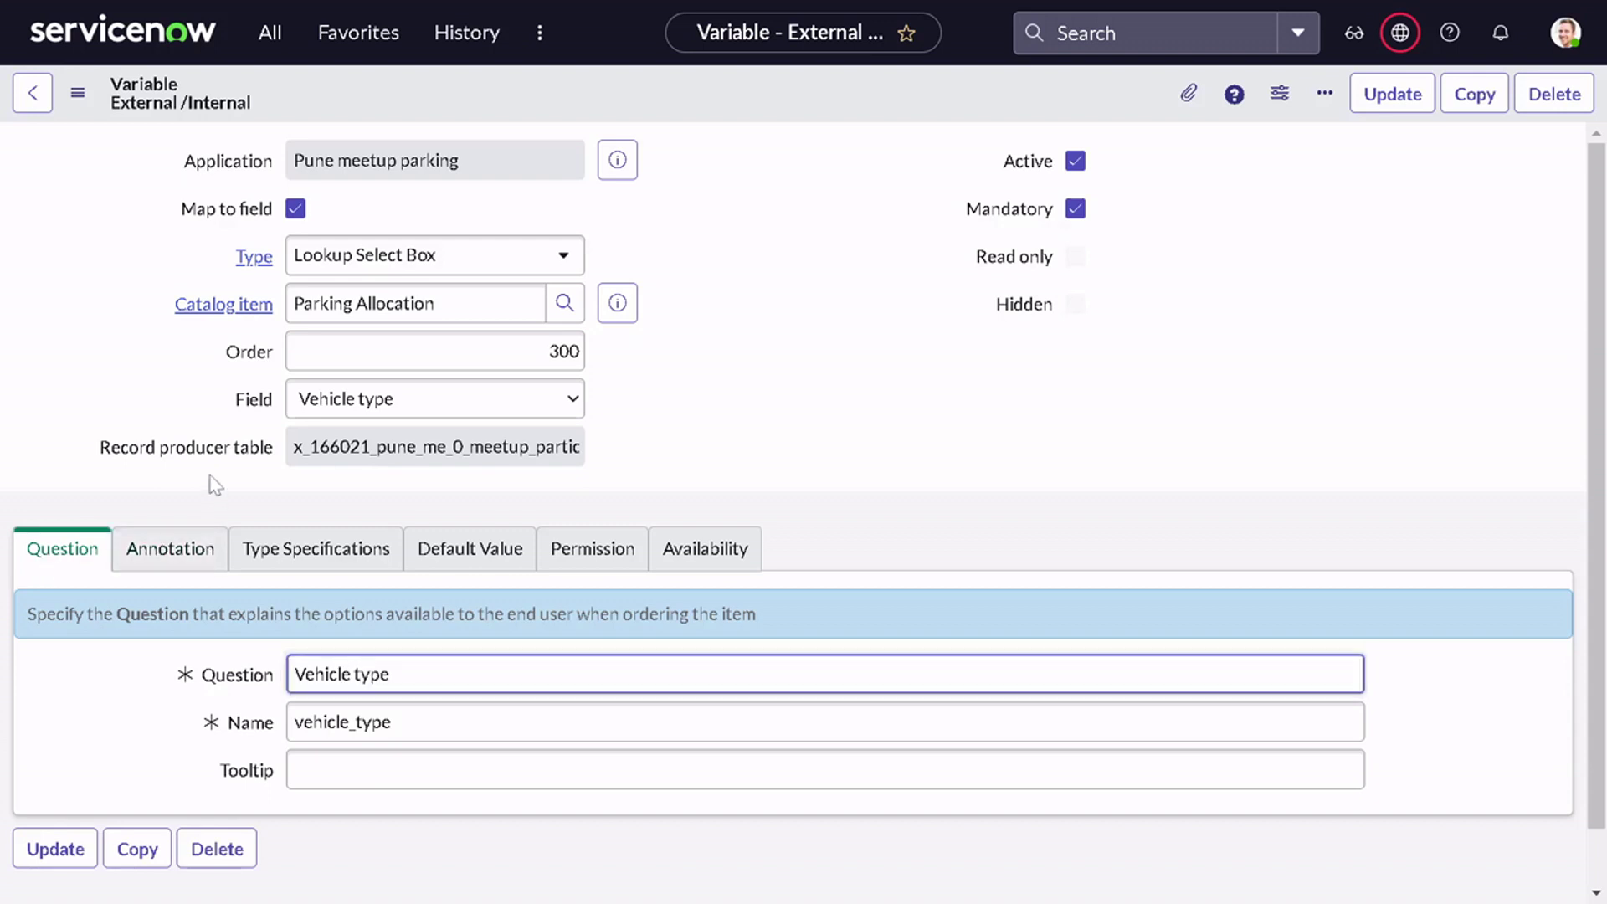
- Change the lookup value field in the variable's type specifications to Vehicle type
left_click(278, 544)
scroll(456, 521, "down", 3)
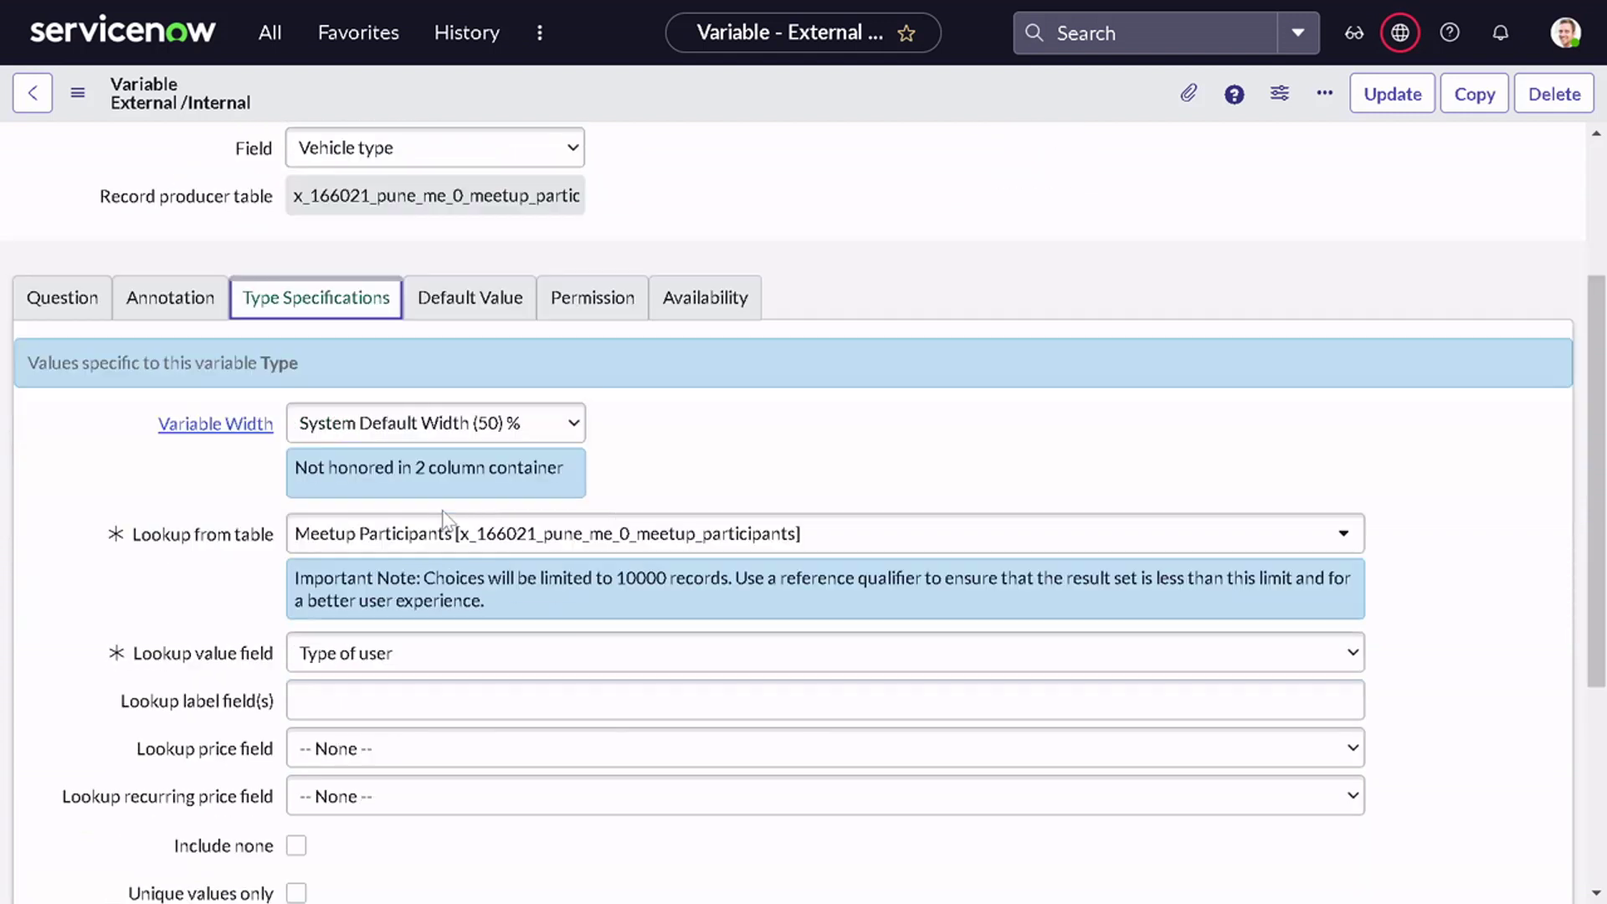
left_click(533, 672)
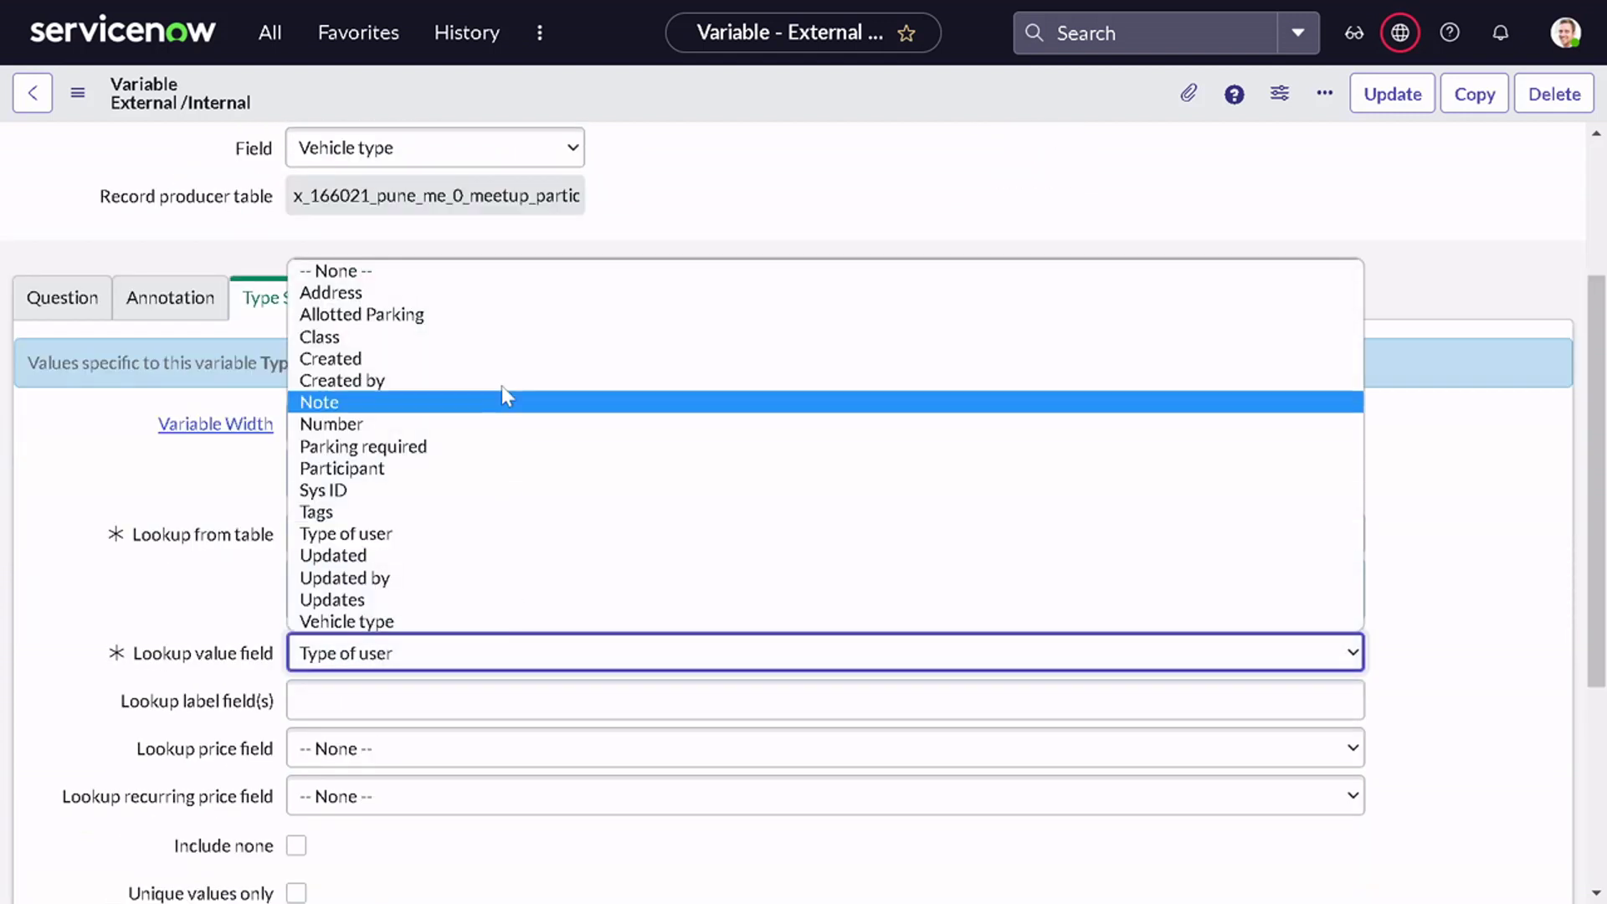
left_click(458, 623)
scroll(458, 634, "down", 5)
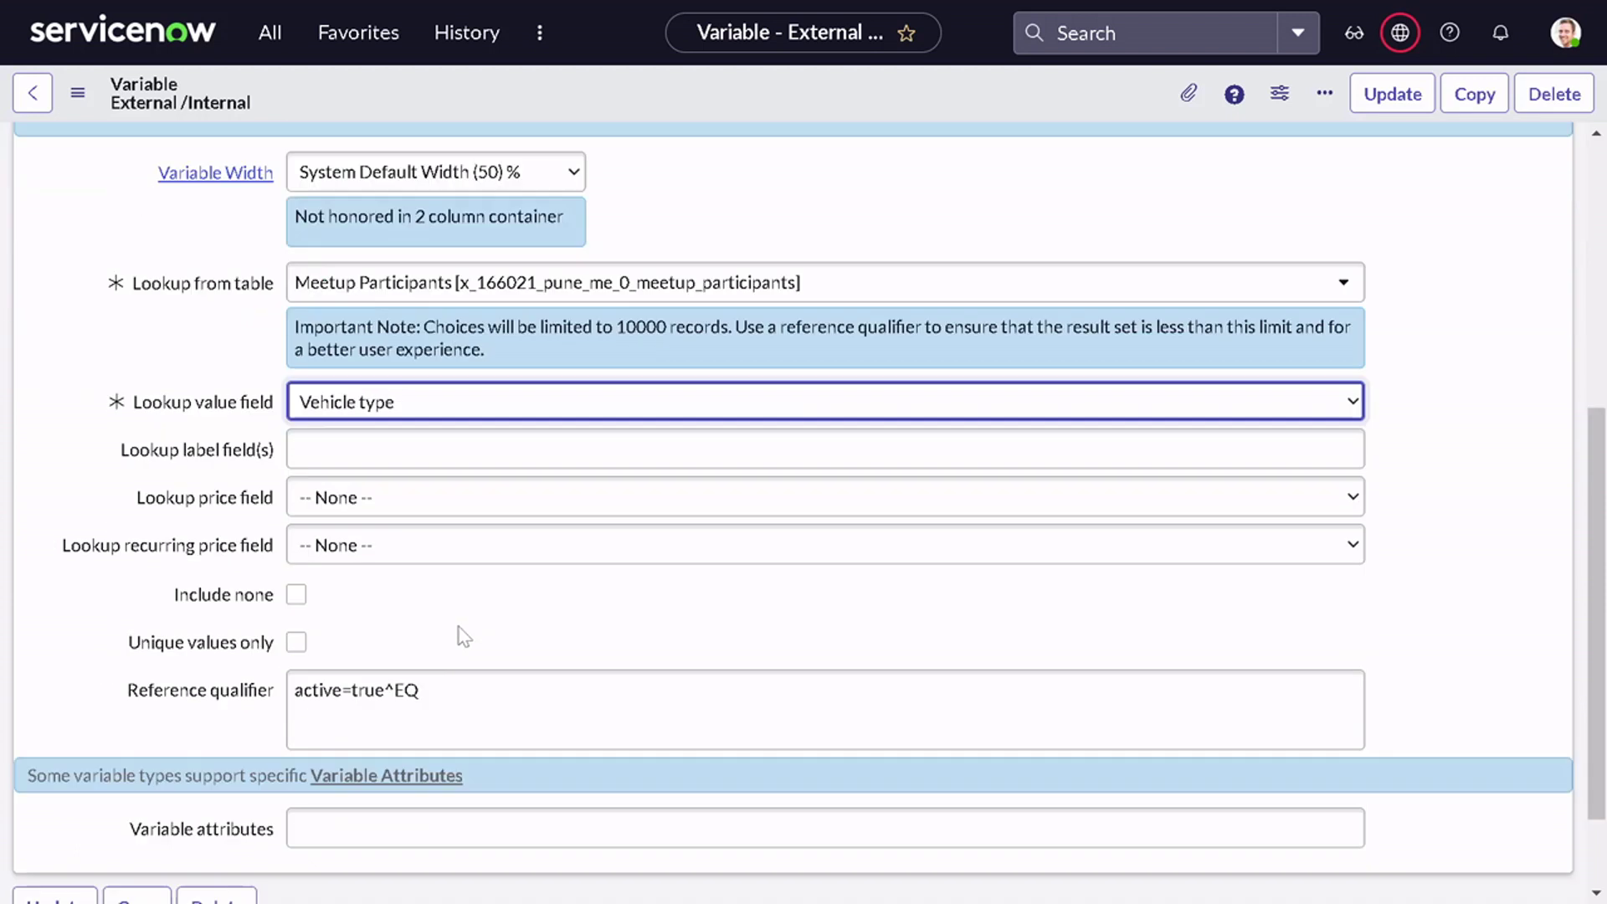
- Clear the variable's reference qualifier and save the record, staying on its form
triple_click(355, 570)
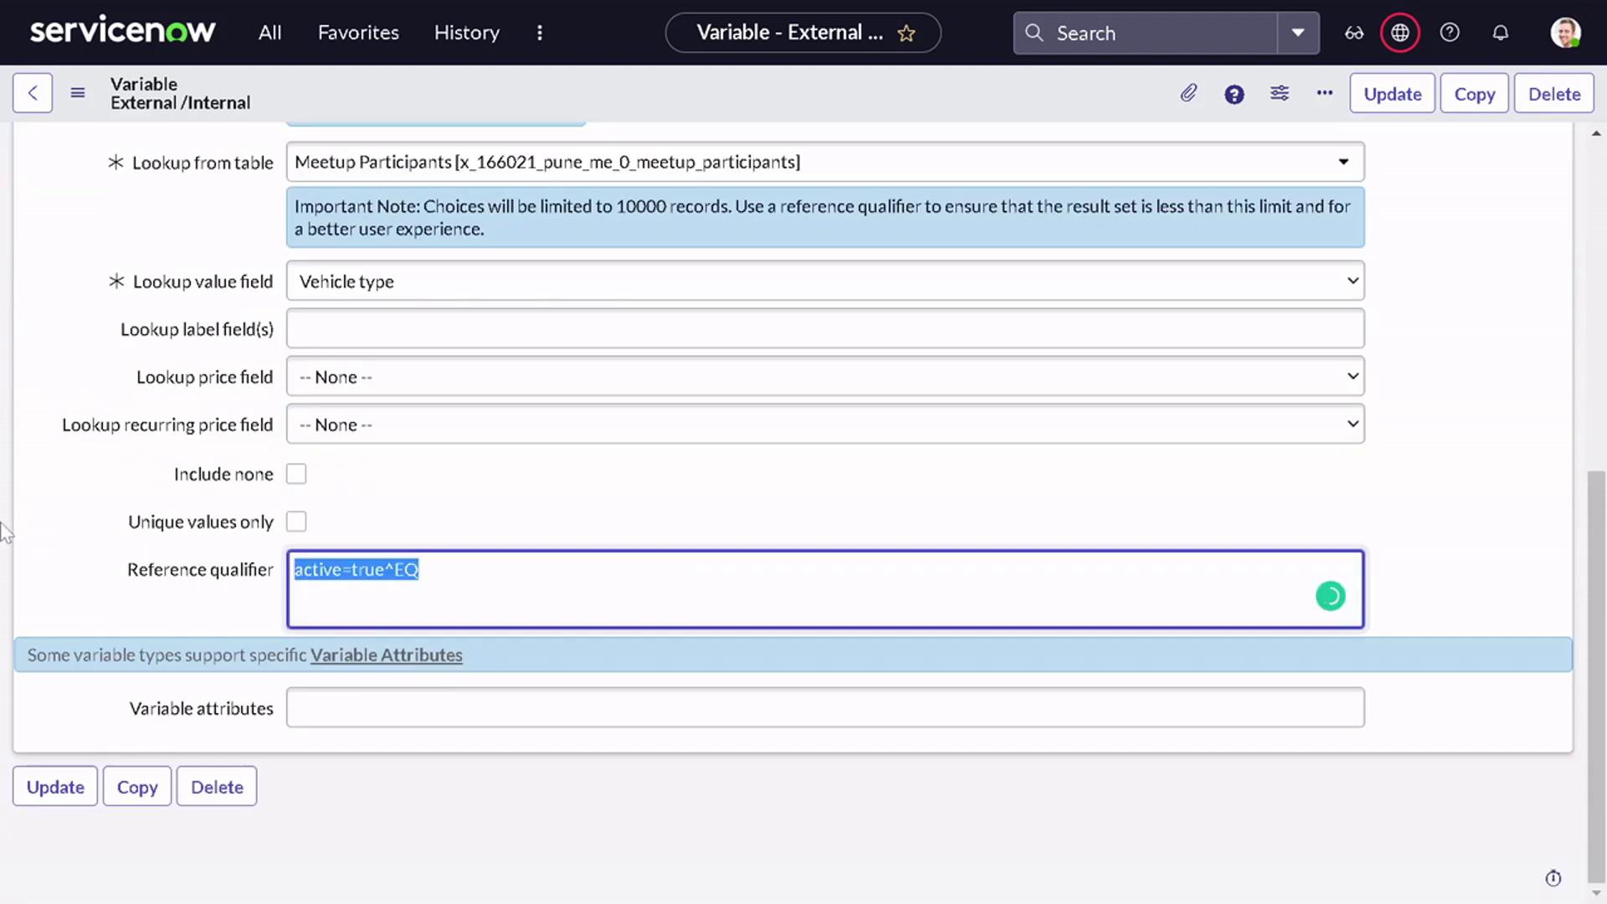
key("BackSpace")
scroll(55, 418, "up", 8)
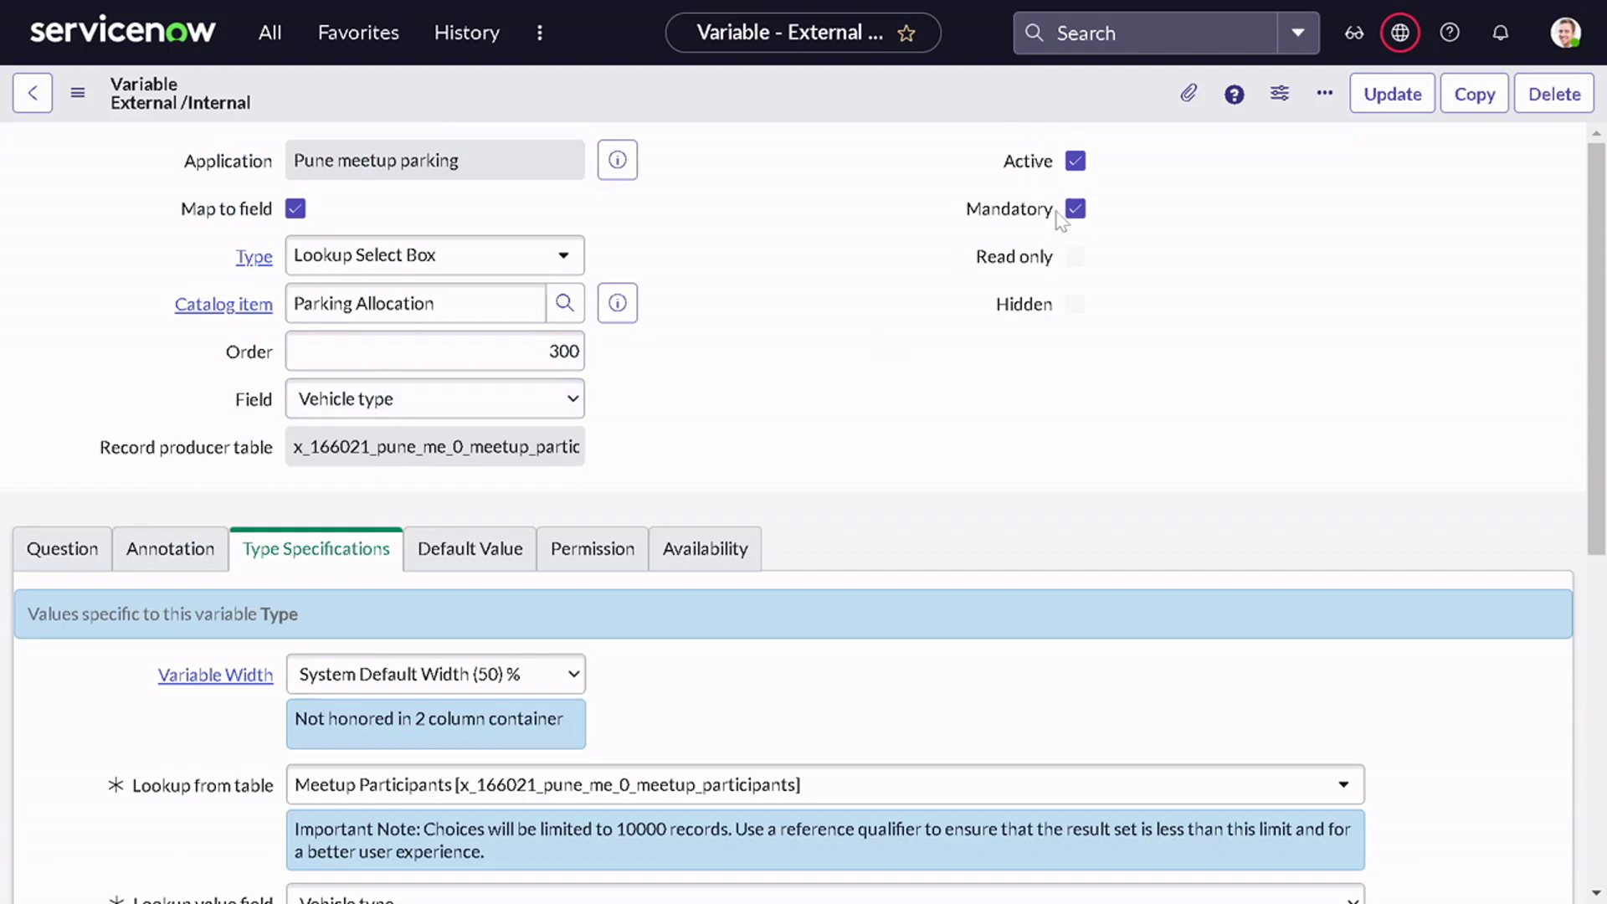
right_click(676, 92)
left_click(740, 159)
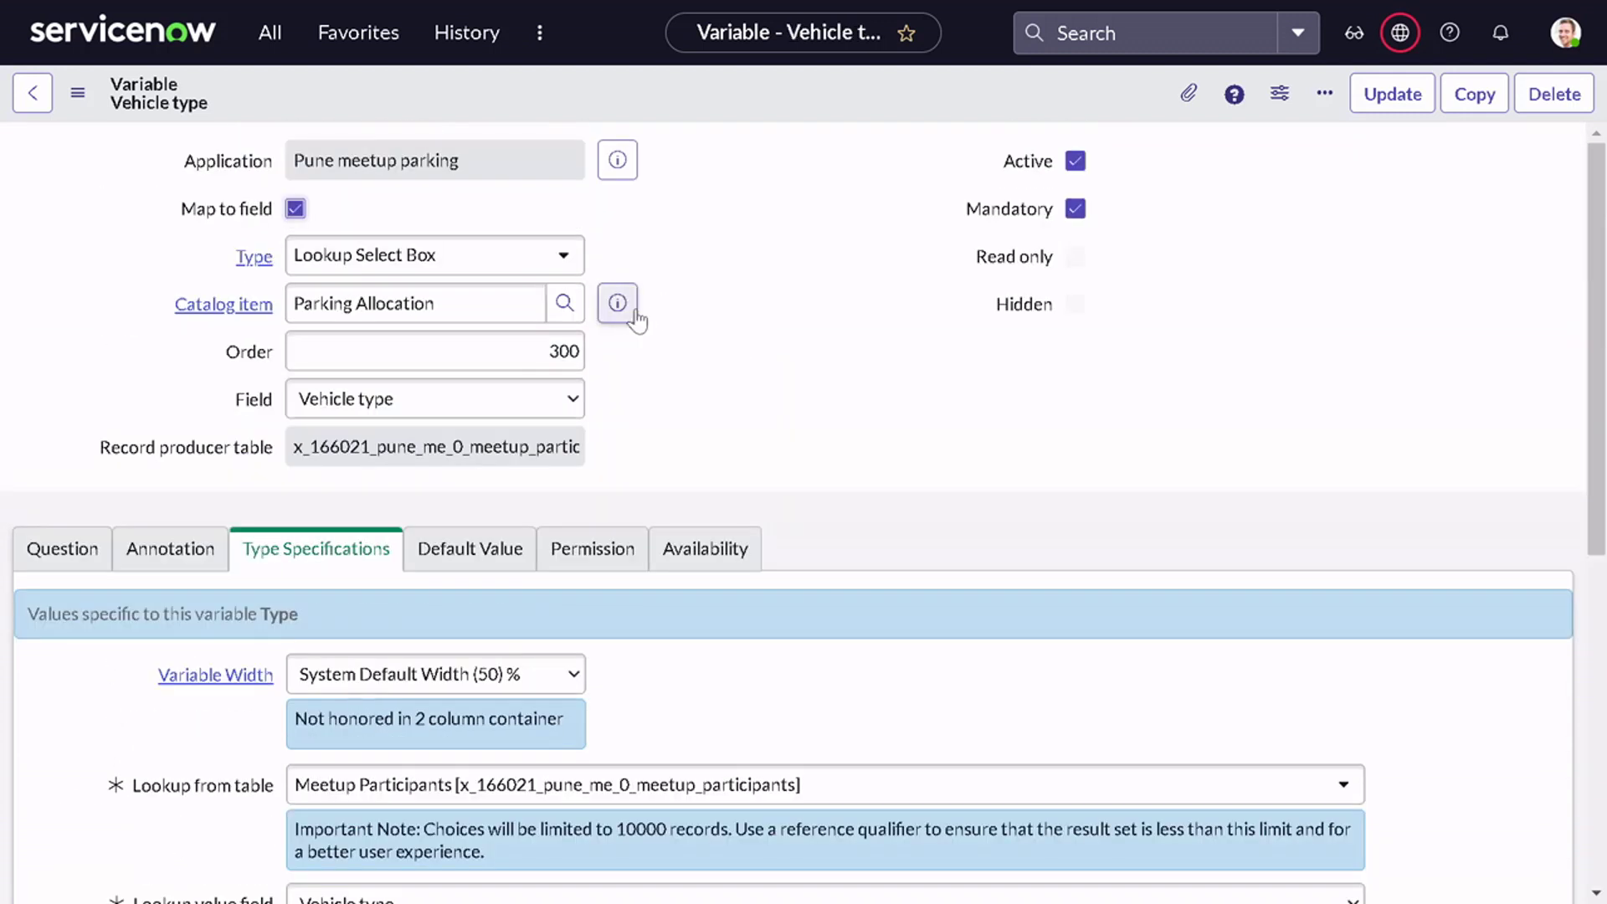
- Open the Parking Allocation record producer from the variable and set the order of its External /Internal variable to 200
left_click(630, 308)
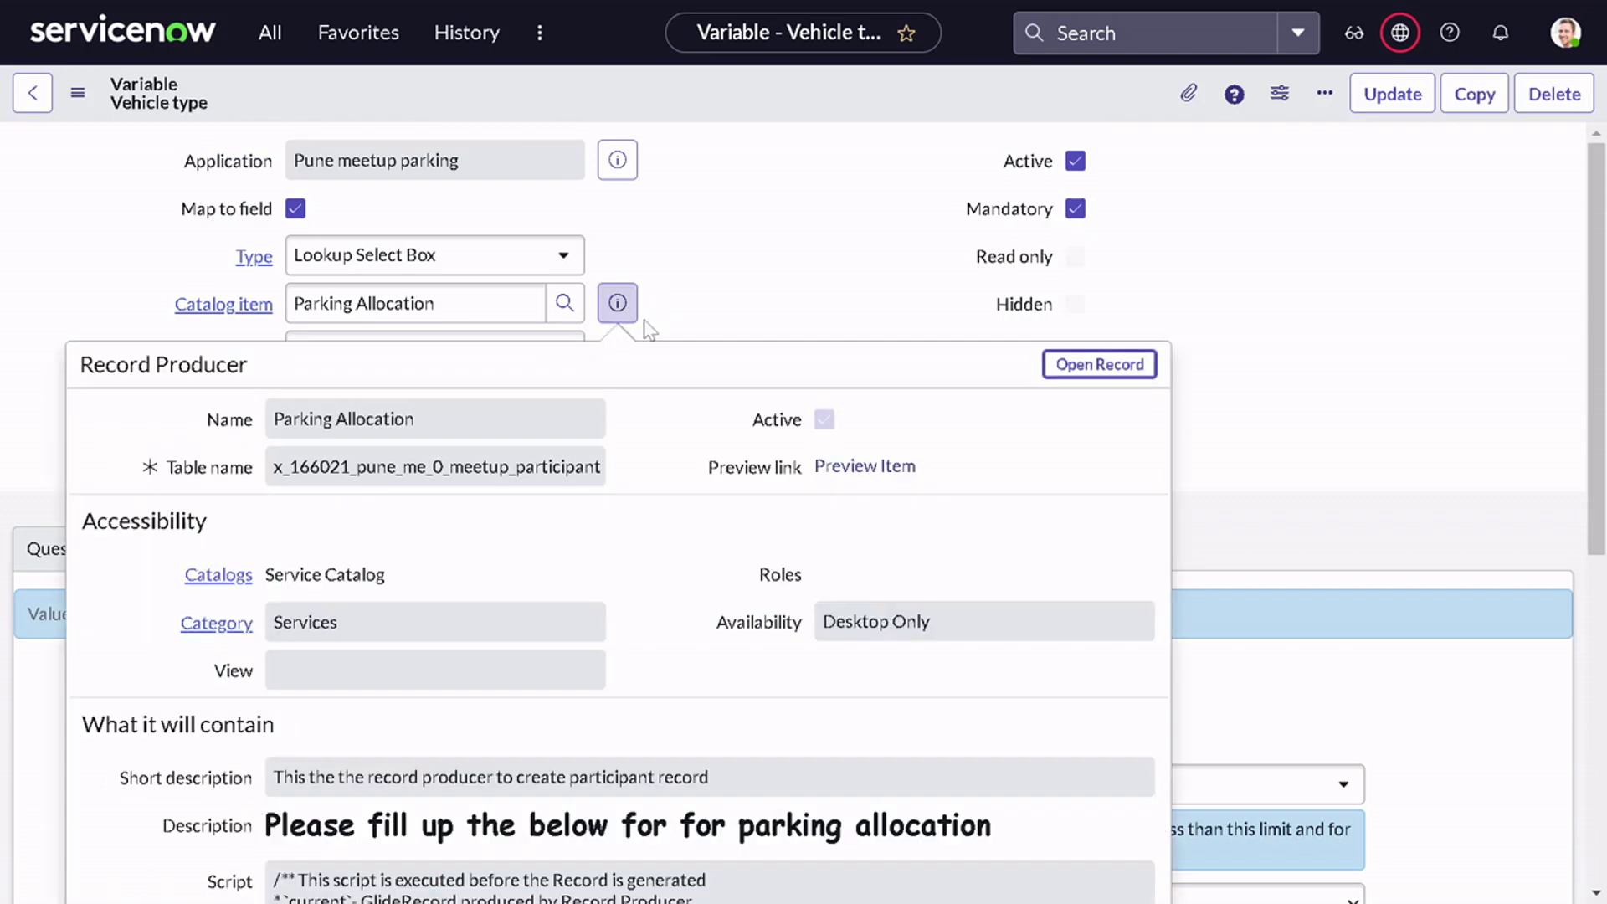
left_click(1052, 365)
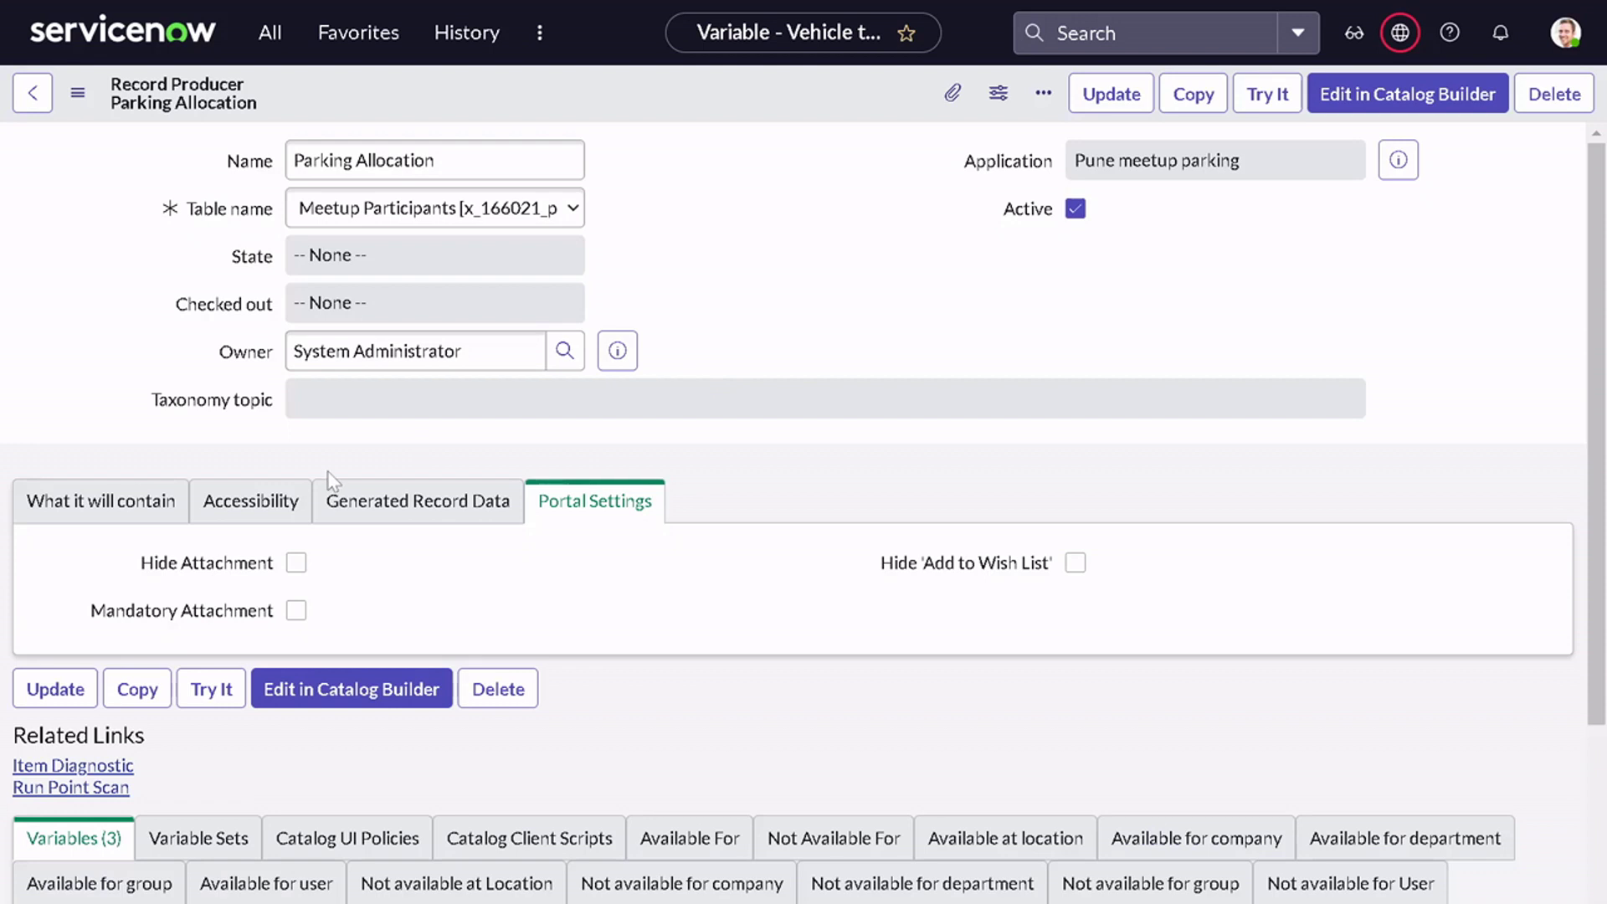
scroll(419, 431, "down", 5)
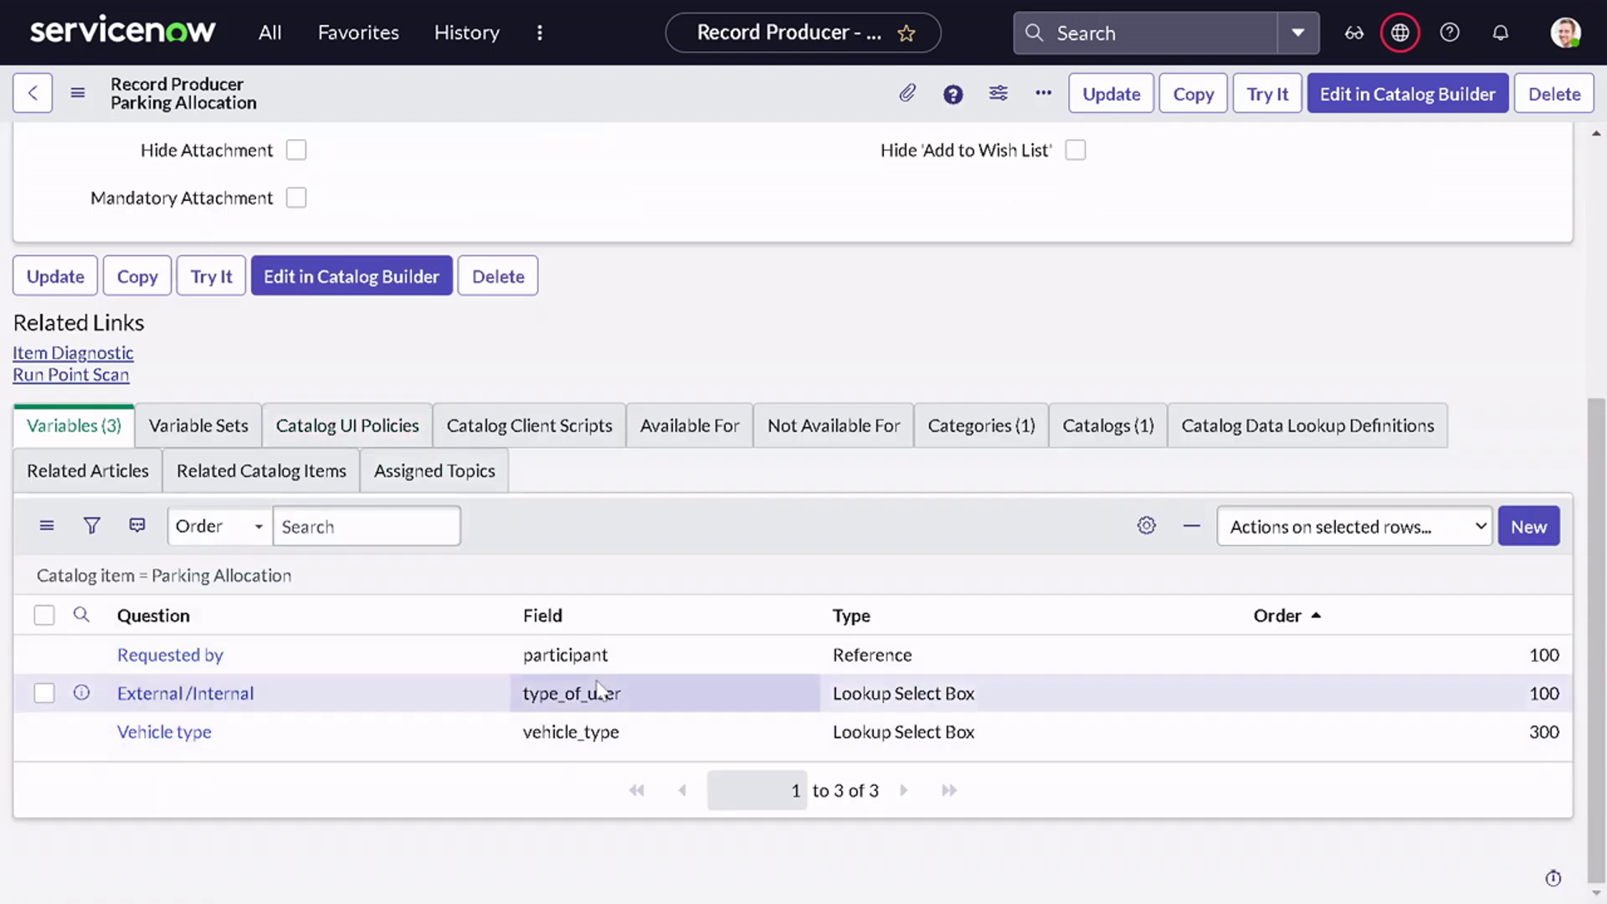
double_click(1514, 706)
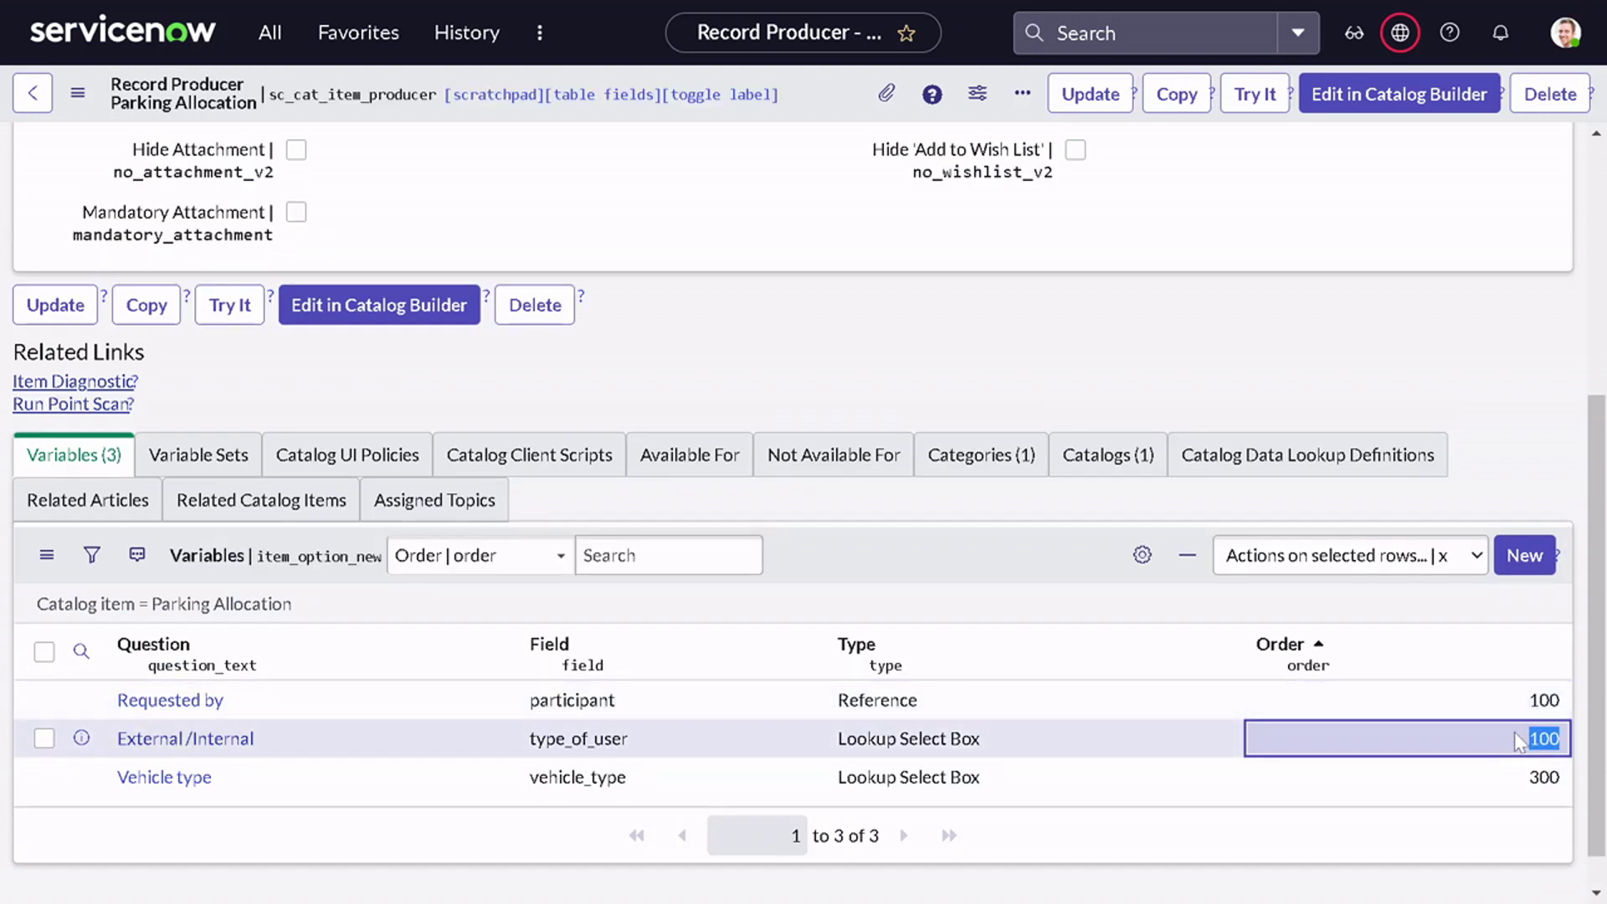
type("2")
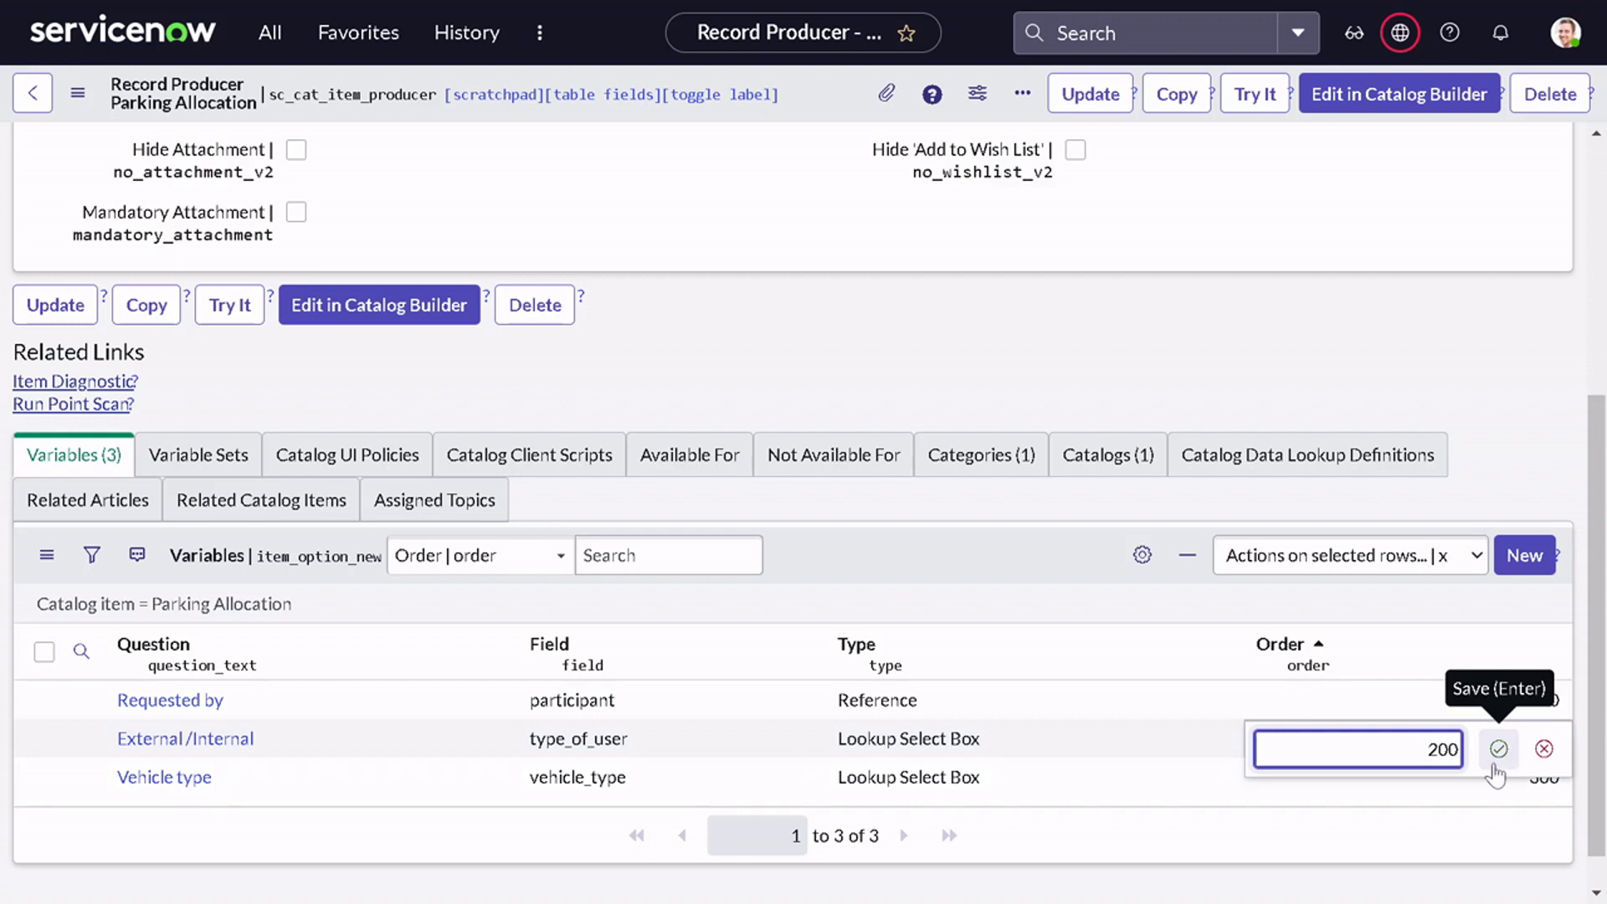
left_click(1494, 764)
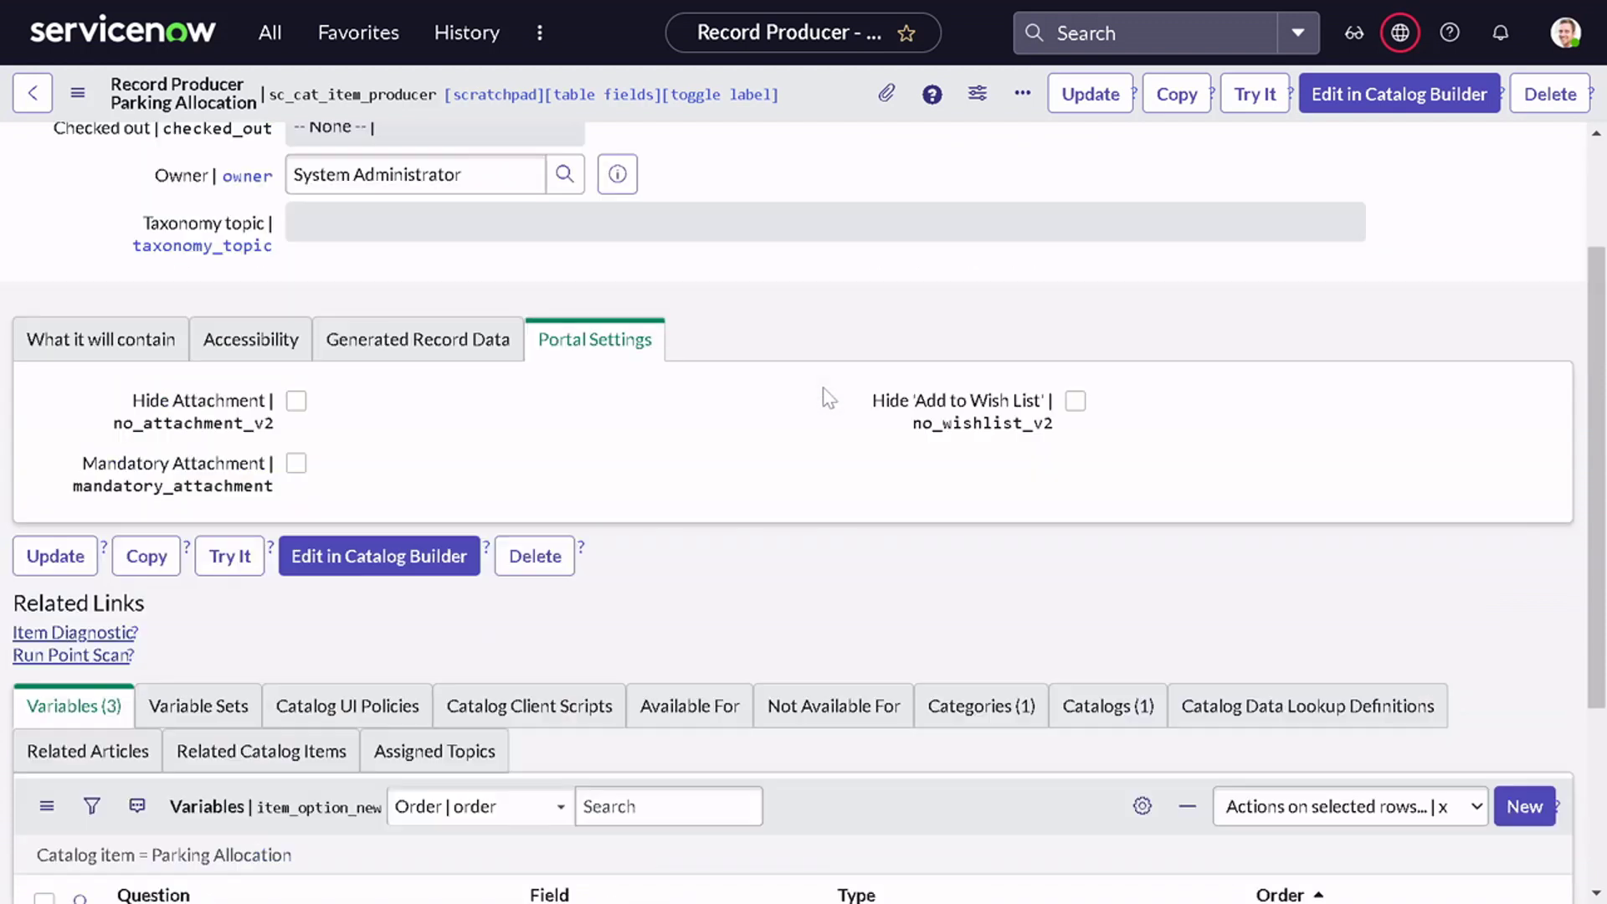
- Launch the Parking Allocation form for a trial request and look up the requester's name for Requested by
scroll(828, 394, "up", 3)
left_click(1235, 99)
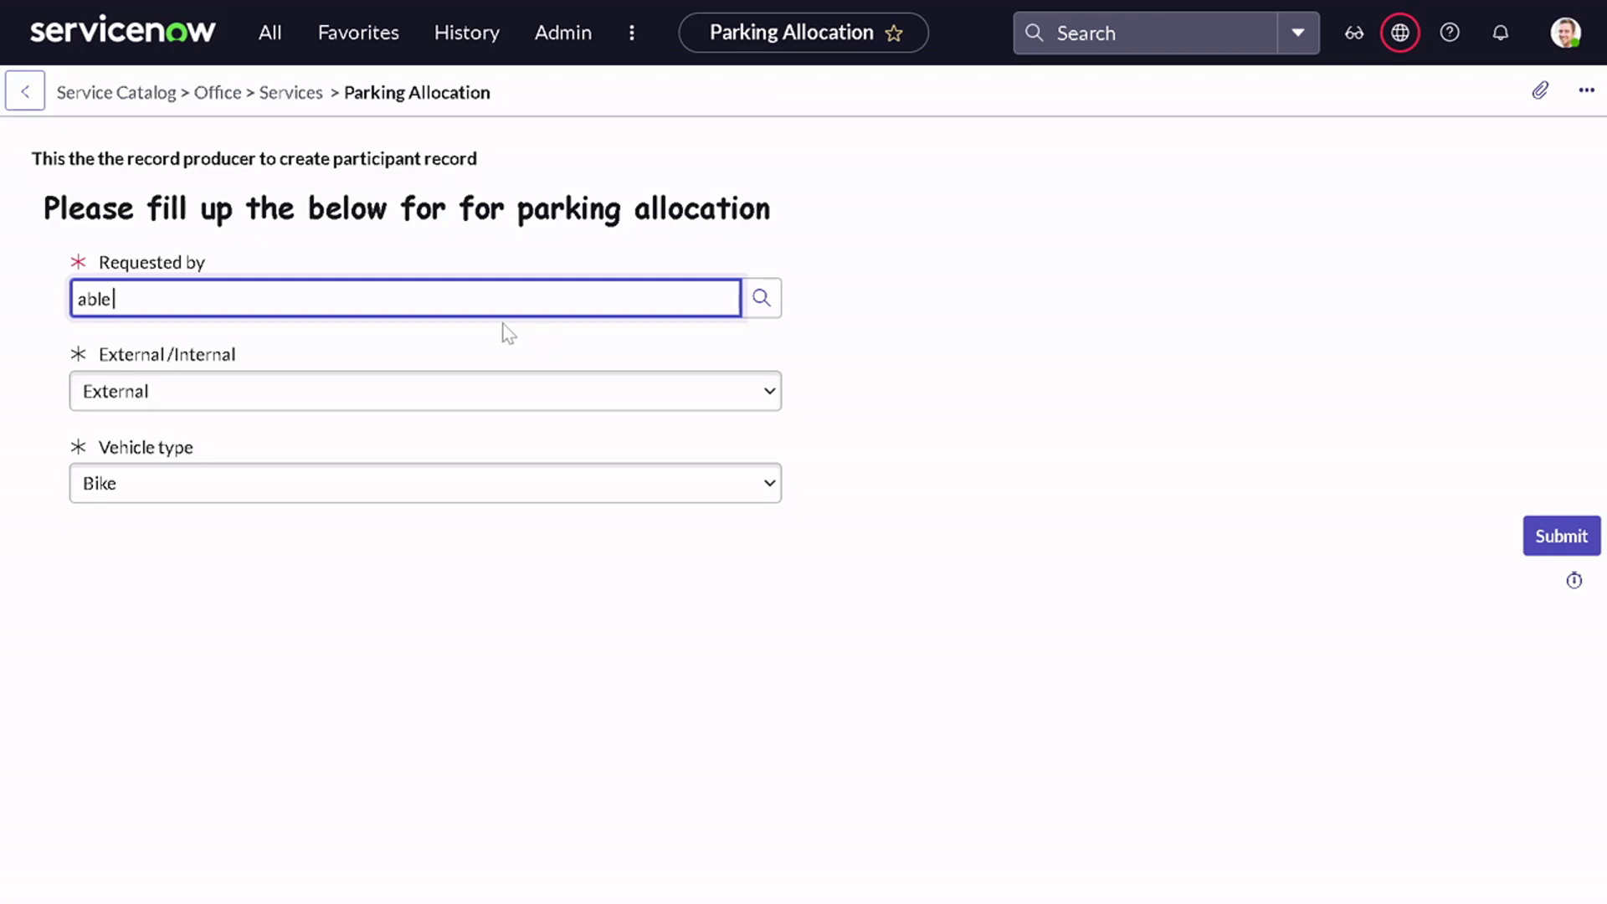
left_click_drag(116, 299, 4, 306)
key("BackSpace")
left_click(753, 303)
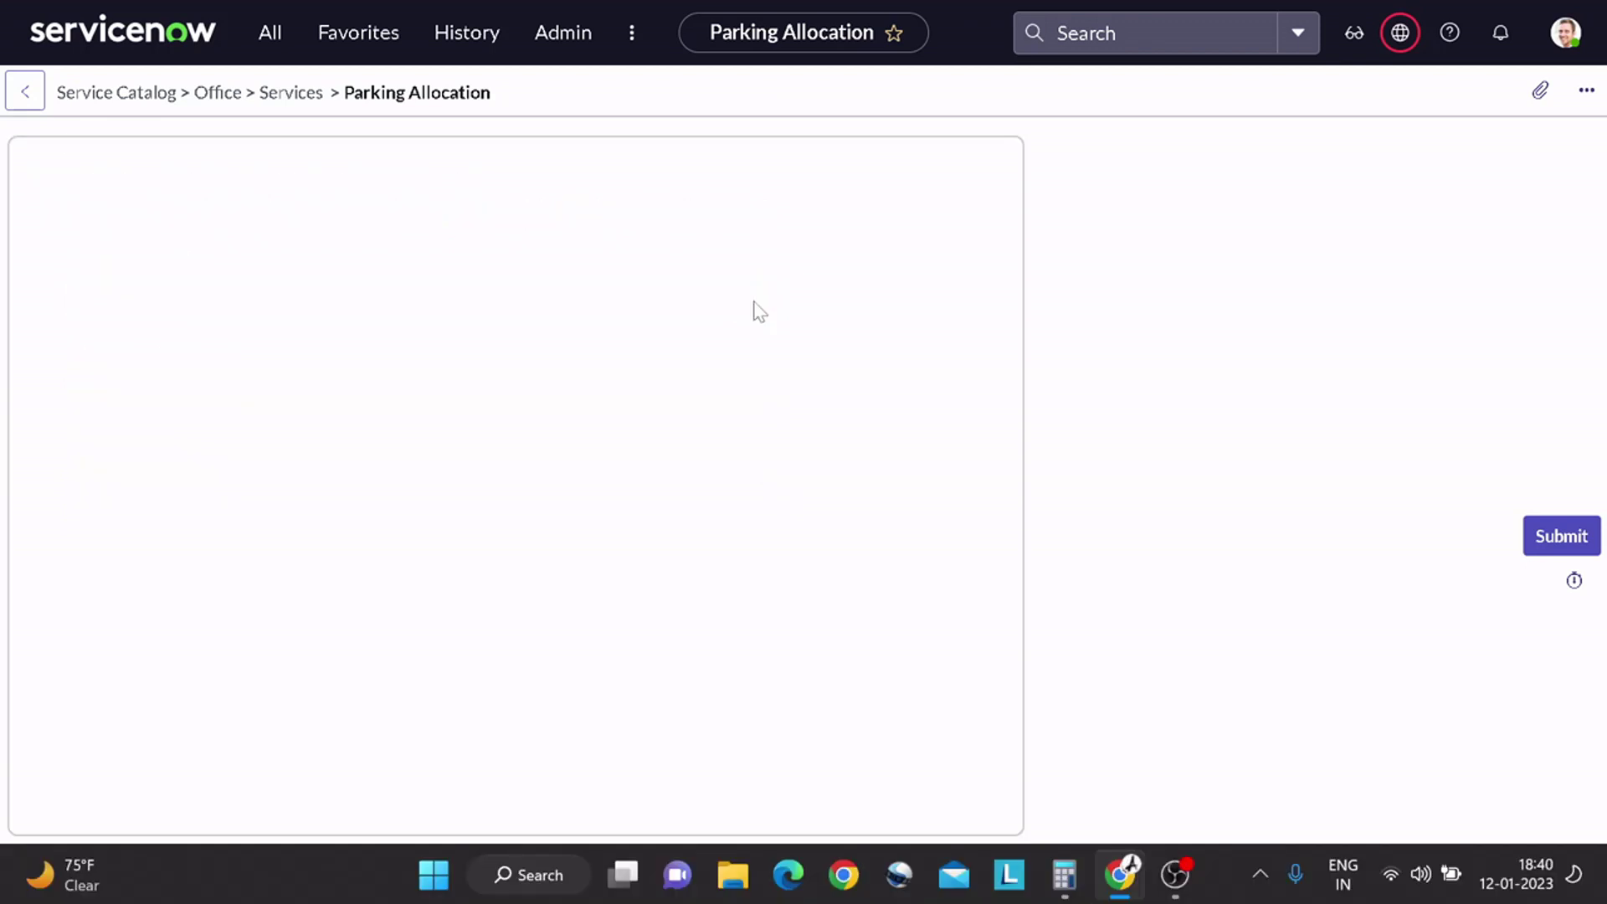
left_click(134, 413)
- Set External /Internal to Internal and Vehicle type to Bike on the trial request
left_click(289, 395)
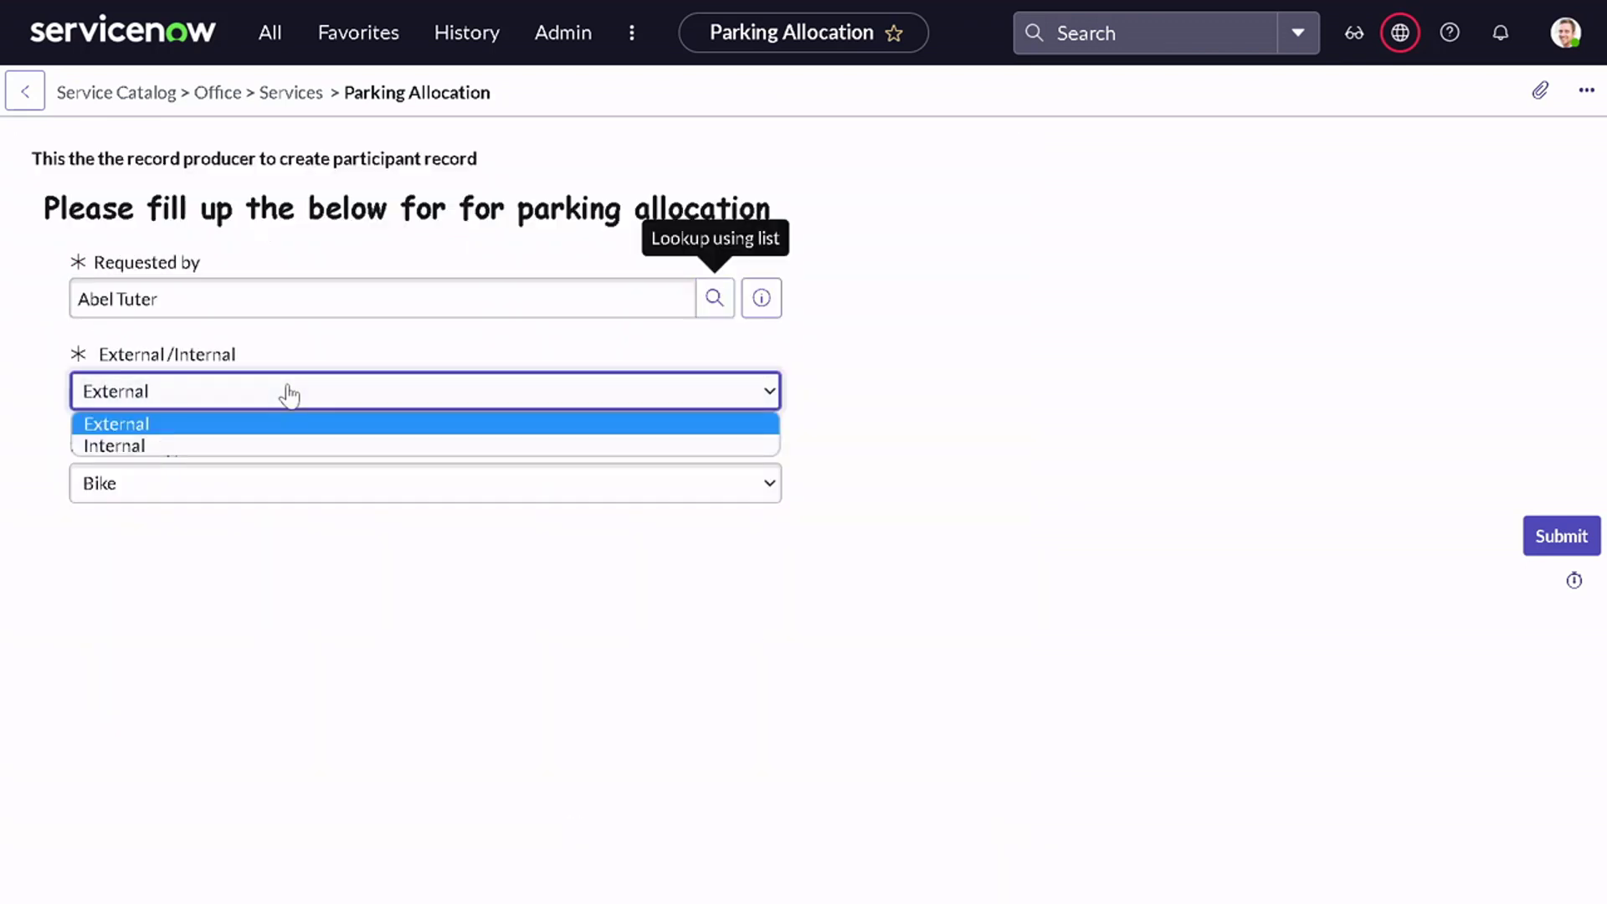
left_click(280, 445)
left_click(306, 497)
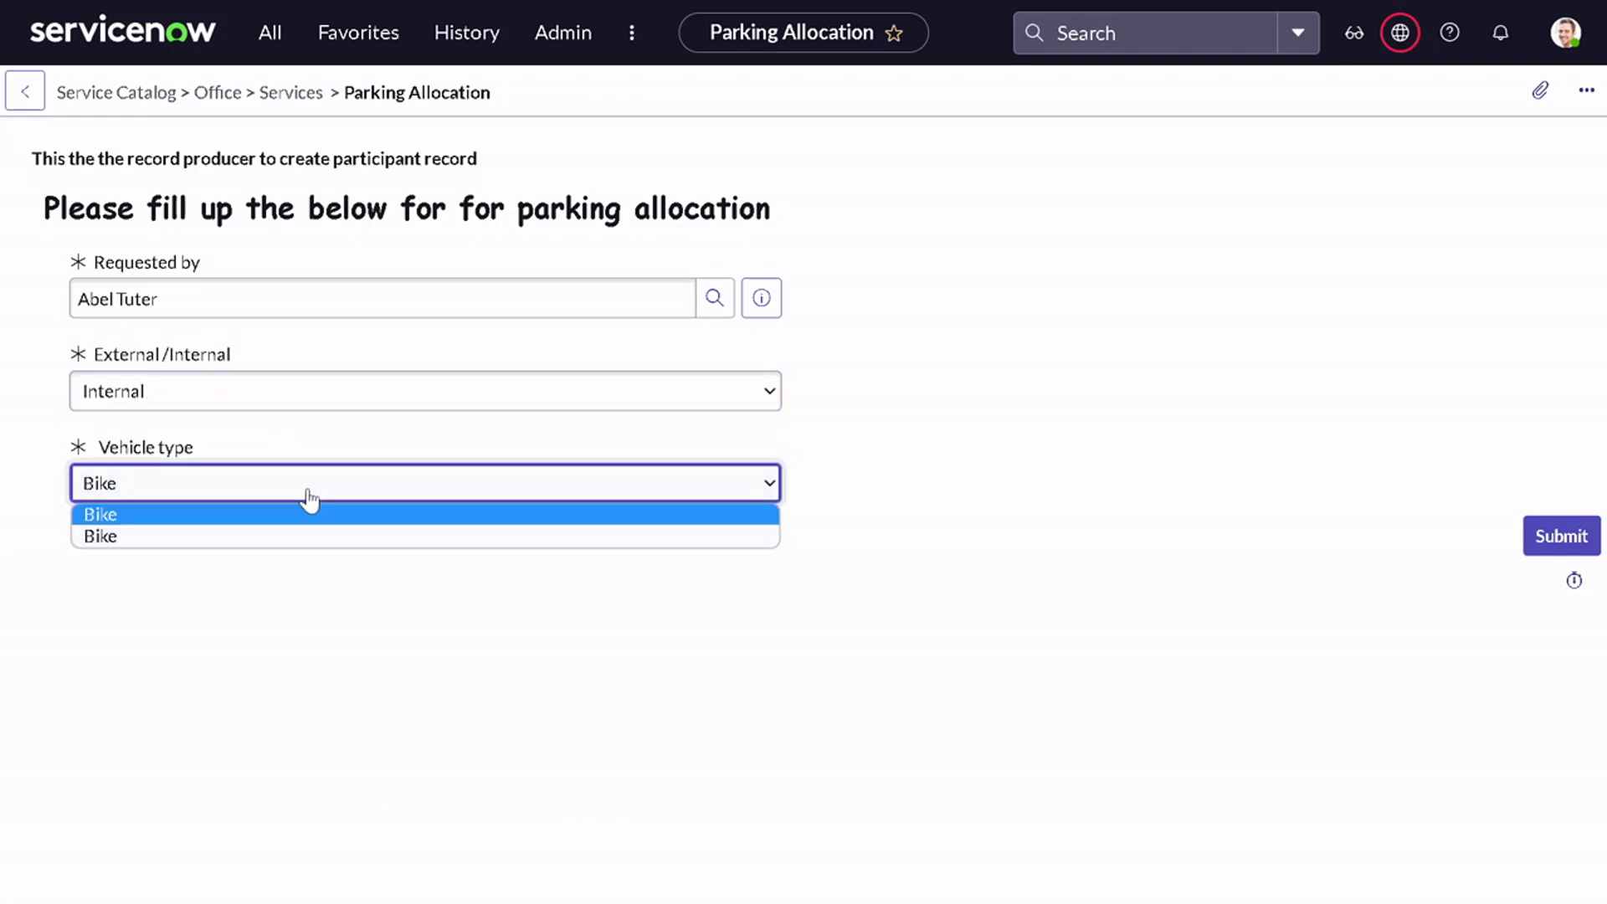
left_click(606, 513)
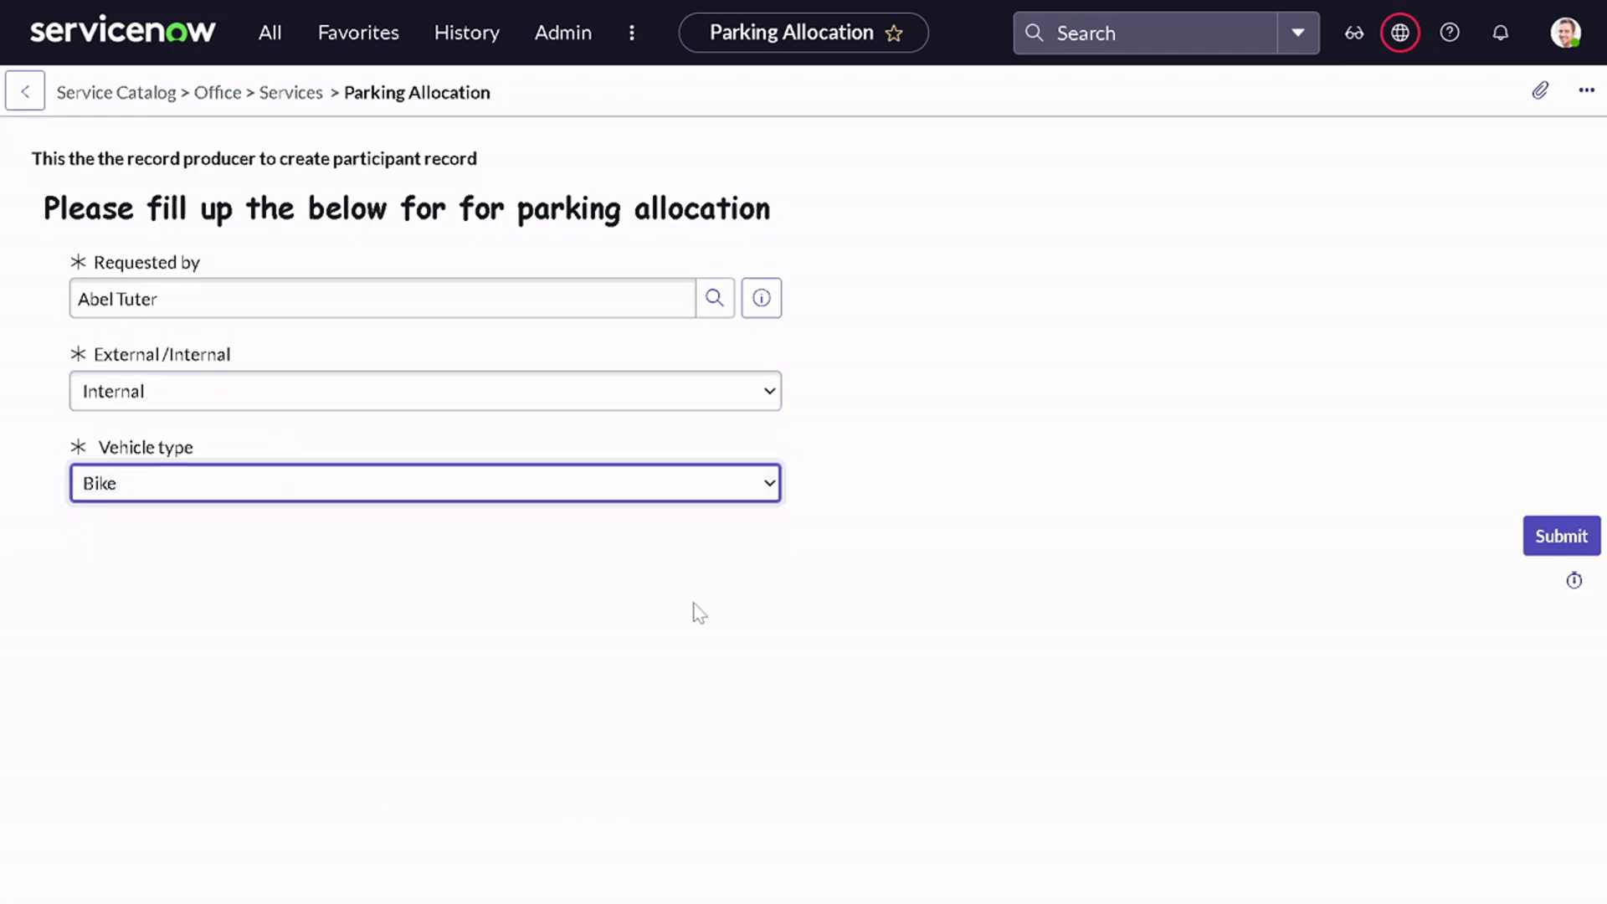
left_click(574, 486)
left_click(580, 514)
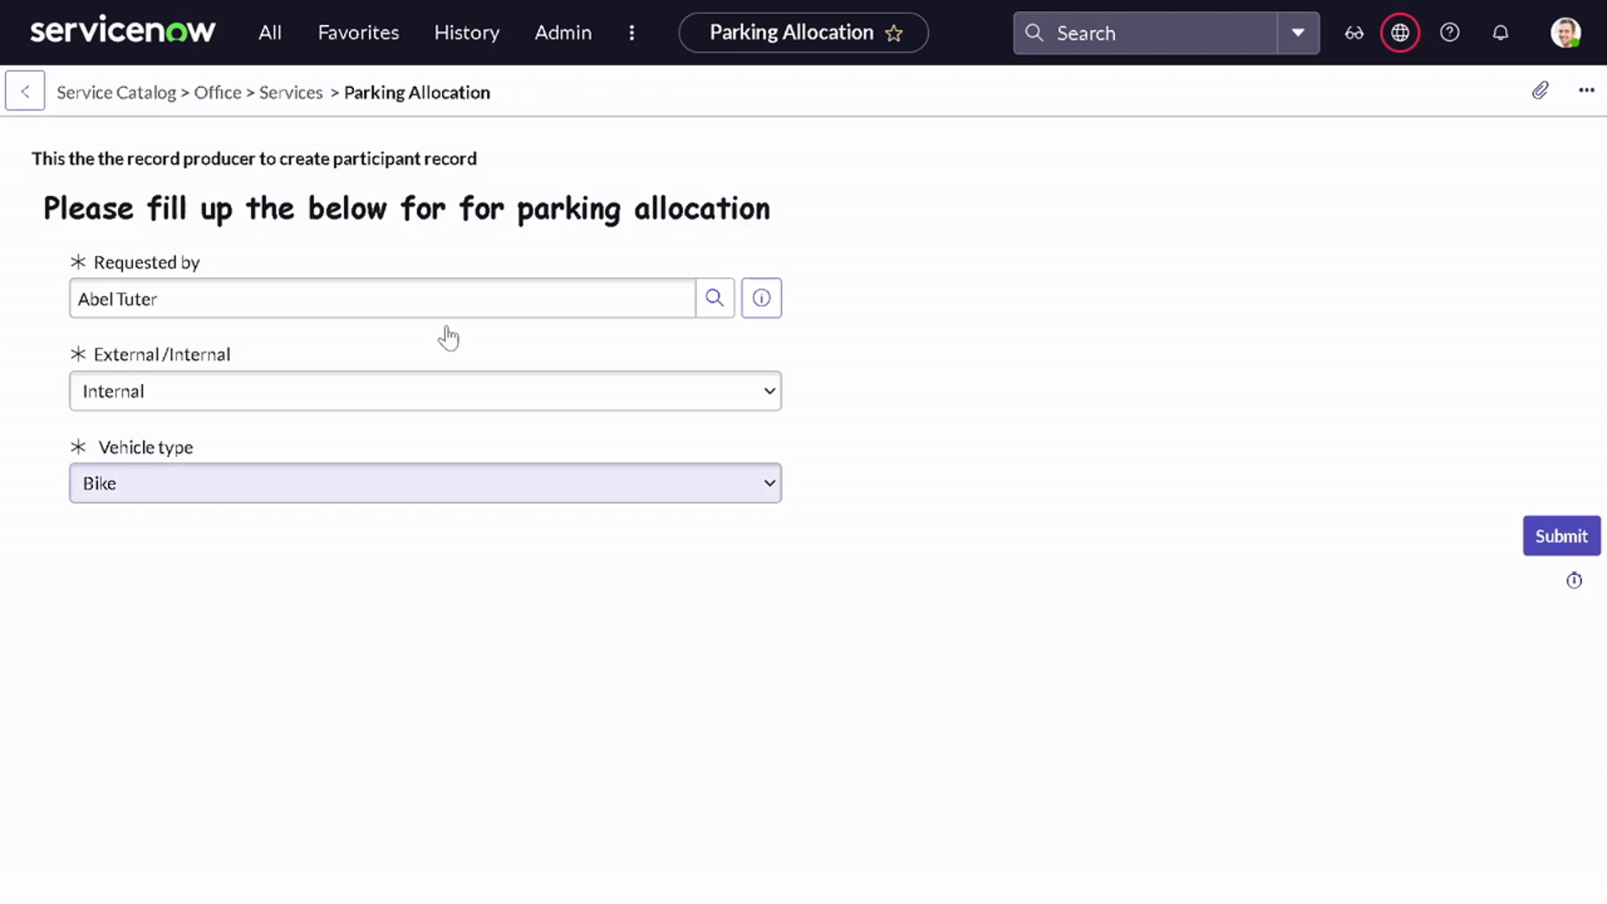
- Open the Meetup Participants new record form from the recent history in a separate browser tab
left_click(266, 43)
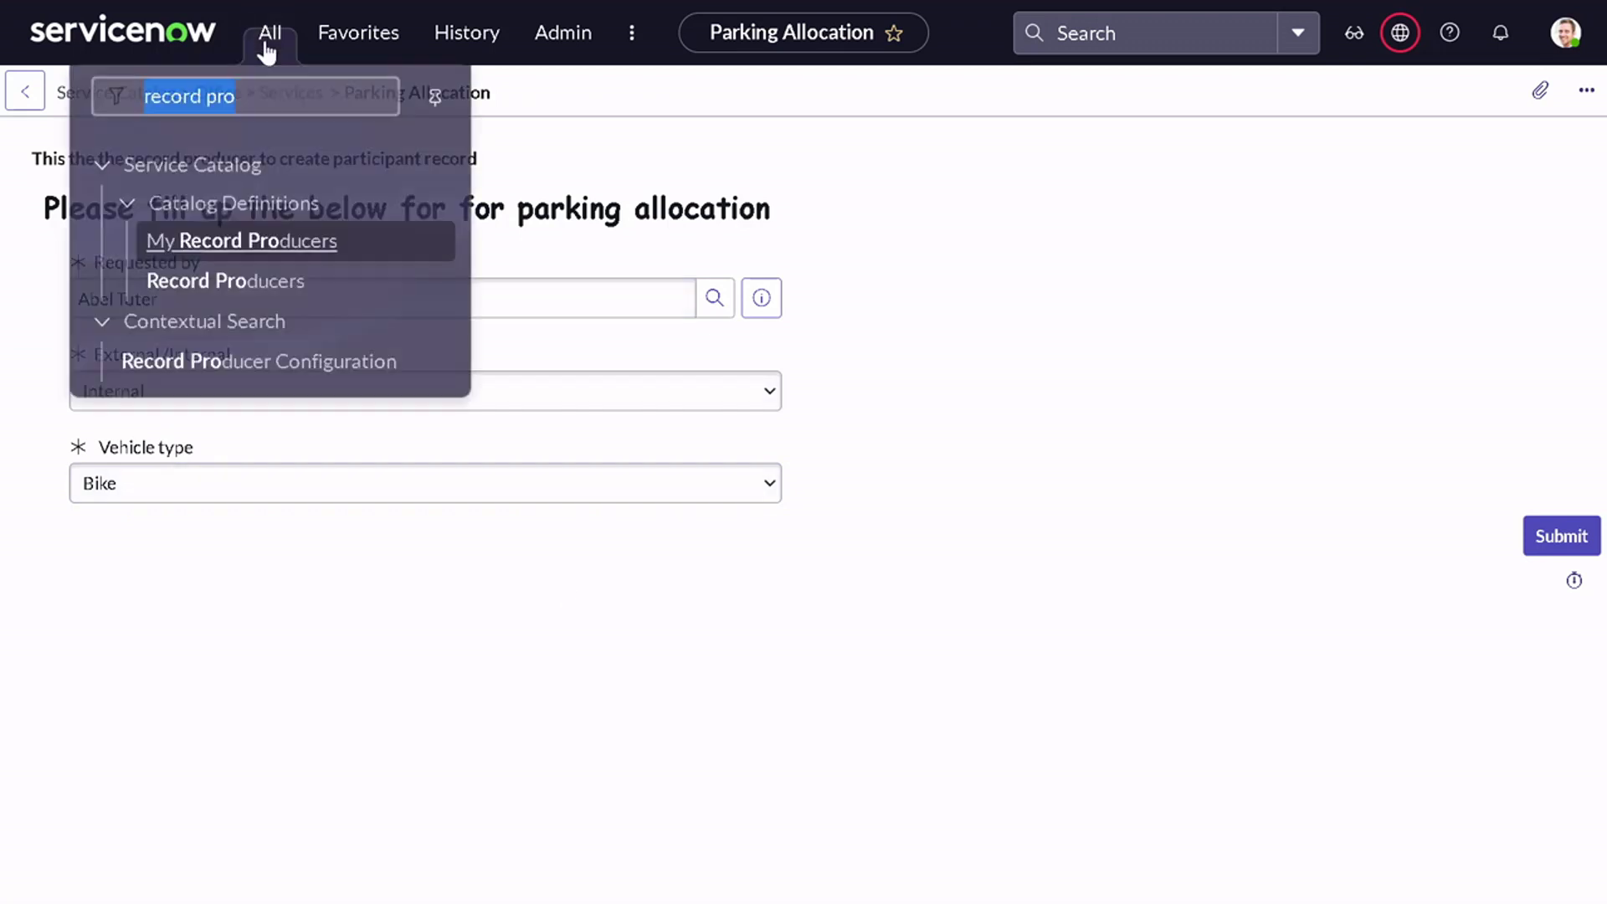
left_click(446, 41)
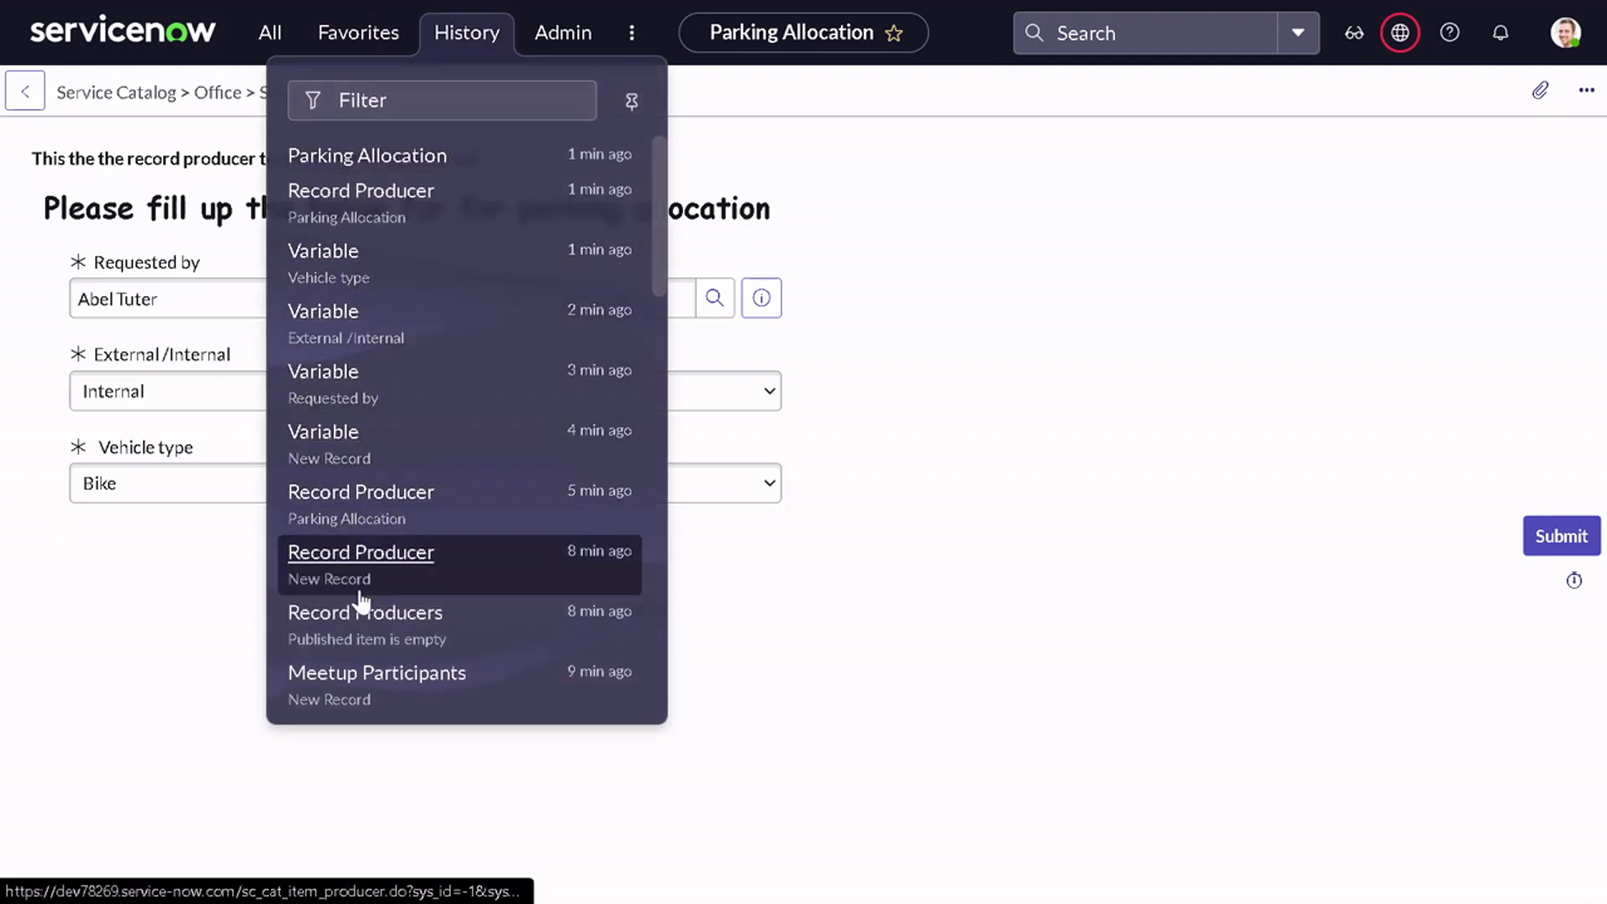
right_click(372, 675)
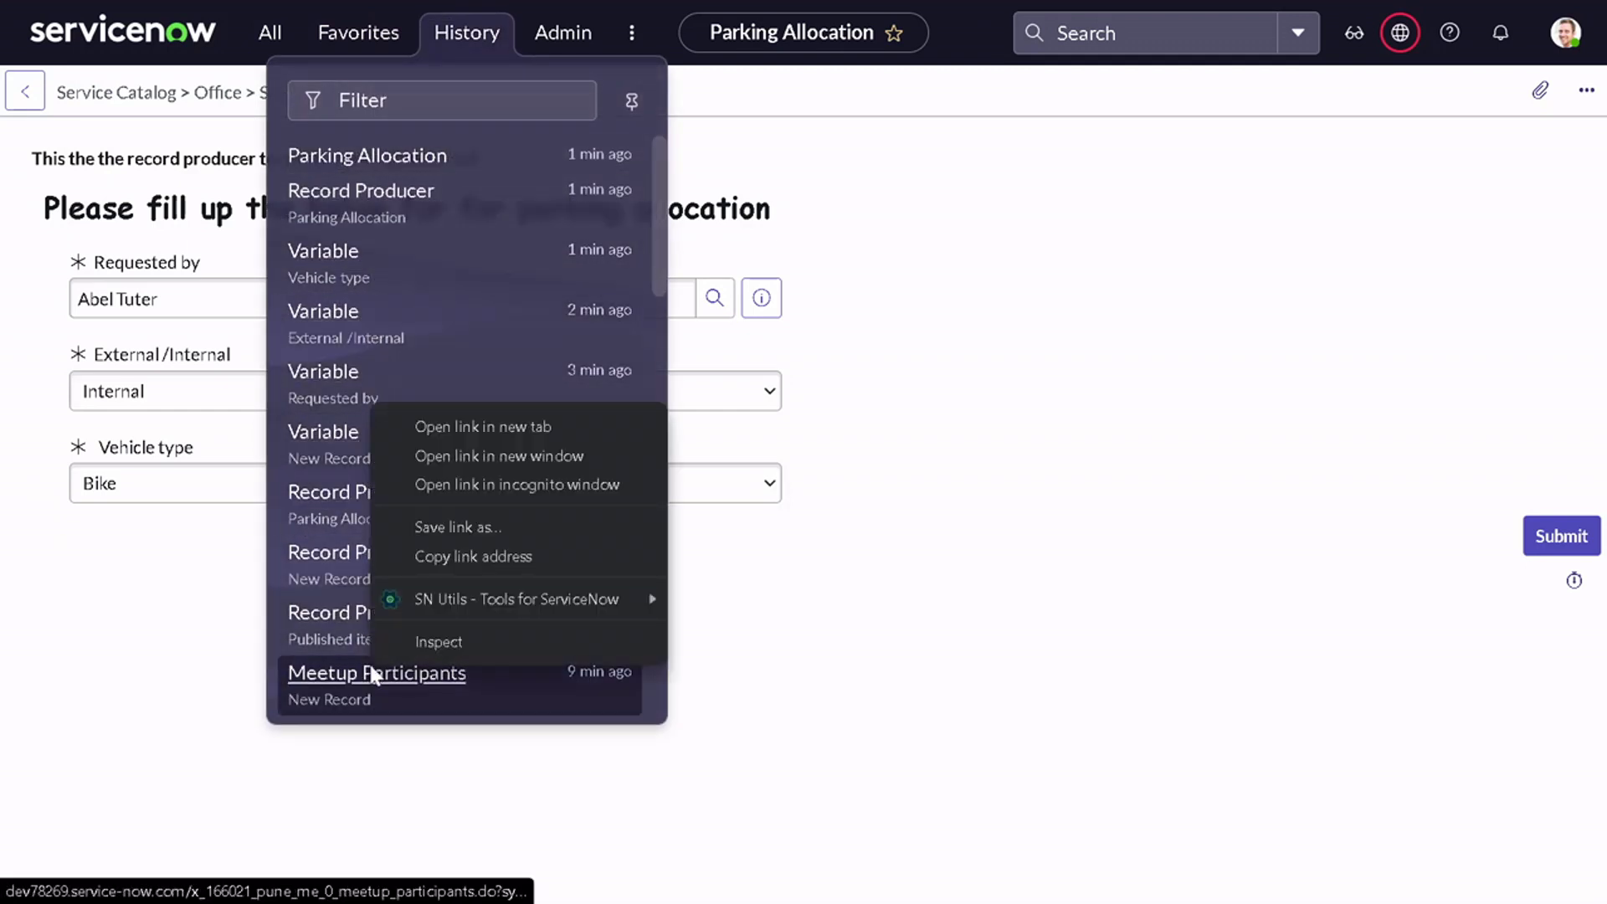
left_click(494, 413)
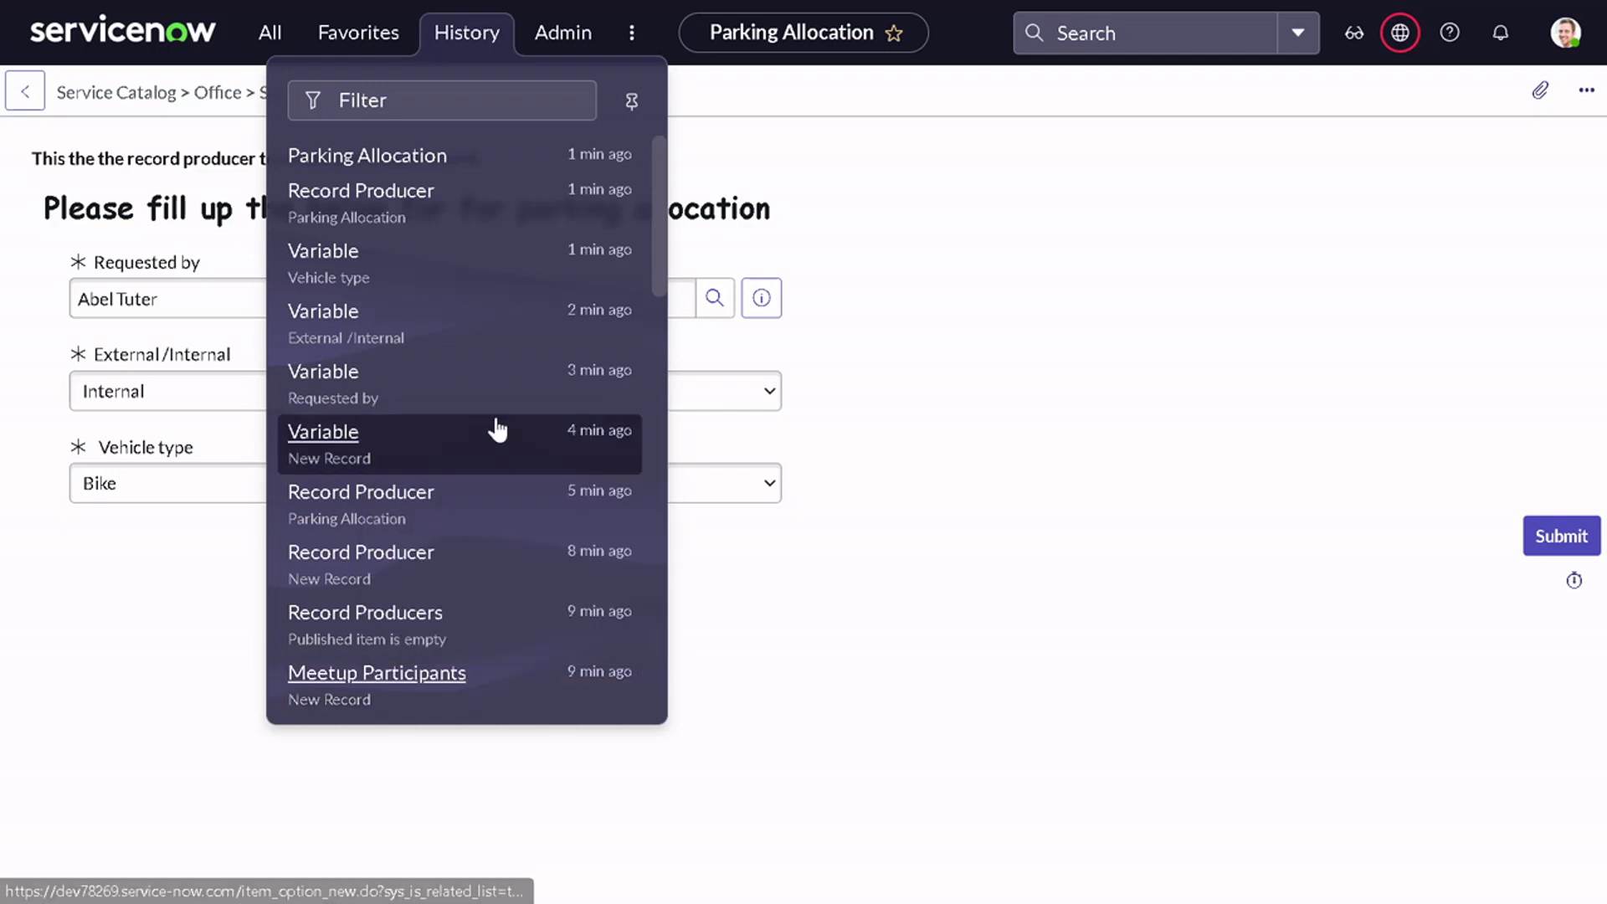
left_click(831, 385)
key("ctrl+Tab")
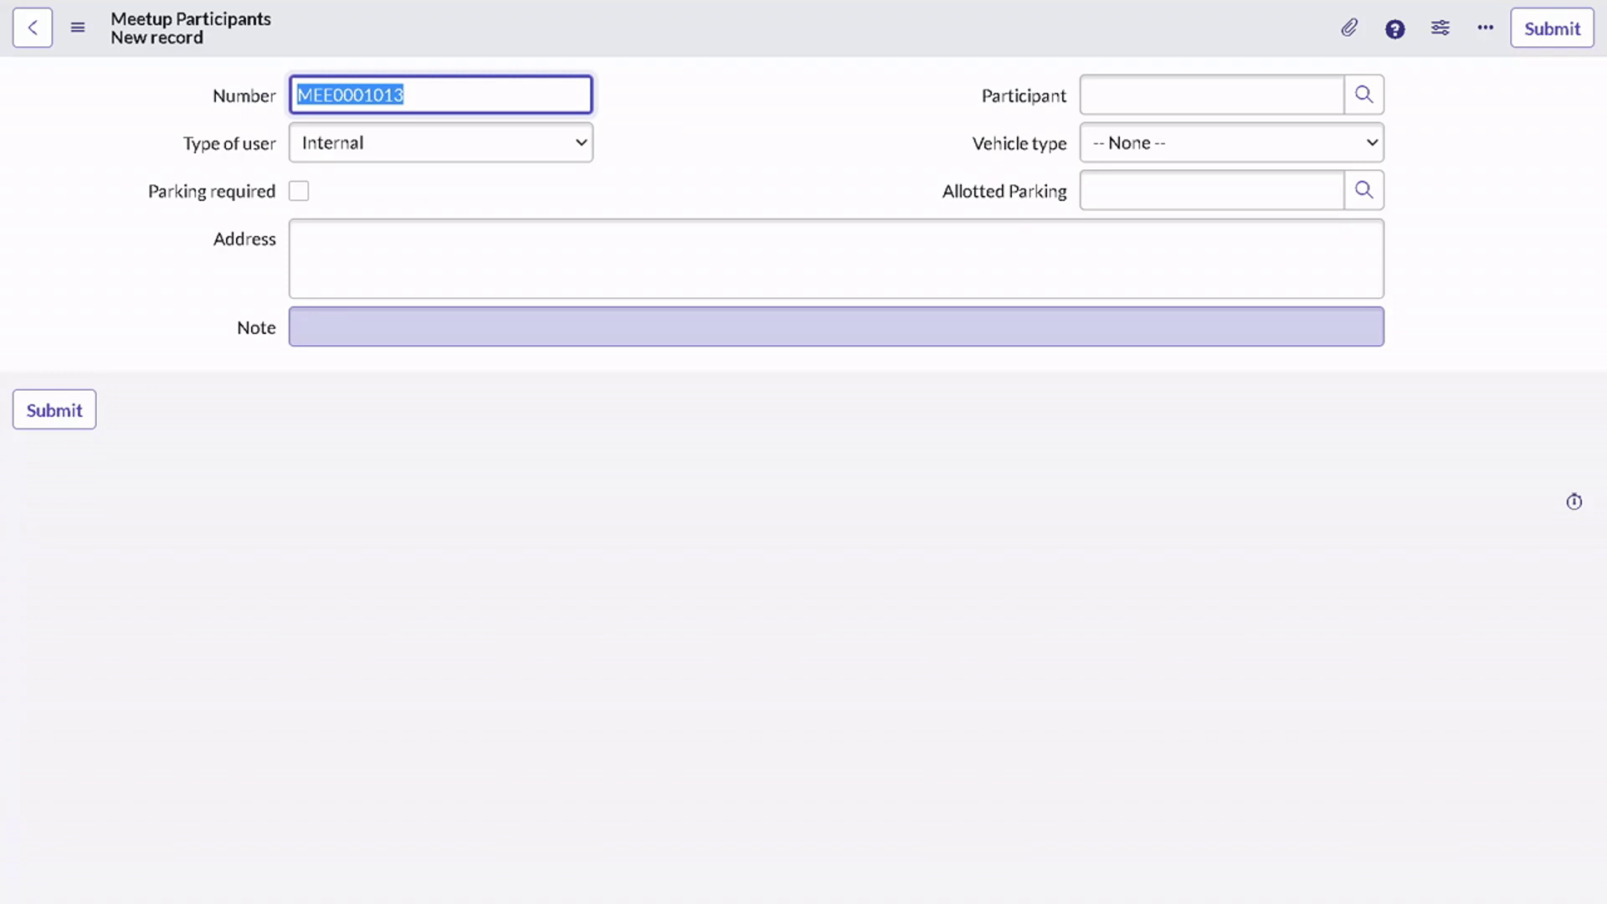
- Check the Vehicle type choices on the blank participant record by selecting Car, and return to the Parking Allocation form
left_click(1113, 144)
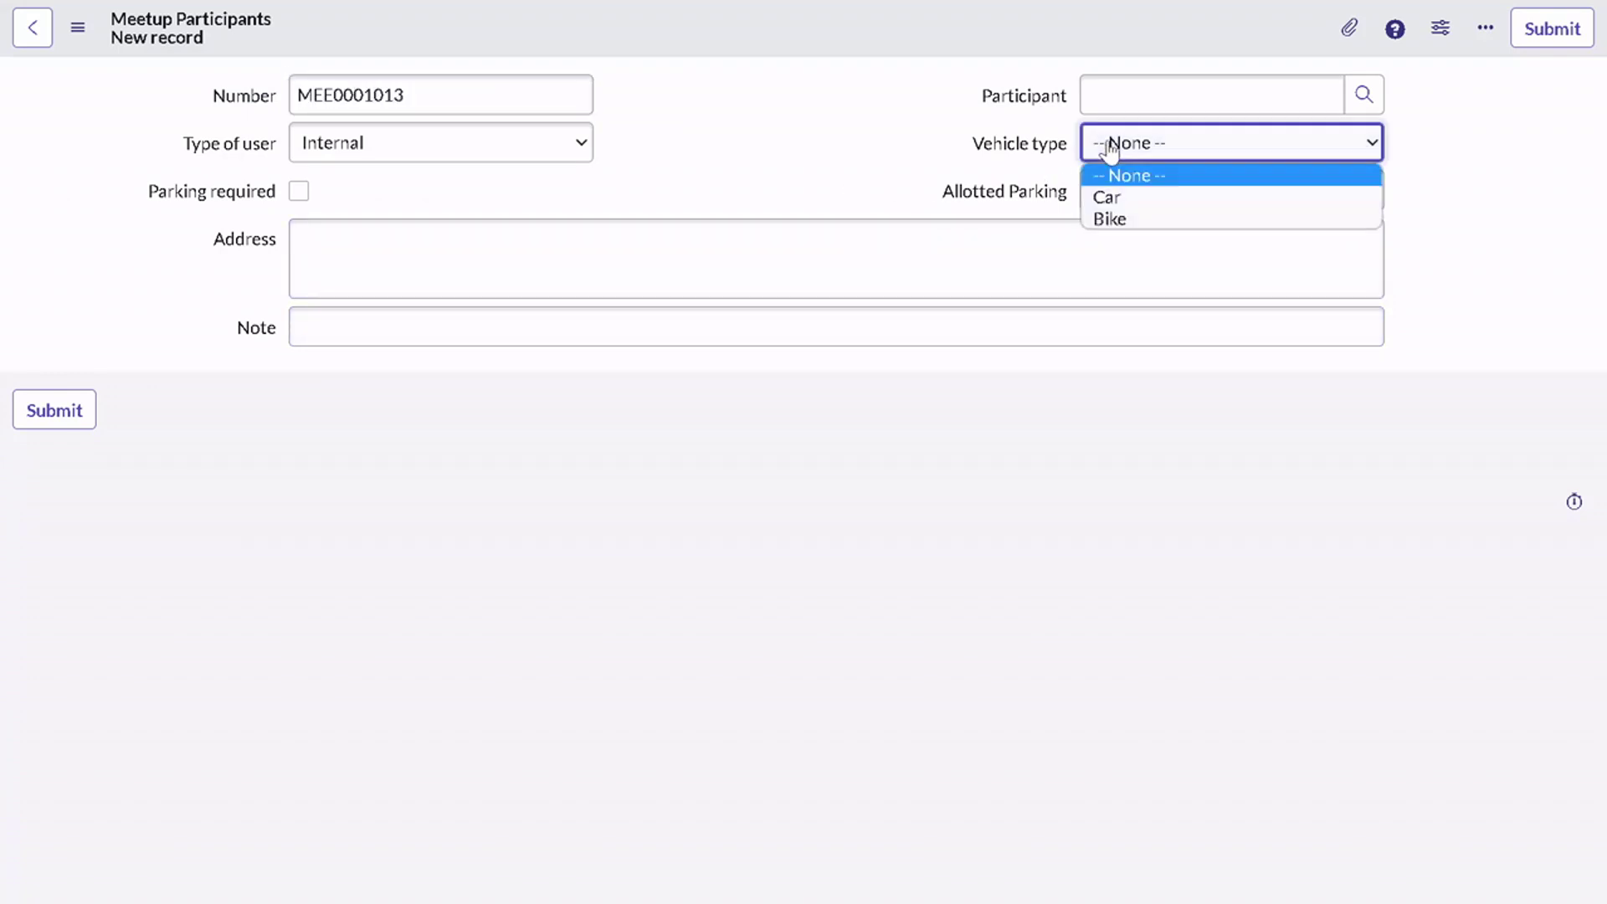
left_click(1113, 198)
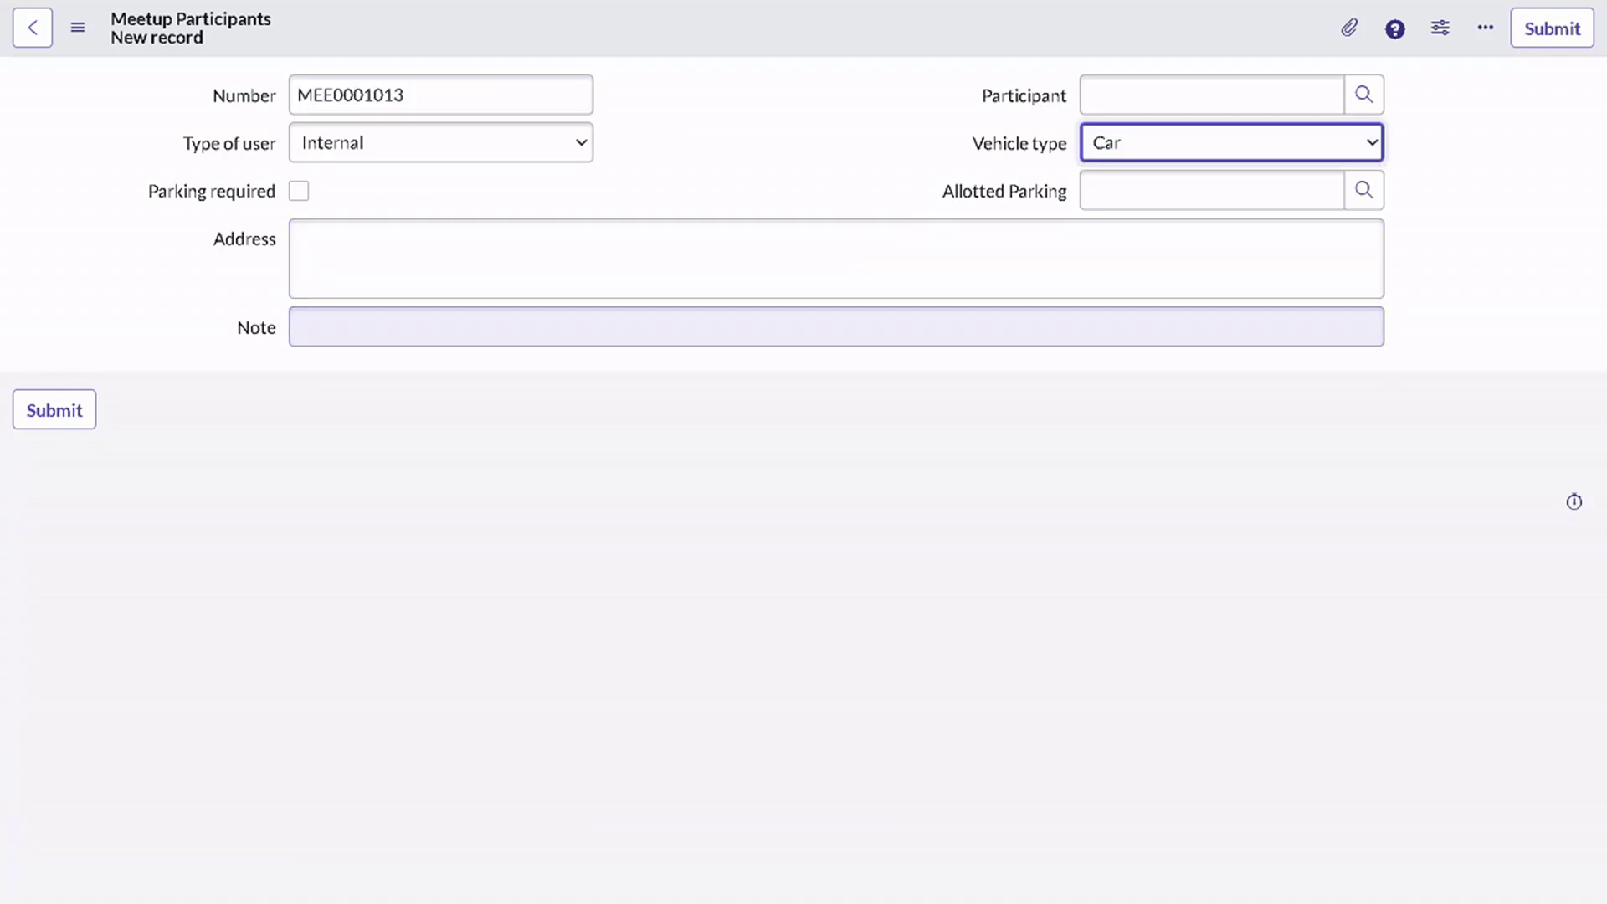
key("Tab")
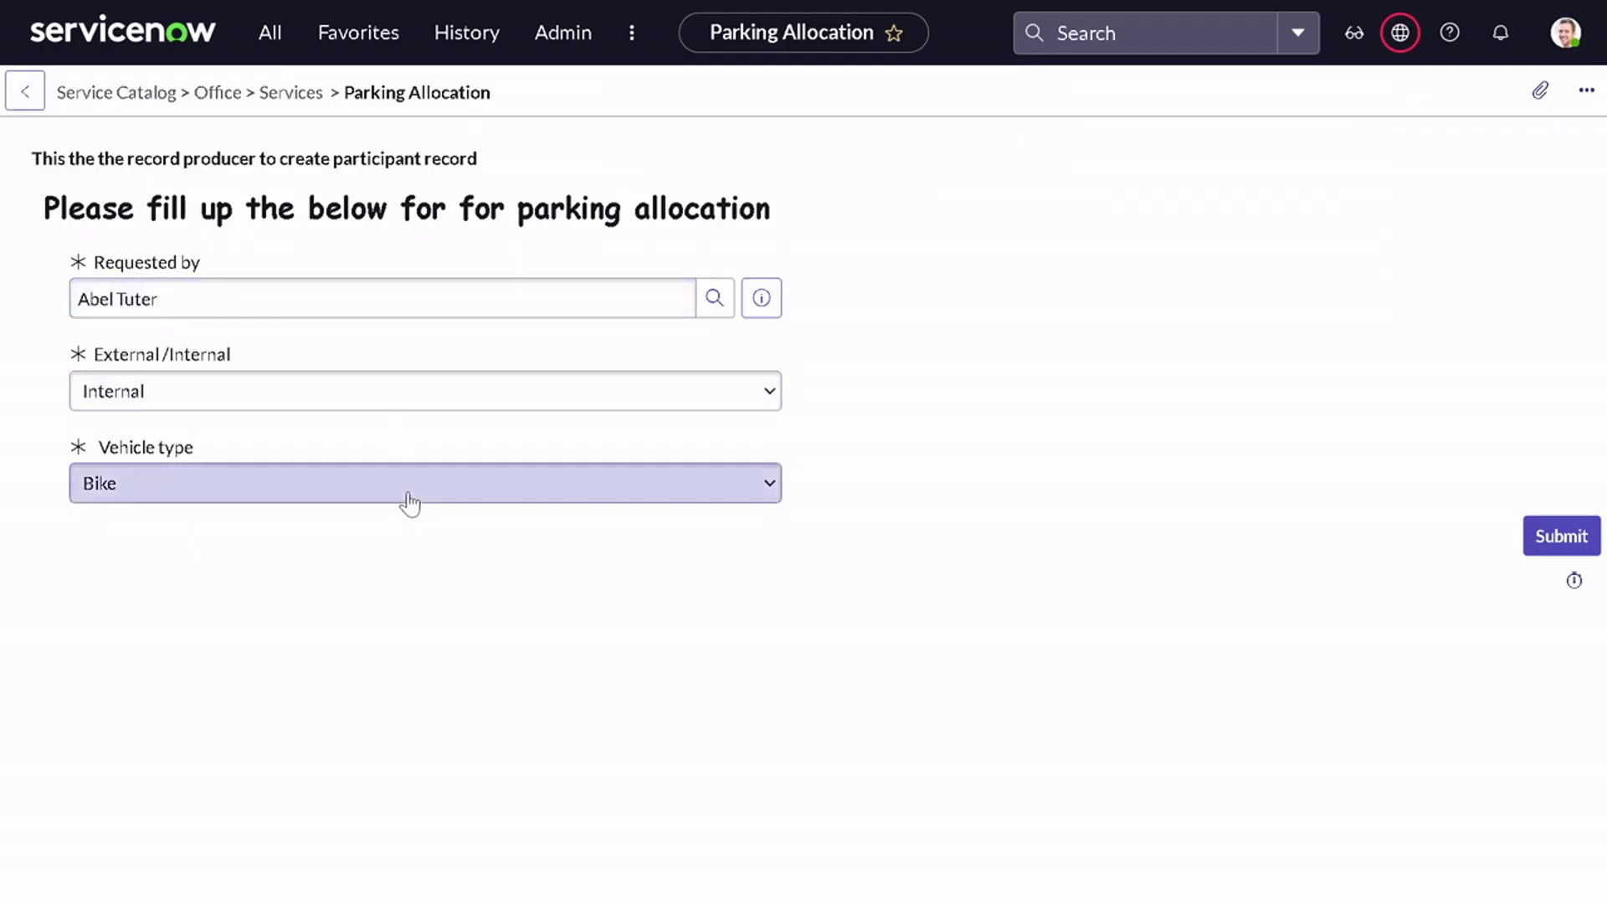
- Recheck the Vehicle type choices on the Parking Allocation form and submit the request
left_click(410, 502)
left_click(394, 636)
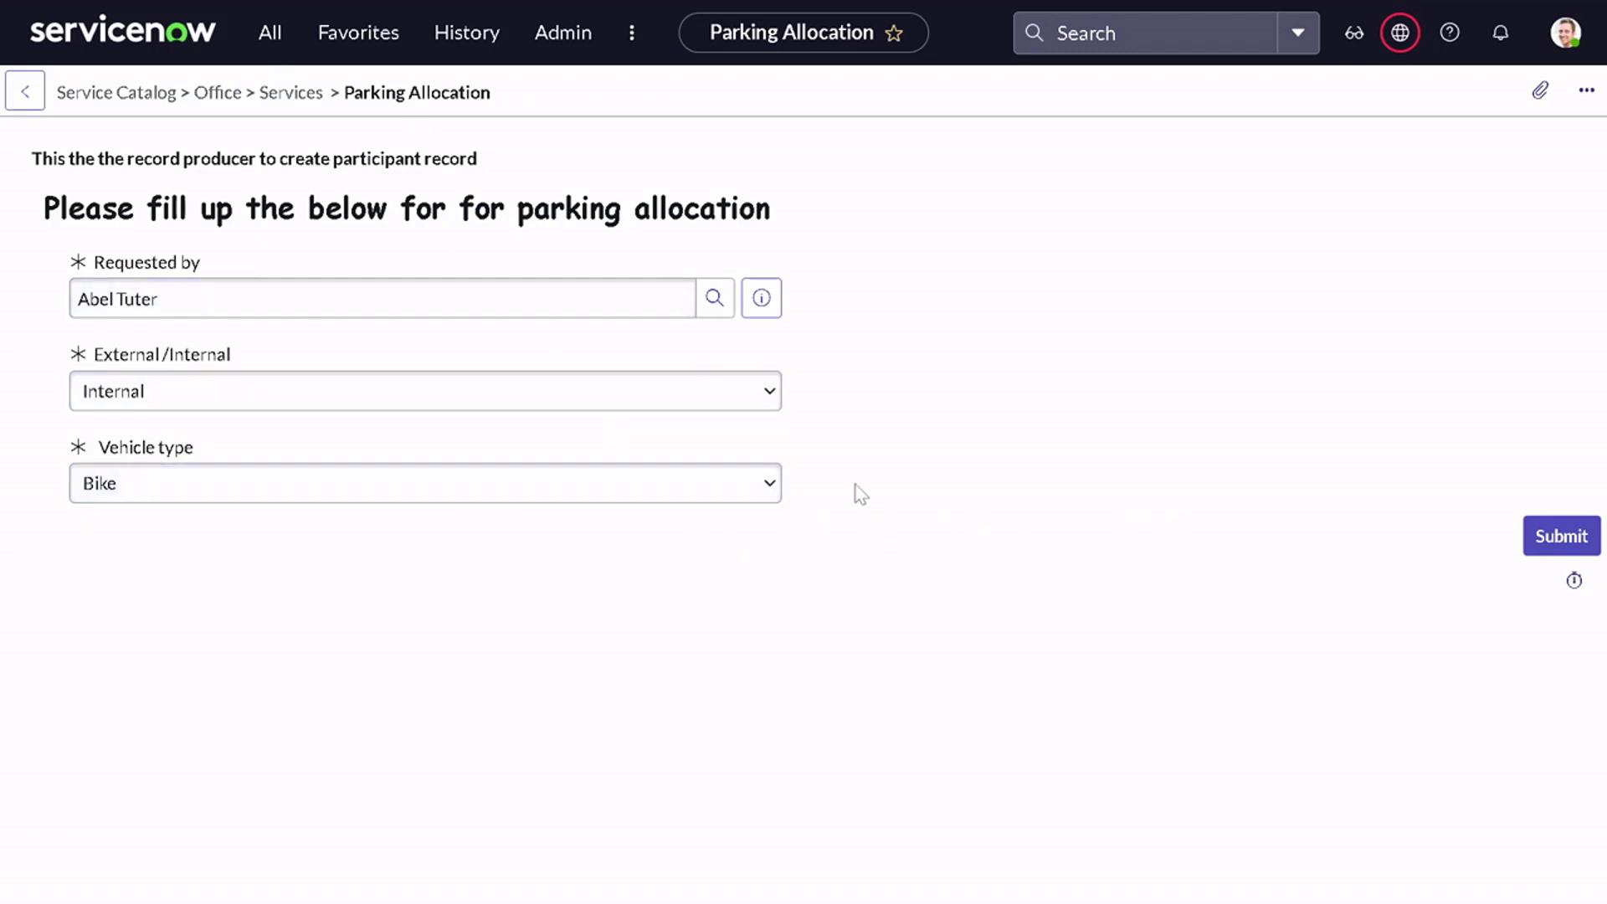
left_click(1549, 554)
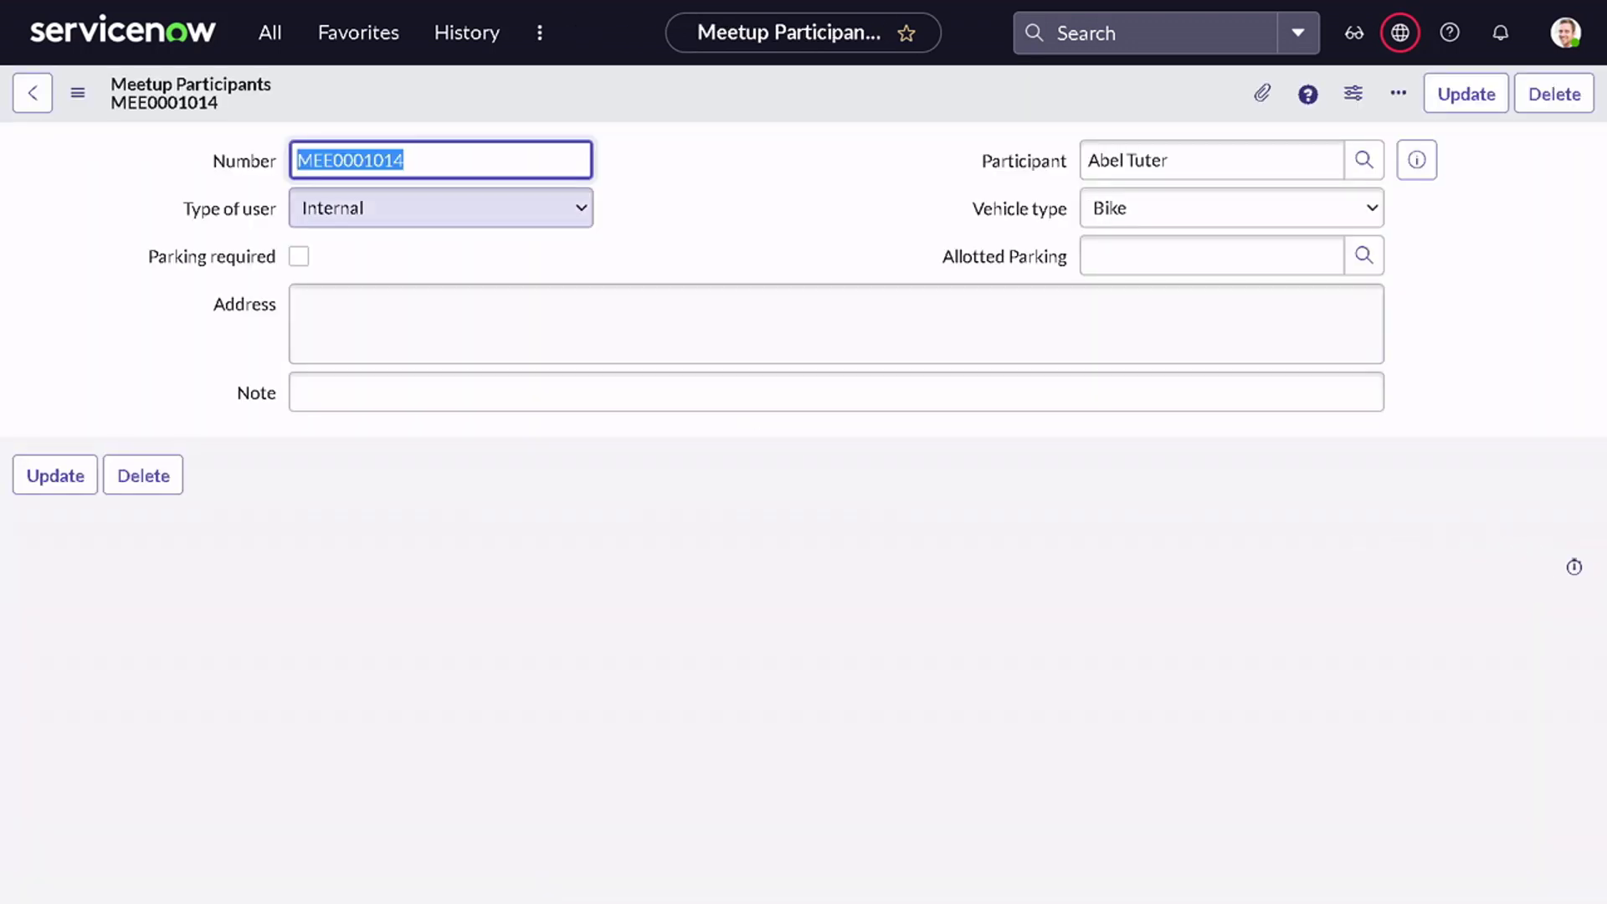
- Find the MeetUp Parking modules by filtering the navigator with "pa" and open the Participants list
left_click(279, 42)
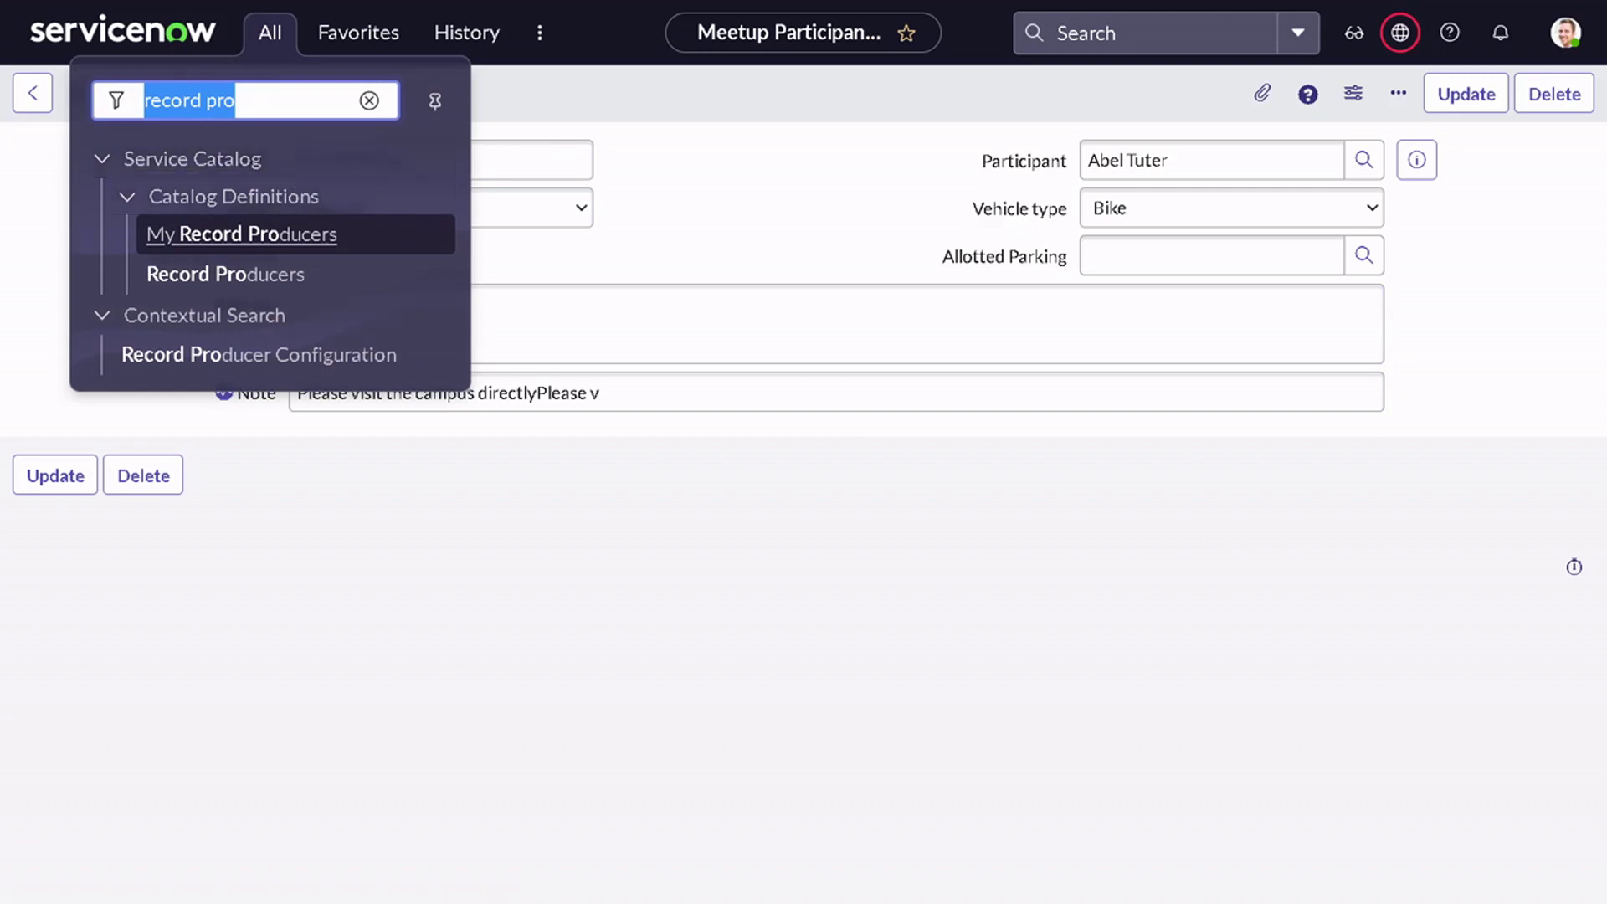
key("End")
key("ctrl+a")
key("BackSpace")
type("pa")
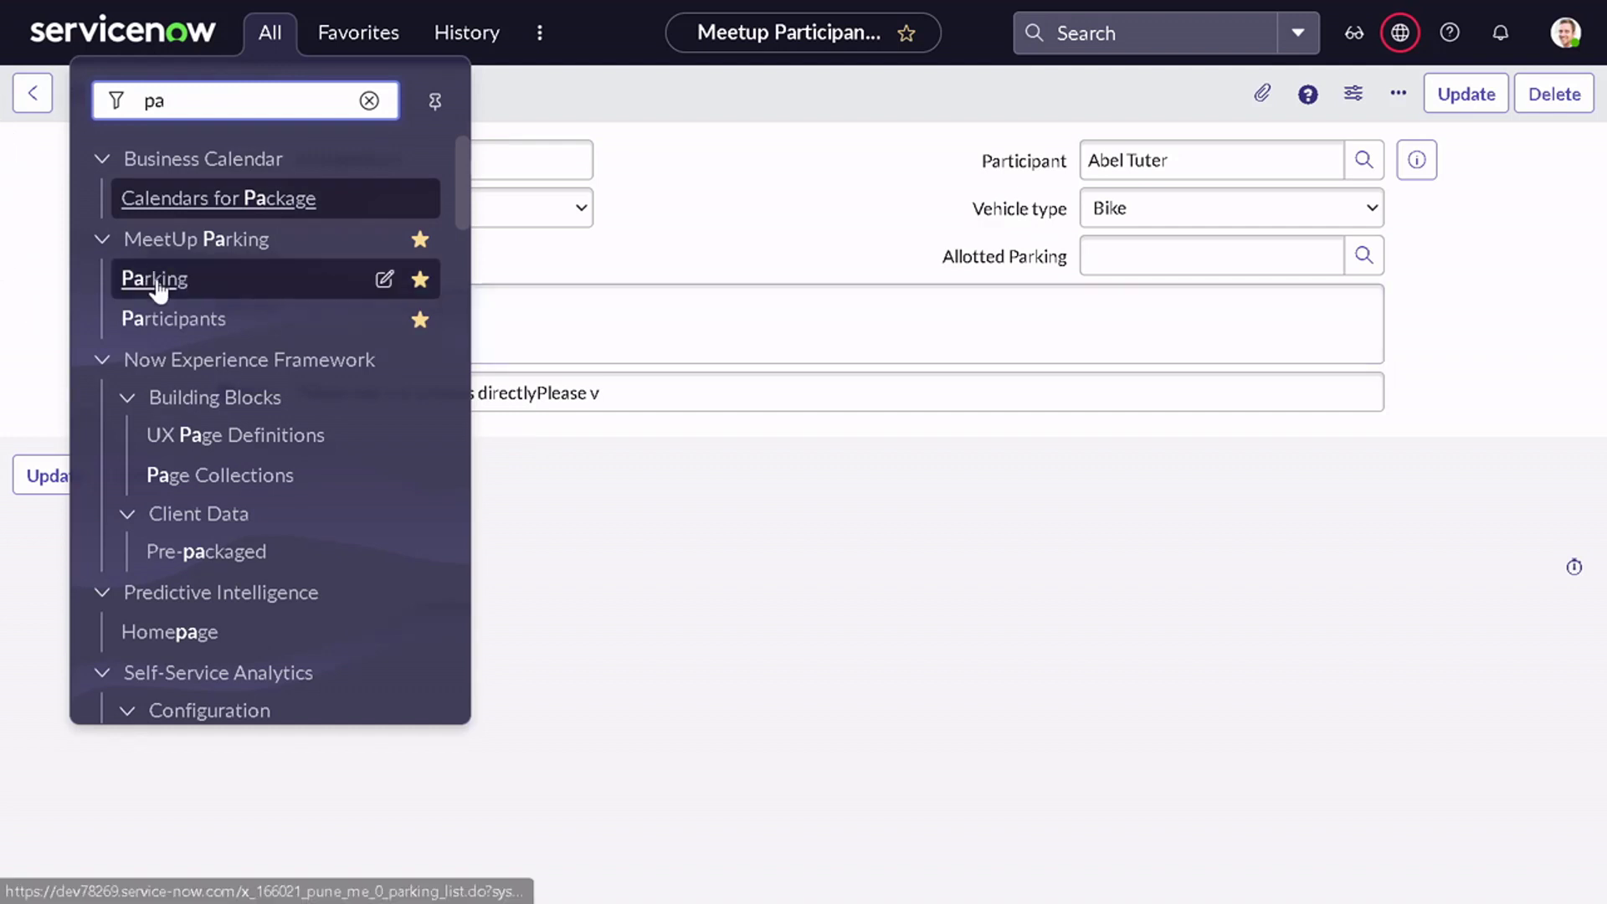
left_click(155, 322)
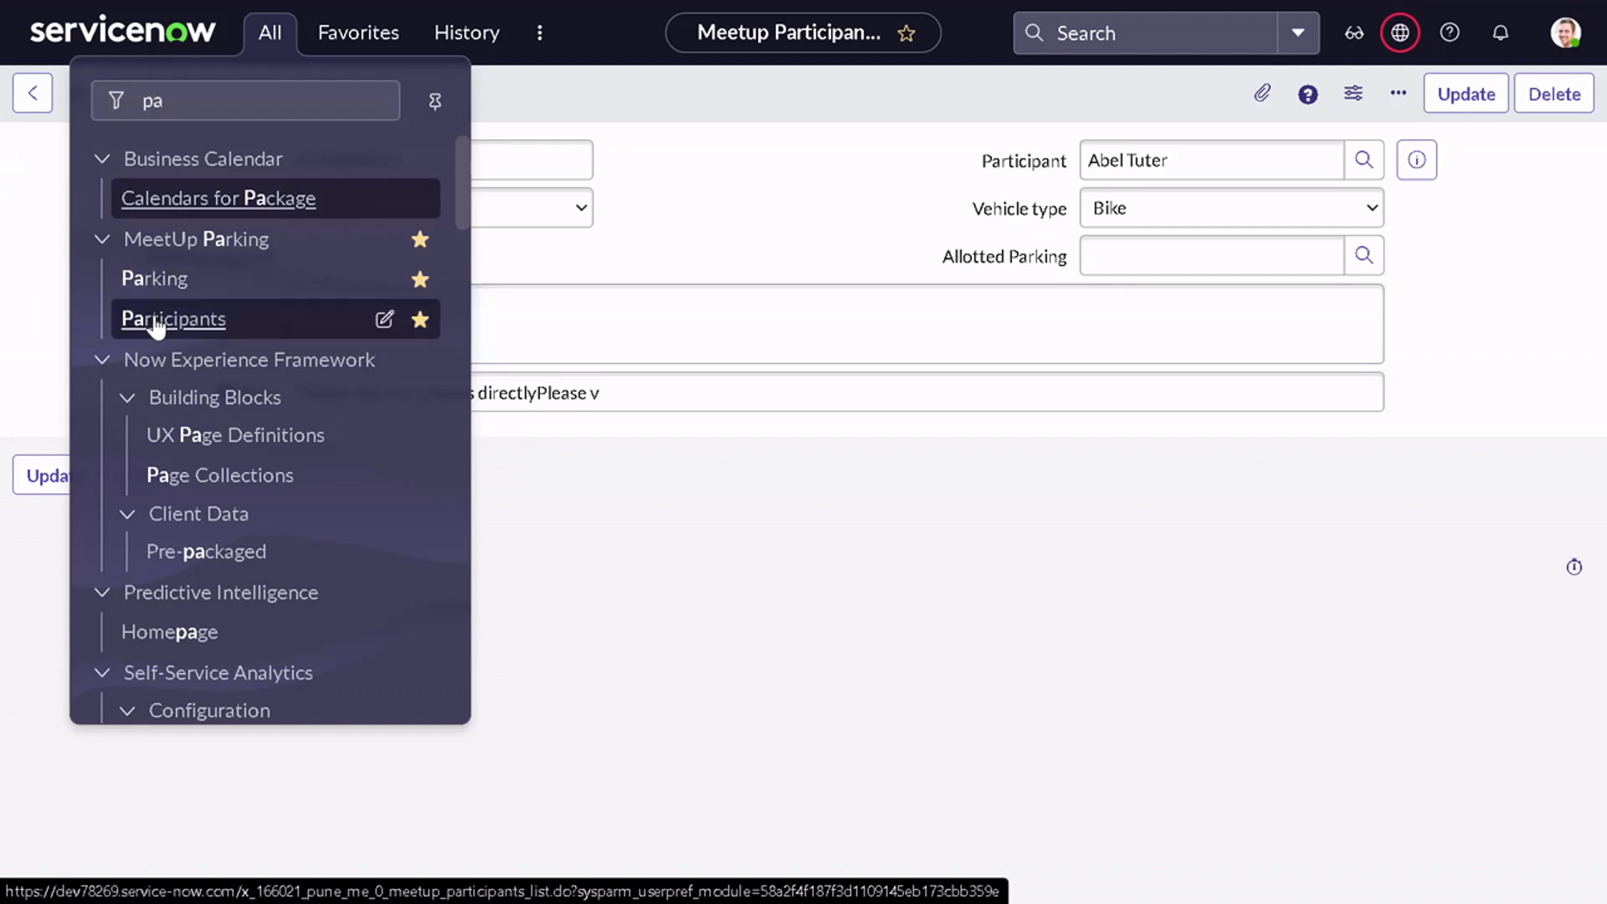
left_click(158, 324)
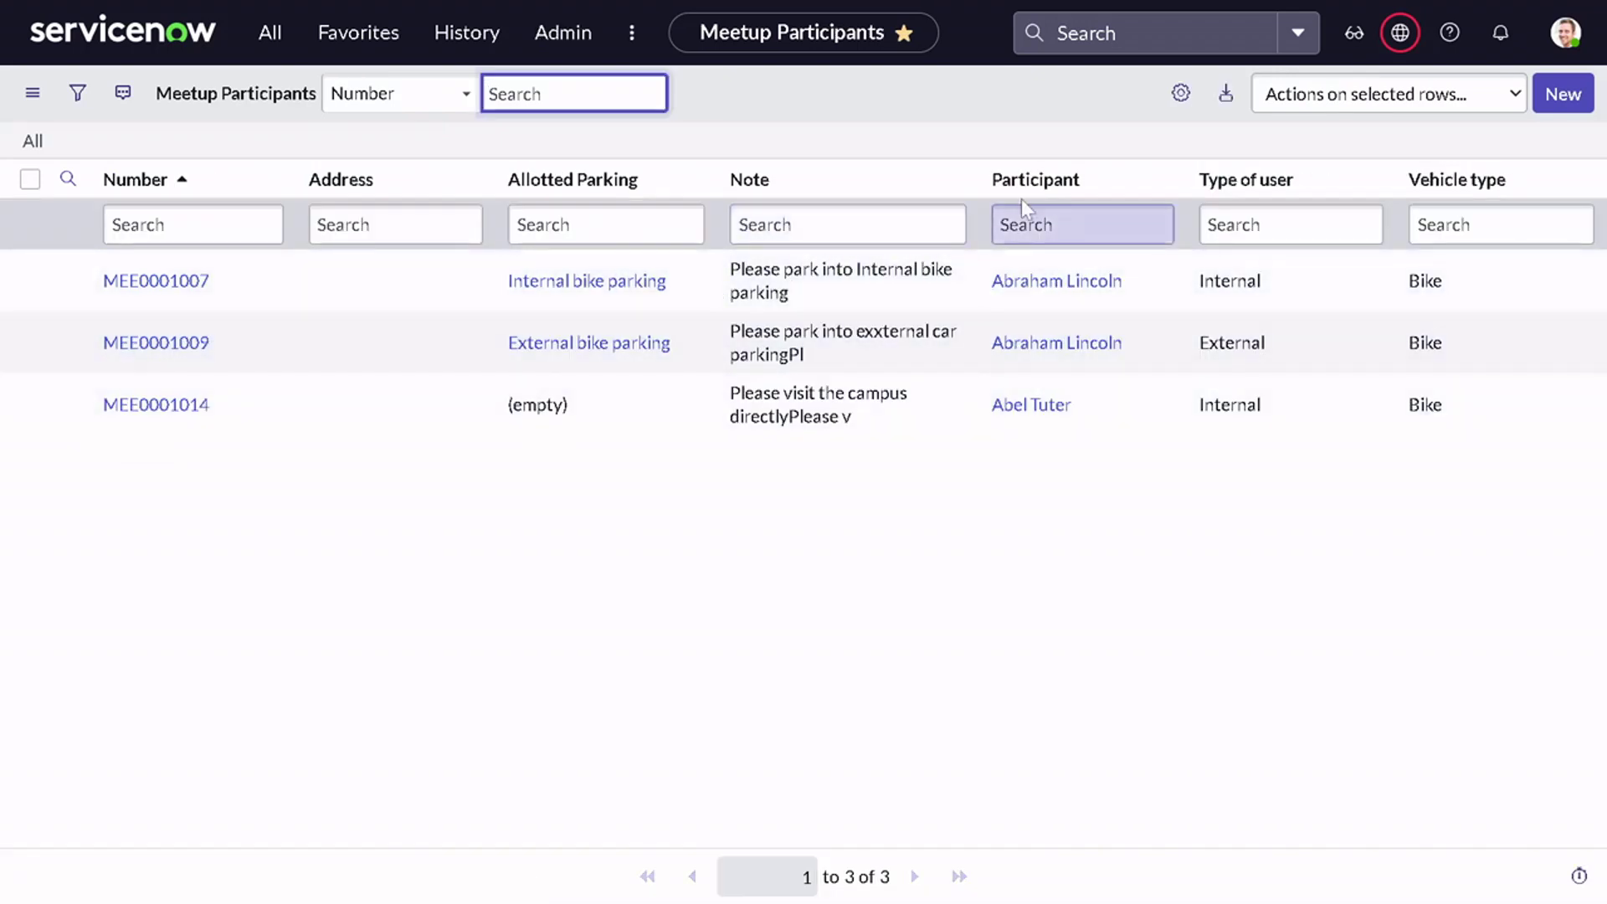
- Add the Created column to the Meetup Participants list, placed between Participant and Type of user
left_click(1180, 93)
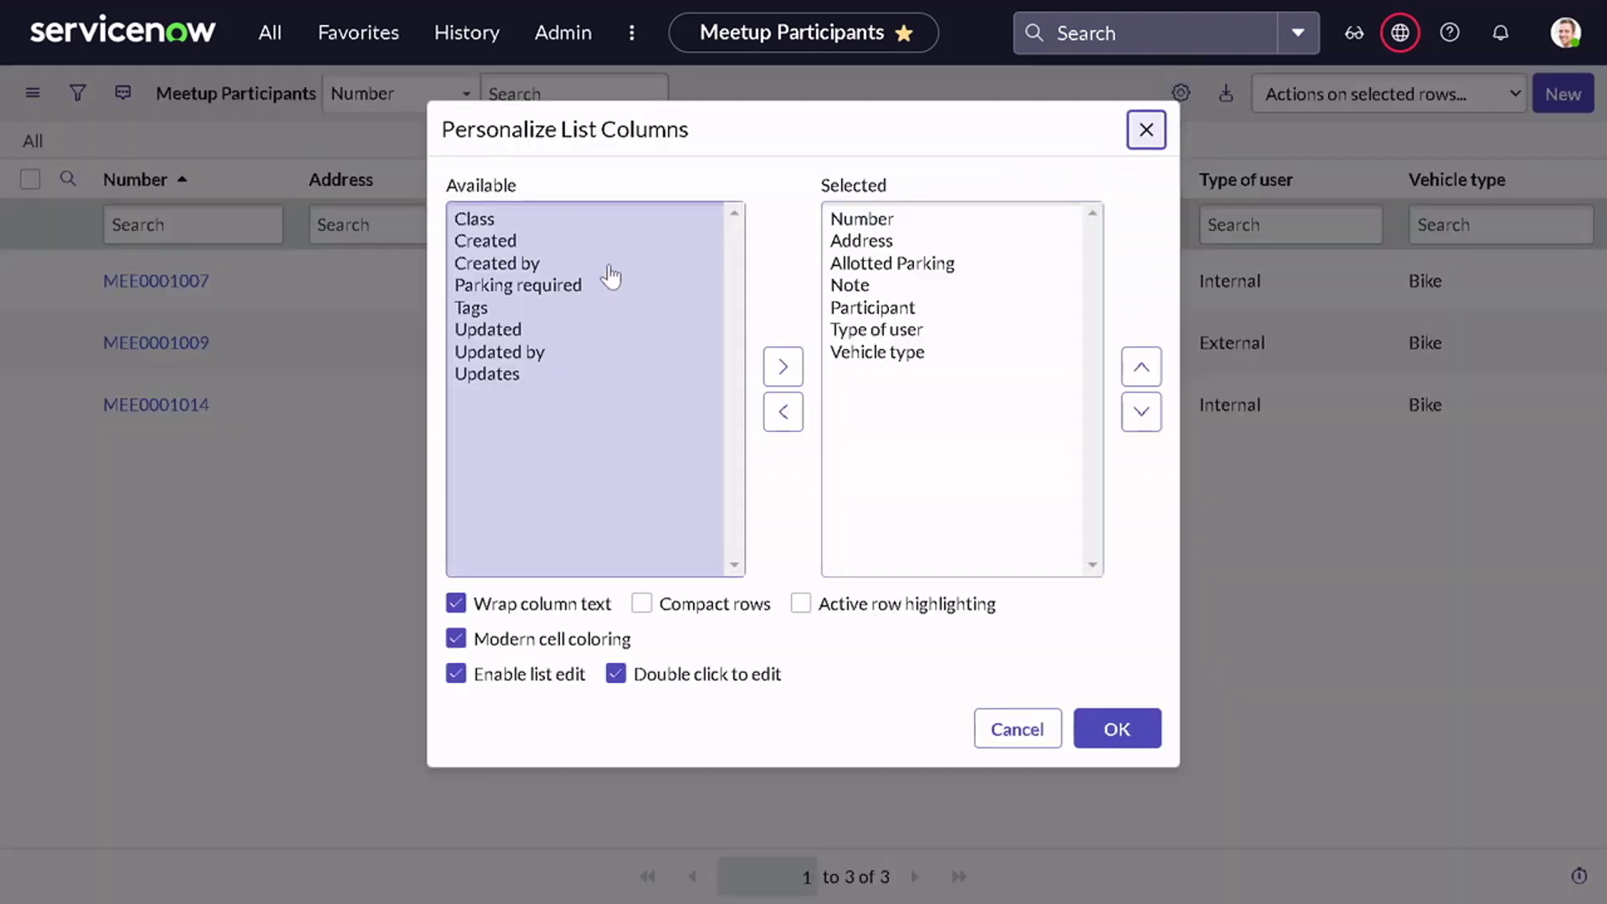
left_click(578, 242)
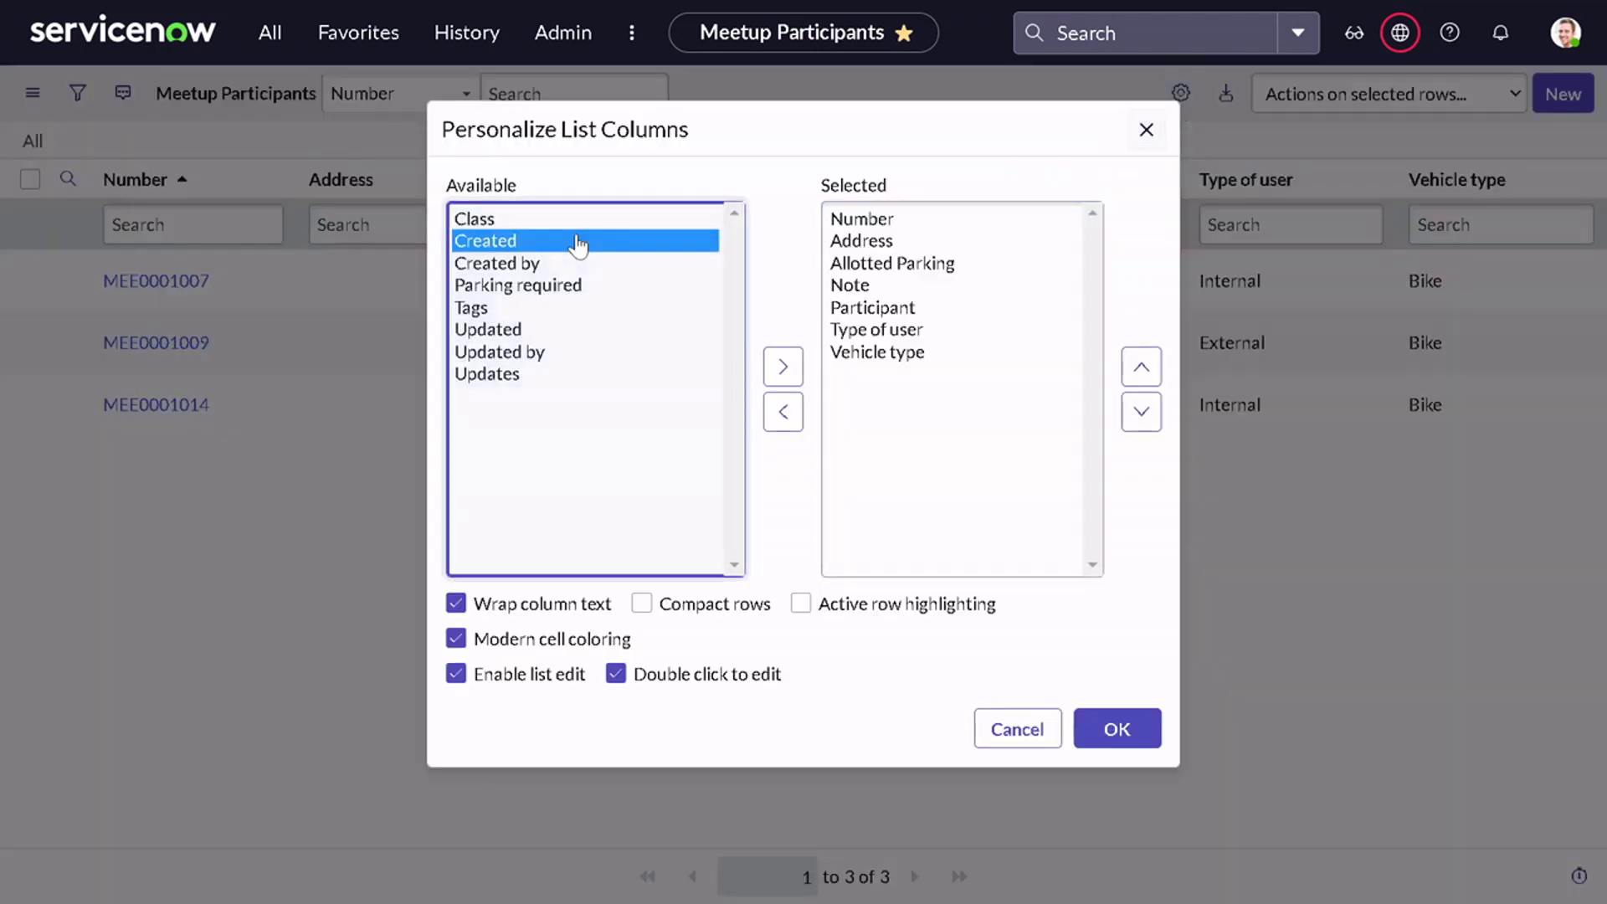
left_click(769, 366)
left_click(1140, 367)
left_click(1139, 366)
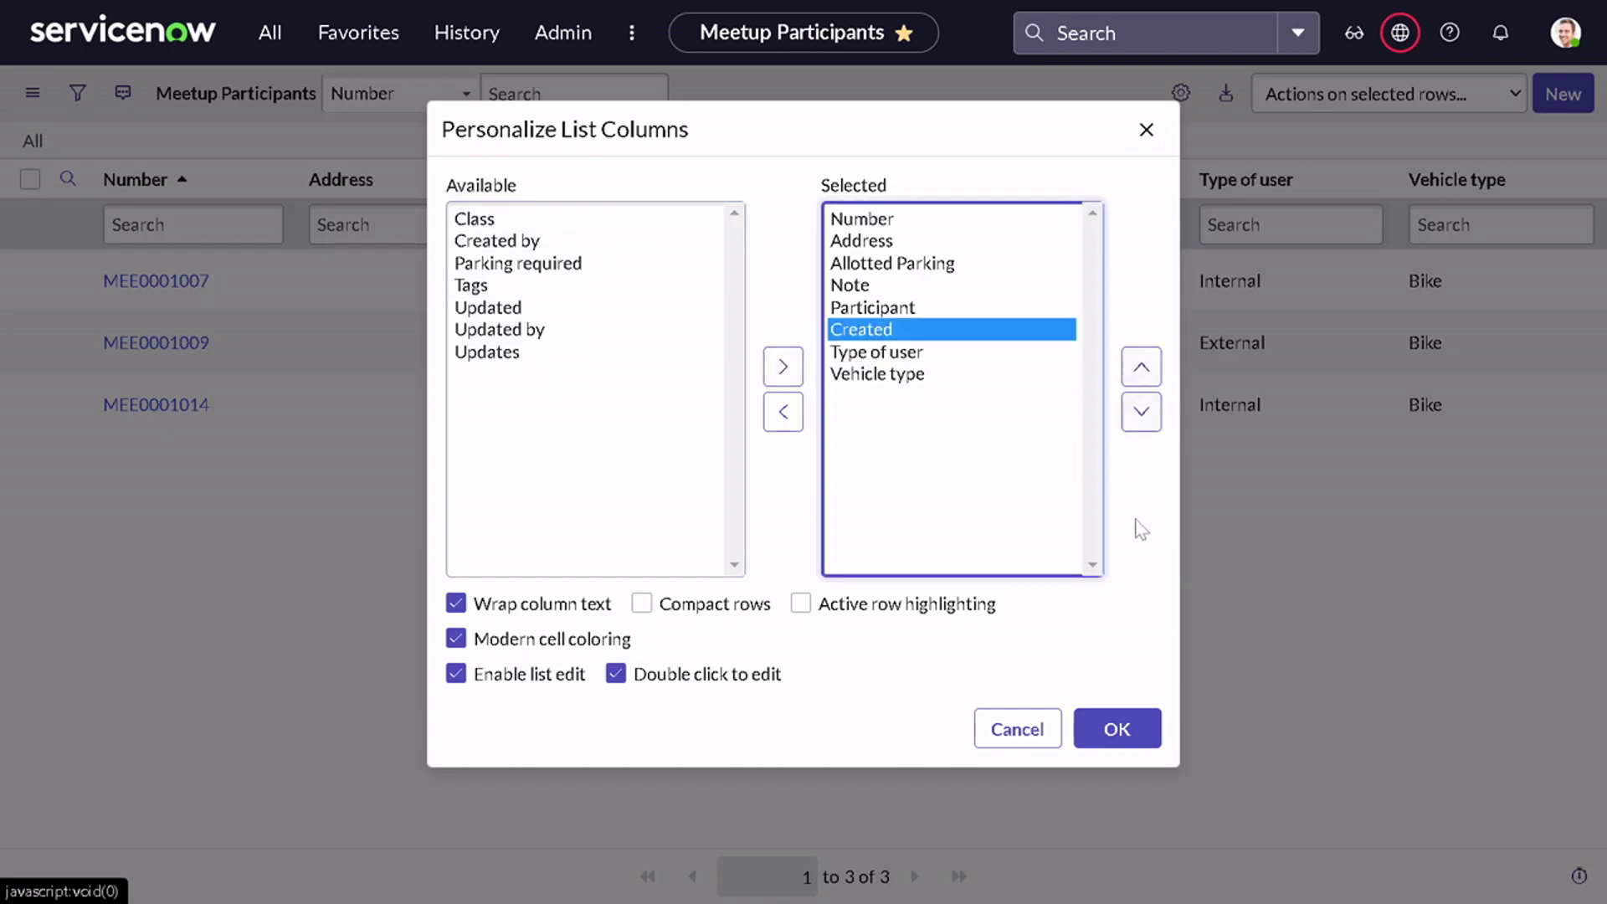
left_click(1157, 739)
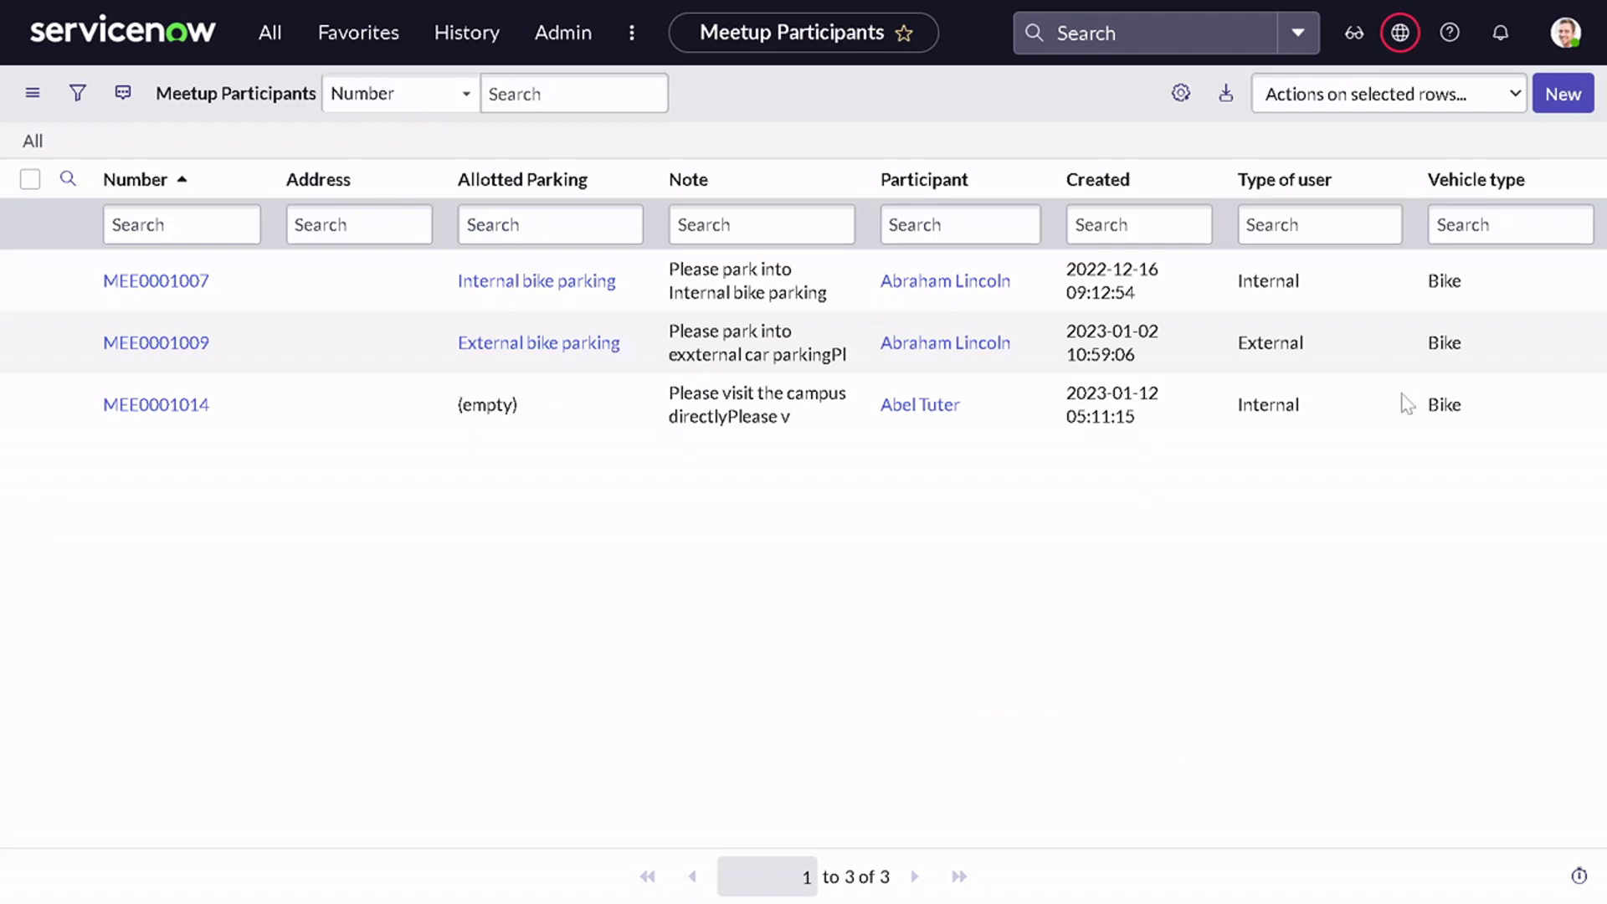
- Sort the participants list by Created, newest first, and open the newest record to check its Vehicle type choices
left_click(1116, 184)
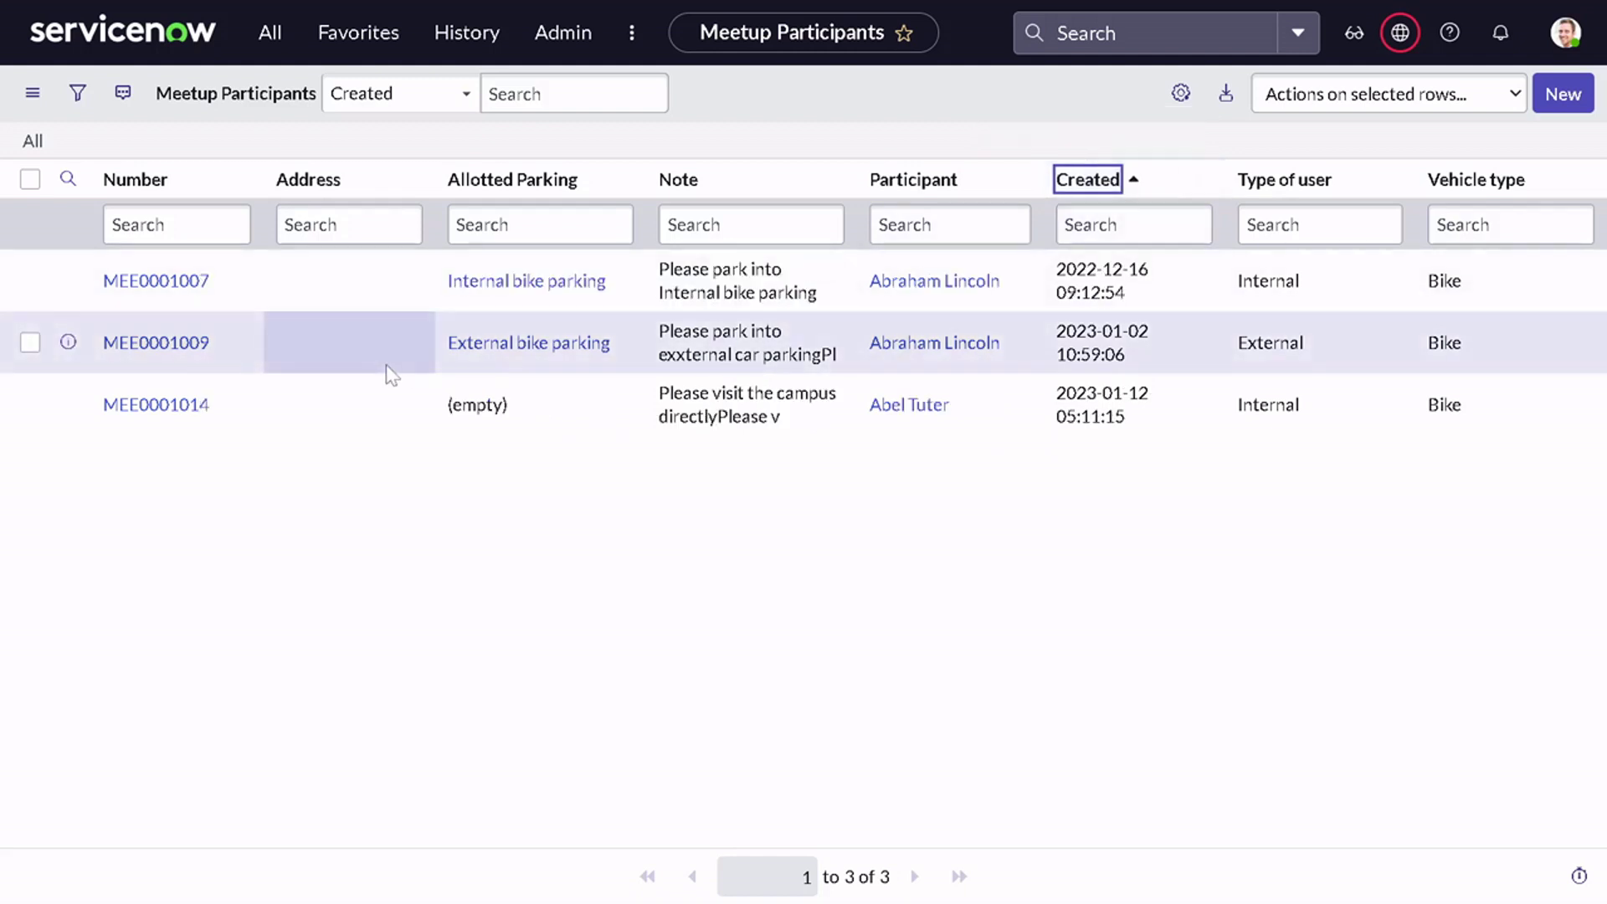
left_click(1100, 180)
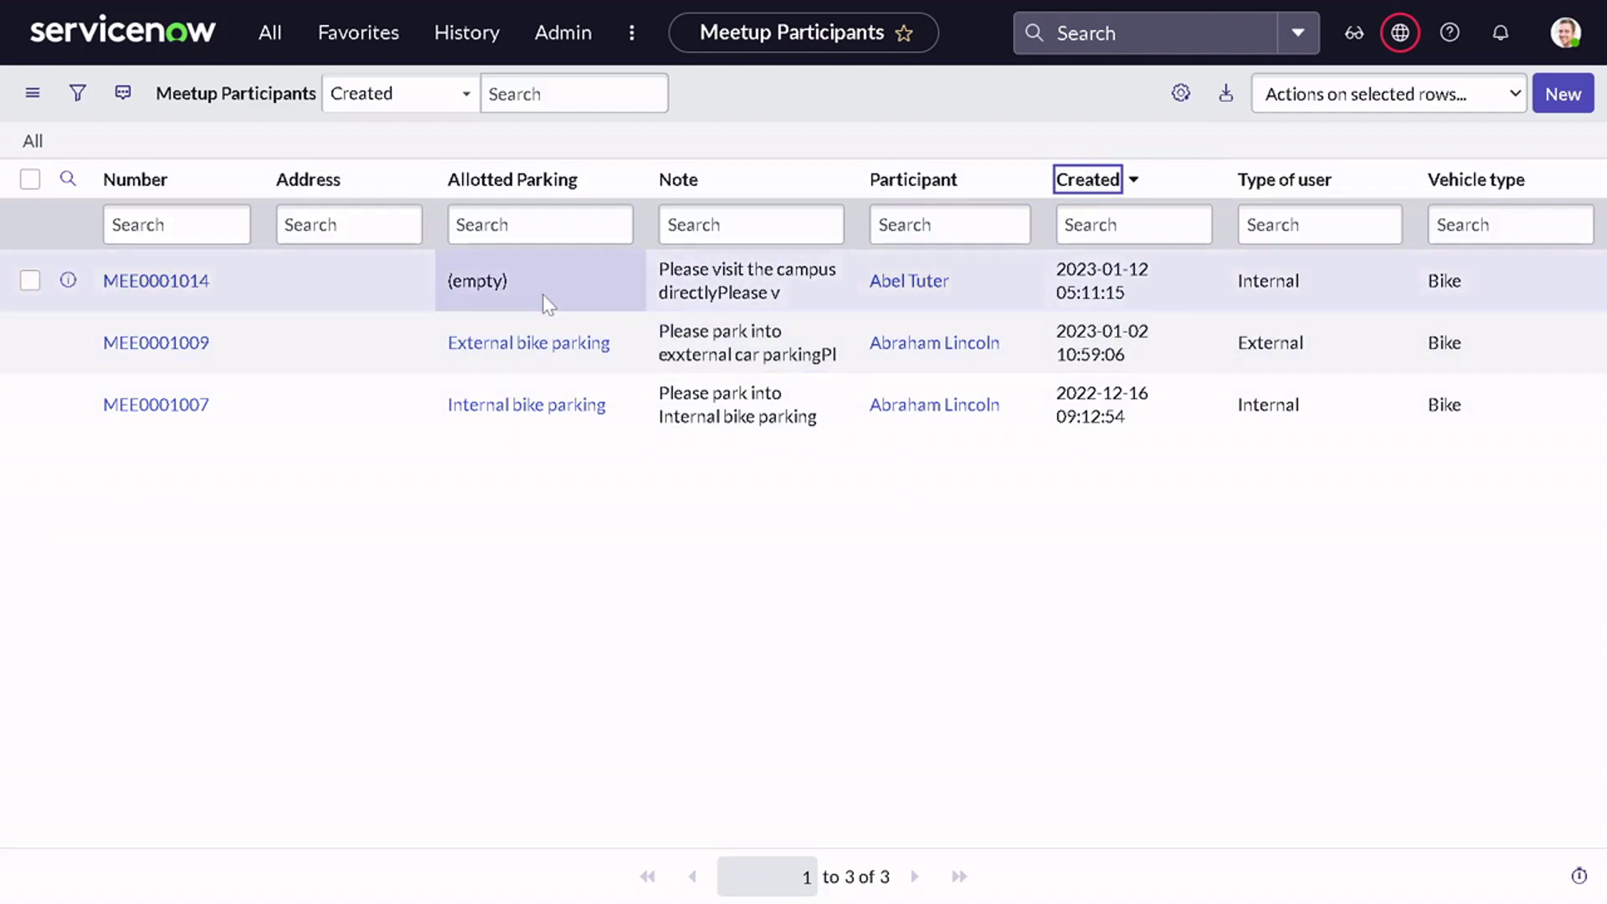
left_click(121, 287)
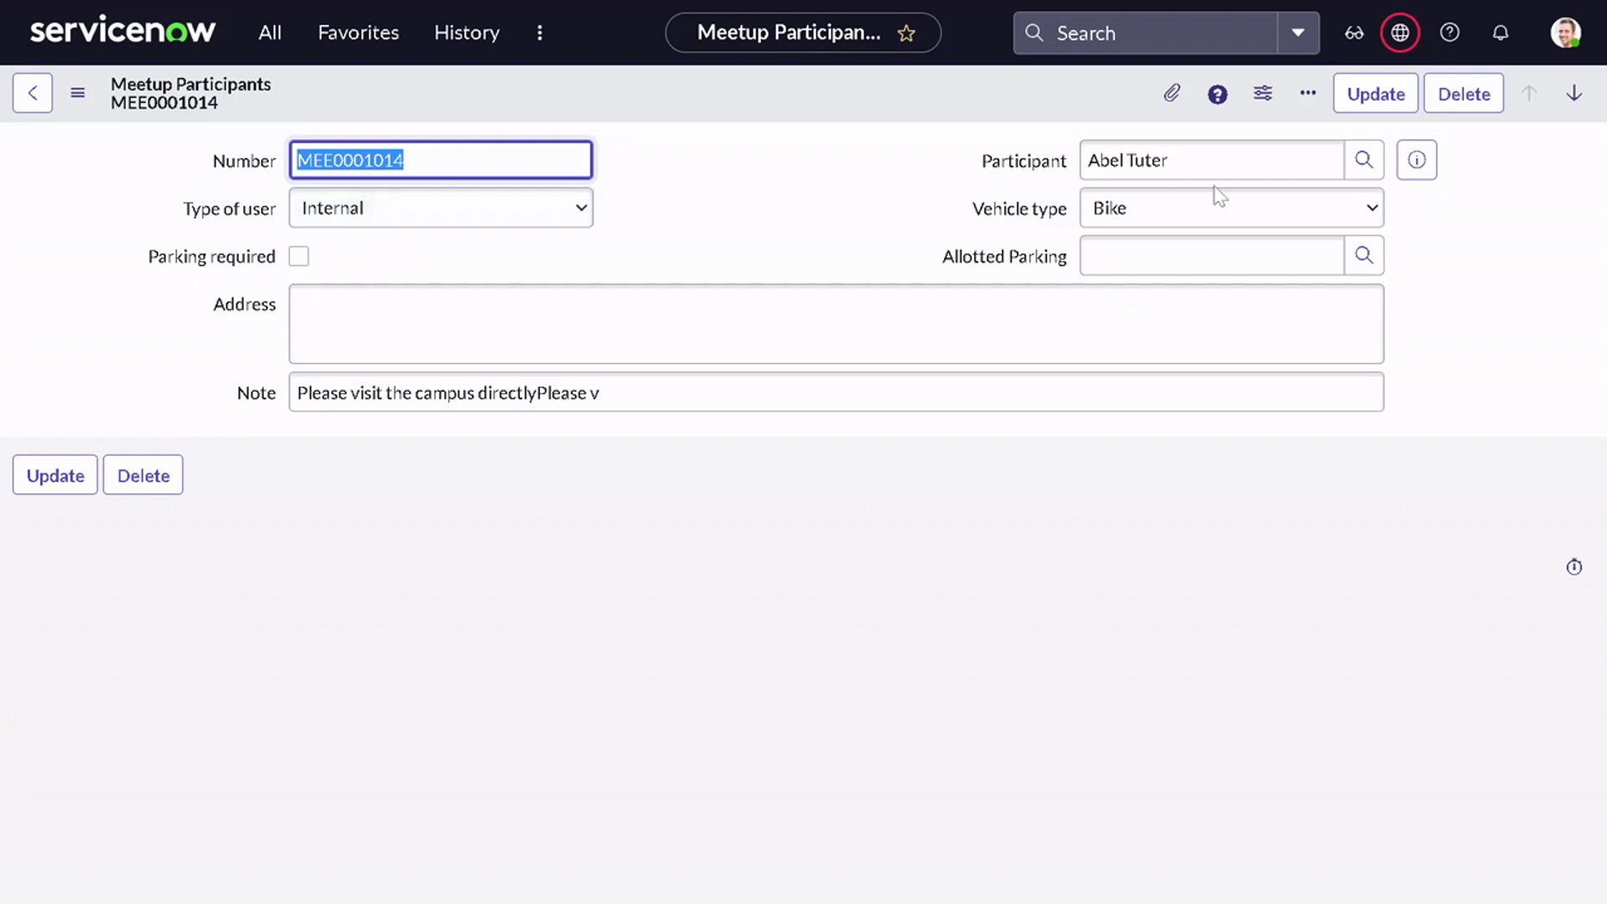
left_click(1188, 219)
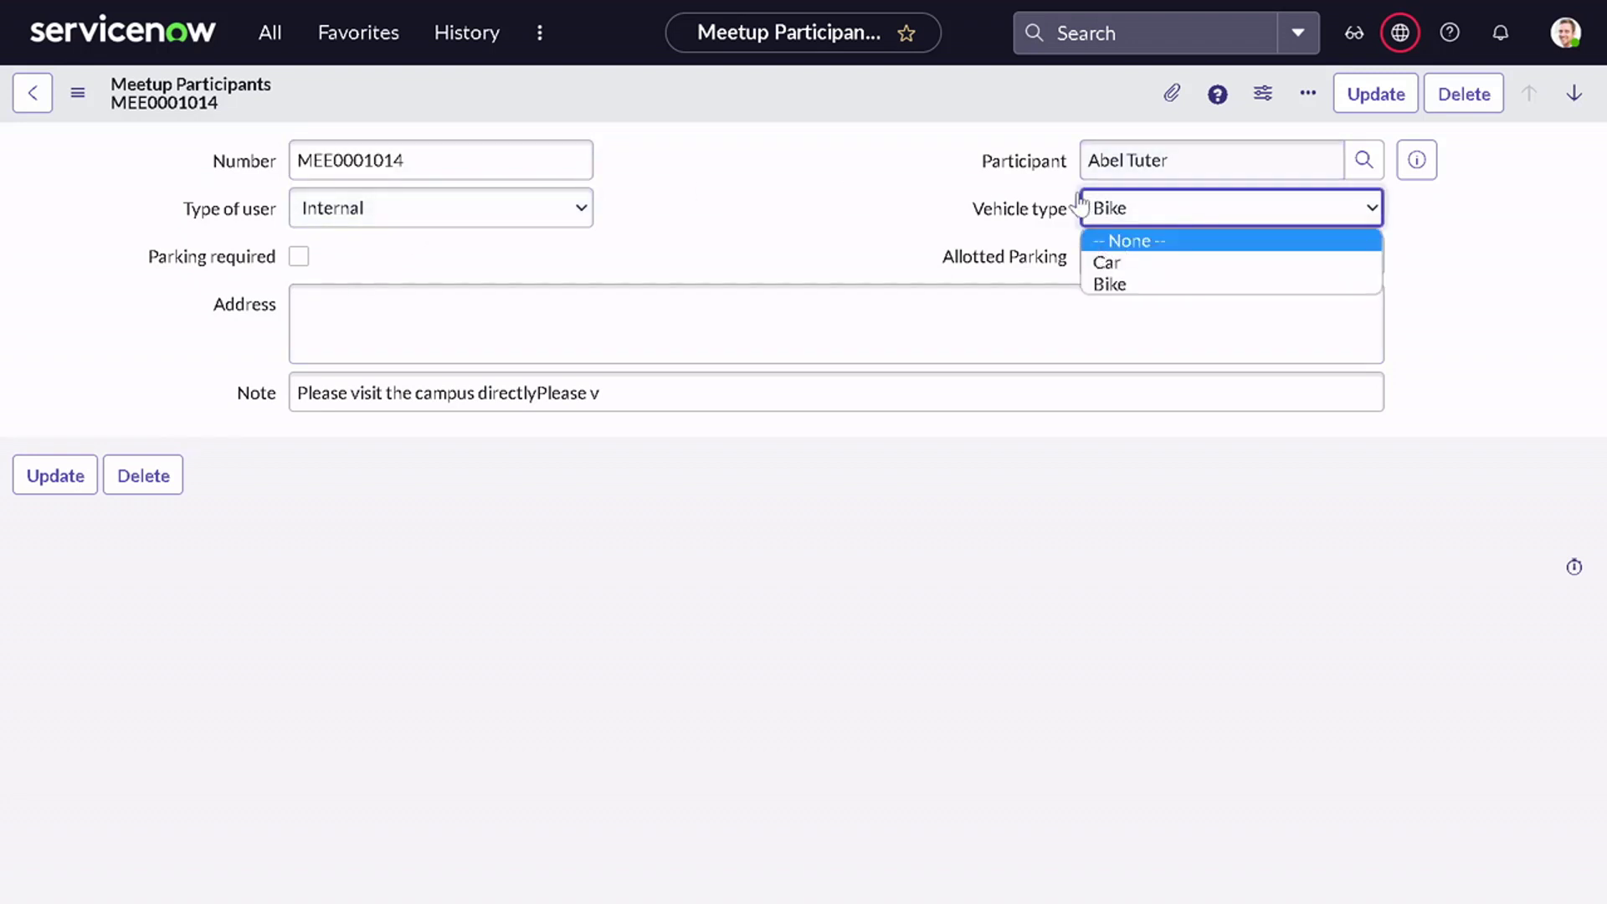
left_click(849, 237)
- Show the technical field names on the participant form and select the Parking required field's name, parking_required
left_click(194, 265)
left_click_drag(148, 270, 260, 269)
left_click(146, 297)
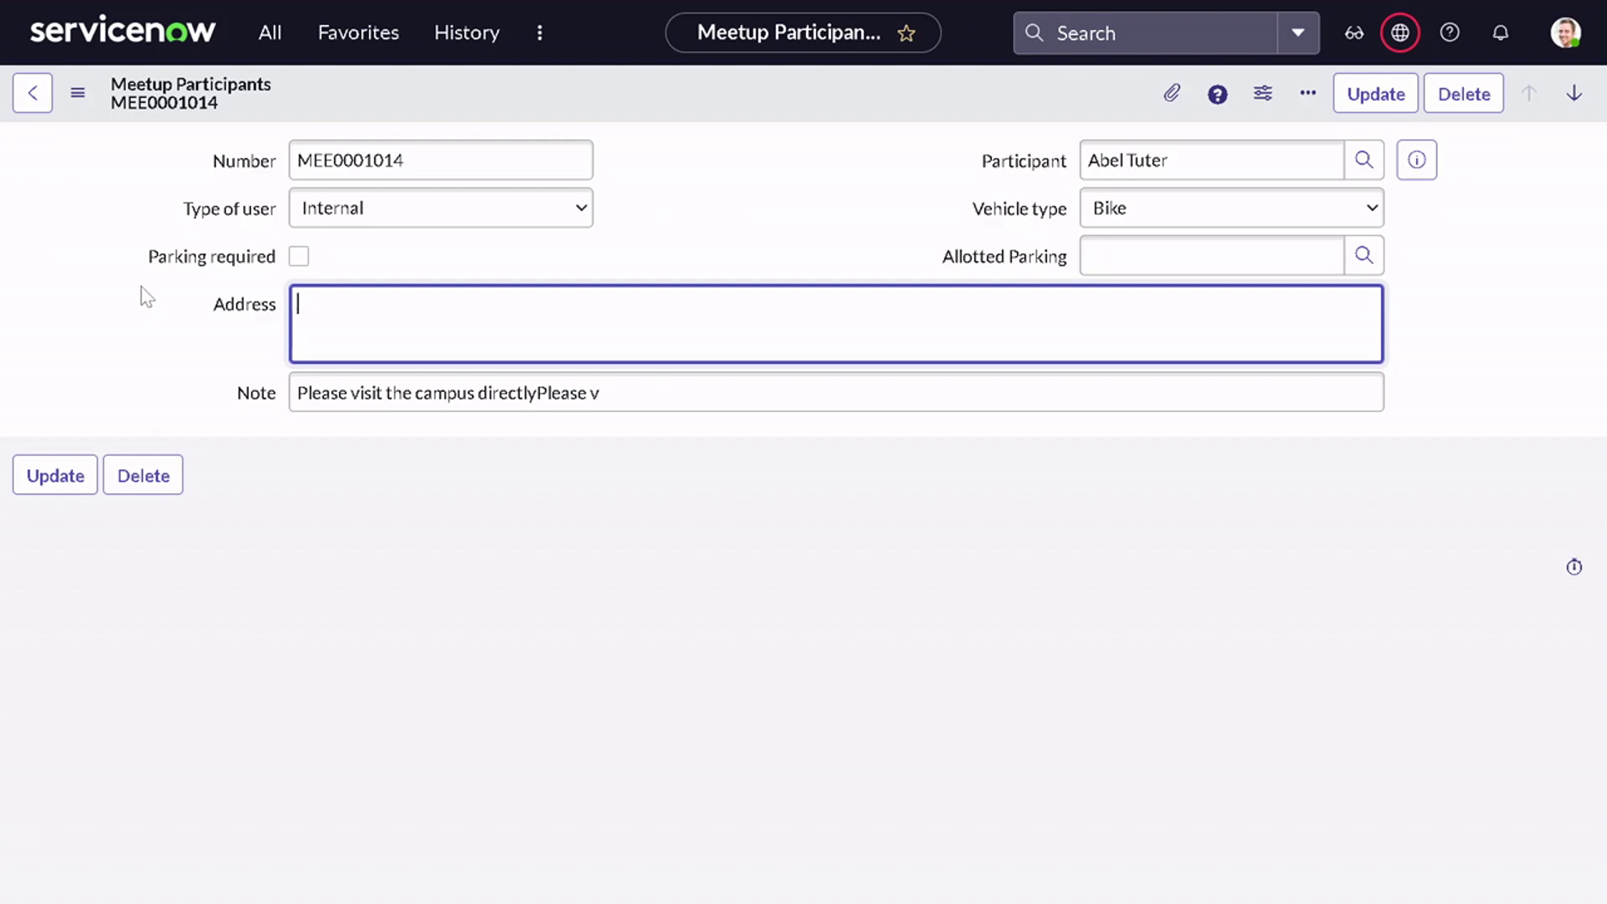
double_click(139, 330)
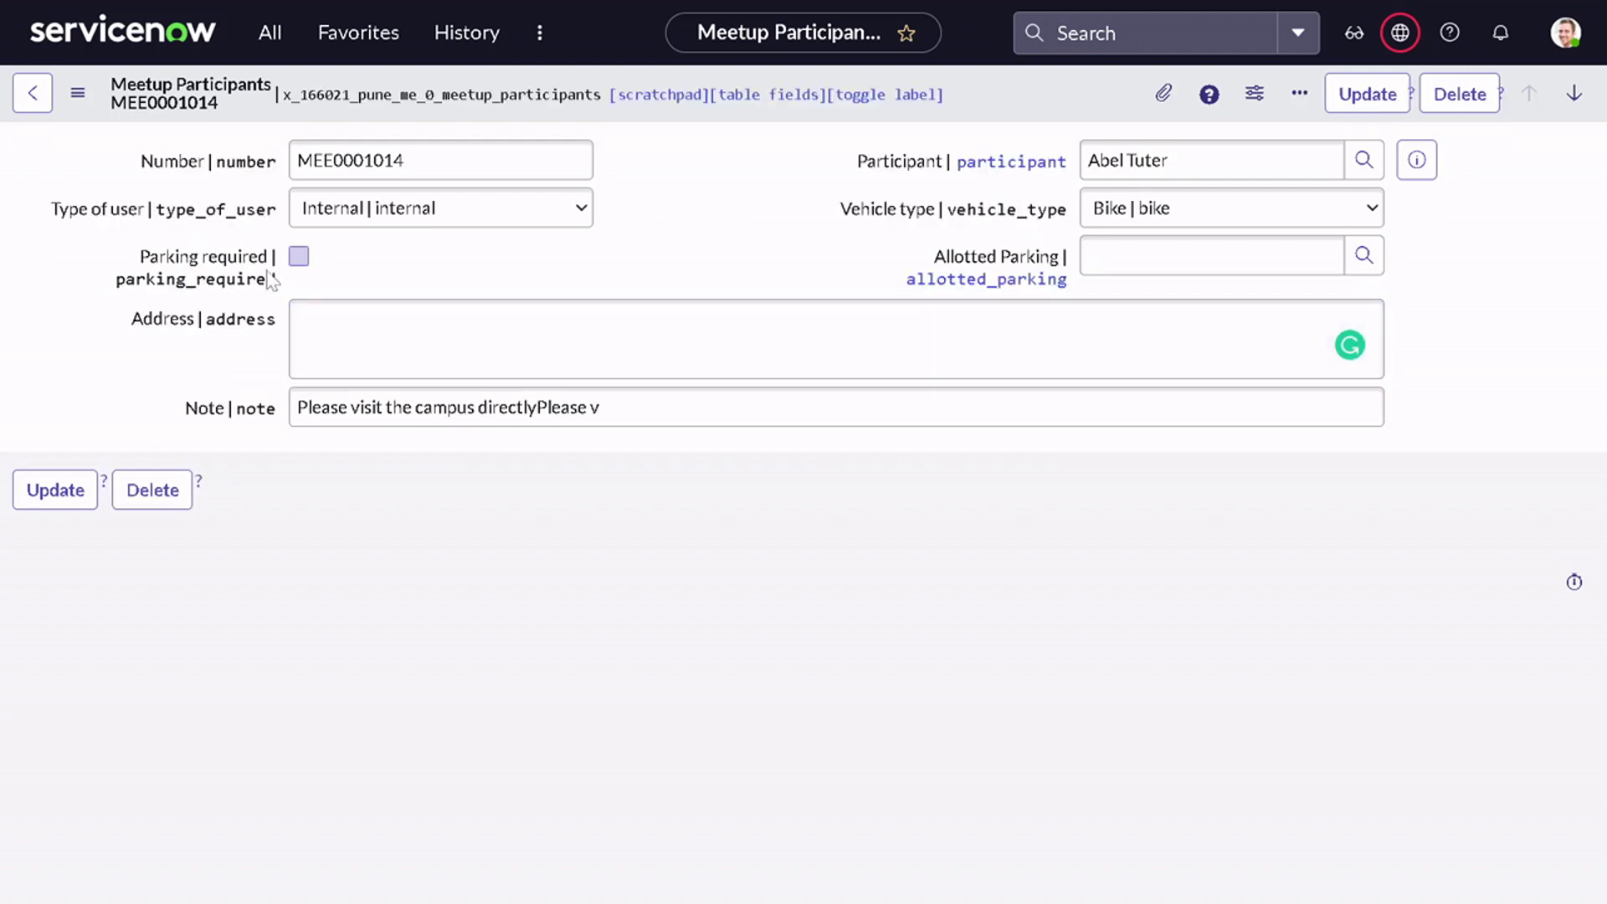
left_click_drag(271, 282, 112, 299)
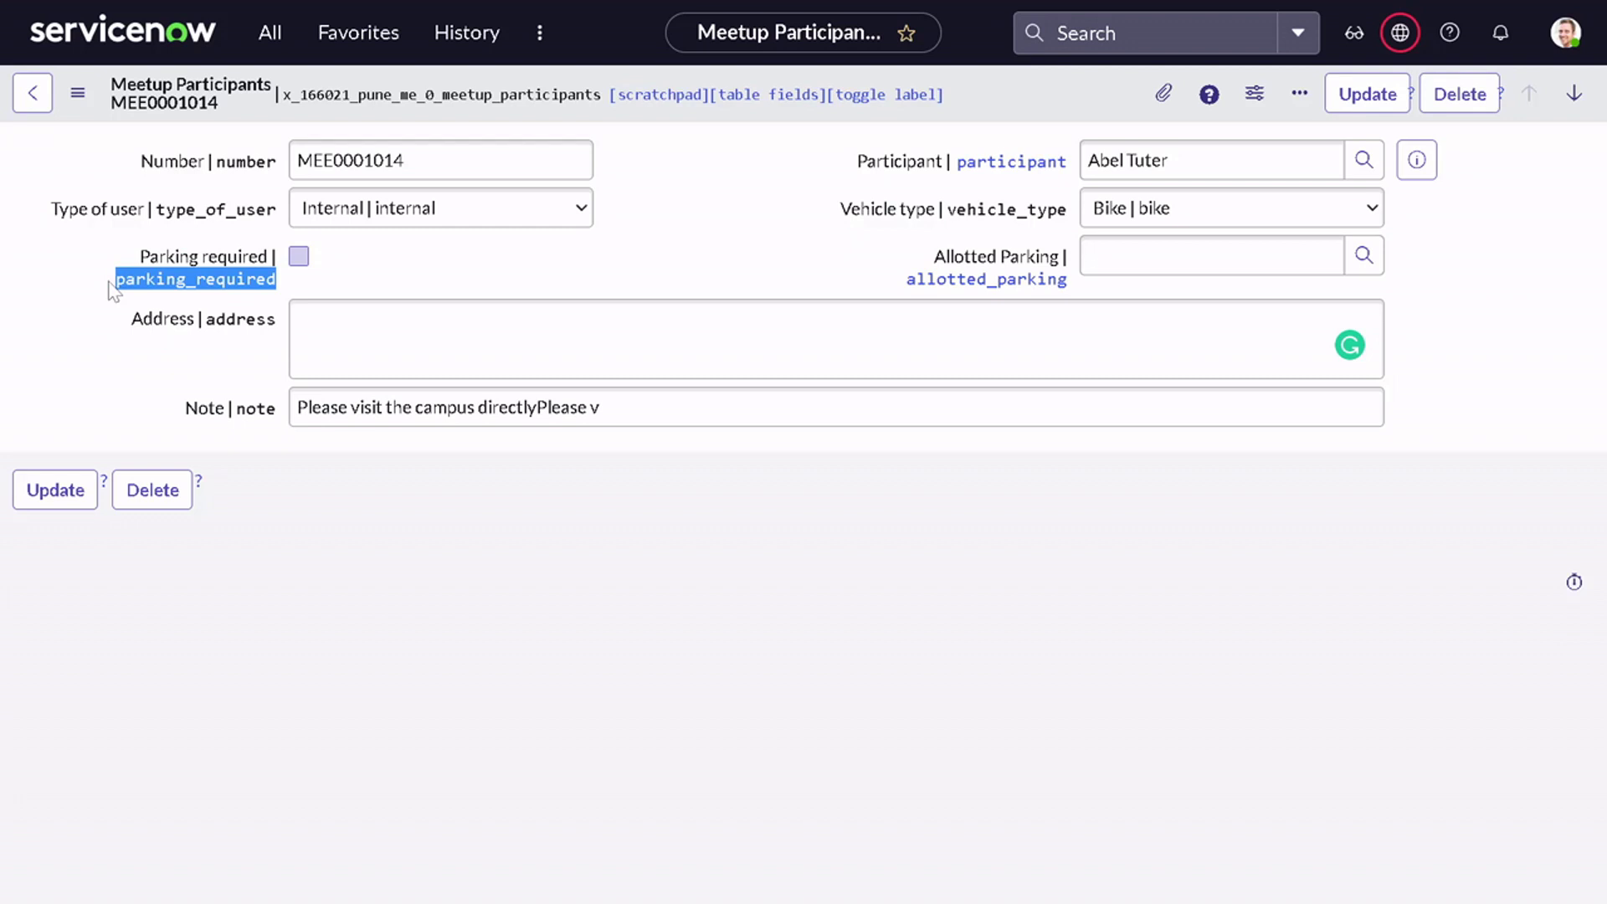
- Reopen the Parking Allocation record producer from the recent history and bring up the script under What it will contain
left_click(271, 30)
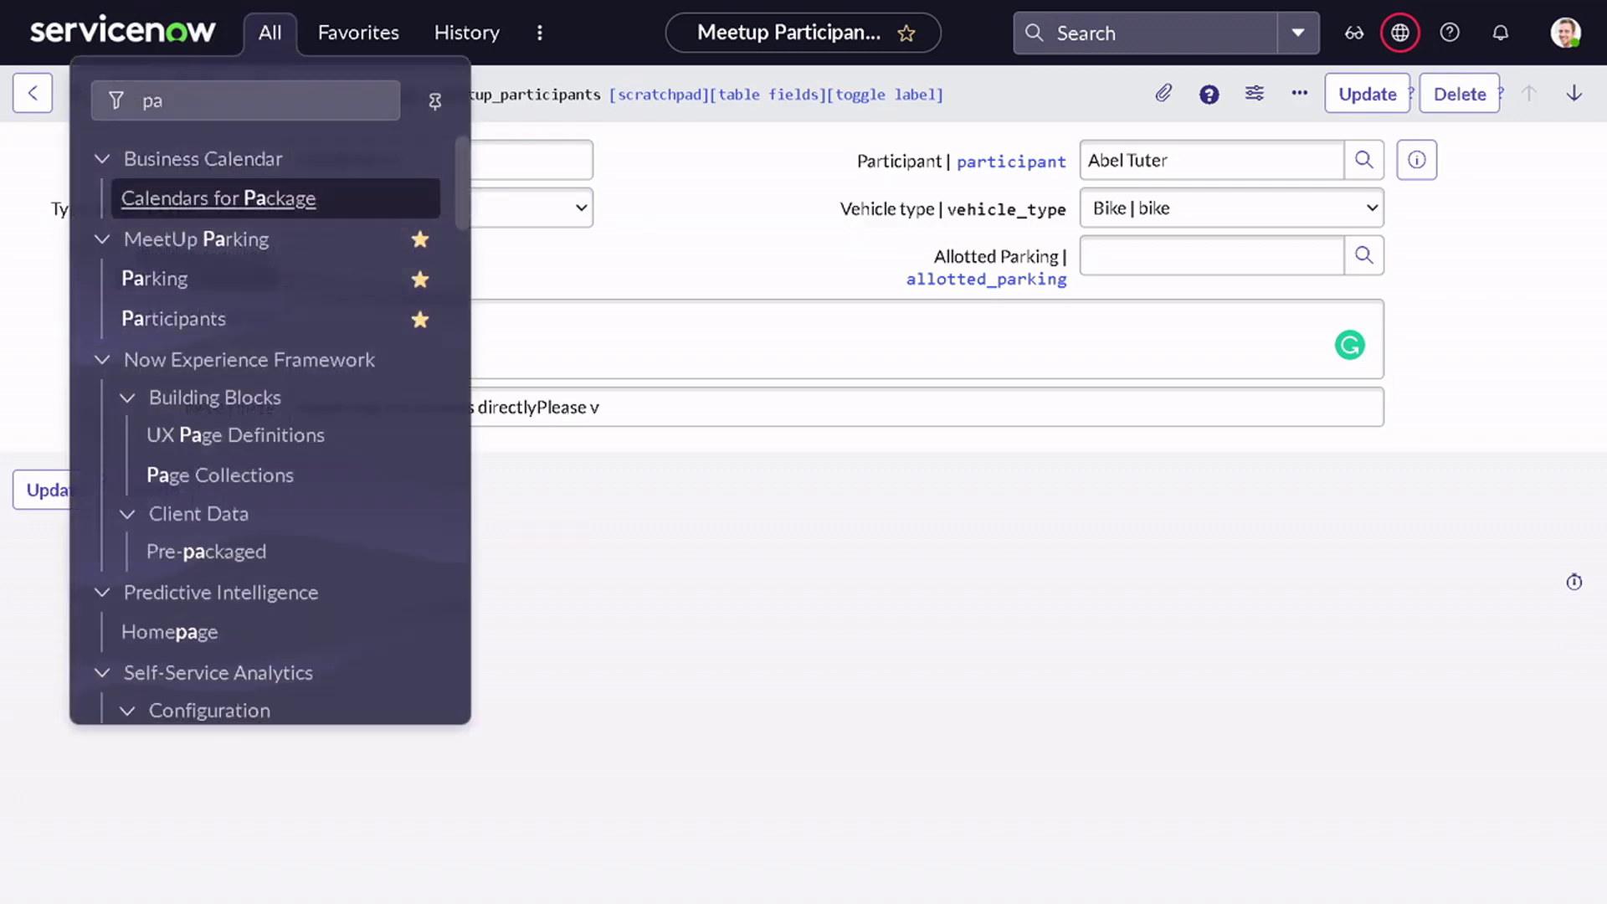
left_click(539, 32)
left_click(477, 40)
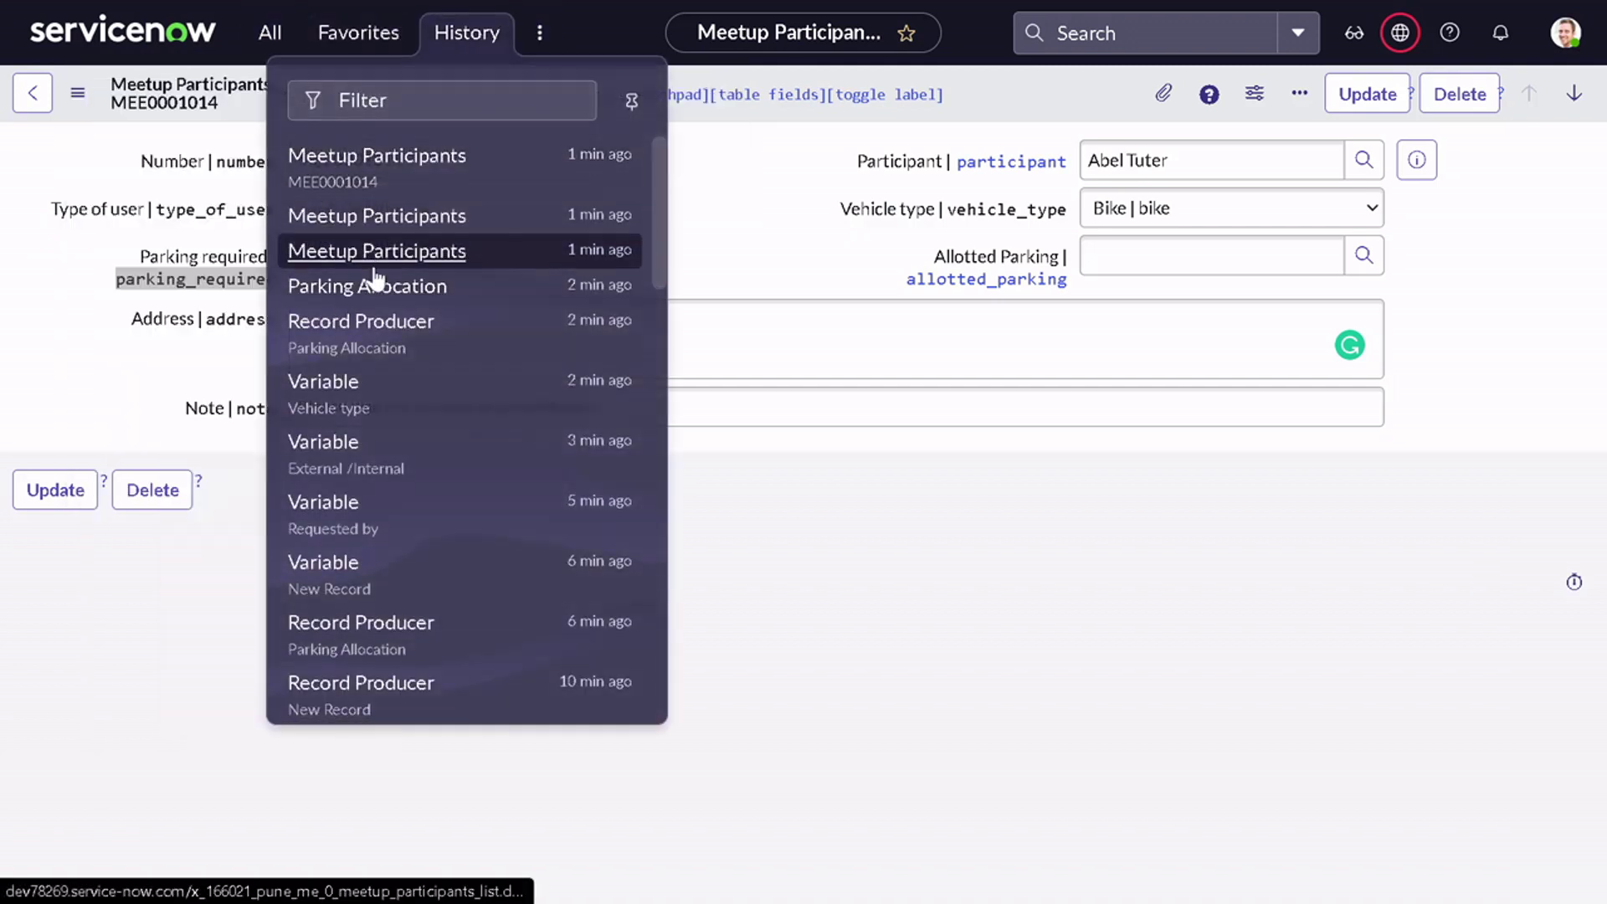
left_click(386, 337)
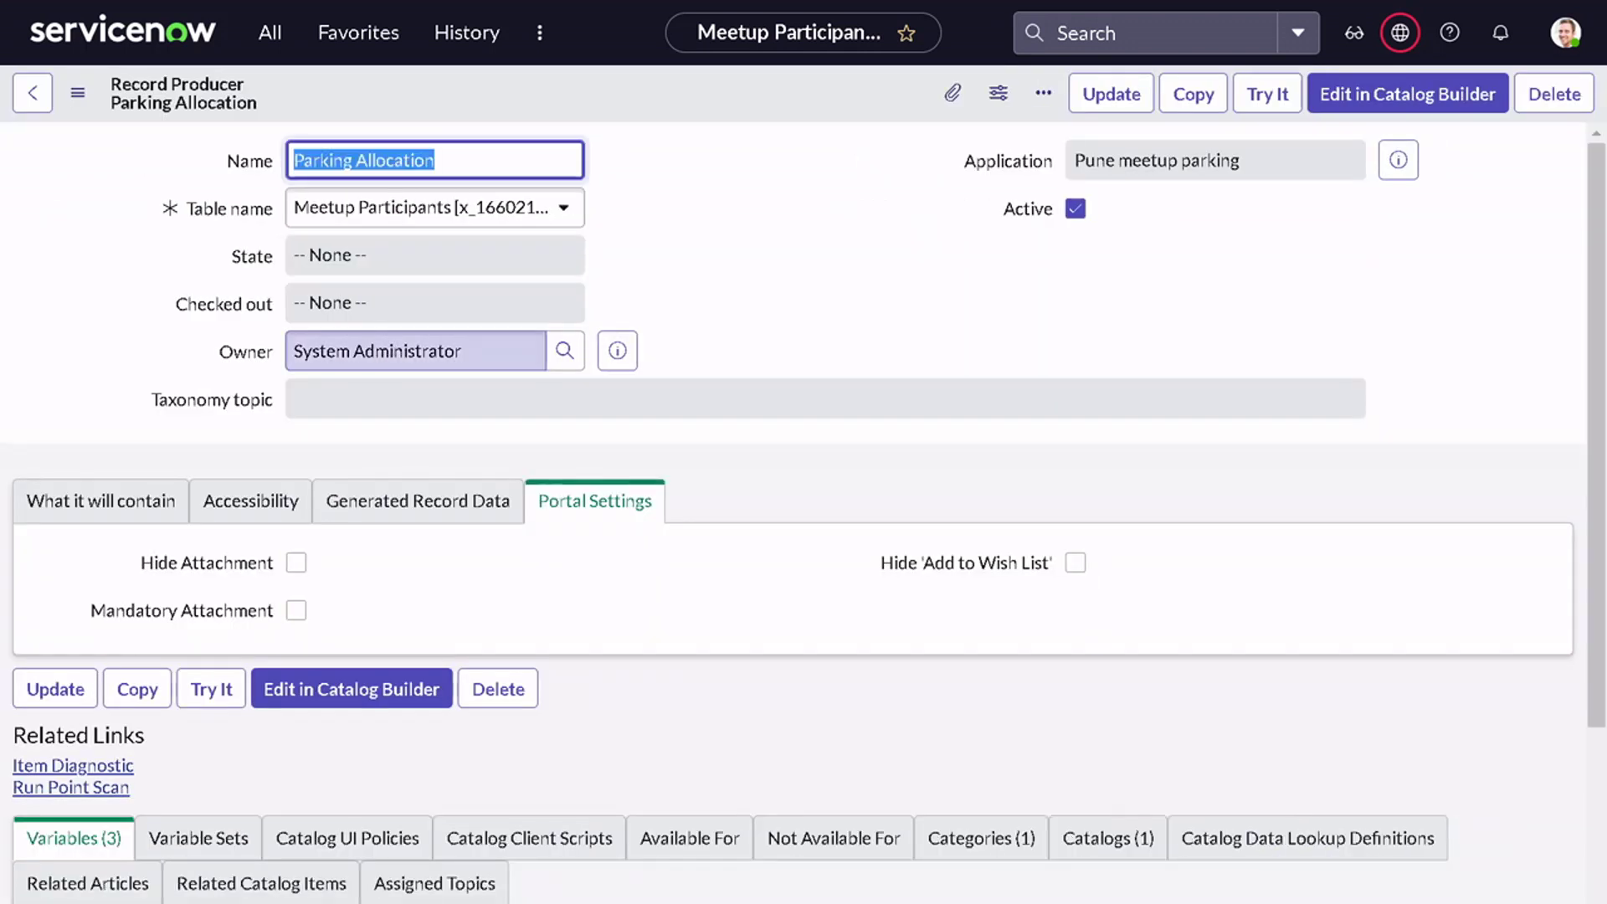
left_click(157, 504)
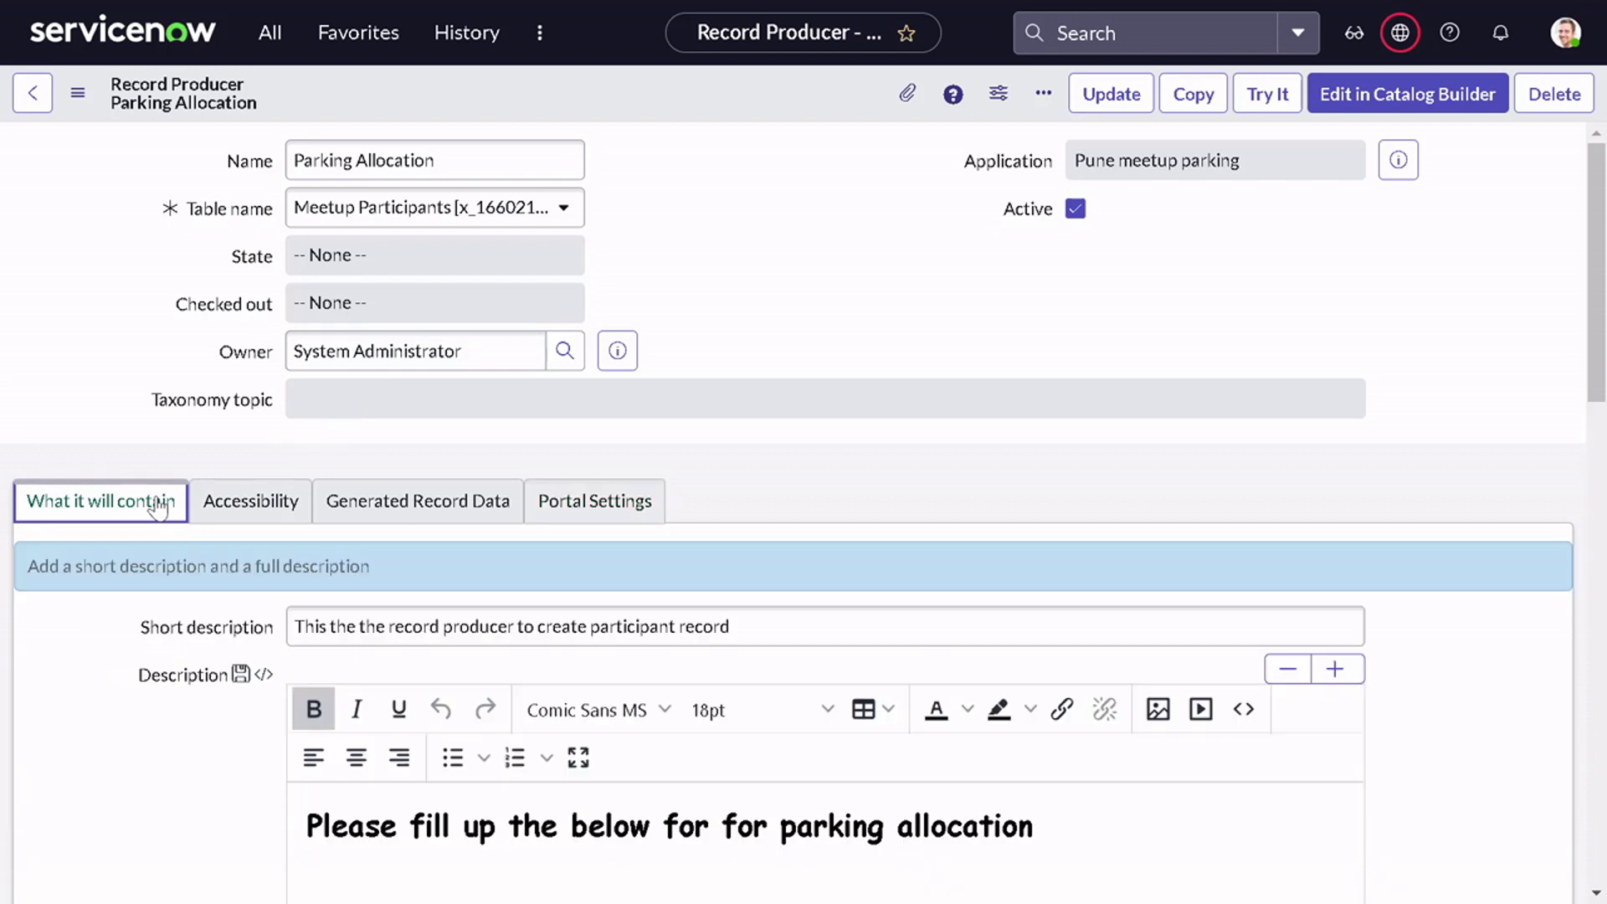
scroll(310, 397, "down", 5)
scroll(347, 390, "down", 4)
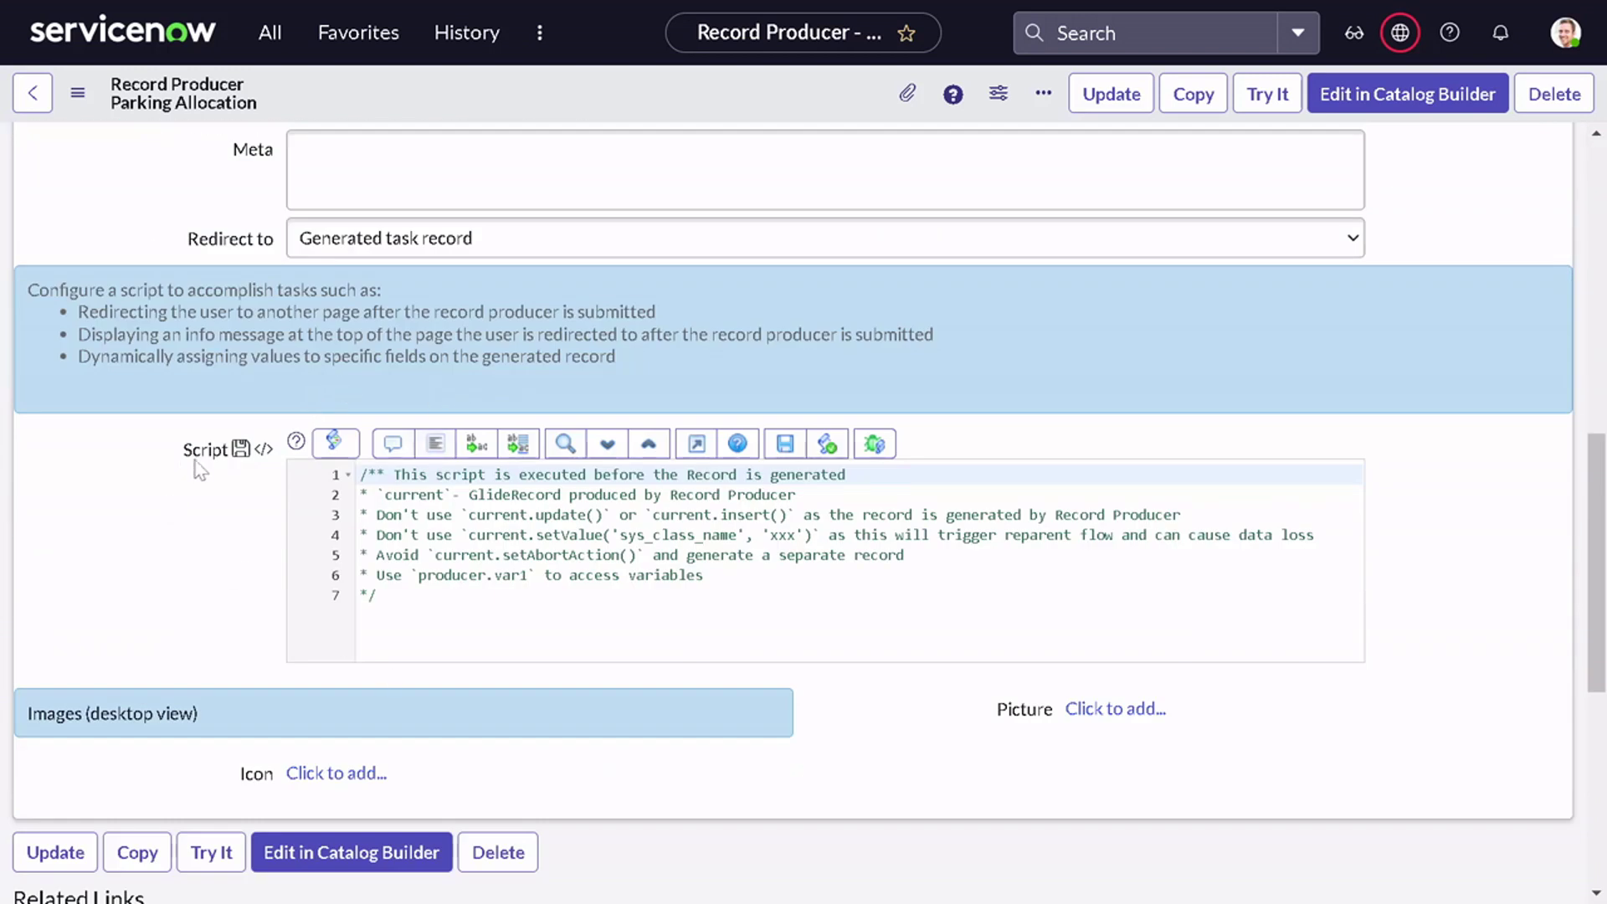
- Add the line "current.parking_required = true;" below the comment block in the record producer's script and save the record
left_click(473, 633)
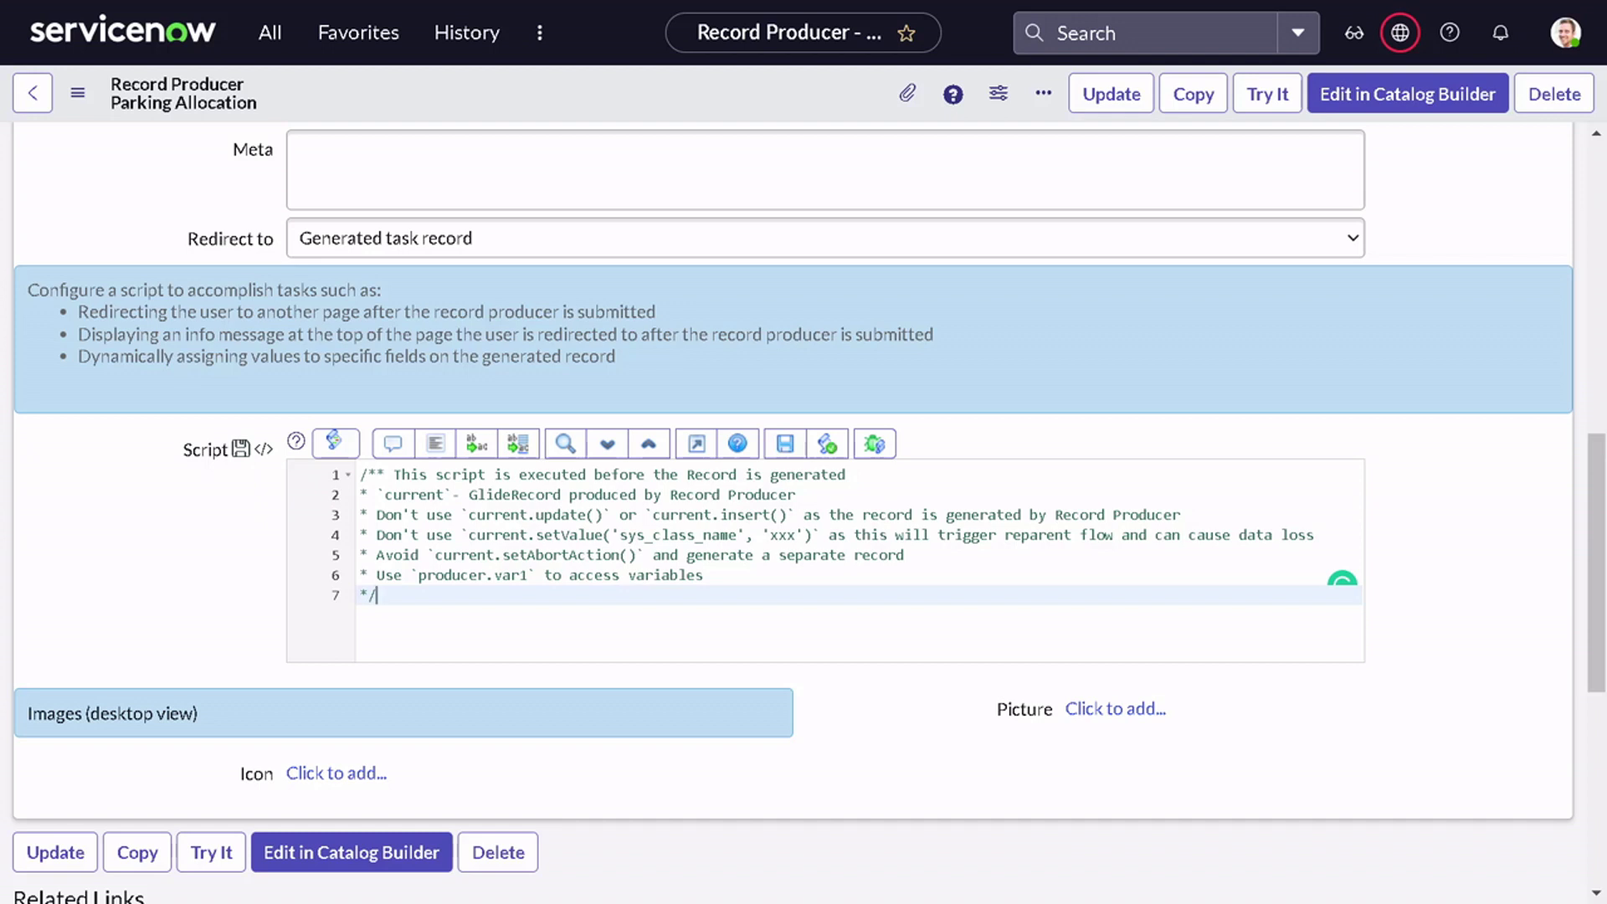
key("Return")
type("c")
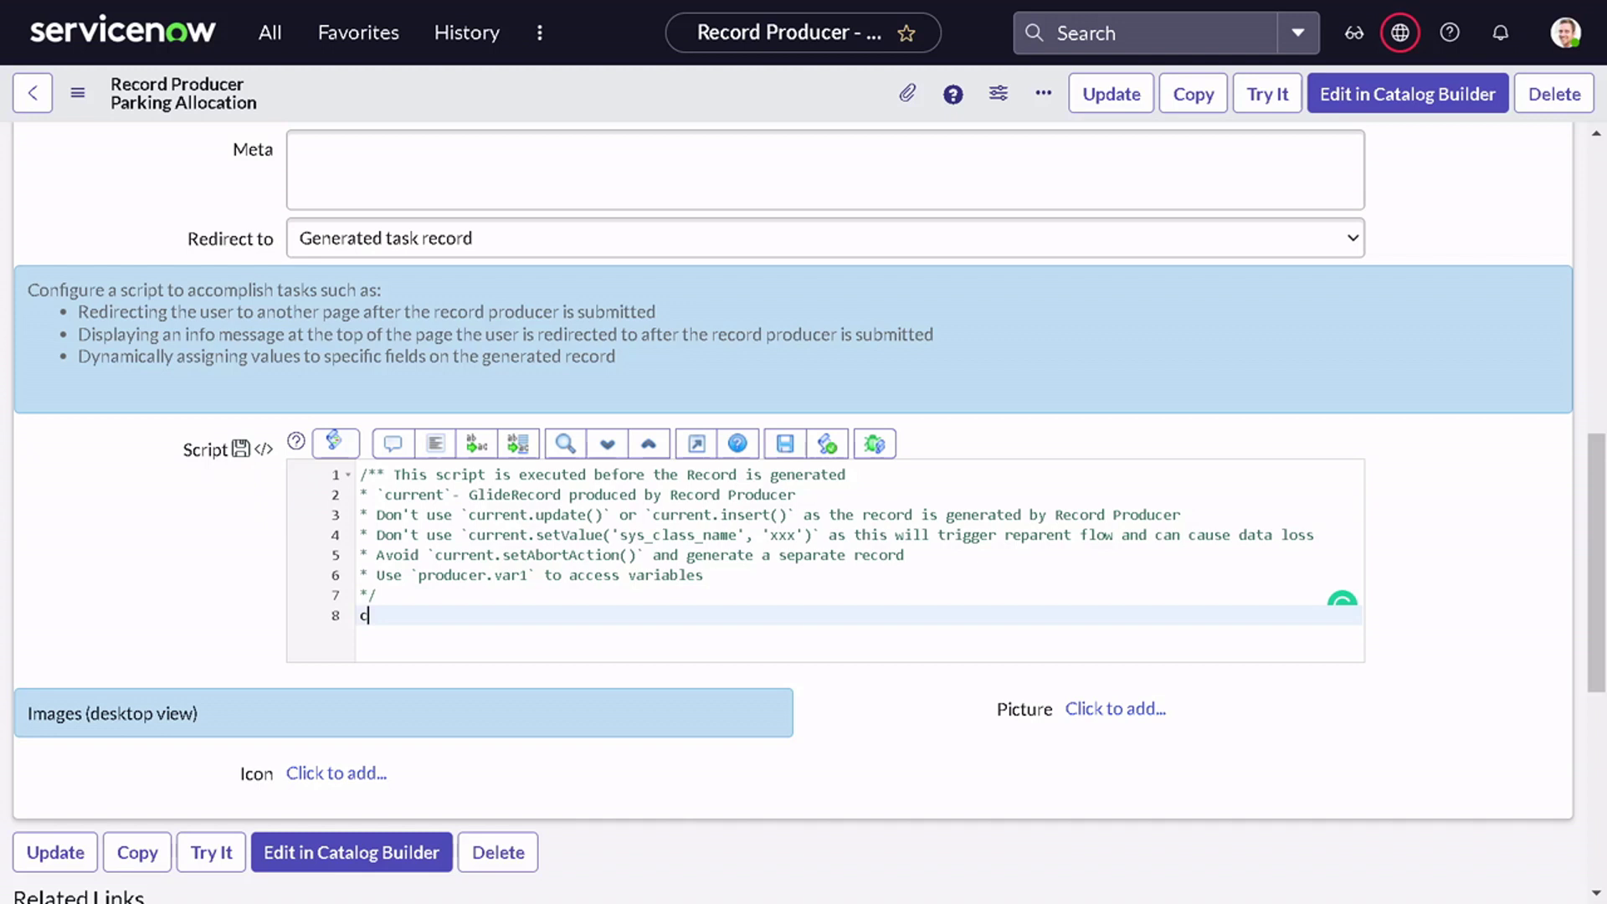
type("urrent.parking_required")
key("Return")
key("Return")
key("BackSpace")
key("BackSpace")
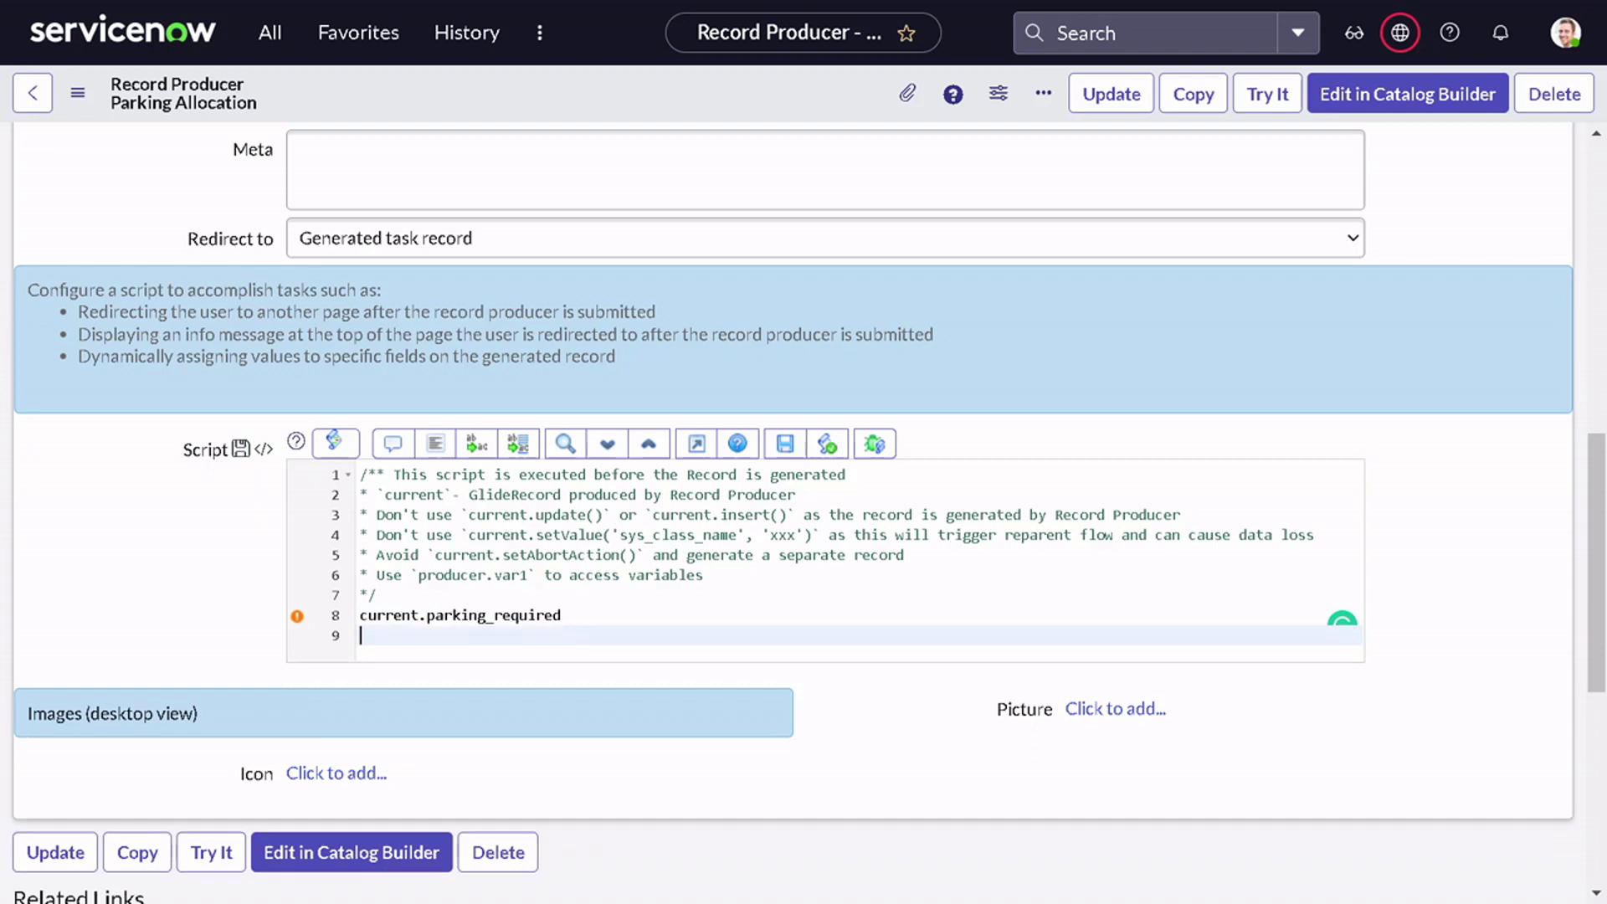
type("= true")
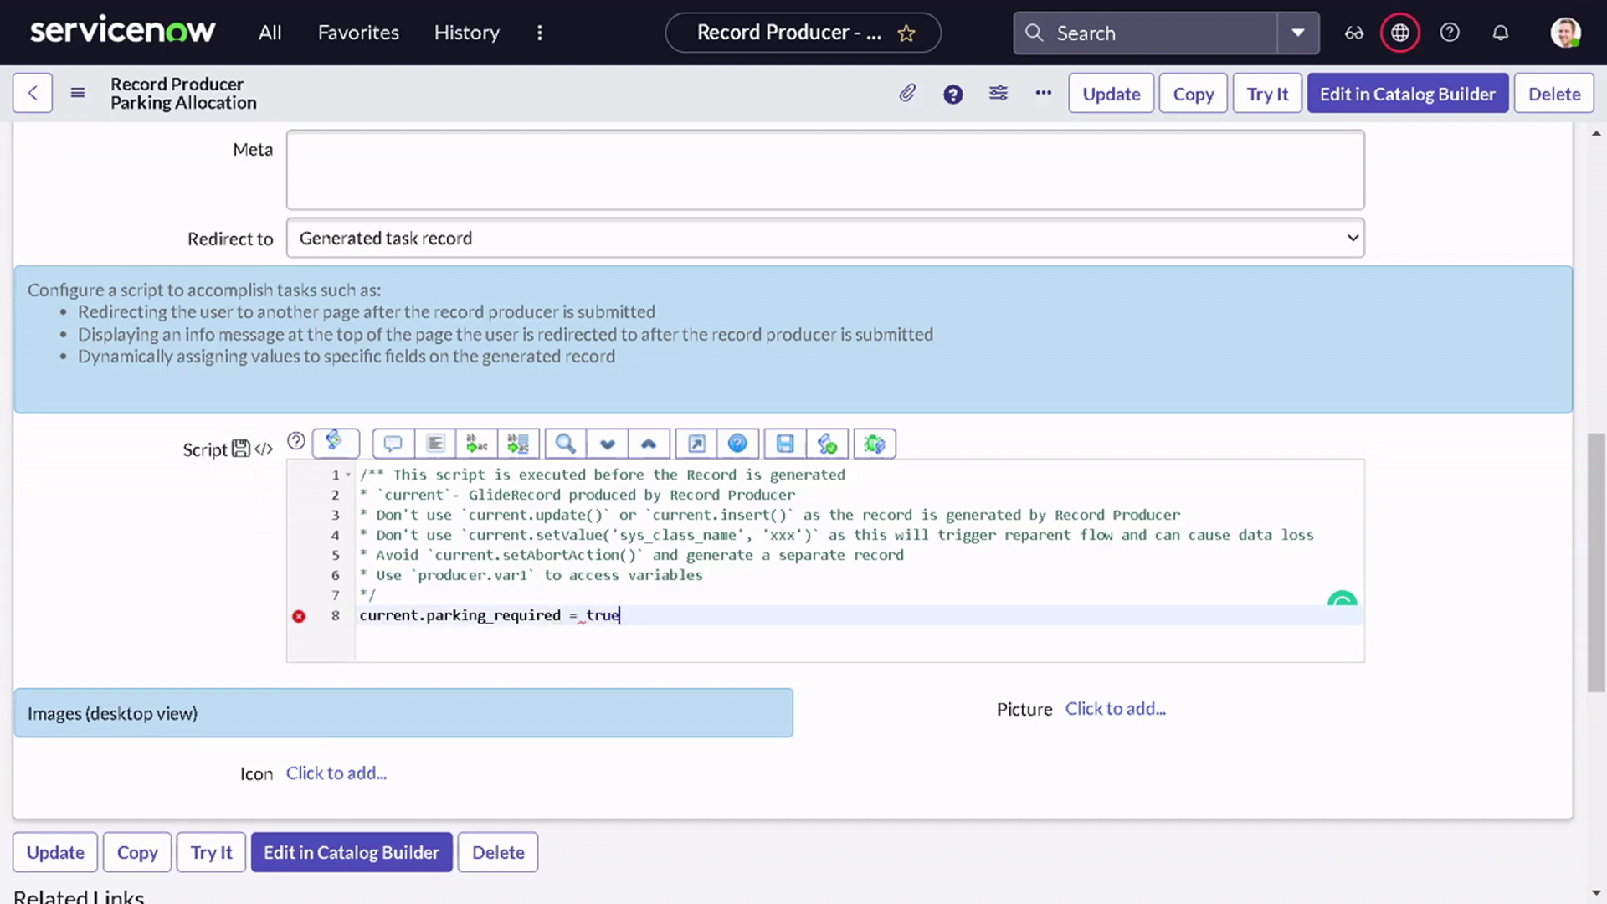
type(";")
right_click(693, 78)
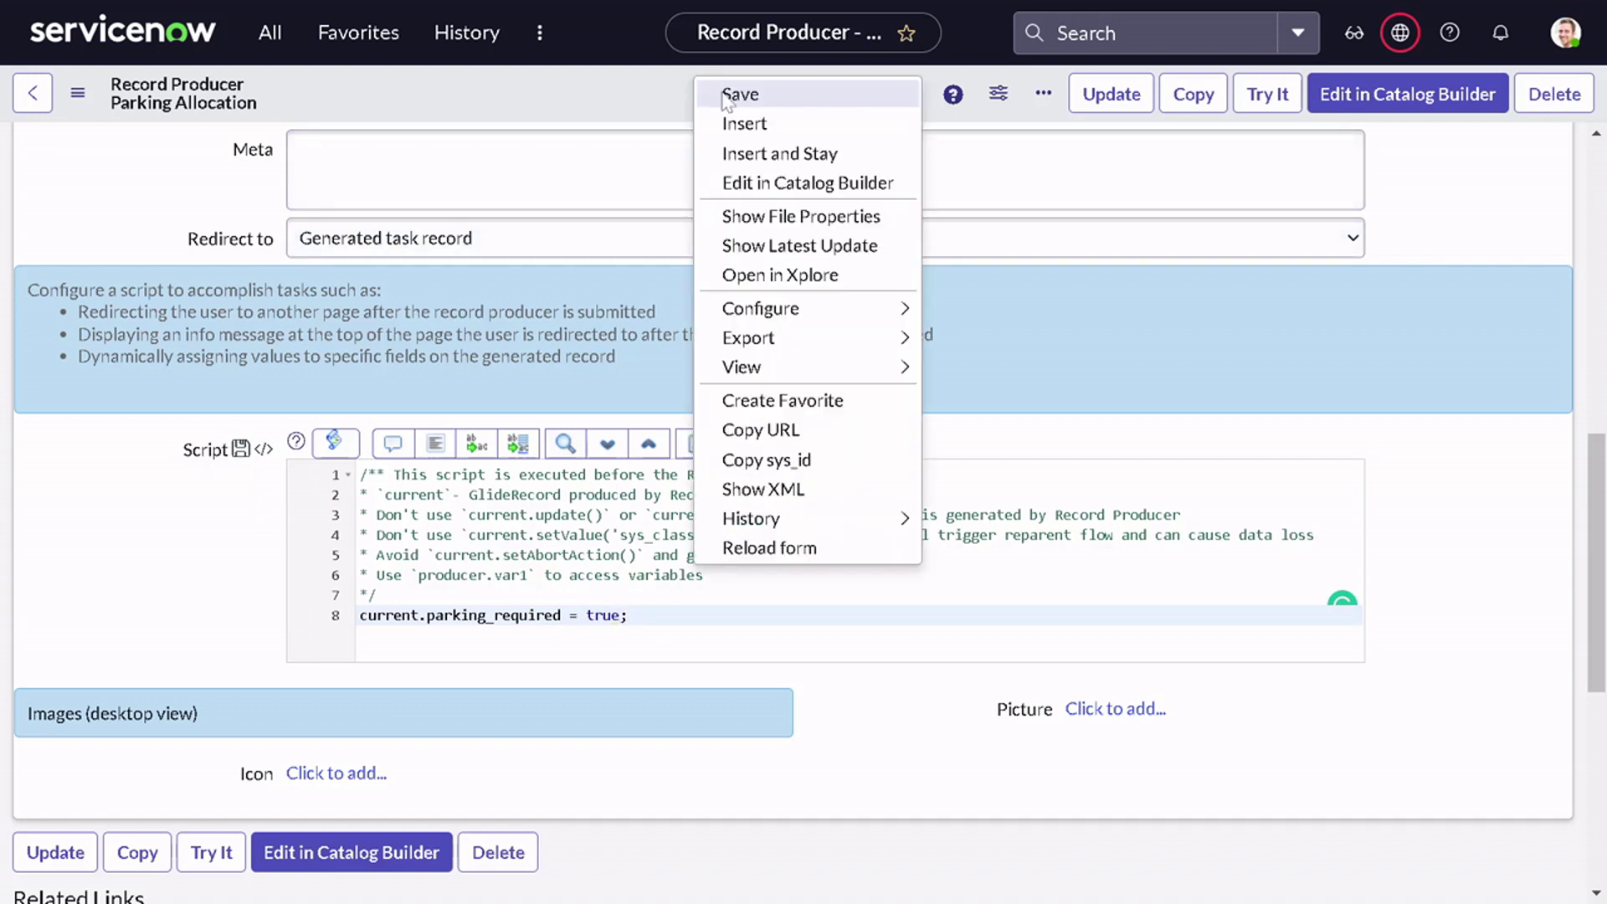
left_click(737, 94)
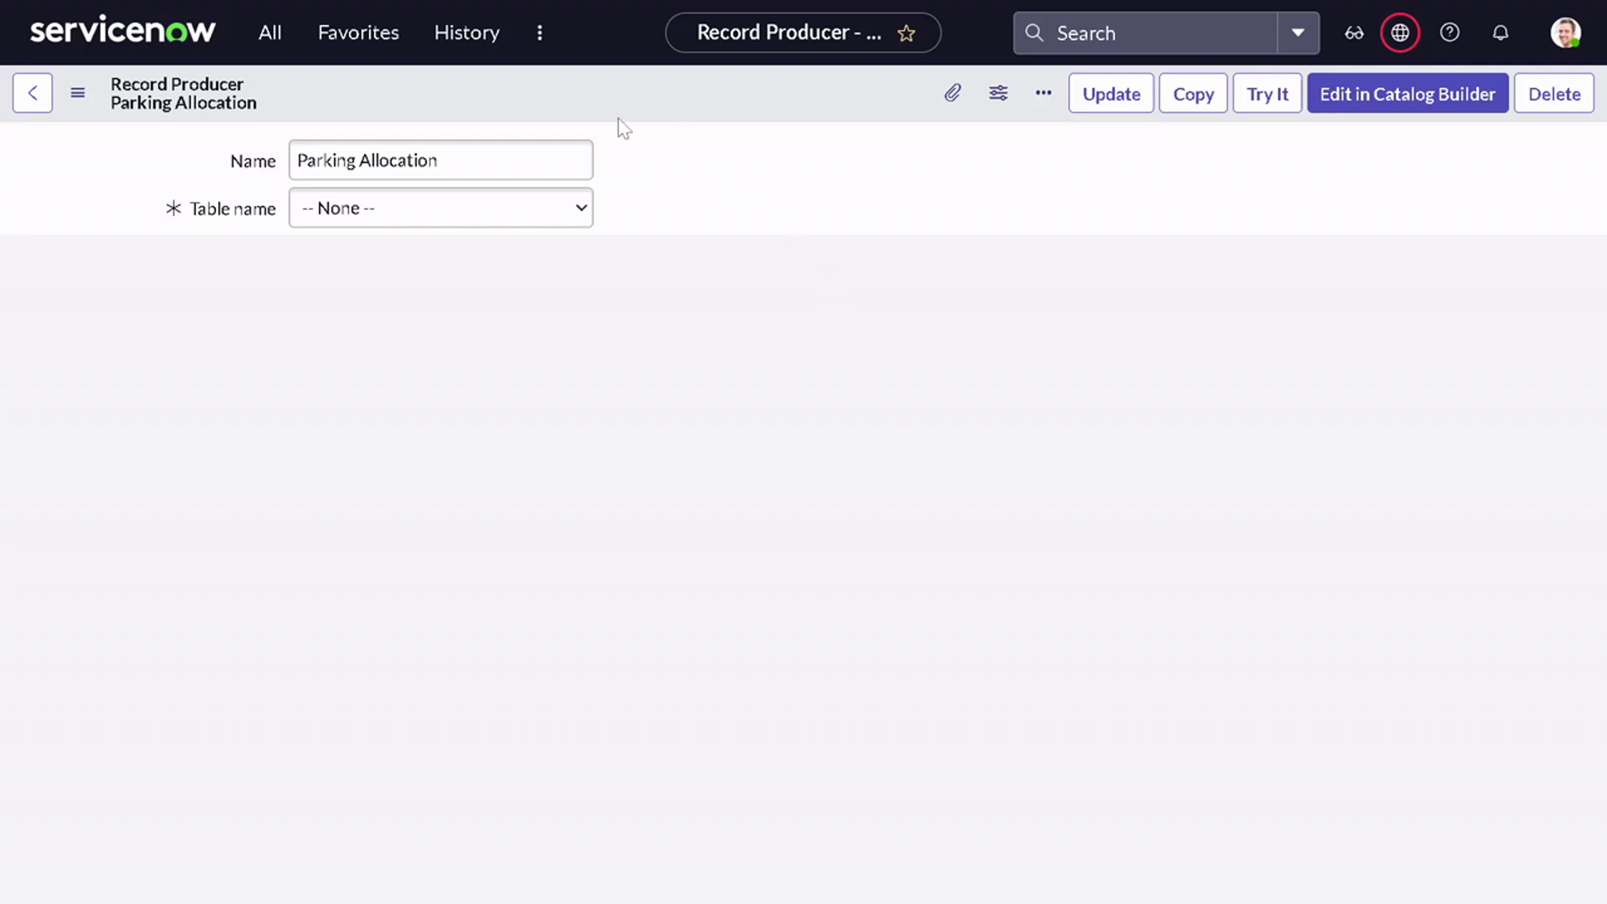
- Open the Vehicle type variable from the Parking Allocation record producer's variables
right_click(425, 105)
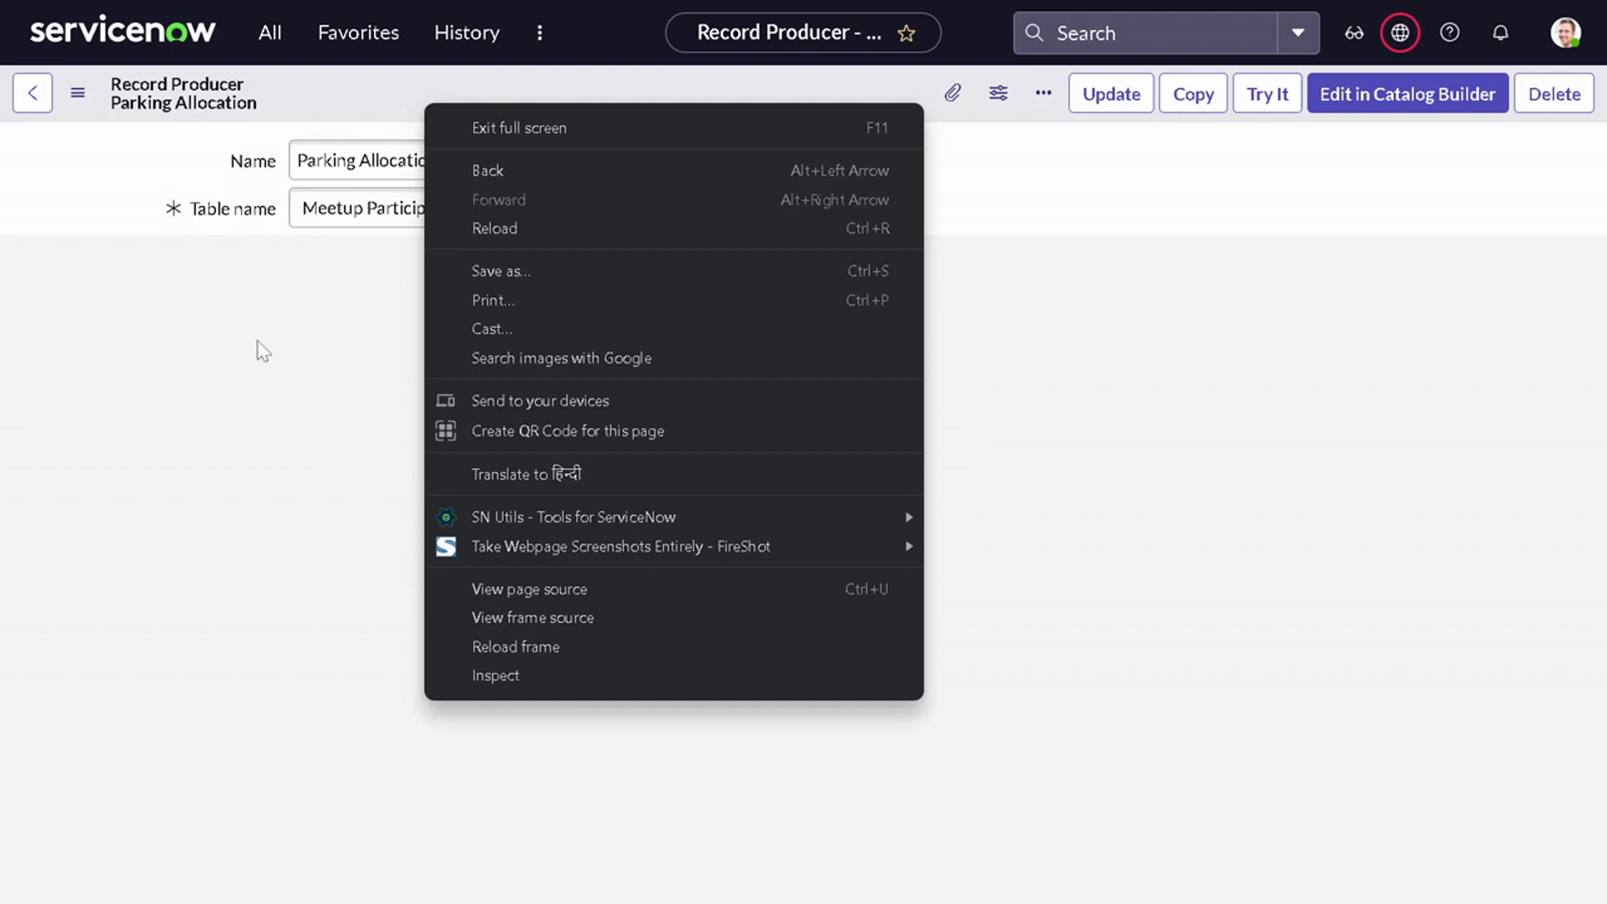
scroll(924, 438, "down", 5)
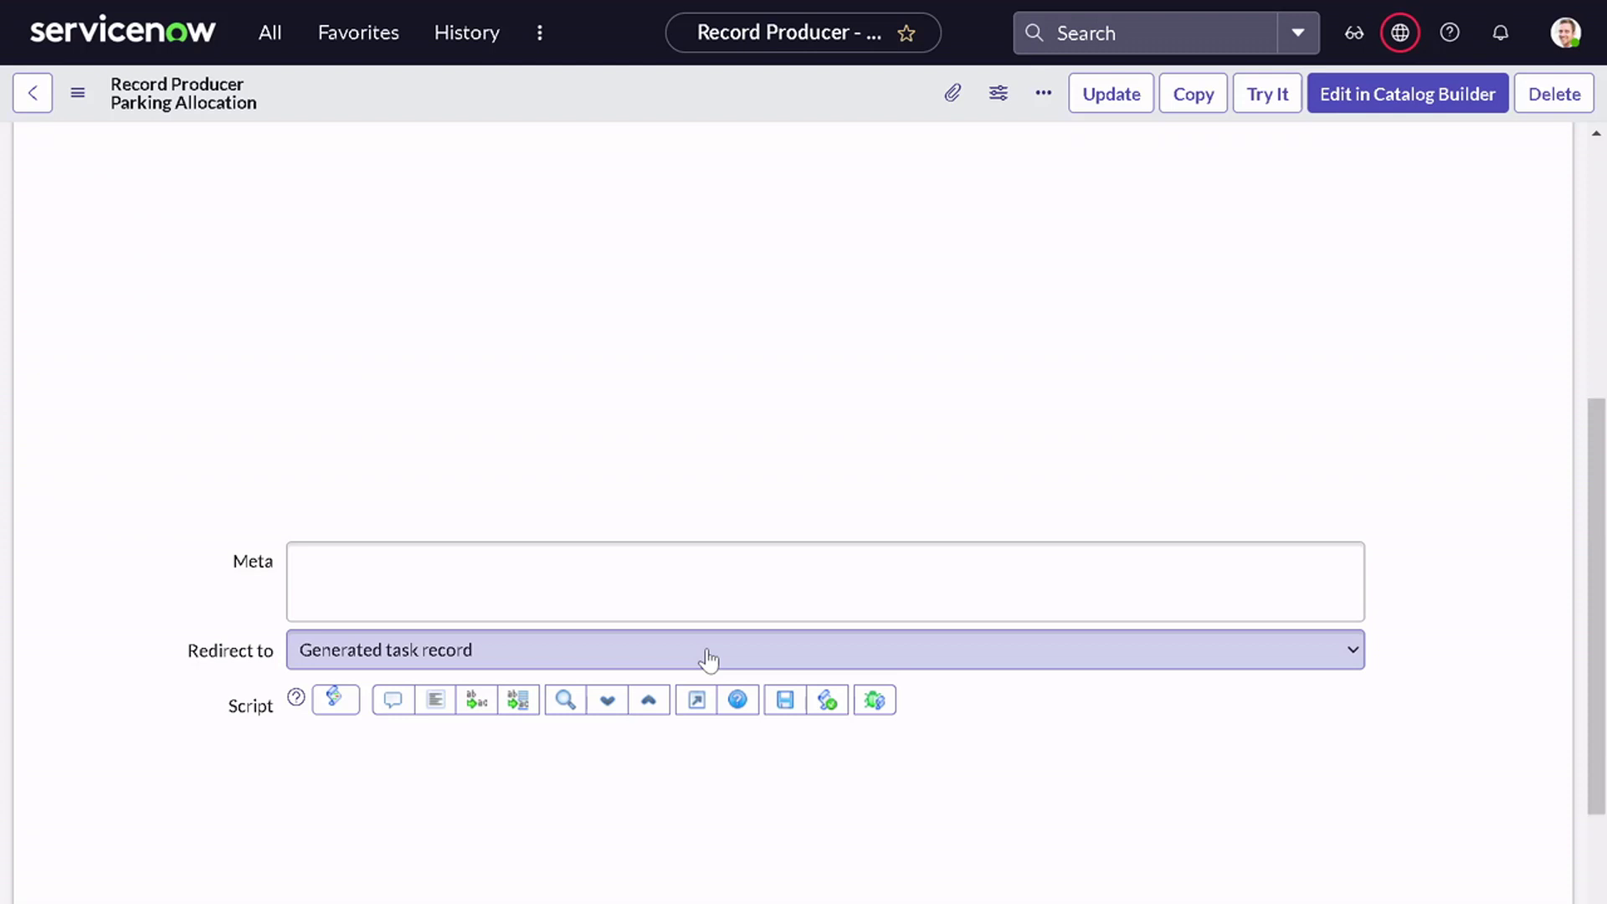
scroll(708, 659, "down", 3)
scroll(677, 672, "down", 3)
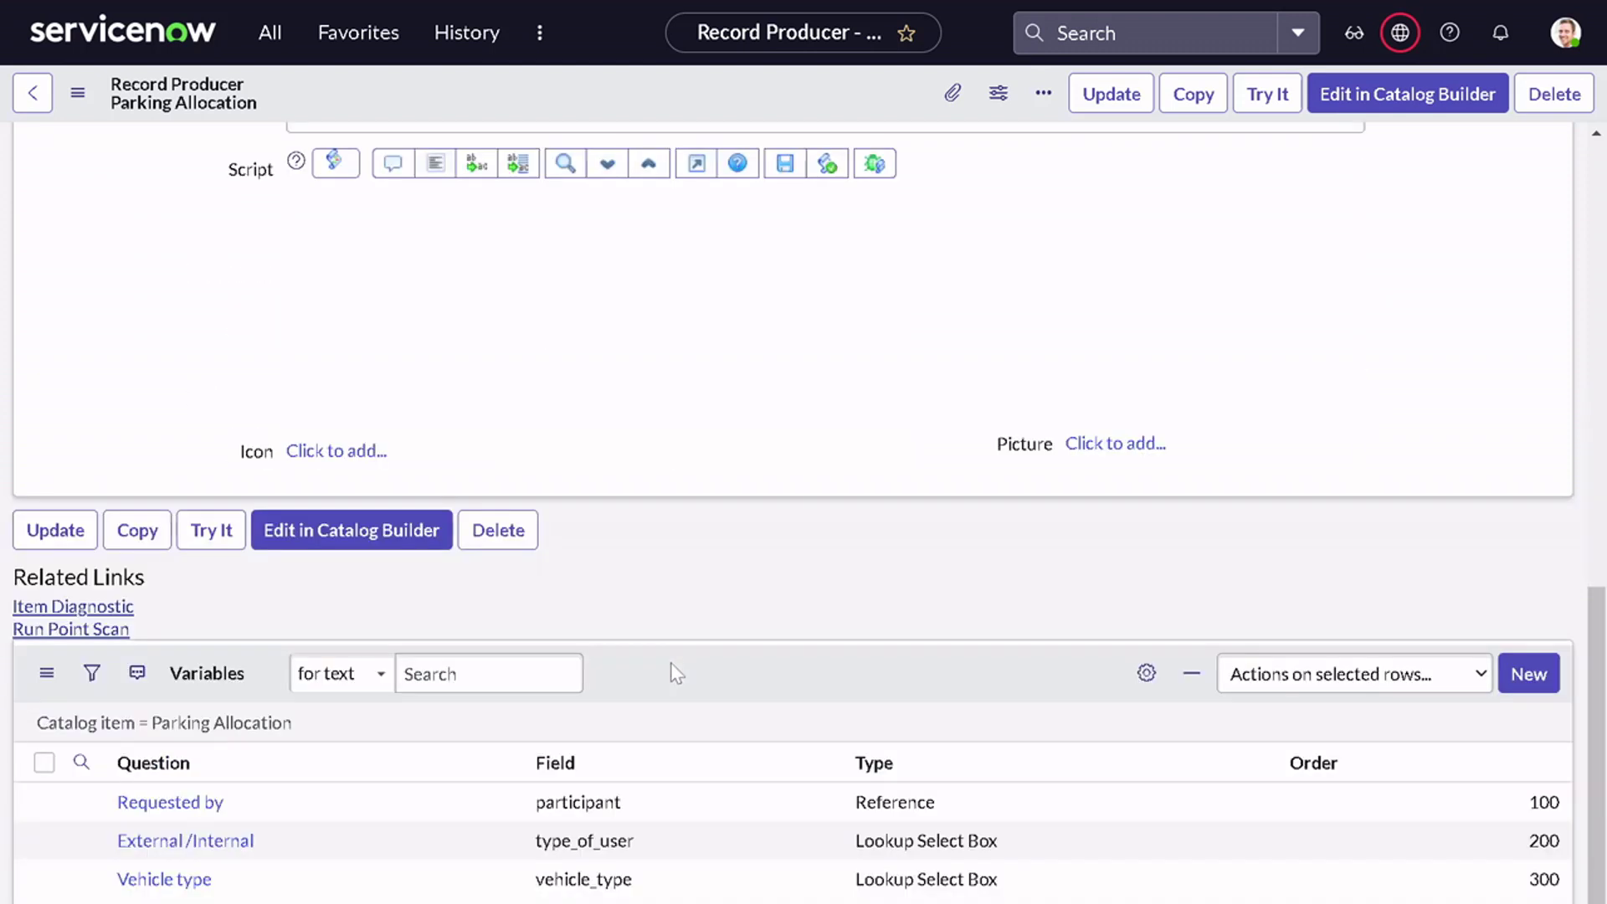
left_click(170, 881)
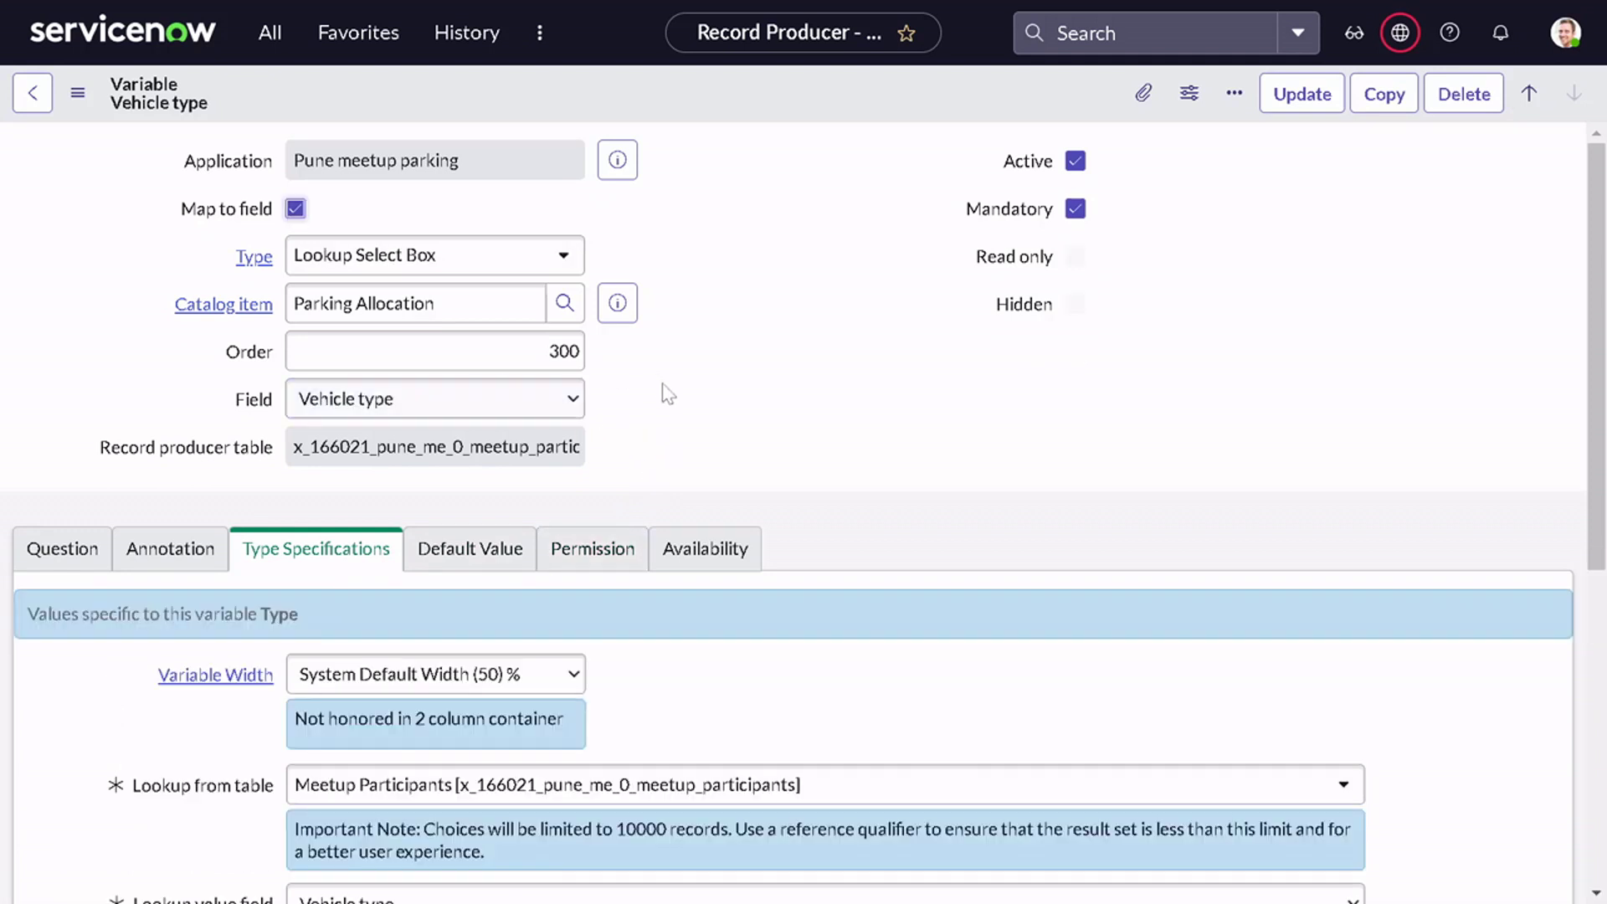
- Review the Vehicle type variable's type specifications, including its lookup table, value field, qualifier and attributes
scroll(667, 393, "down", 3)
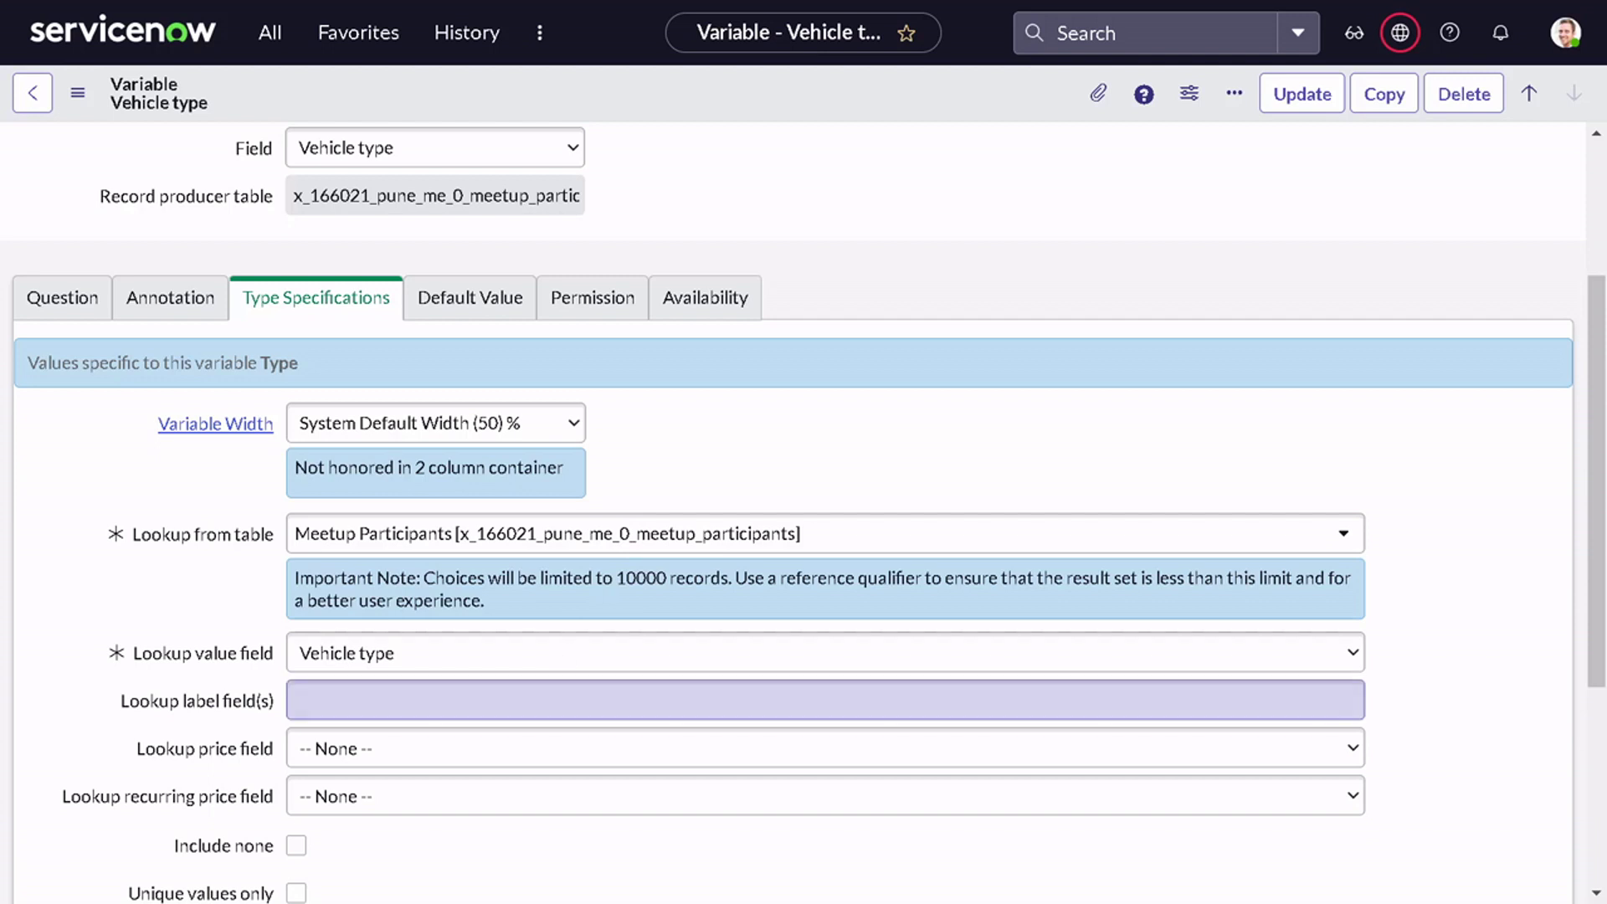
scroll(825, 703, "down", 3)
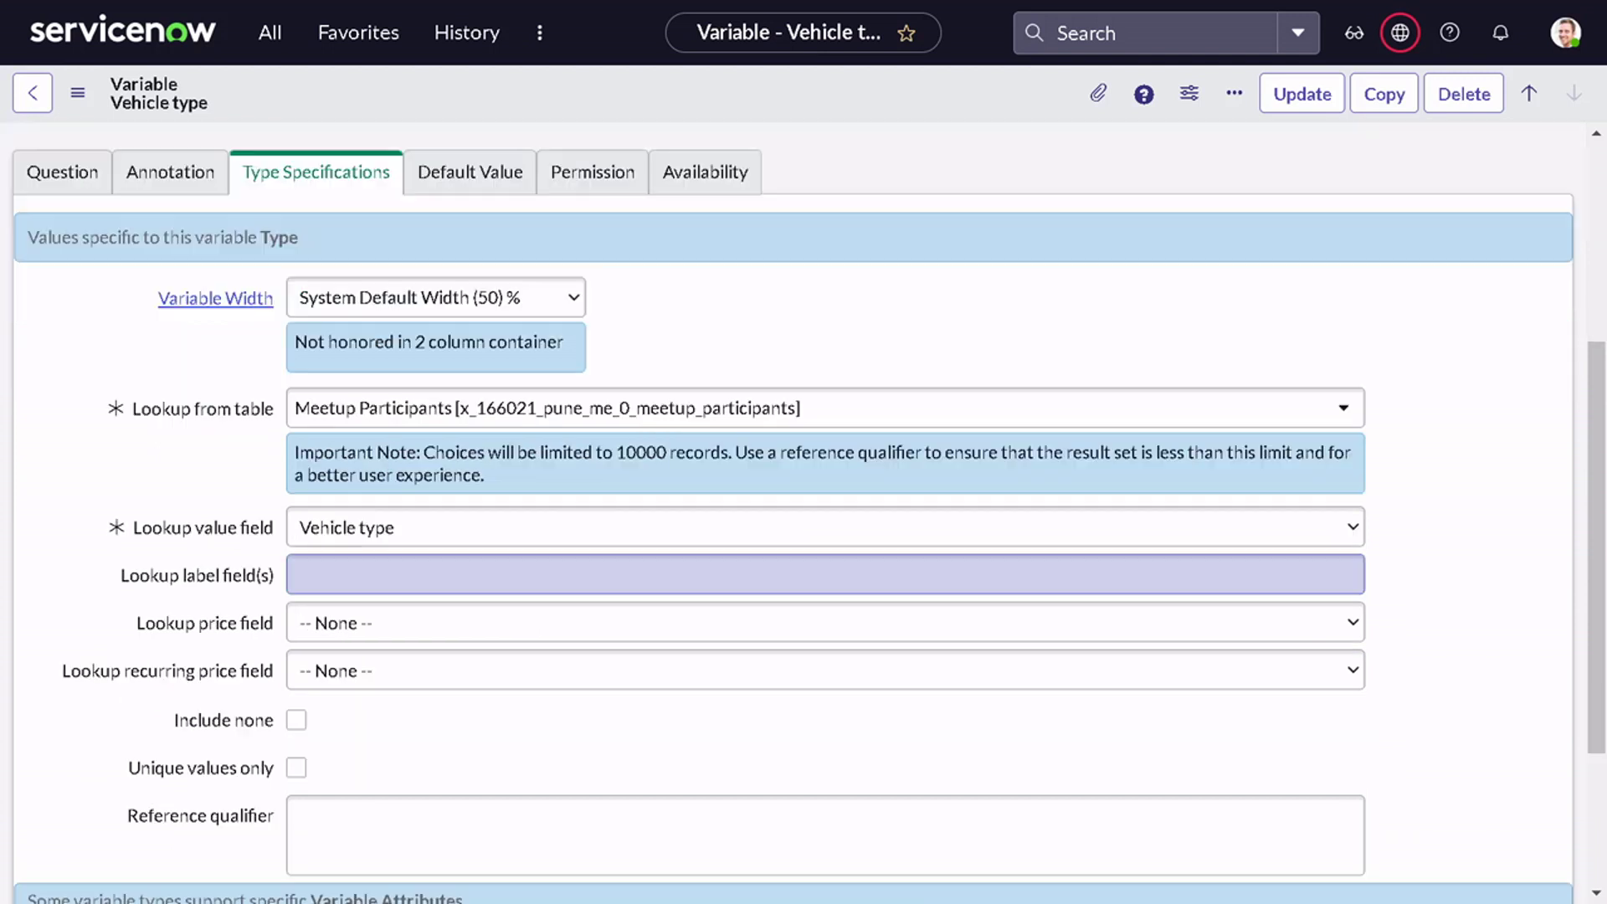
scroll(825, 703, "down", 2)
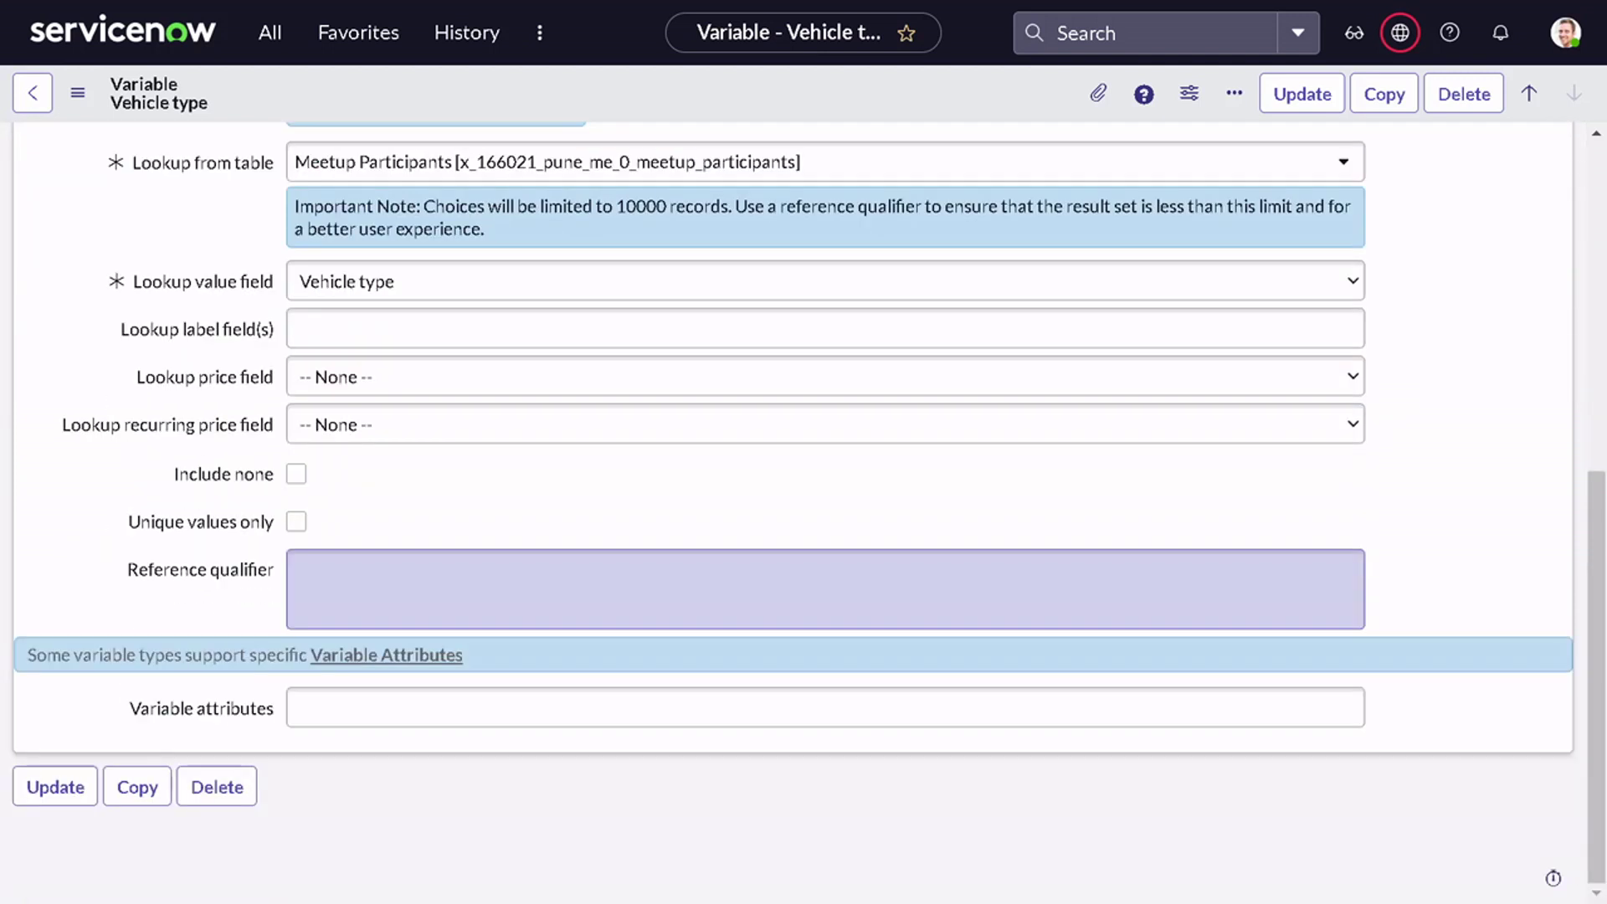
scroll(468, 681, "up", 6)
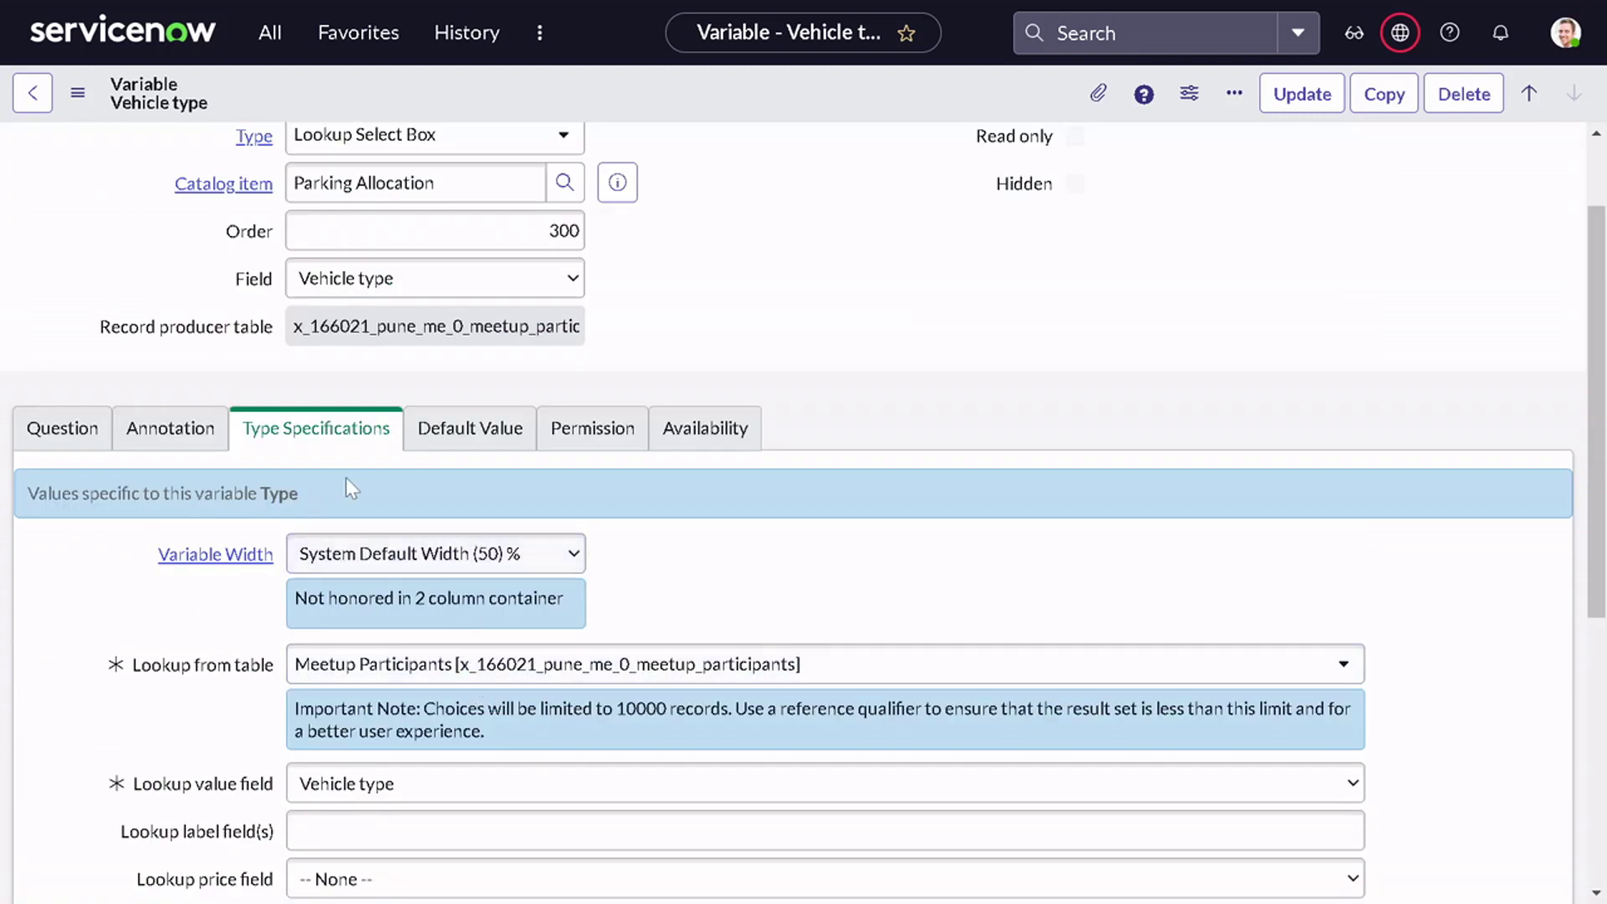
scroll(850, 678, "up", 1)
scroll(854, 678, "down", 4)
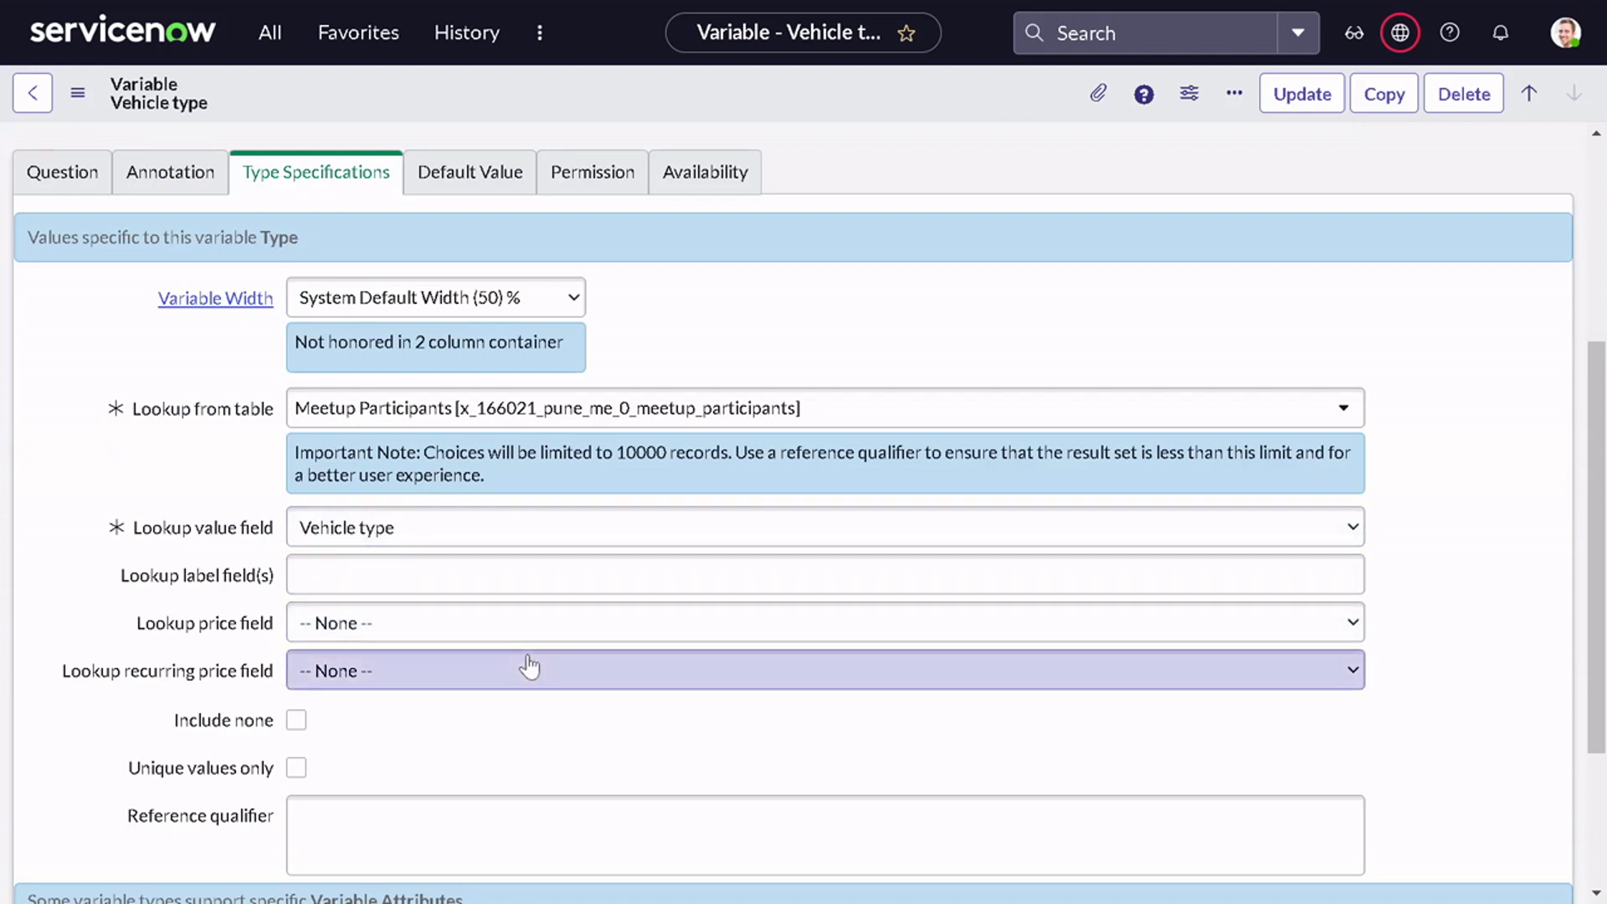
scroll(529, 667, "down", 2)
scroll(529, 669, "down", 1)
scroll(529, 669, "up", 8)
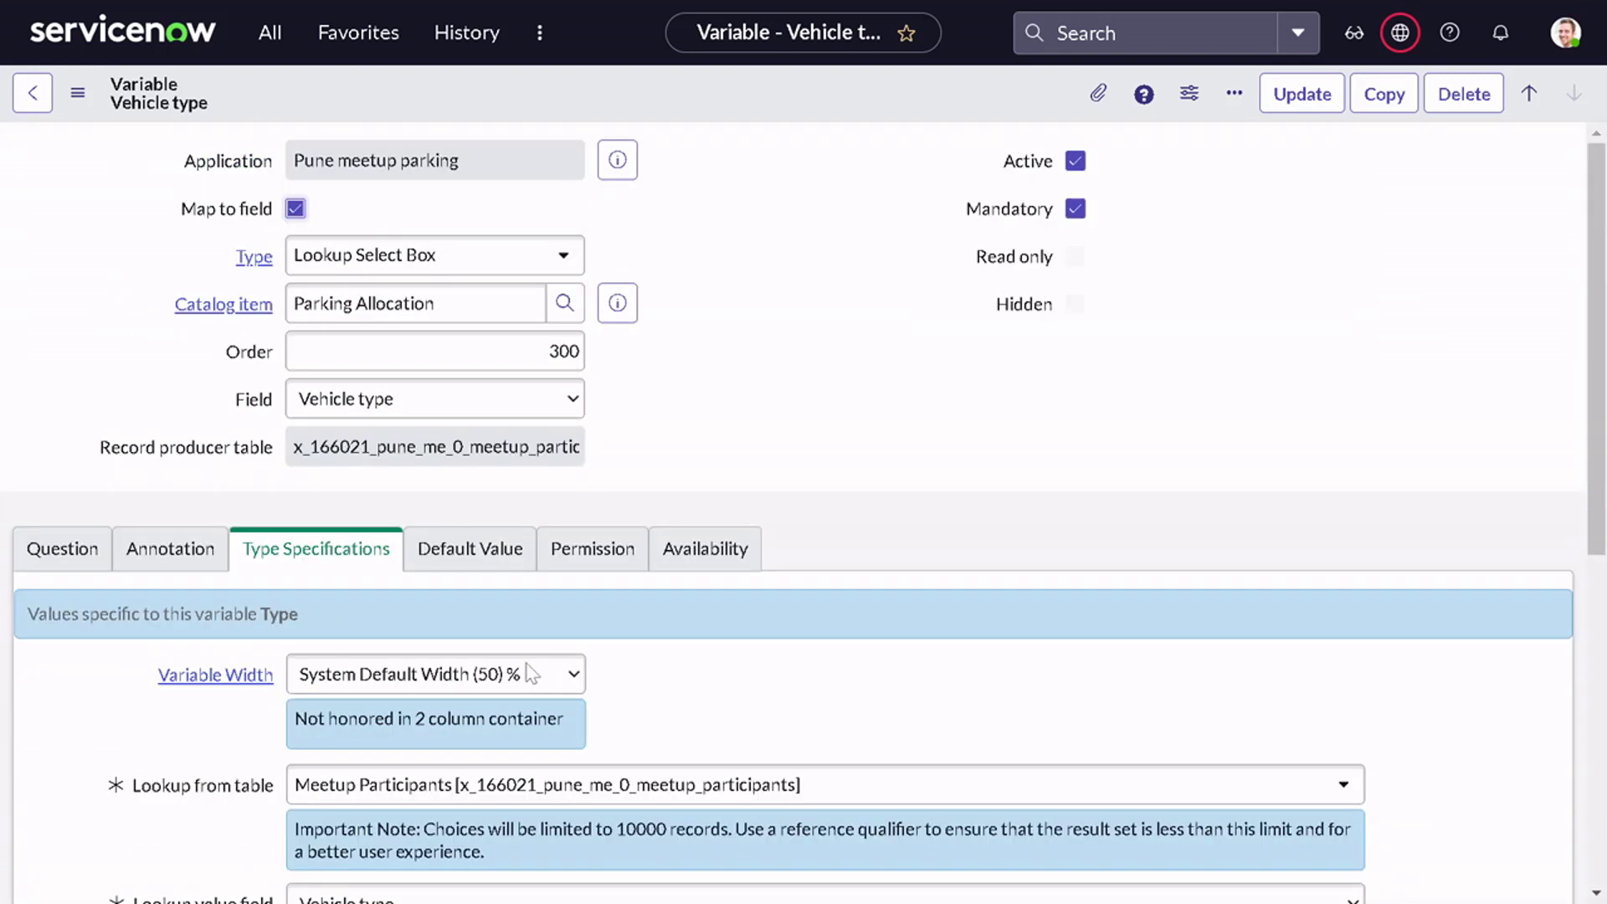
- Check the Vehicle type variable's question and annotation settings, and open its parent Parking Allocation record producer
left_click(101, 552)
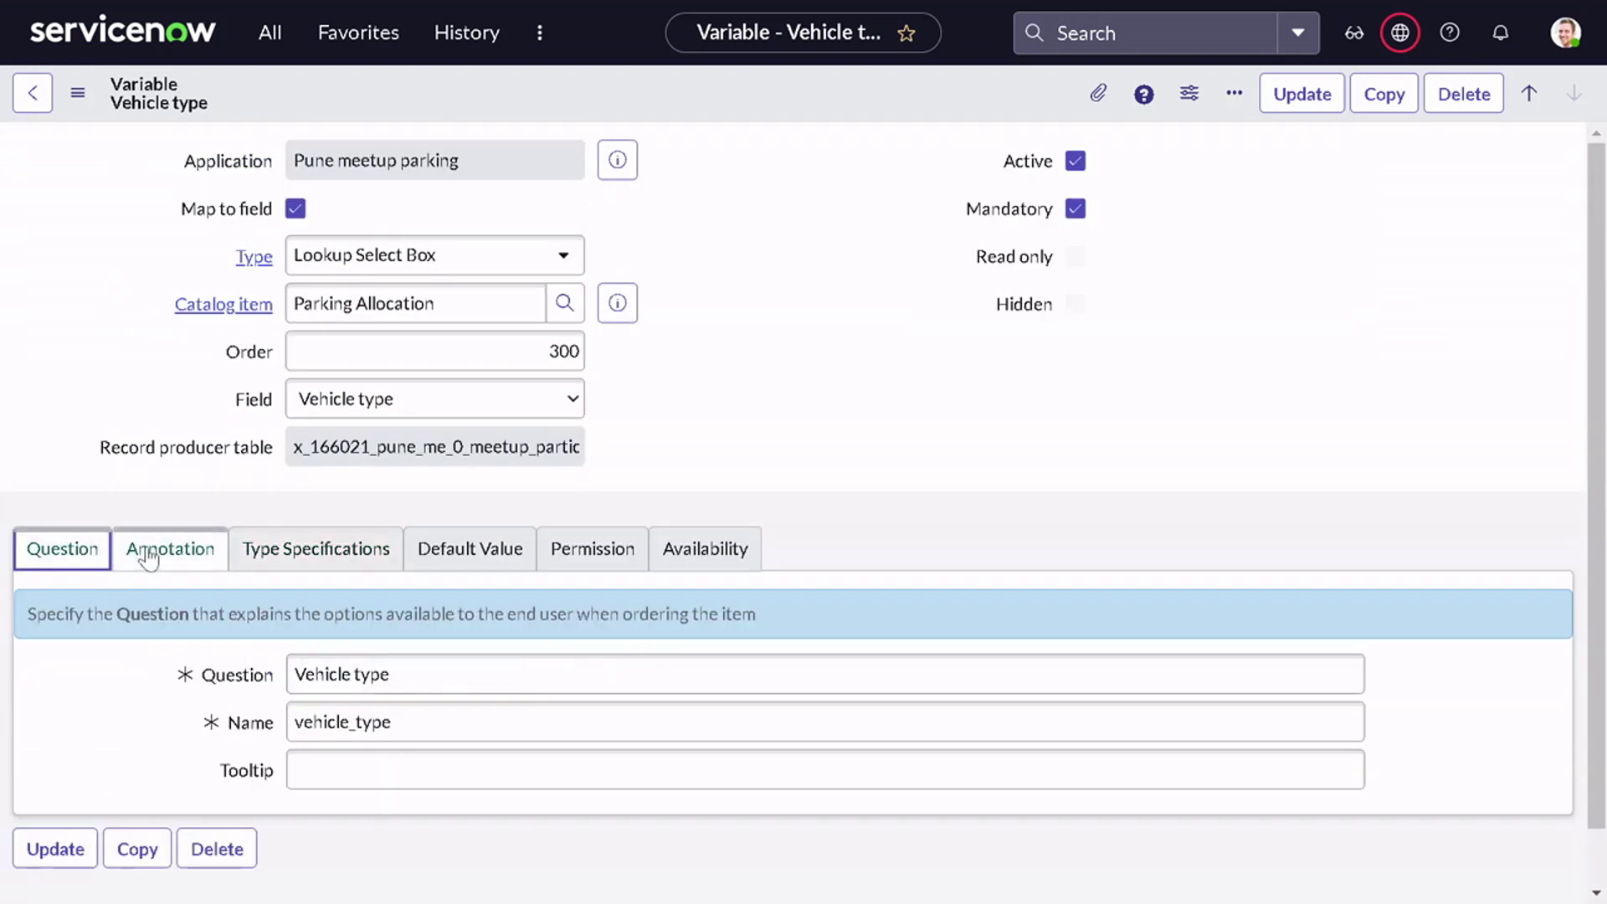
left_click(149, 555)
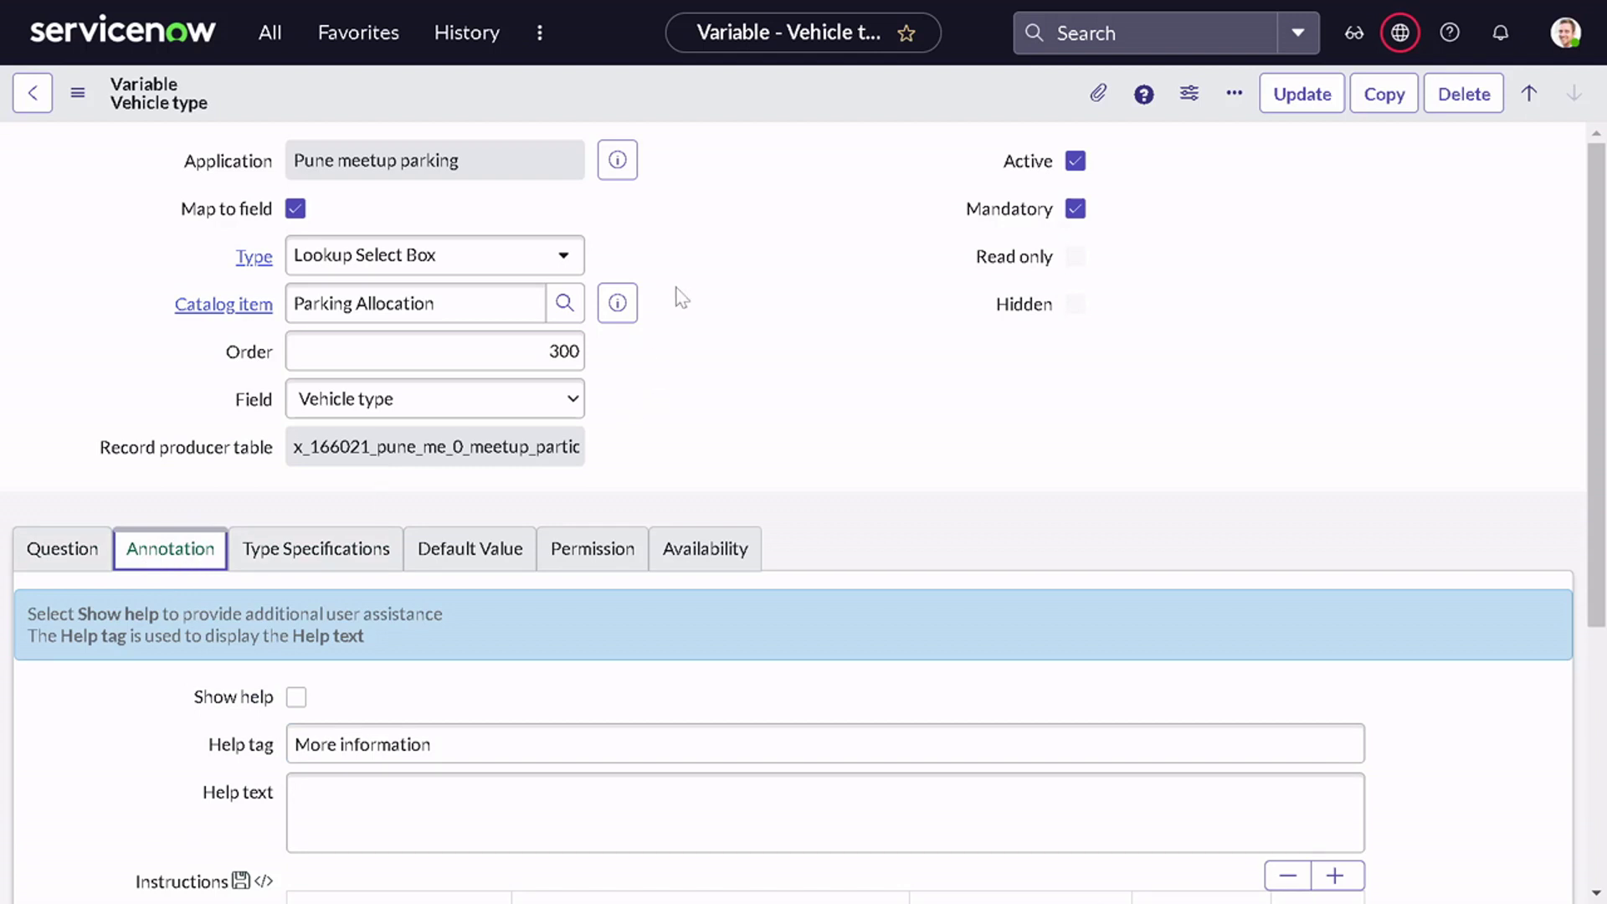
left_click(619, 305)
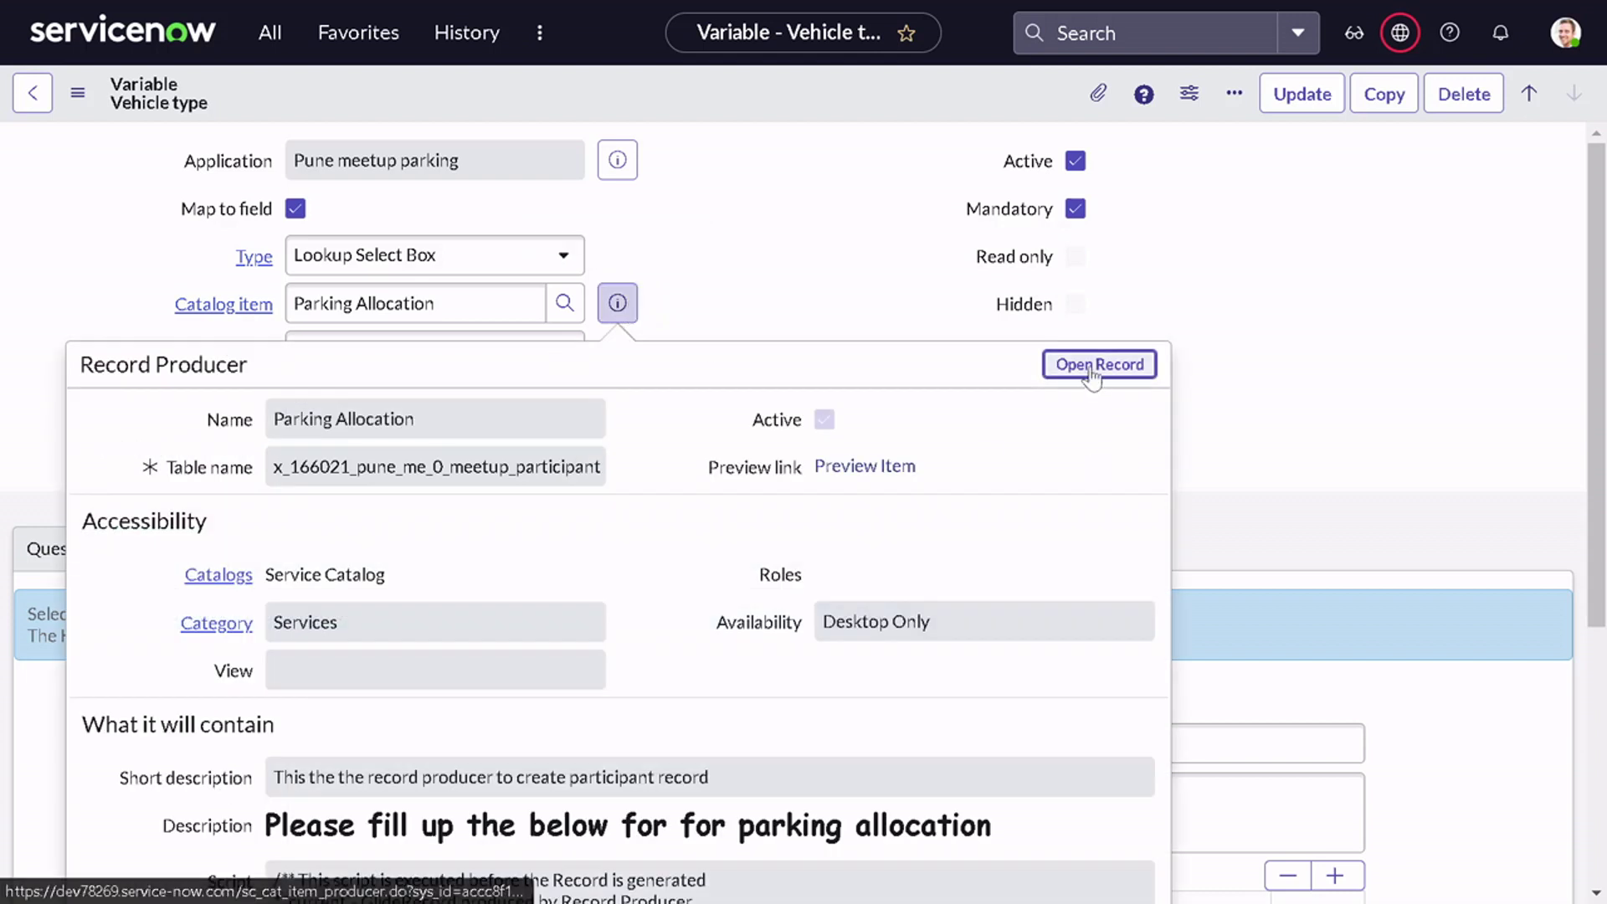
left_click(1097, 368)
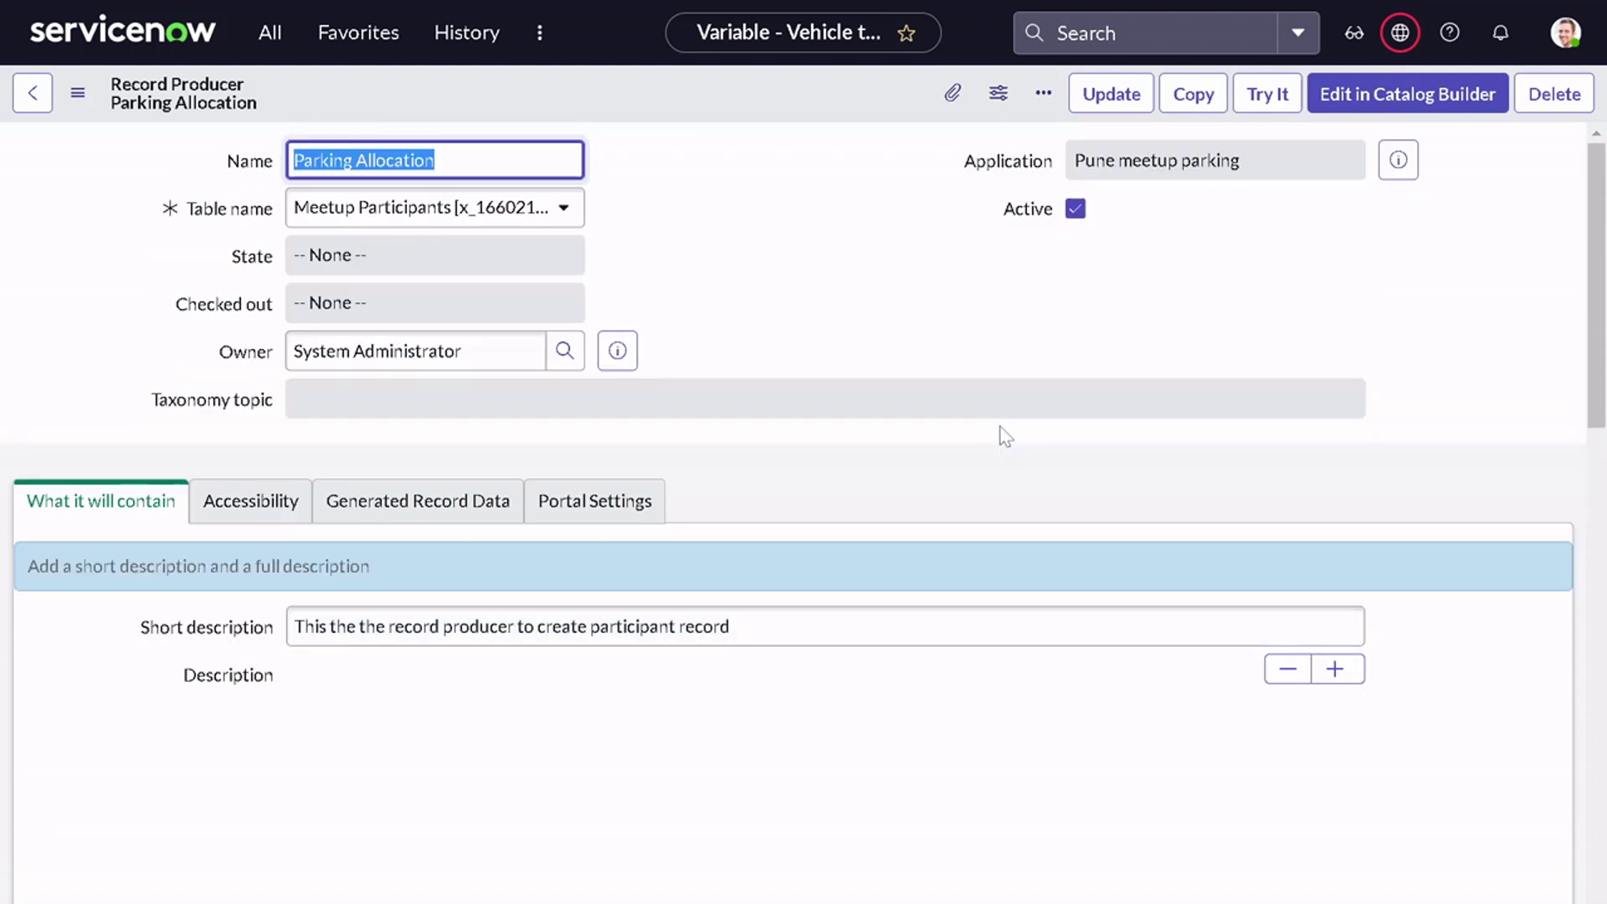
- Review the Parking Allocation record producer's script and launch the item's order form to try it out
scroll(1000, 435, "down", 4)
scroll(1004, 435, "down", 6)
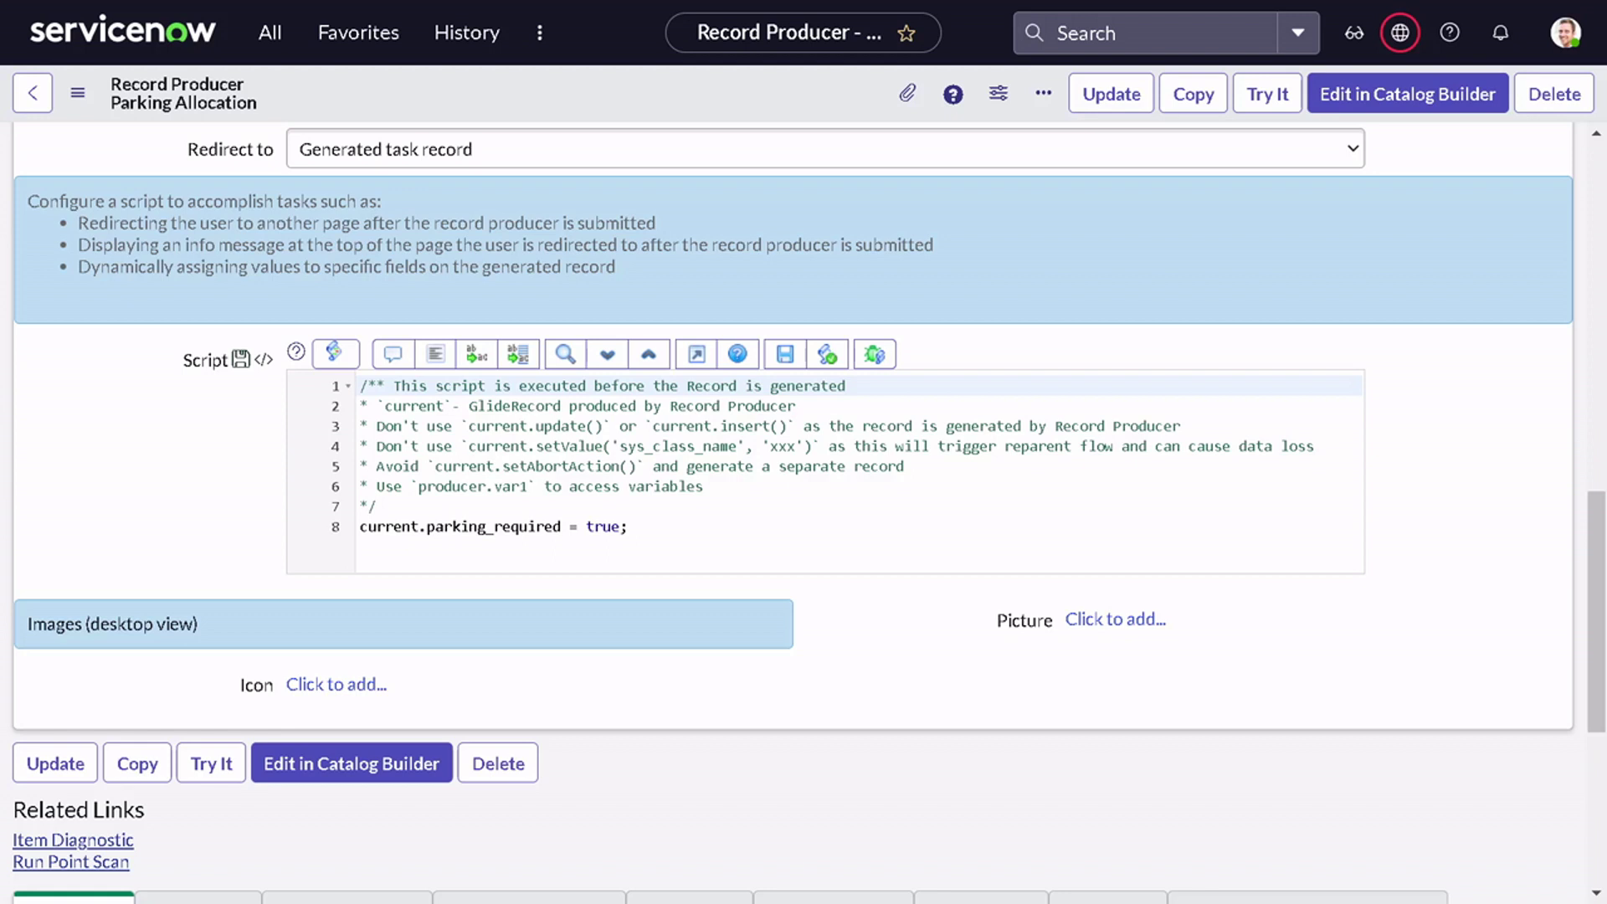
scroll(761, 469, "up", 3)
left_click(1268, 95)
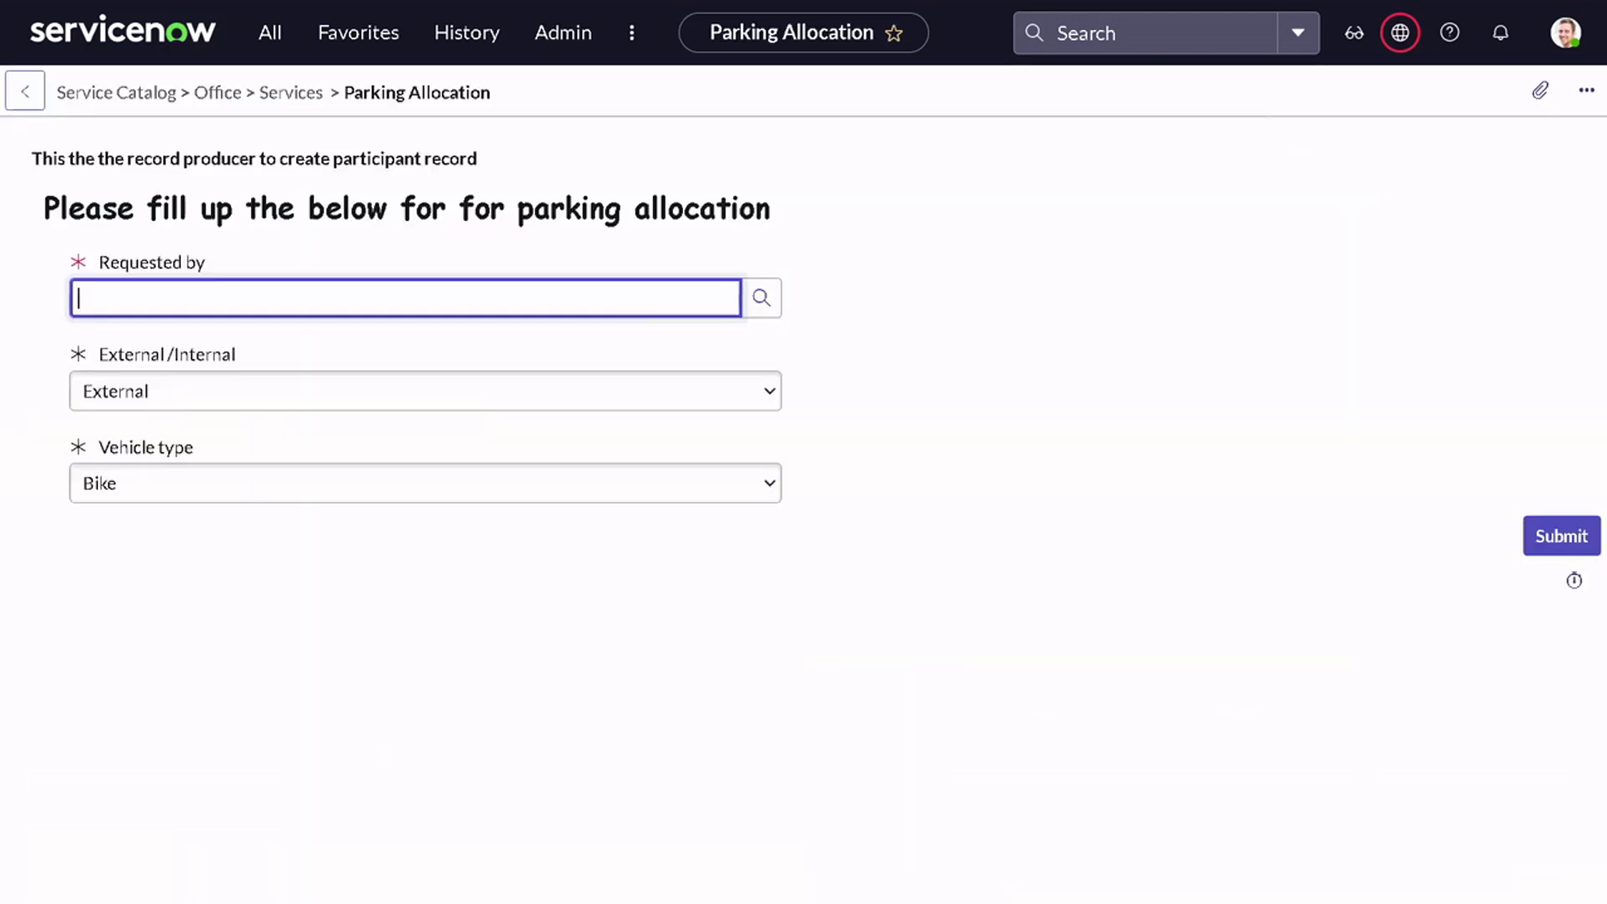
- Look up users whose names start with "c" and choose one as the Requested by person
left_click(759, 303)
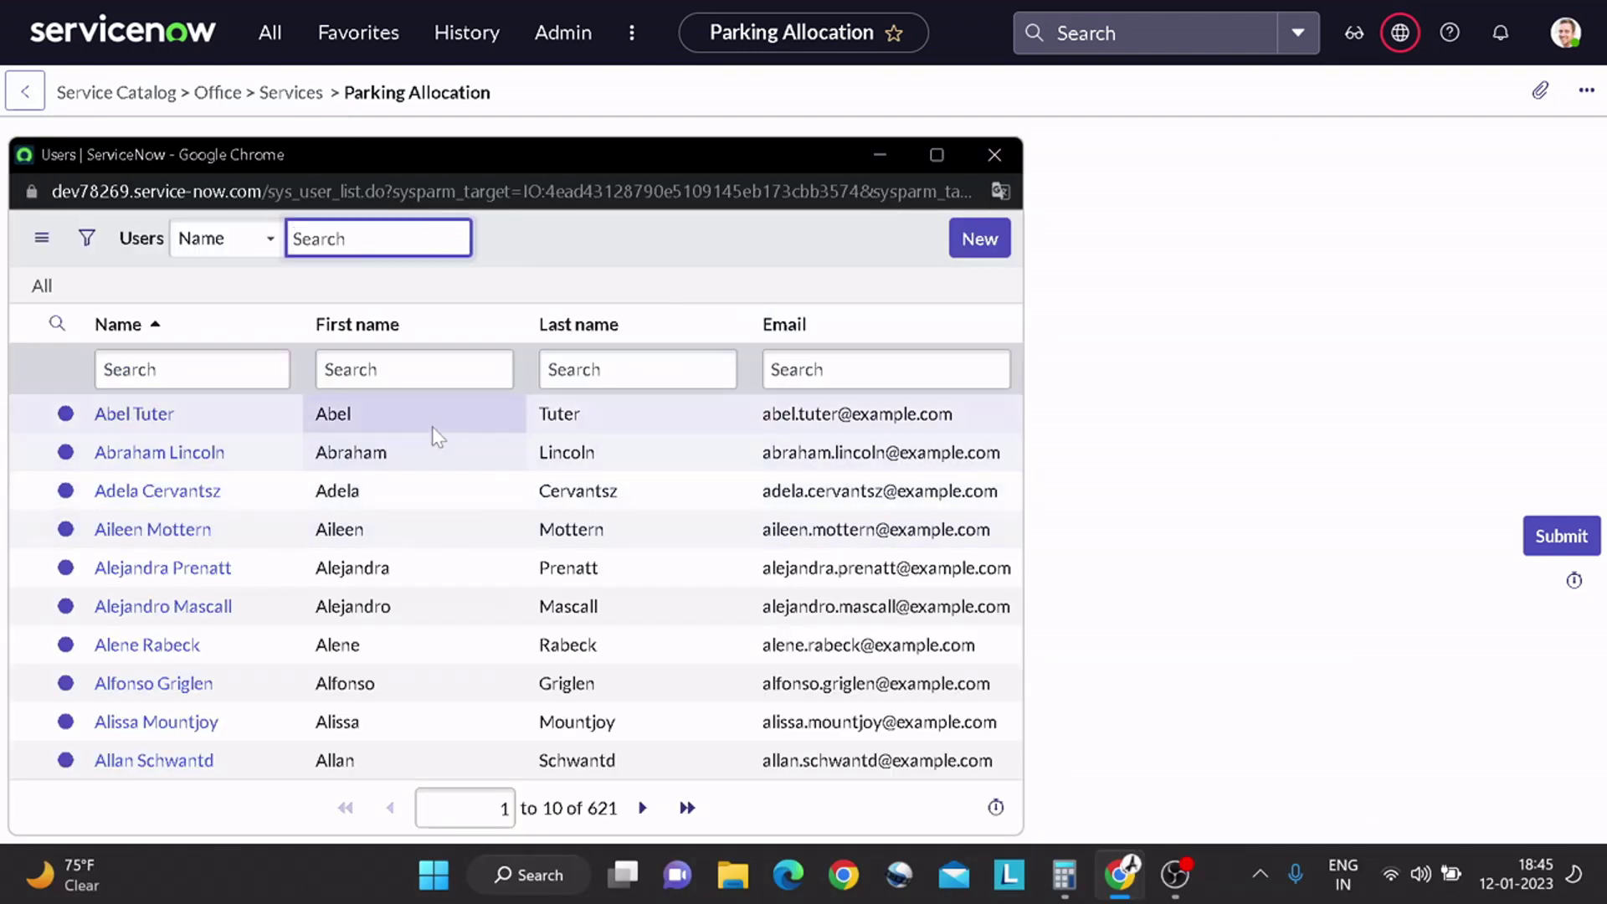
left_click(192, 370)
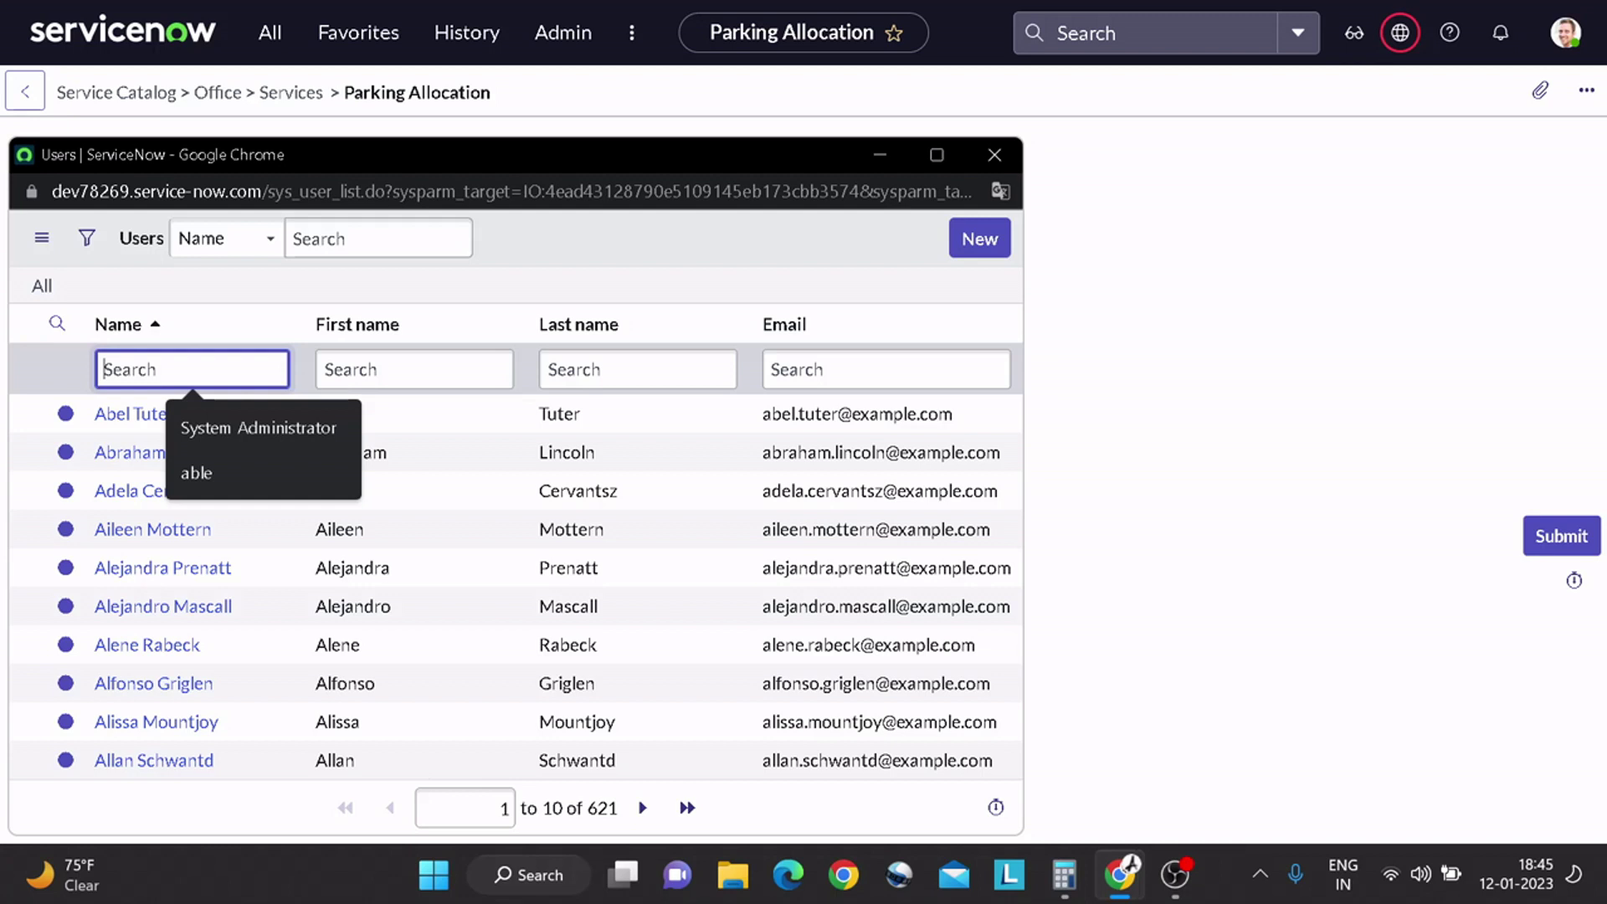
type("d")
key("Return")
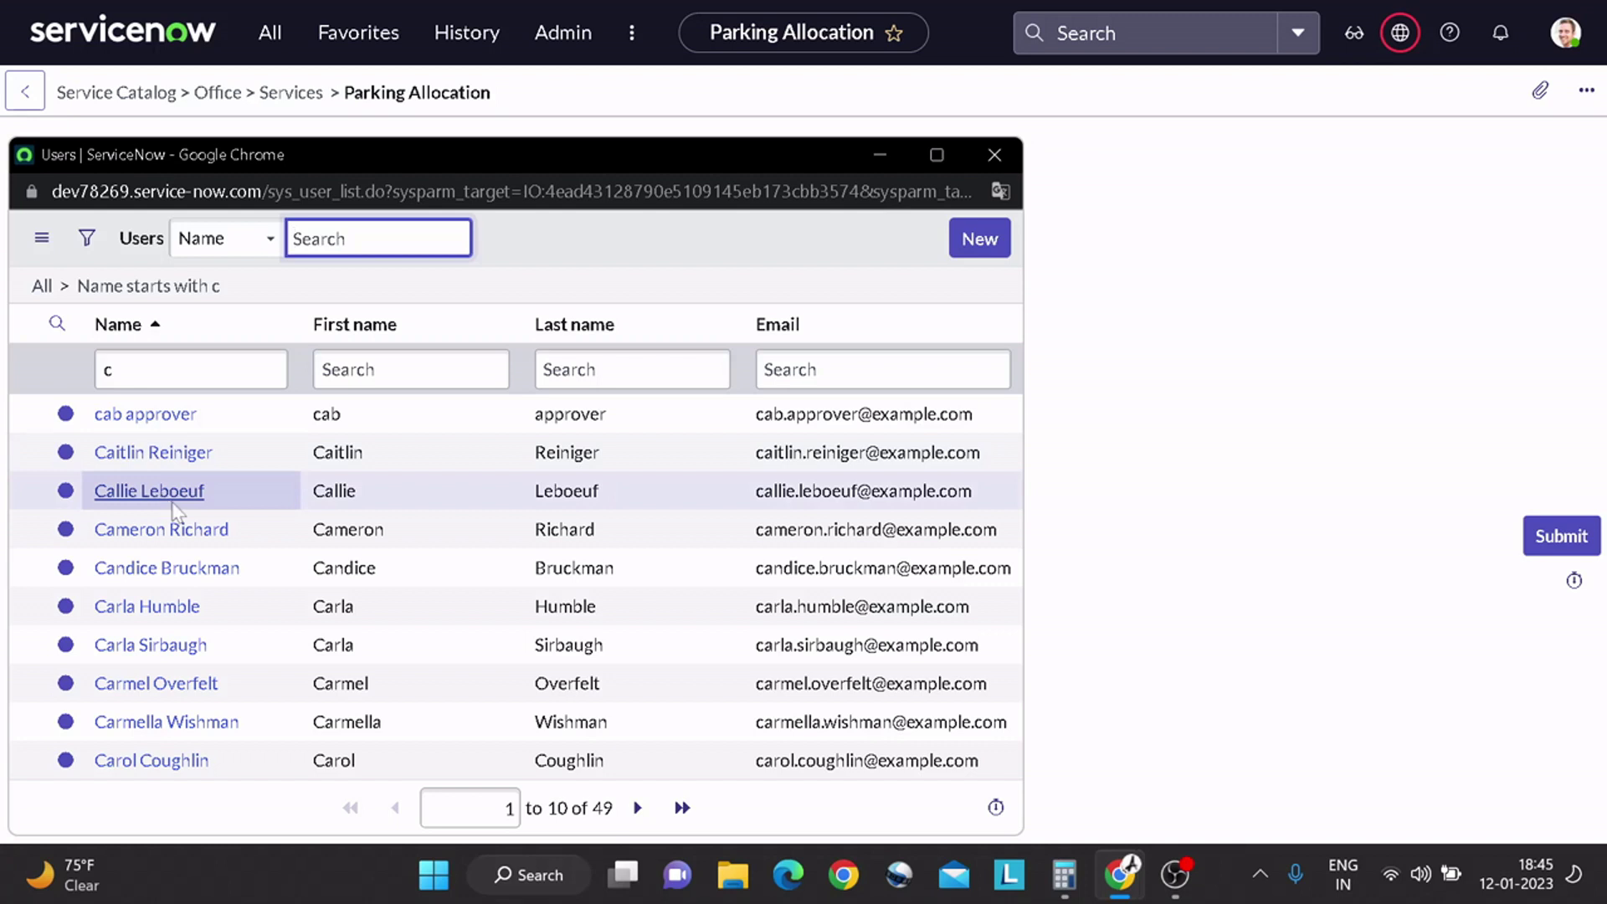
left_click(162, 529)
- Set External/Internal to Internal, keep Bike as the vehicle type, and submit the parking allocation request
left_click(285, 400)
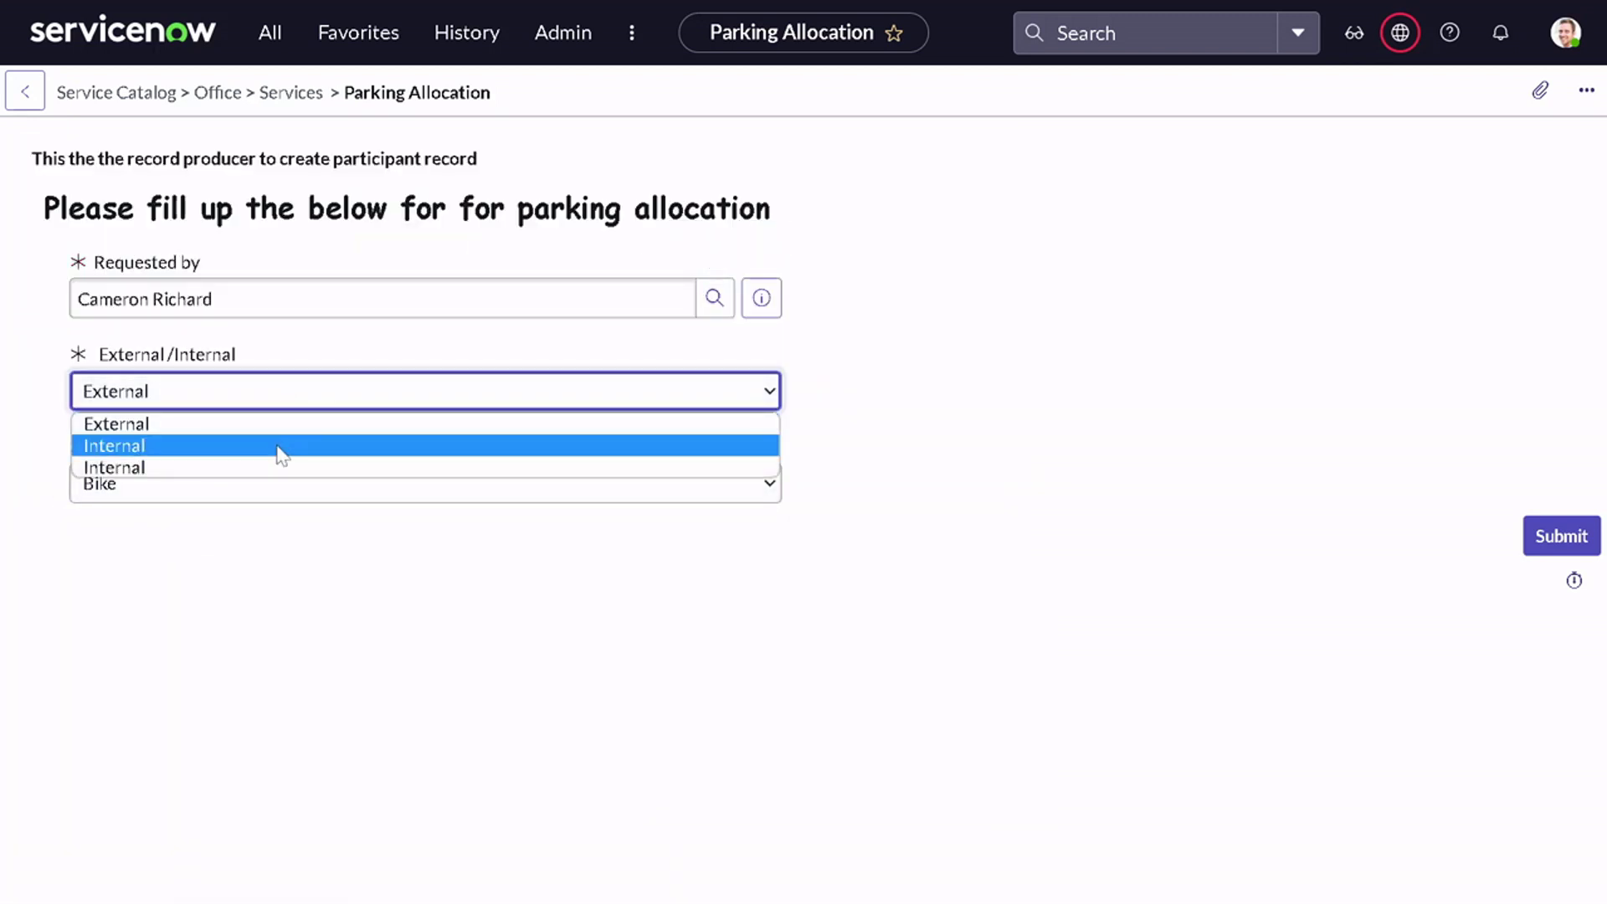
left_click(276, 446)
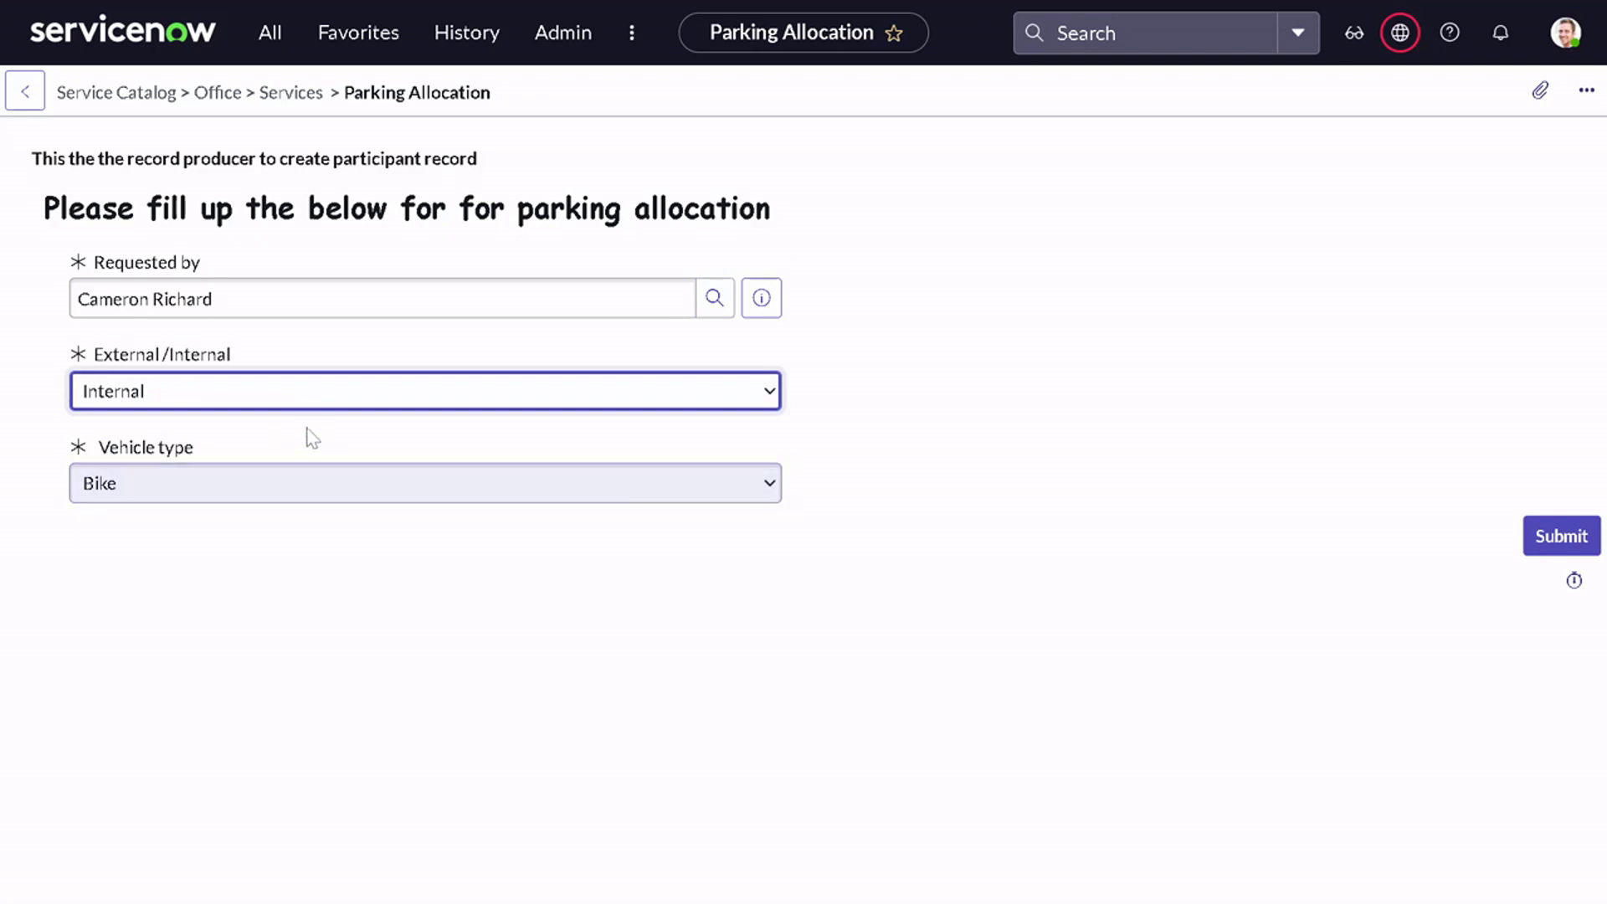
left_click(316, 486)
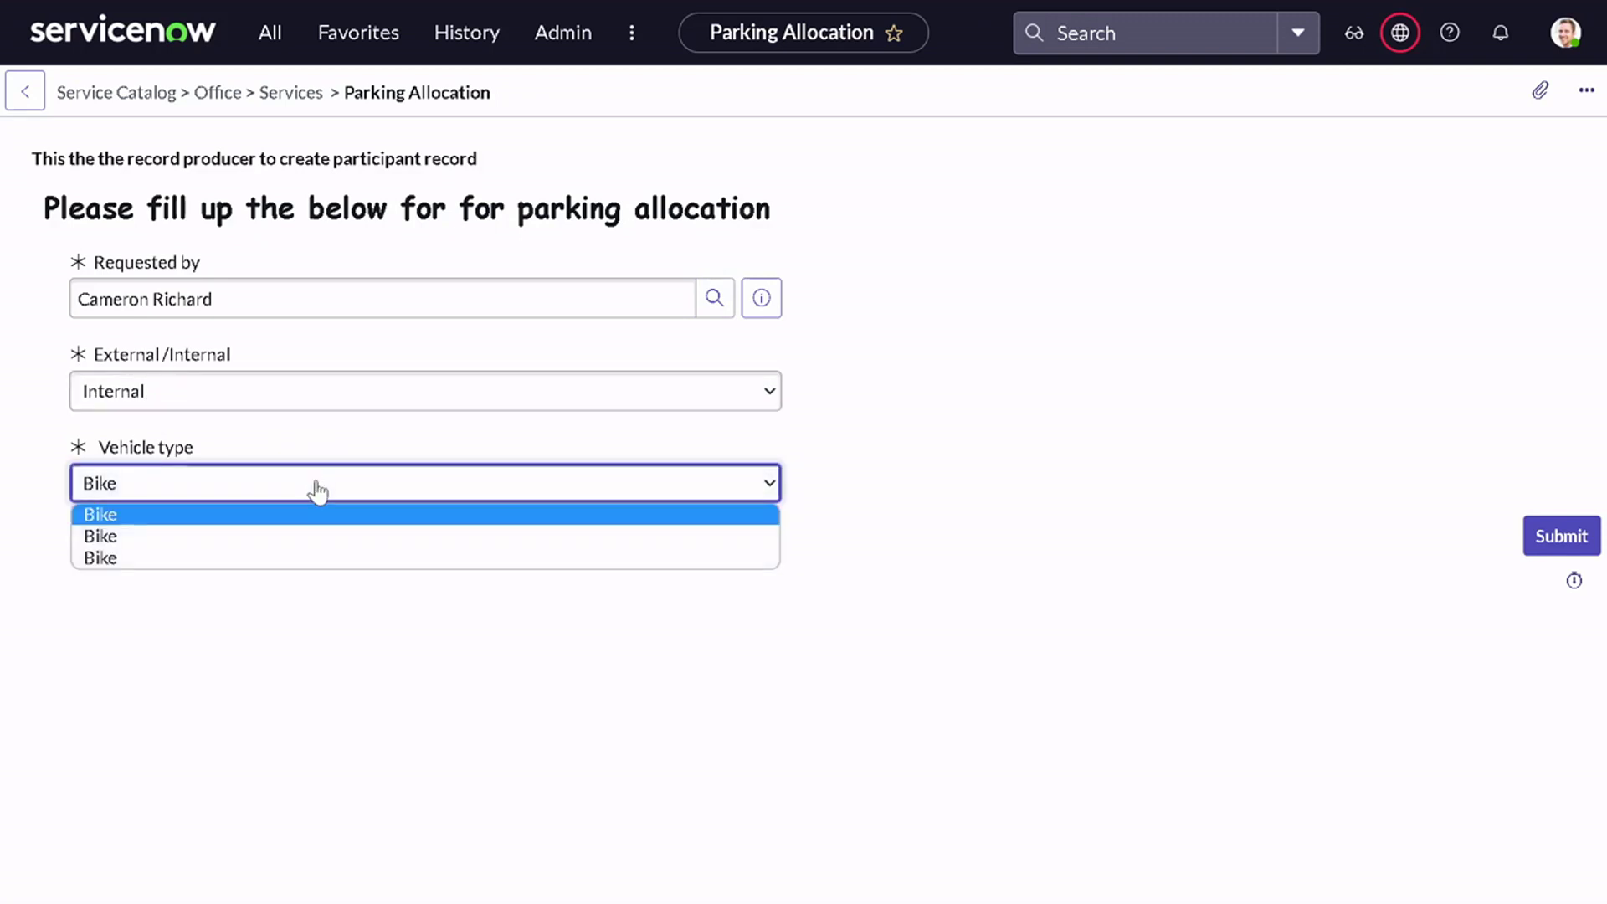
left_click(818, 527)
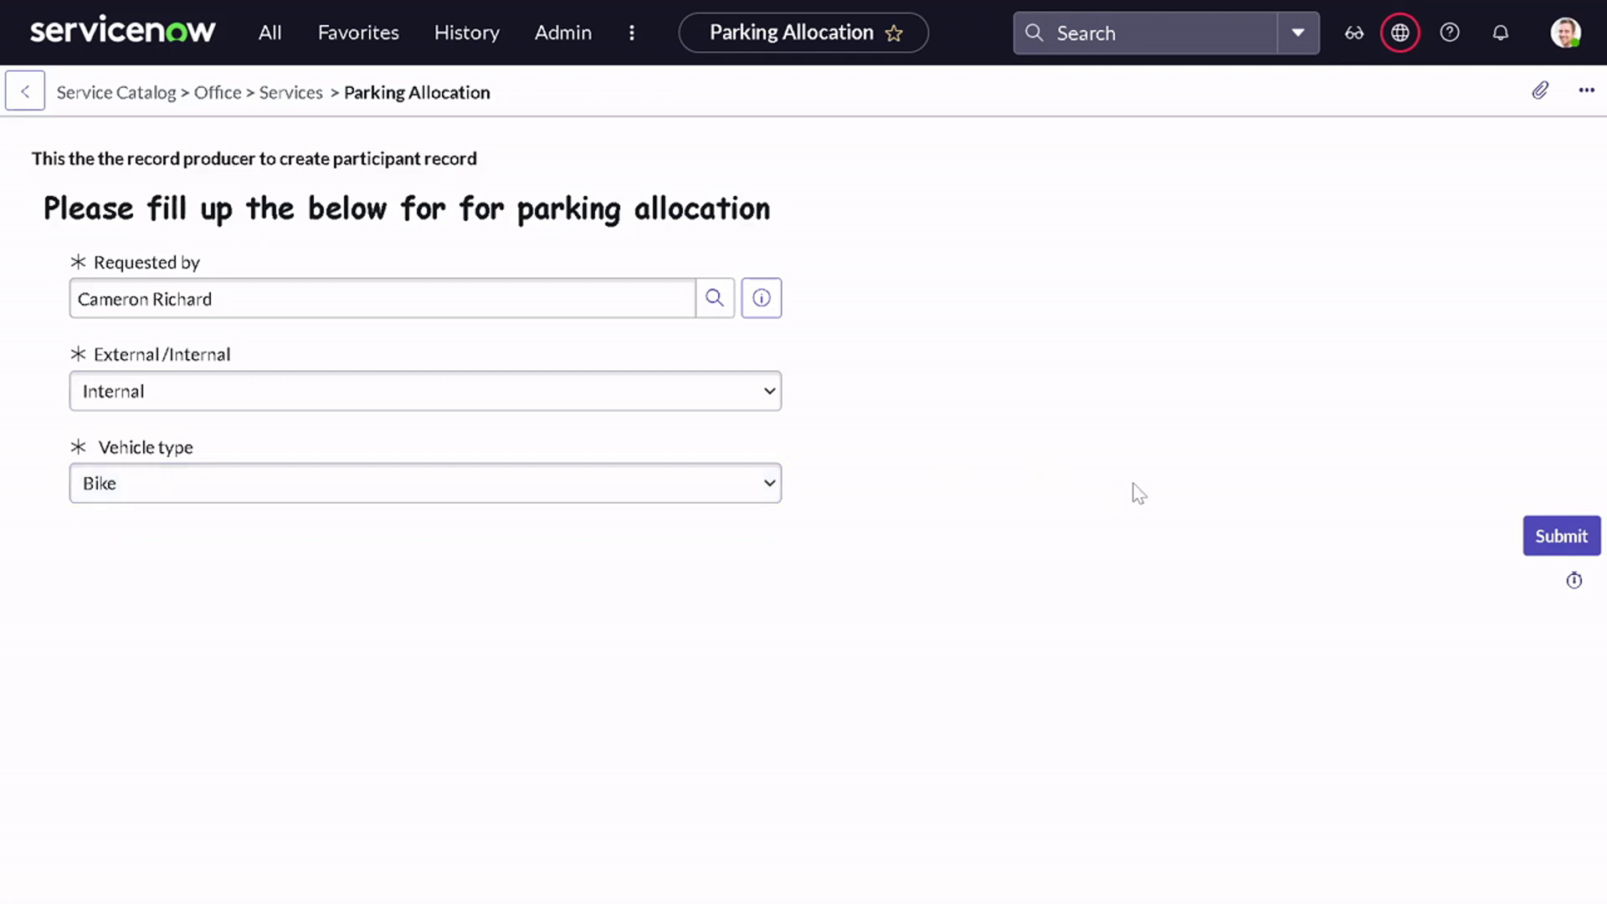
left_click(1538, 542)
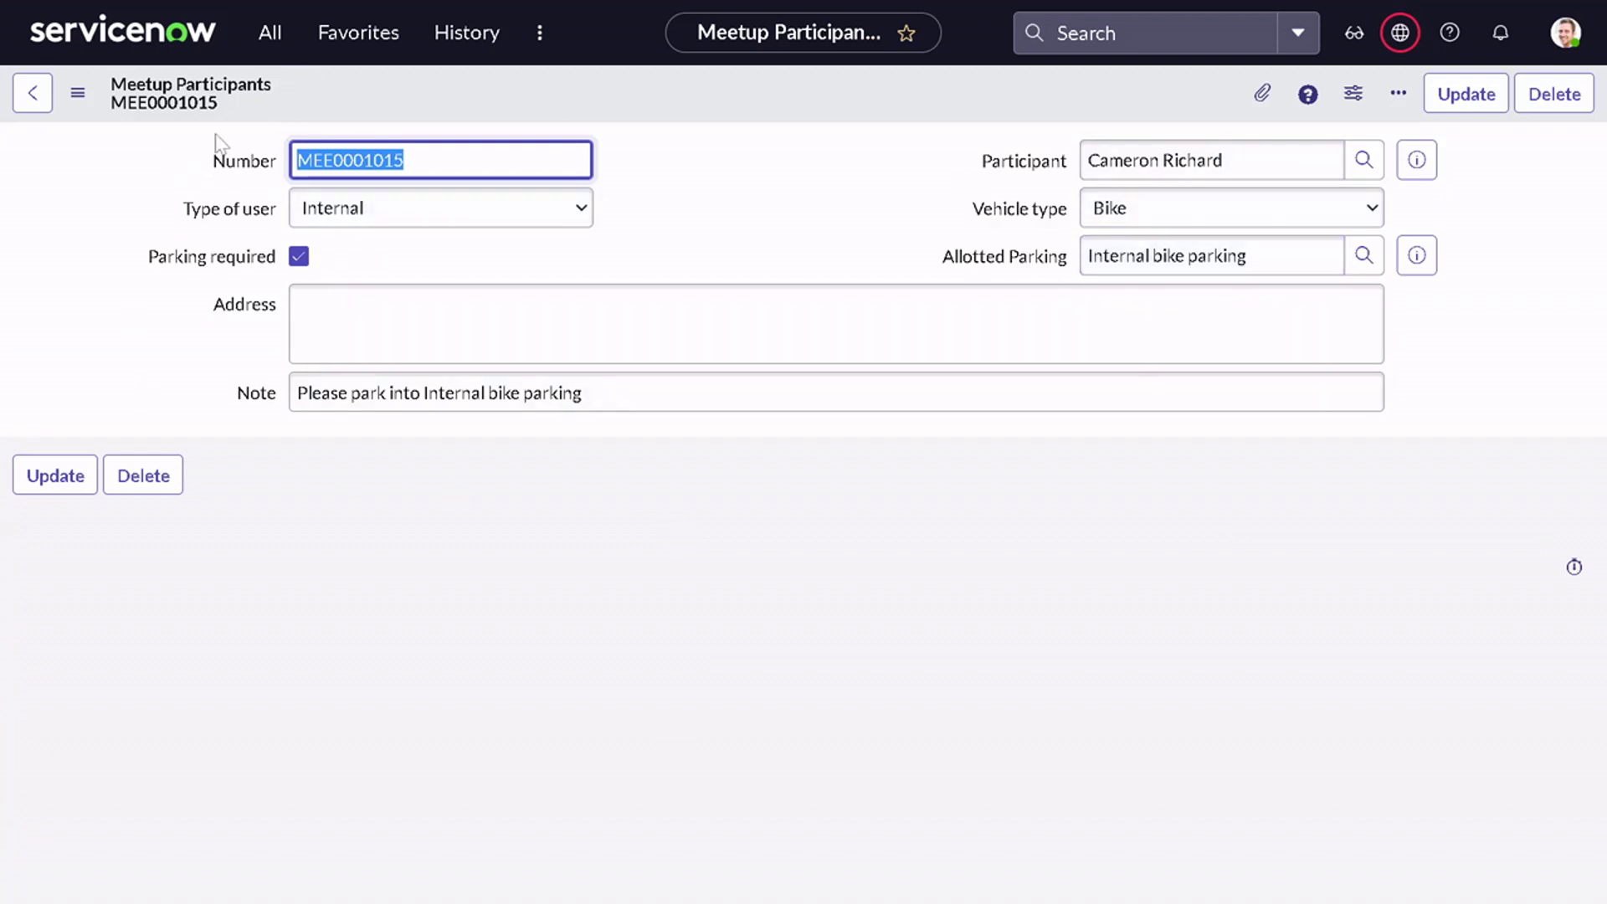
- Check the Number and Parking required fields on the generated Meetup Participants record
left_click(405, 160)
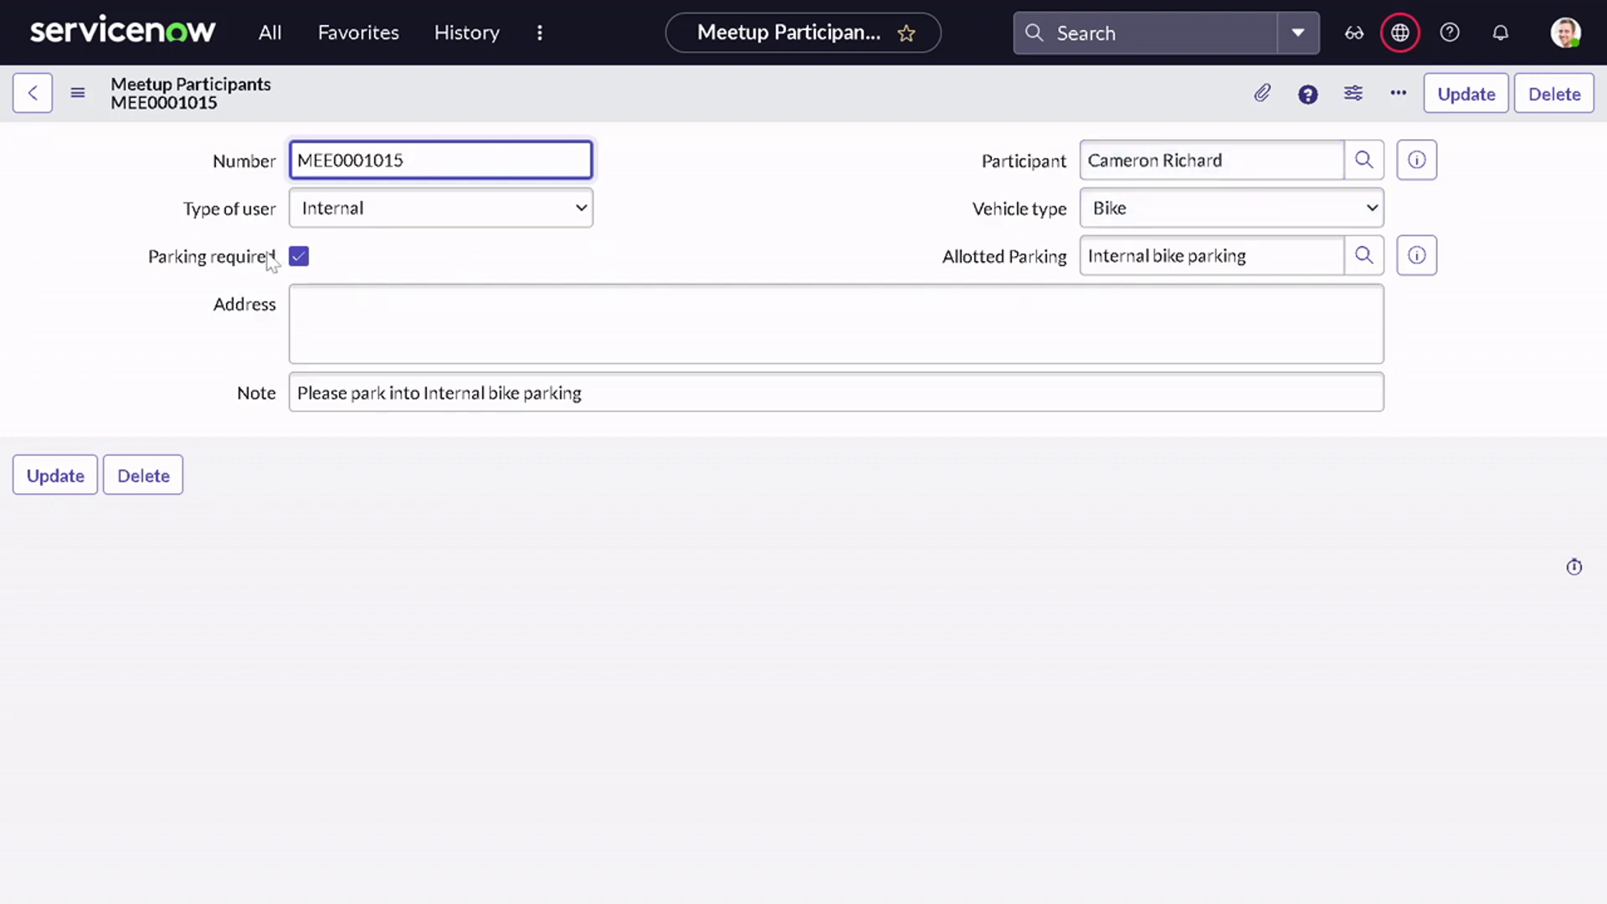
left_click_drag(268, 257, 1, 259)
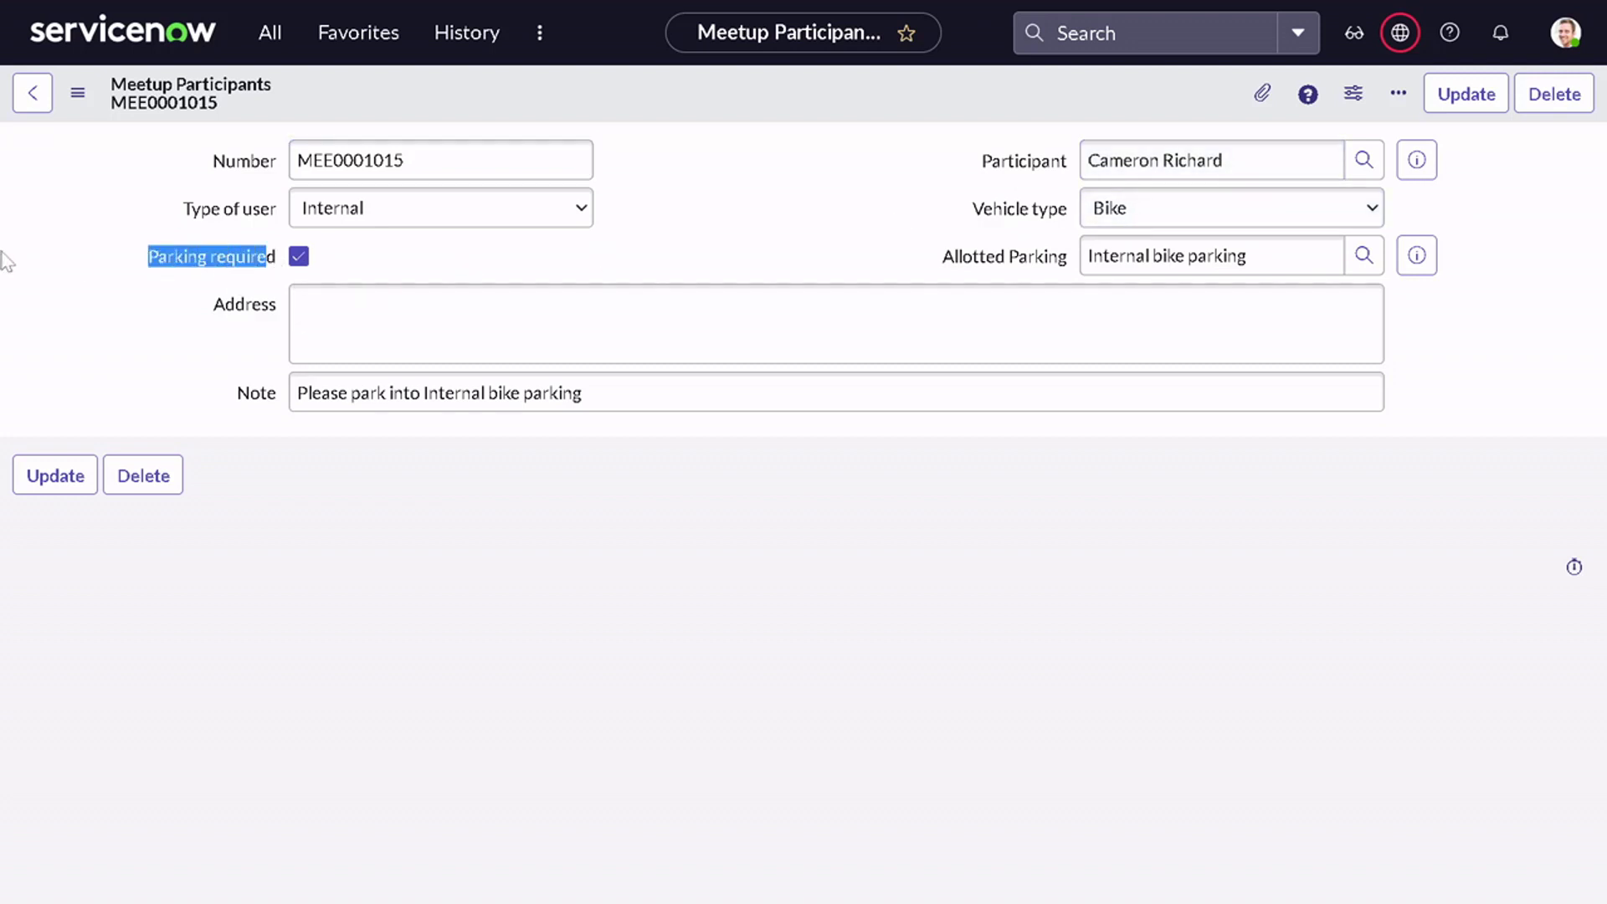